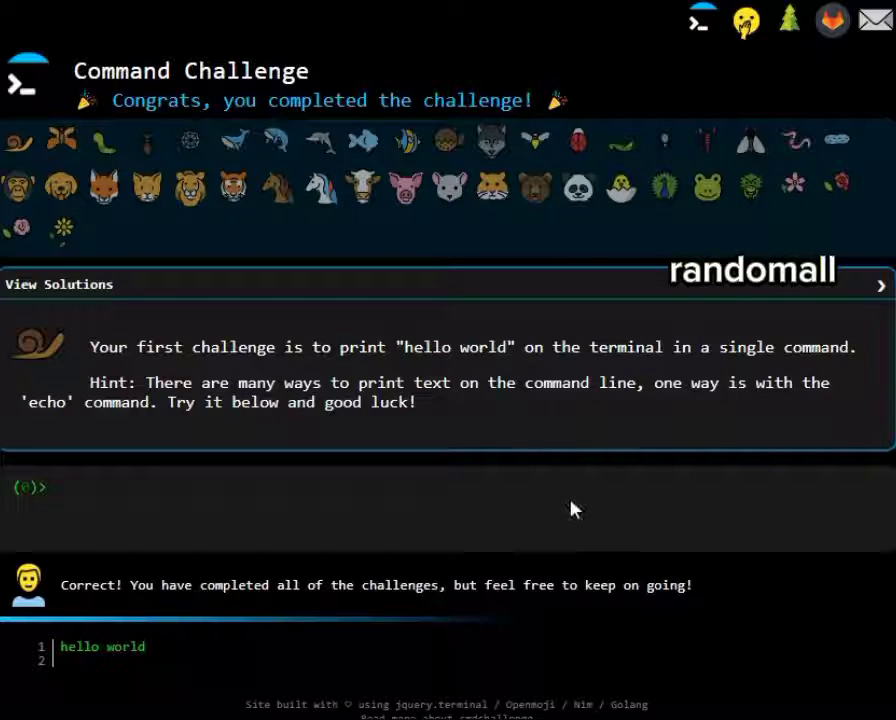
# - Run echo "hello world" at the terminal prompt
pyautogui.write('e')
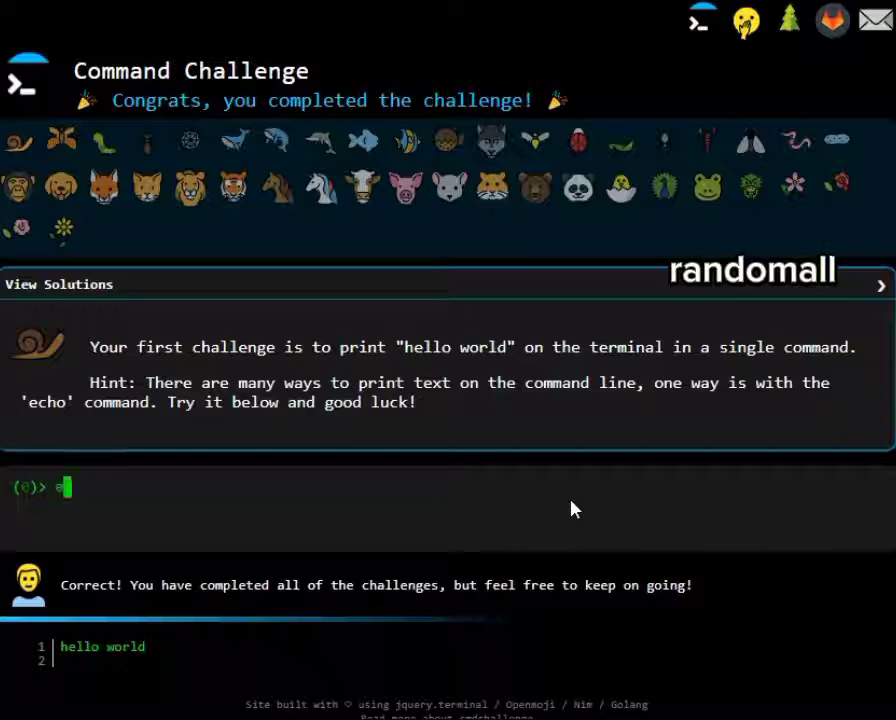
pyautogui.write('cho ""he')
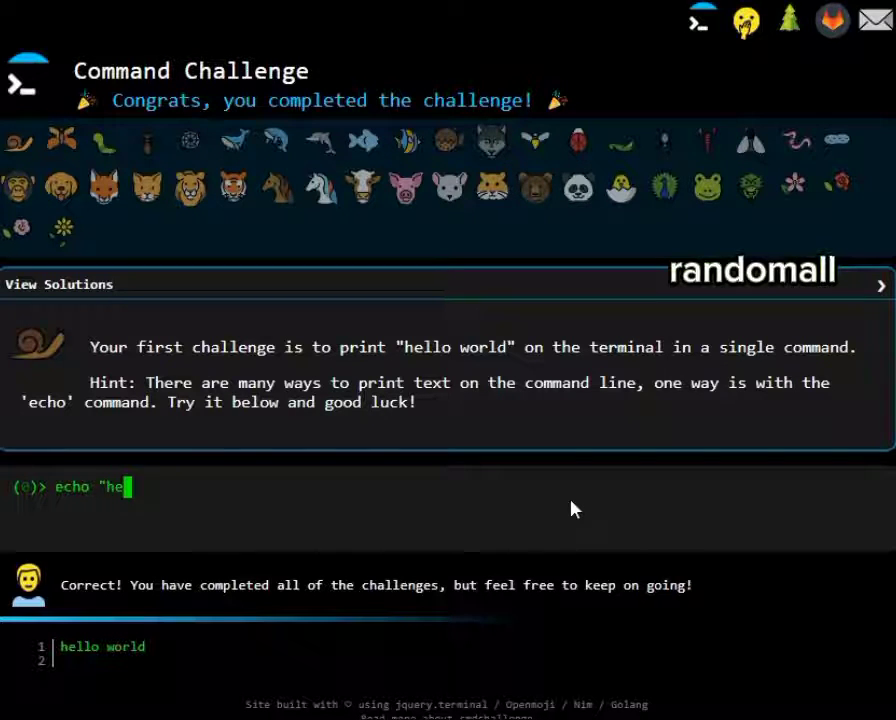
pyautogui.write('llo world')
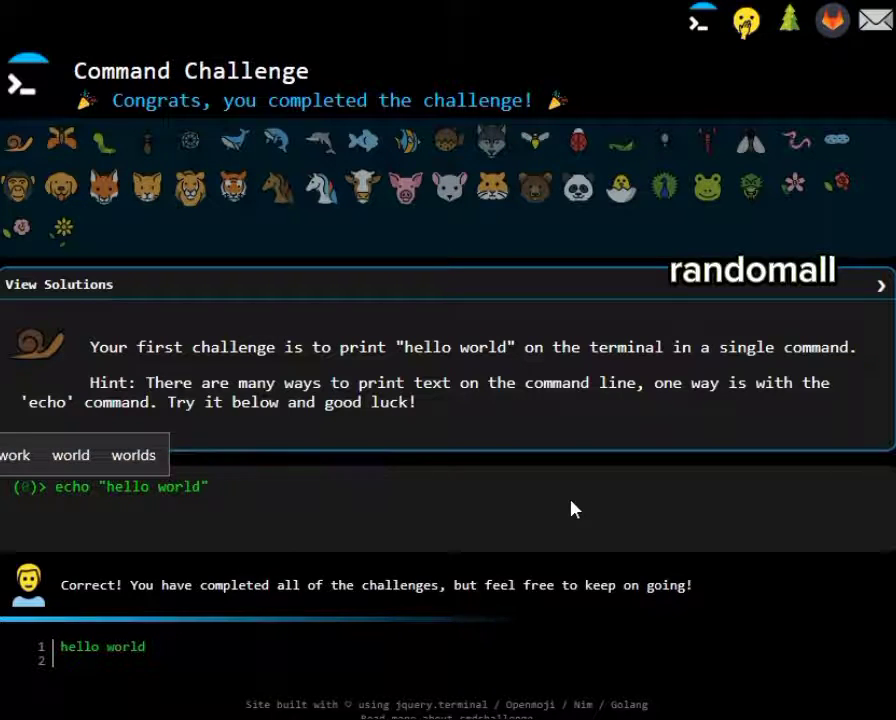
pyautogui.press('Return')
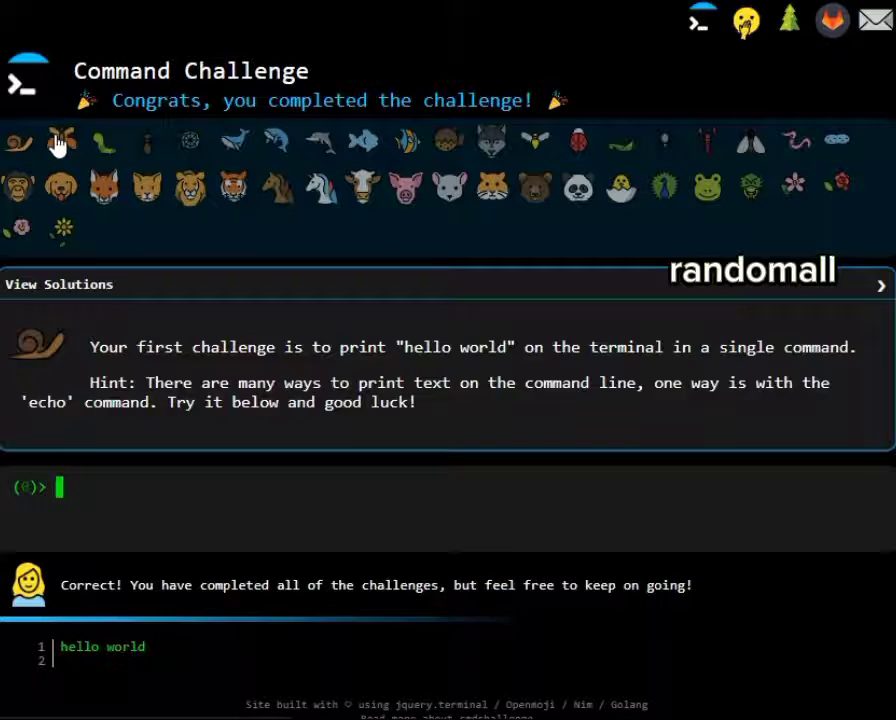
# - Solve the print-working-directory challenge by running pwd
pyautogui.click(57, 146)
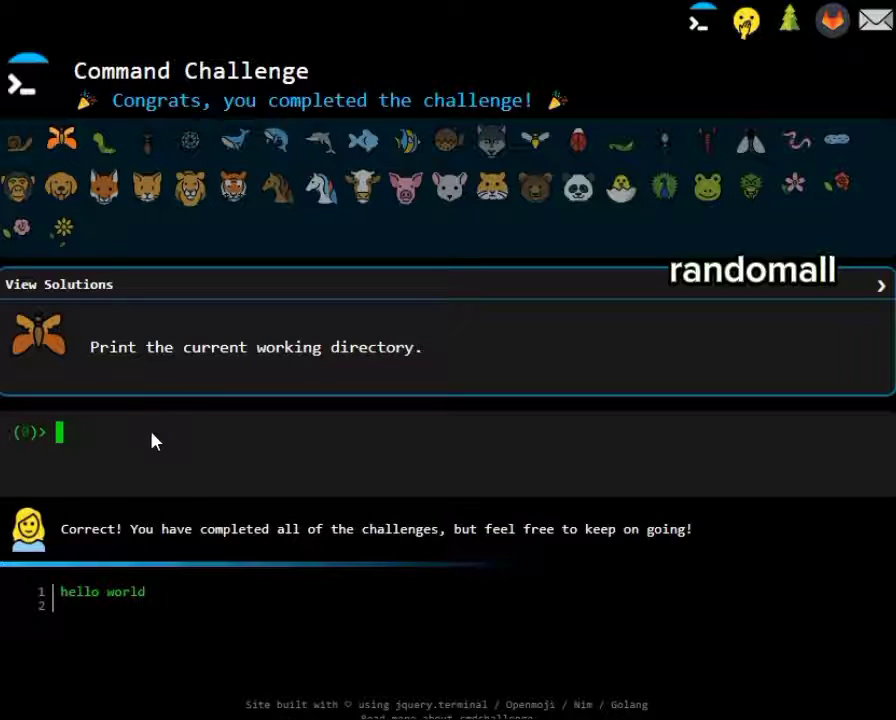
pyautogui.write('pw')
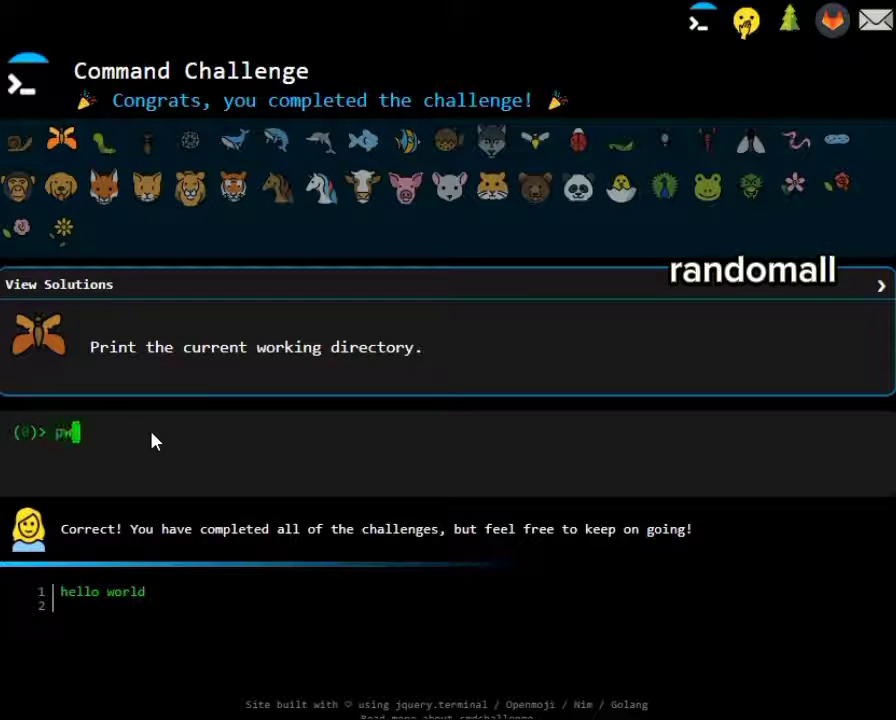
pyautogui.write('d')
pyautogui.press('Return')
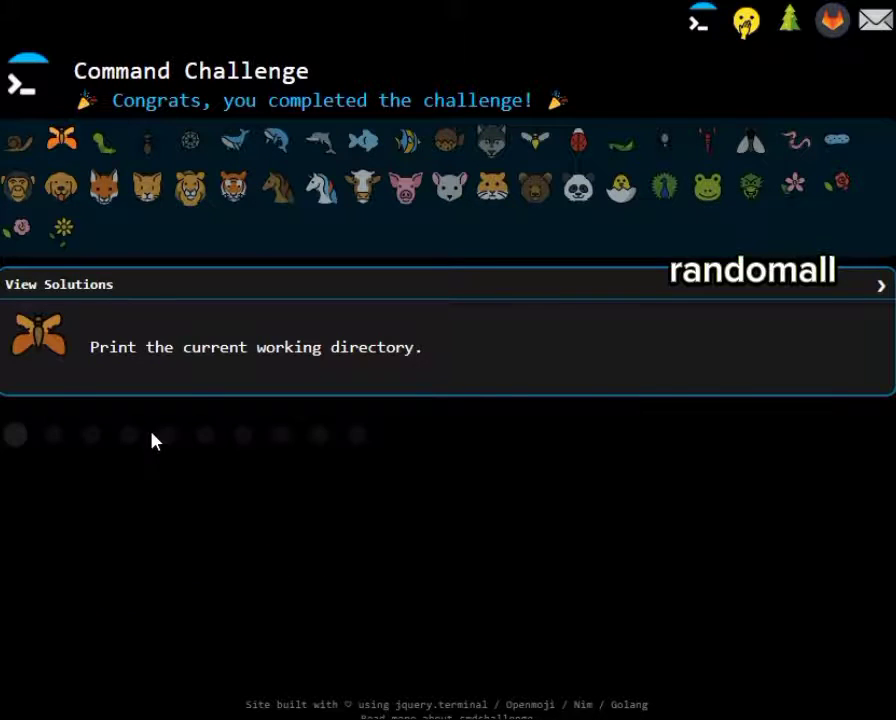
# - Solve the list-files challenge with ls and bring up the access.log challenge
pyautogui.click(105, 157)
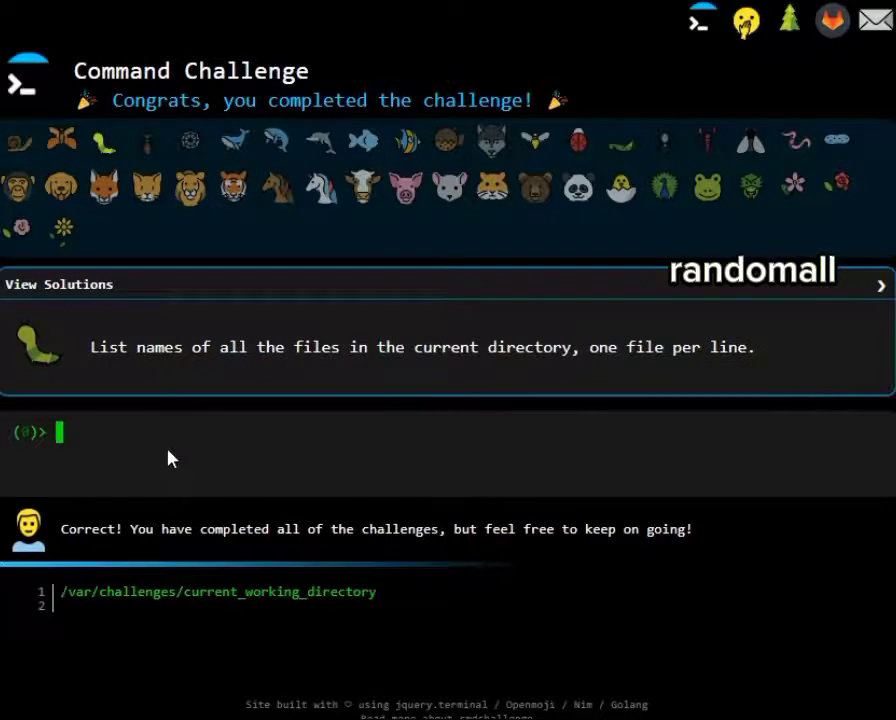
pyautogui.write('ls')
pyautogui.press('Return')
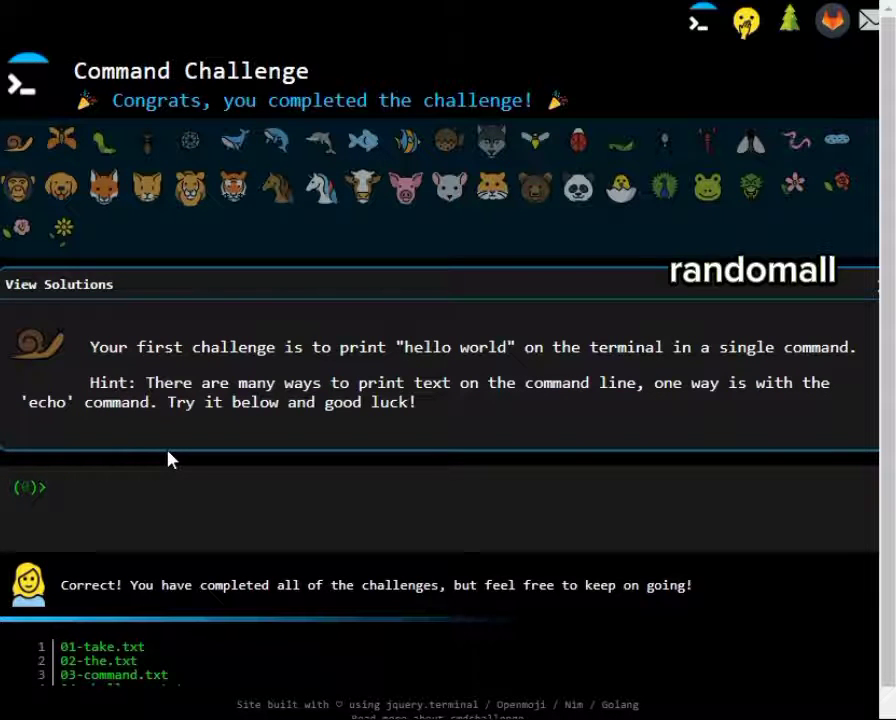
pyautogui.click(148, 146)
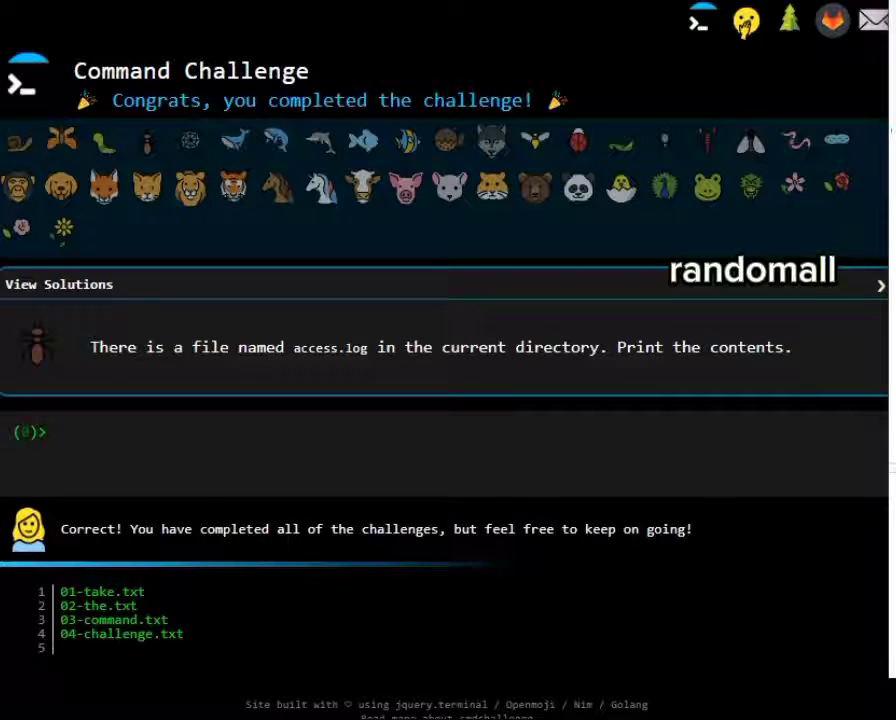
# - Print access.log with cat access.log, retrying after the typo, and reopen its challenge
pyautogui.click(489, 475)
pyautogui.write('cat access')
pyautogui.write('.log')
pyautogui.press('Return')
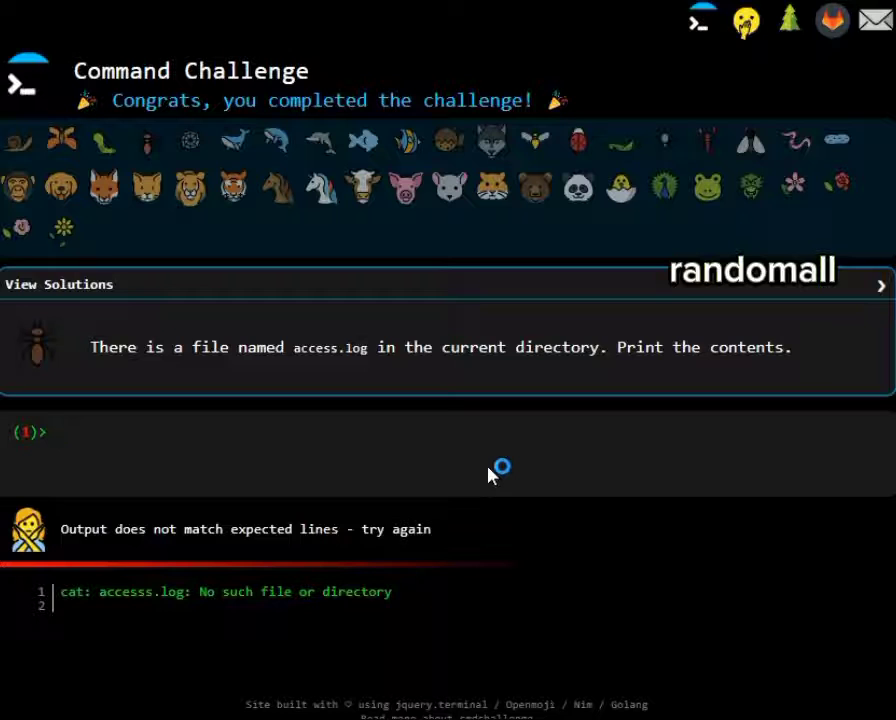
pyautogui.write('cat')
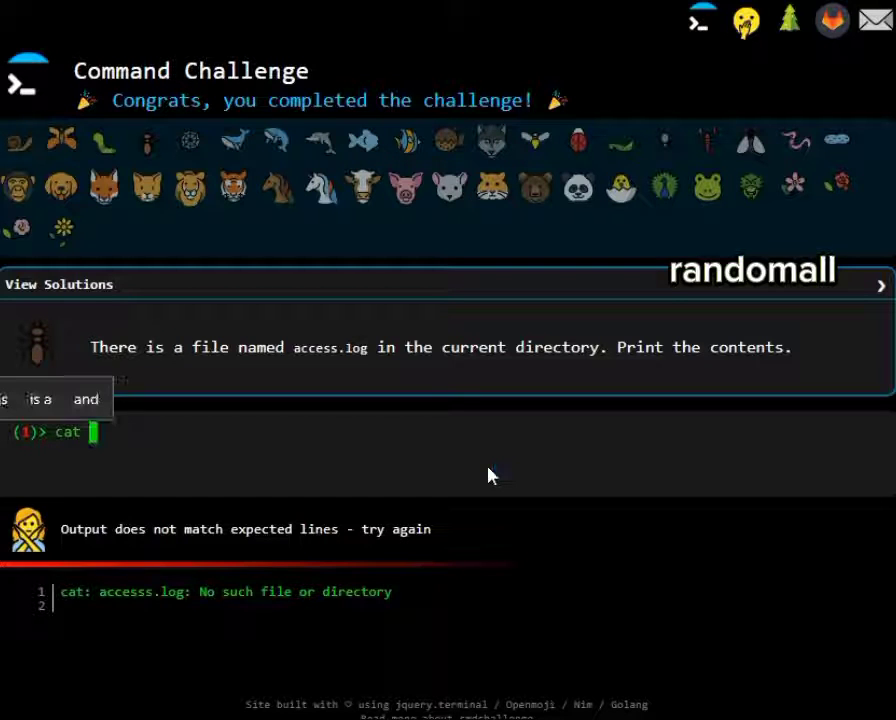
pyautogui.write(' access')
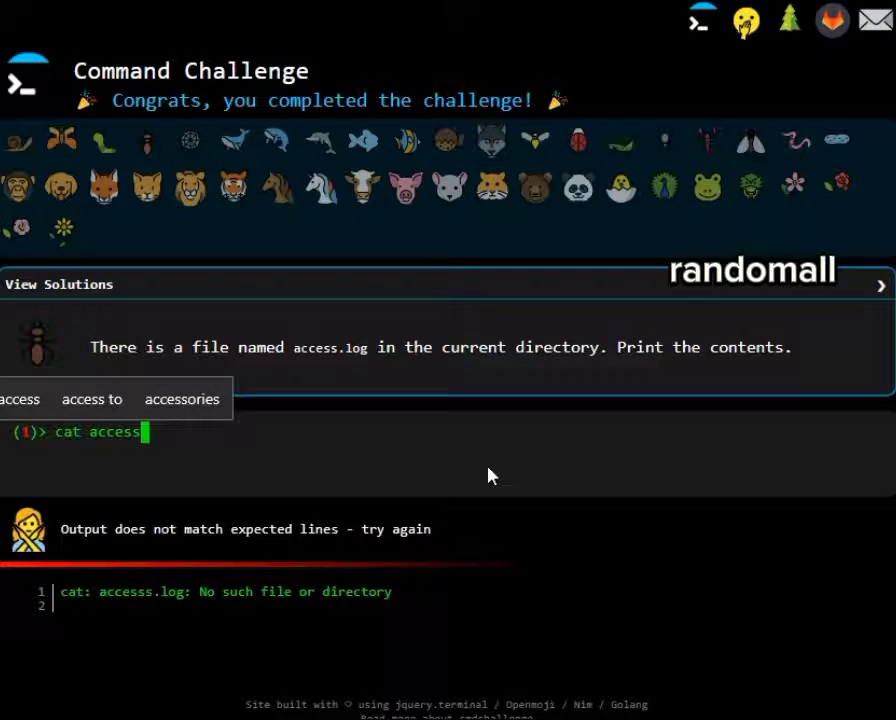
pyautogui.write('.log')
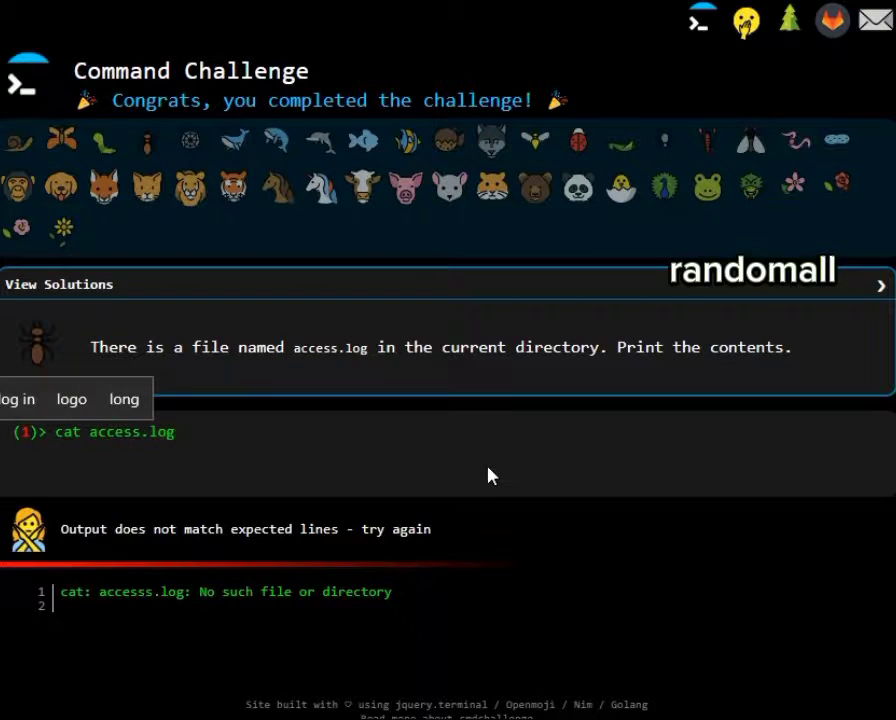
pyautogui.press('Return')
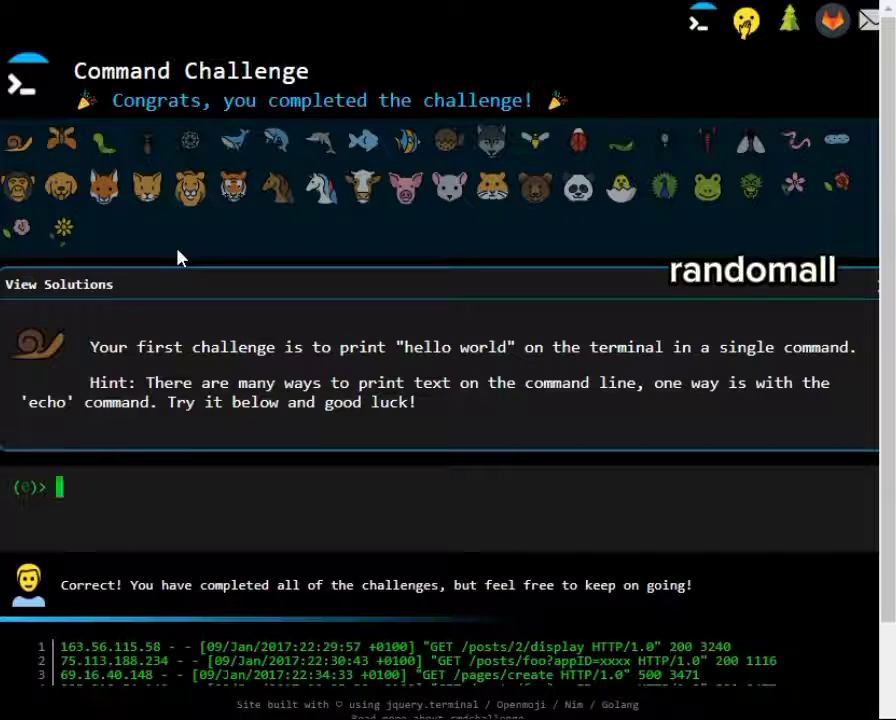
pyautogui.click(147, 144)
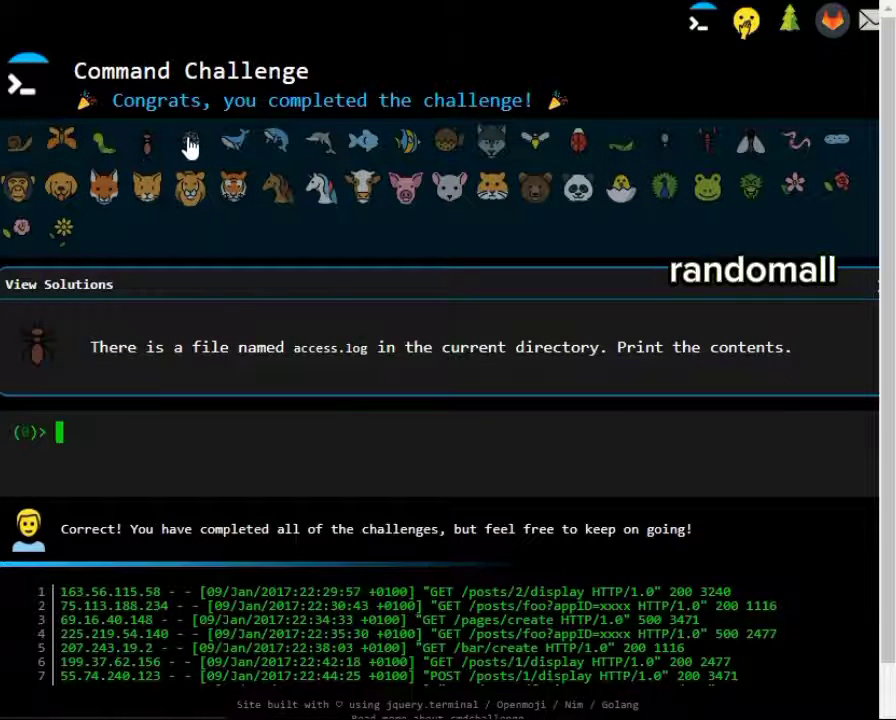
# - Print the last five lines of access.log with tail -5 access.log
pyautogui.click(188, 144)
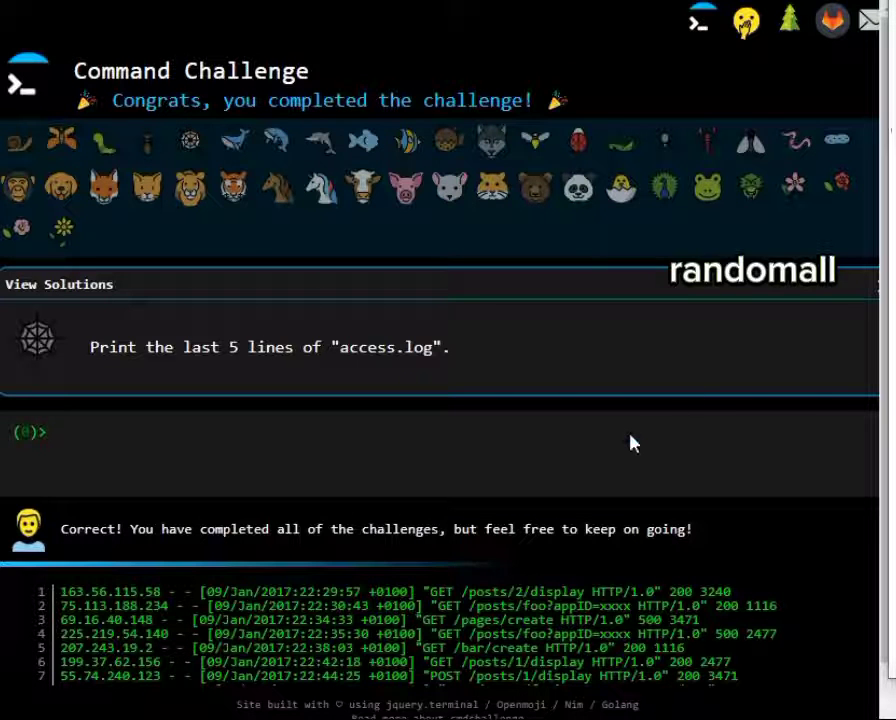
pyautogui.write('t')
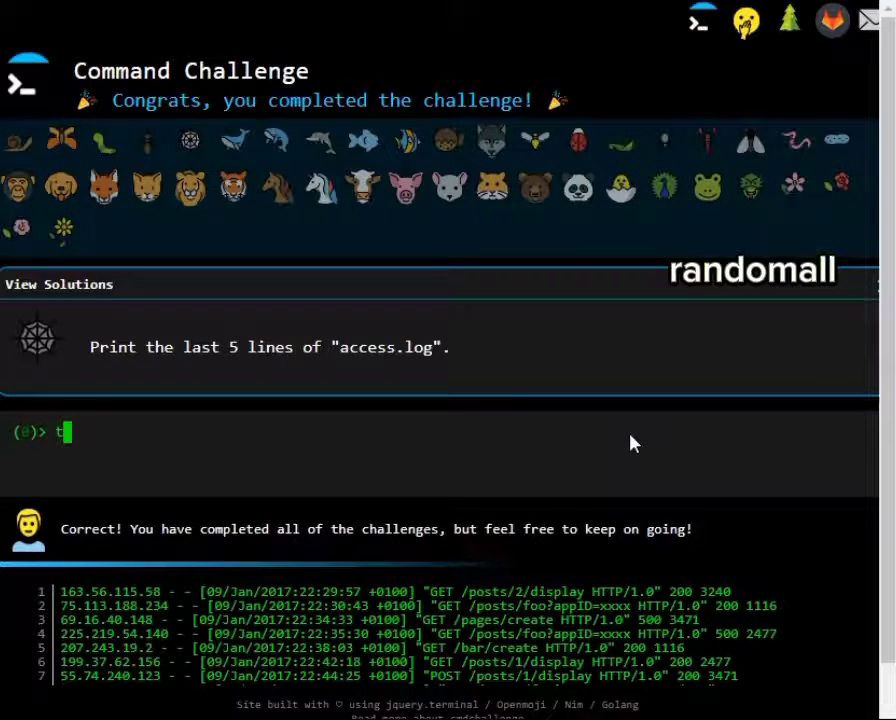
pyautogui.write('ail -5 acce')
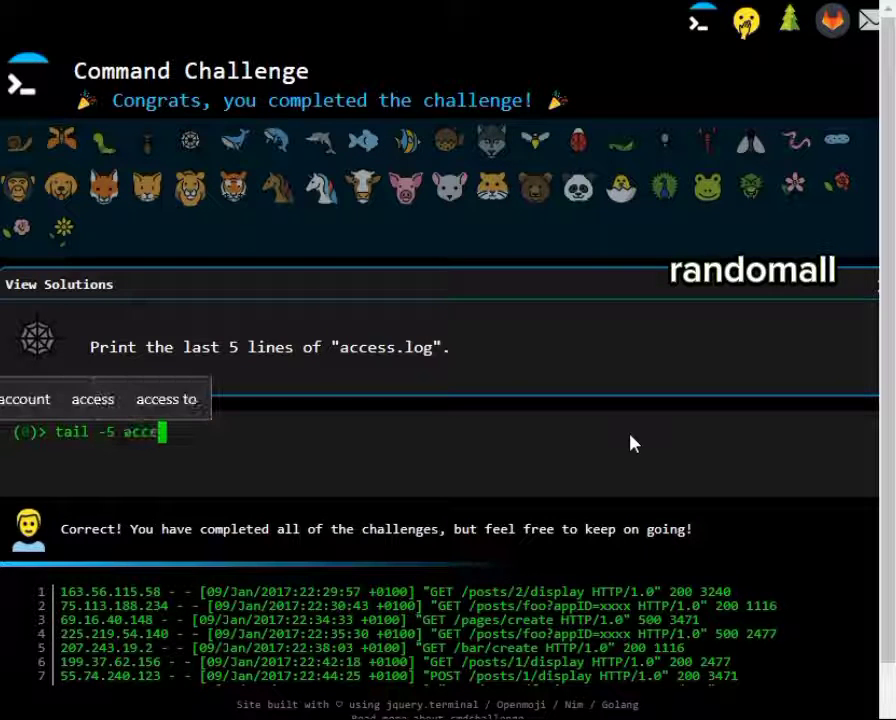
pyautogui.write('ss.l')
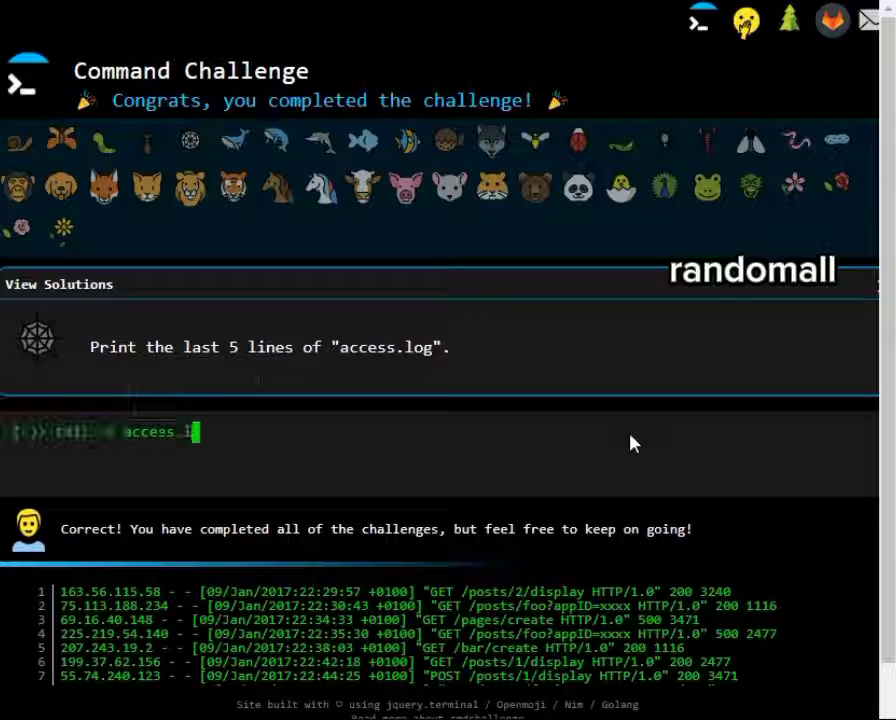
pyautogui.write('og')
pyautogui.press('Return')
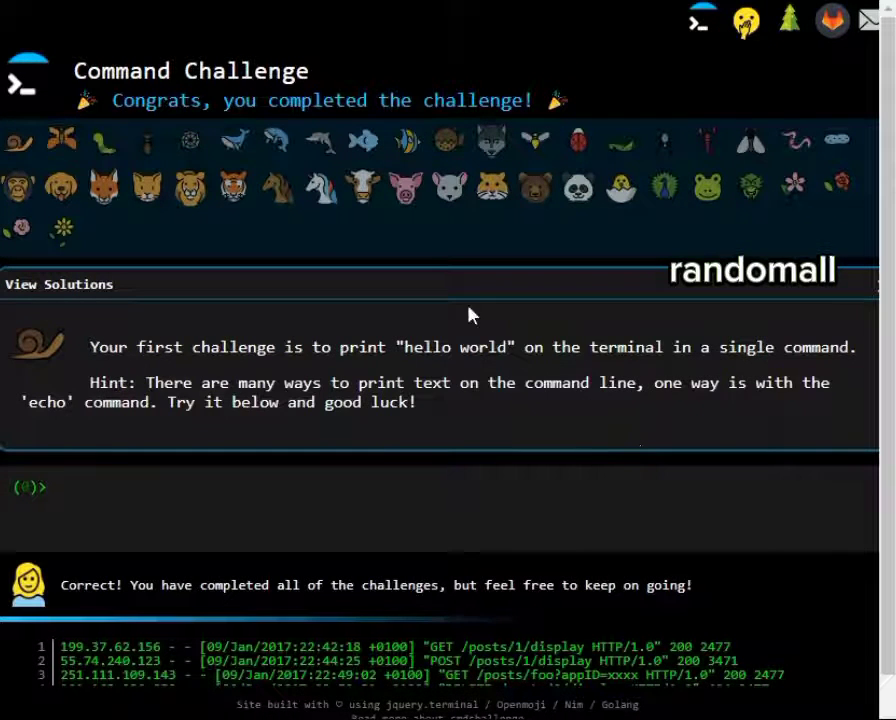
# - Create the empty file take-the-command-challenge with touch, pasting the name from the task
pyautogui.click(227, 150)
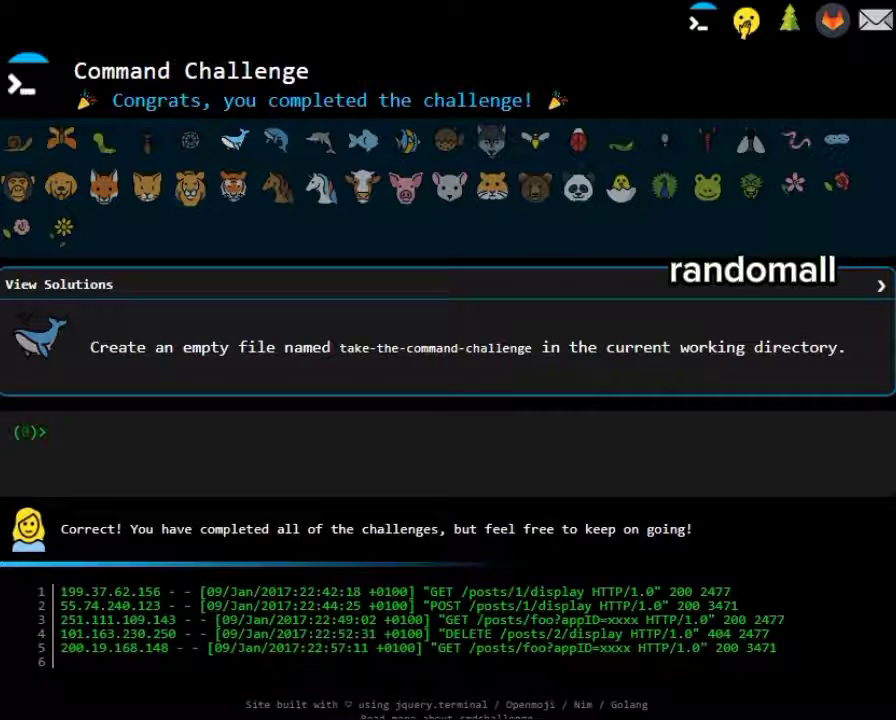
pyautogui.write('touch ')
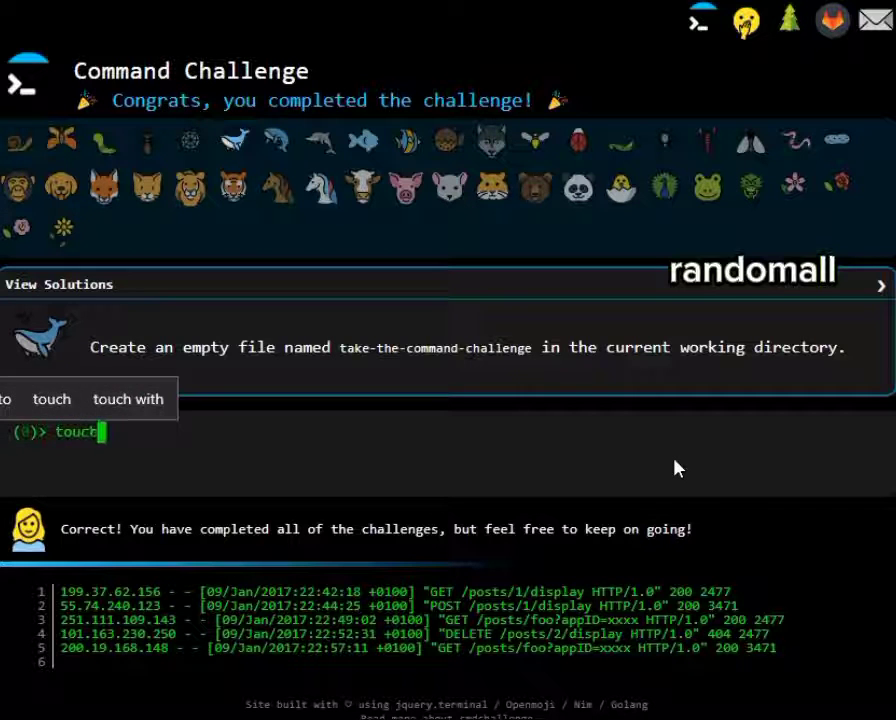
pyautogui.write('take')
pyautogui.press('BackSpace')
pyautogui.press('BackSpace')
pyautogui.press('BackSpace')
pyautogui.press('BackSpace')
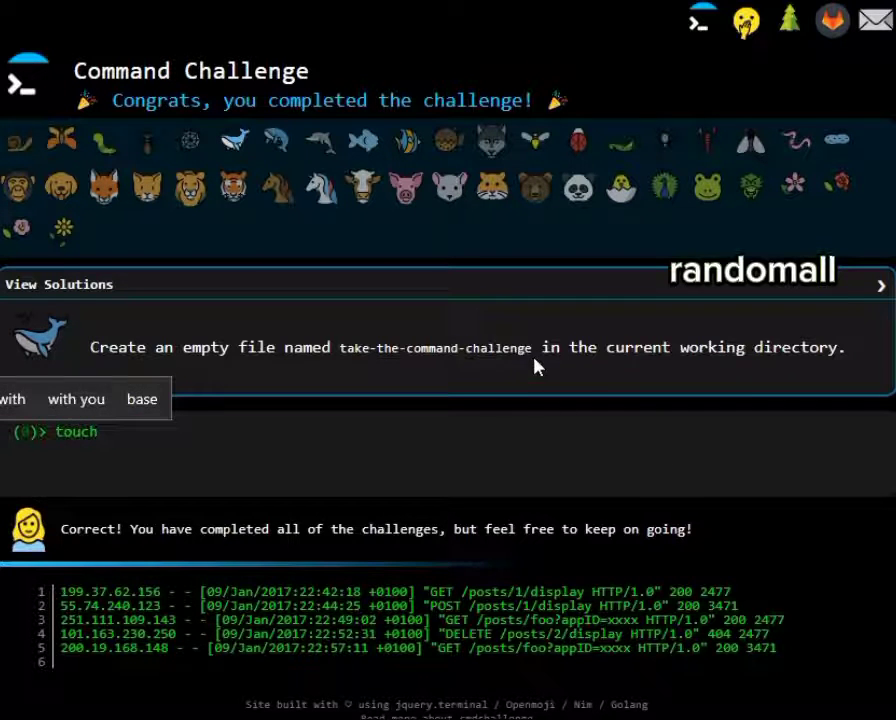
pyautogui.moveTo(535, 348); pyautogui.dragTo(345, 335)
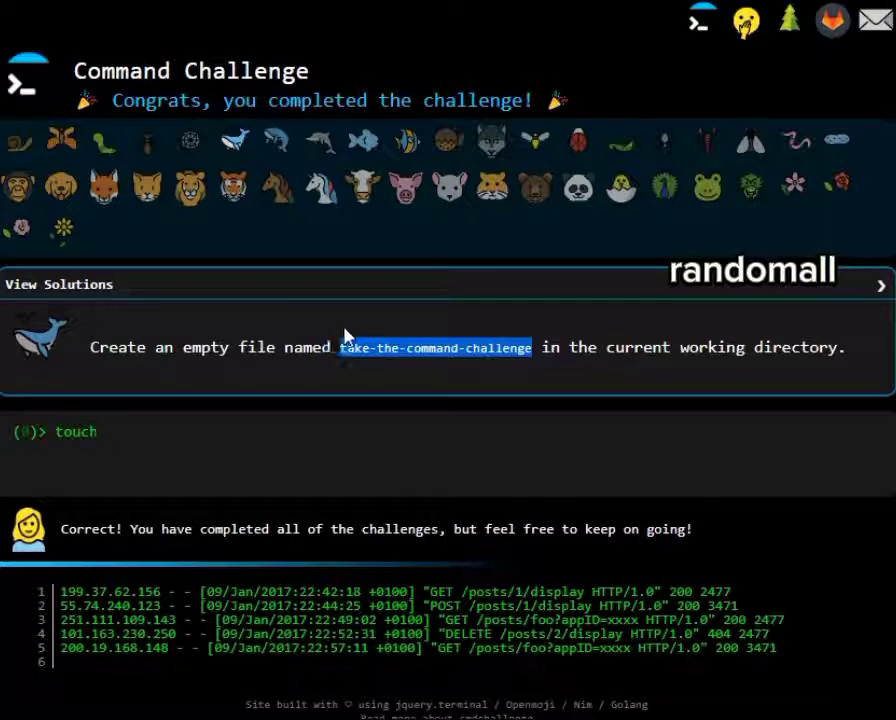
pyautogui.click(326, 438)
pyautogui.write('take-the-command-challenge')
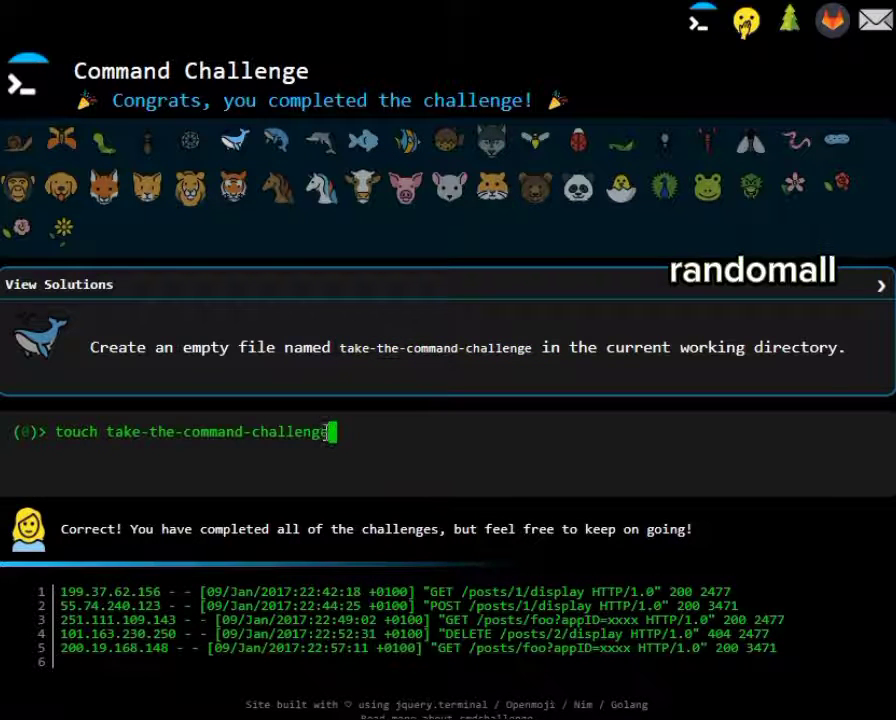
pyautogui.press('Return')
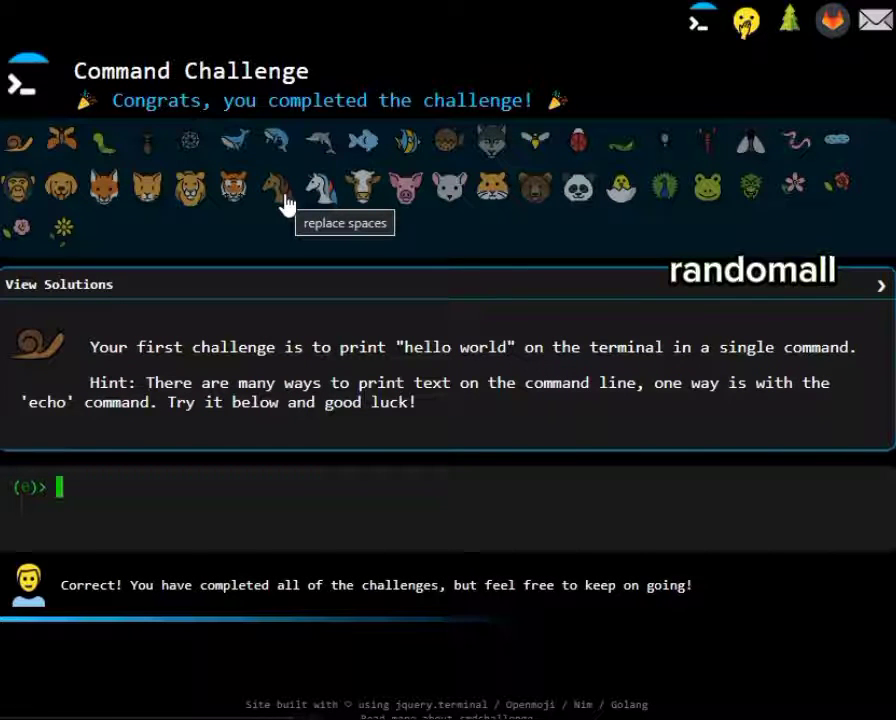
# - Run mkdir -p tmp/files to create the directory along with its parent
pyautogui.click(285, 140)
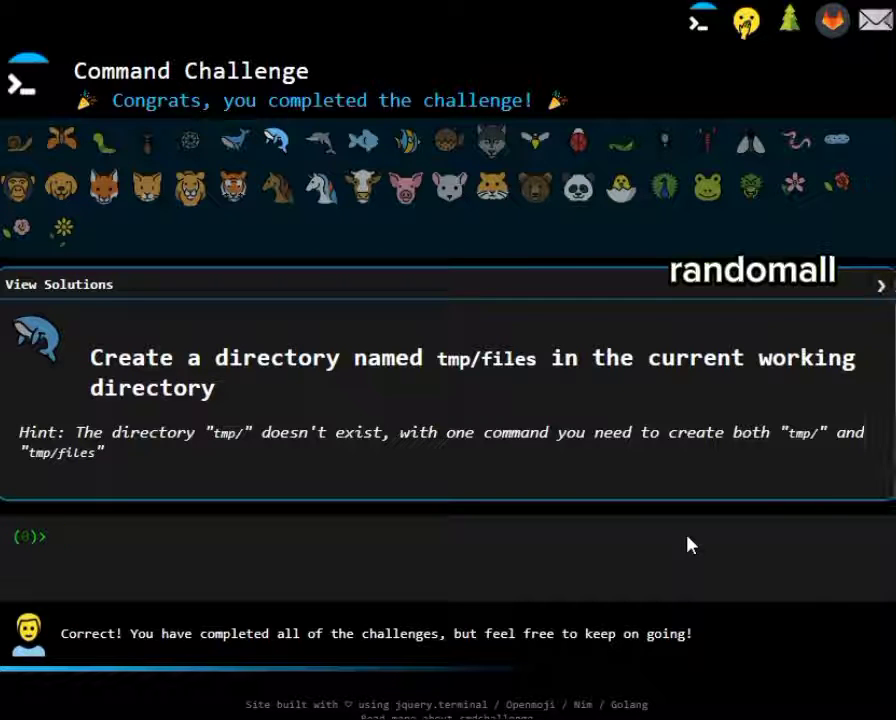
pyautogui.write('mkdir ')
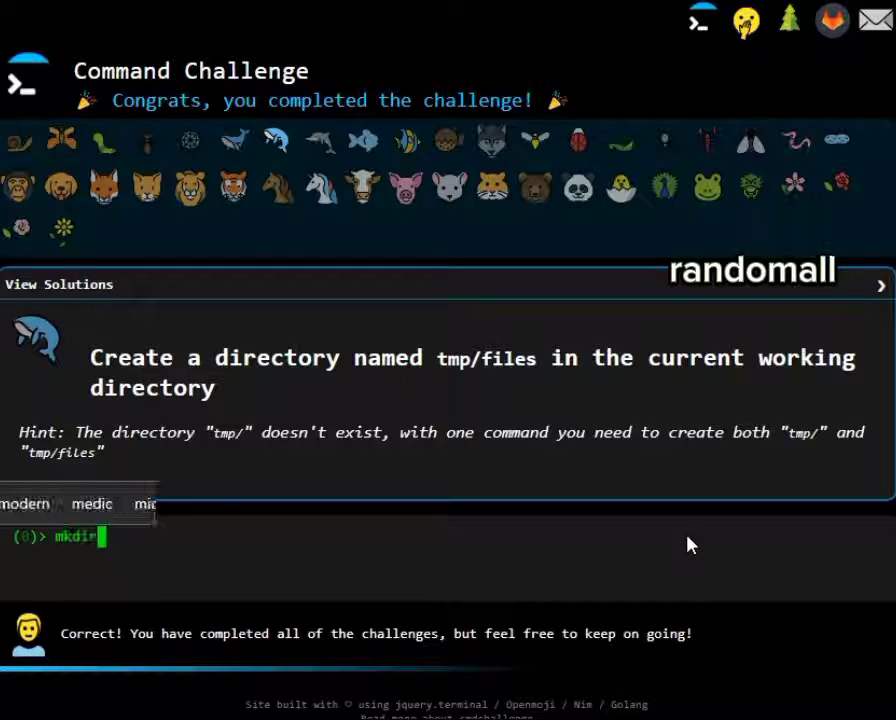
pyautogui.write('-p ')
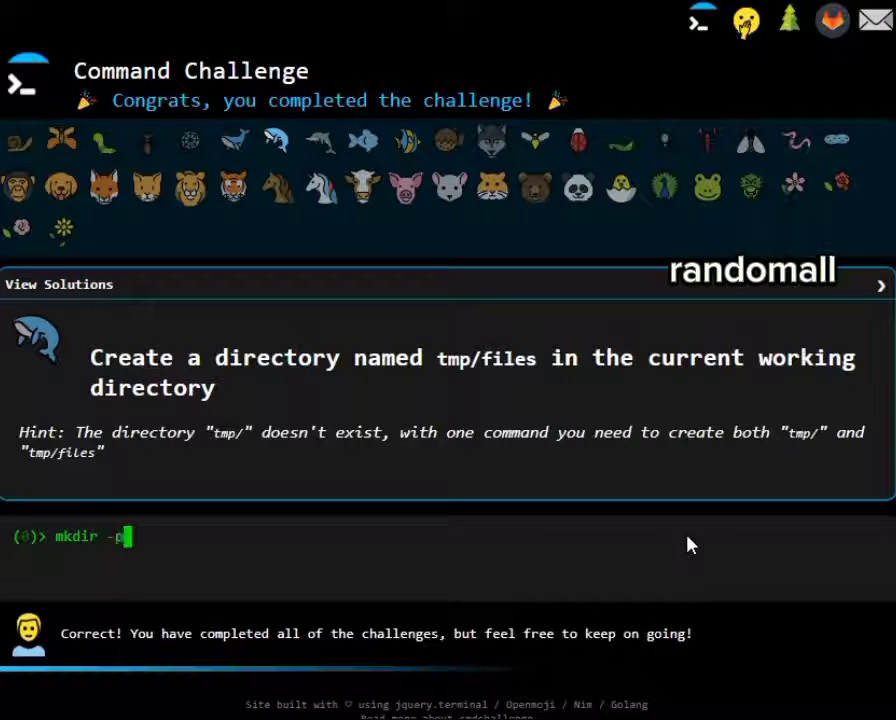
pyautogui.write('tmp')
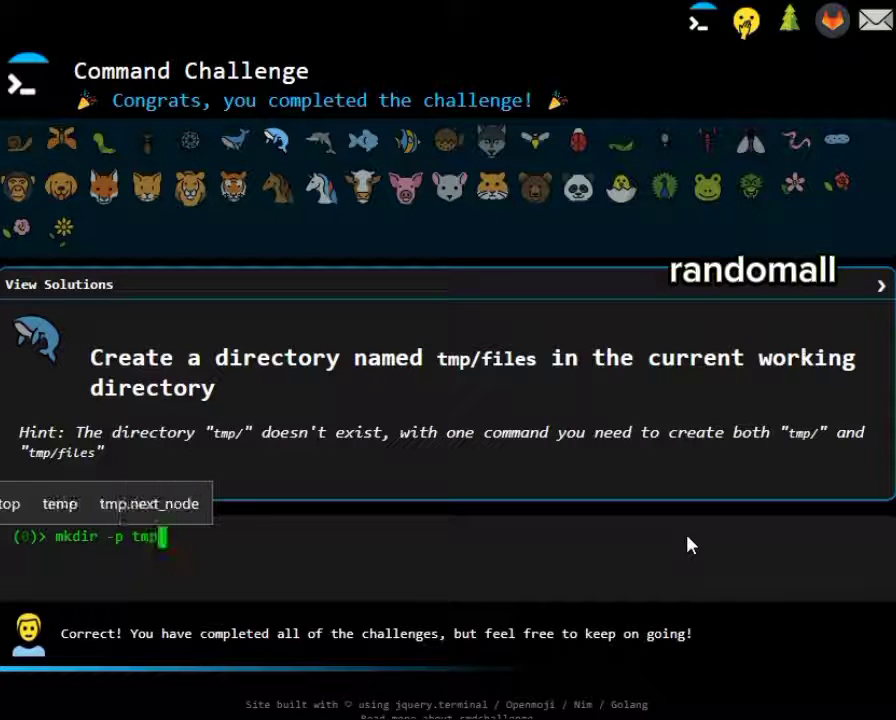
pyautogui.write('/files')
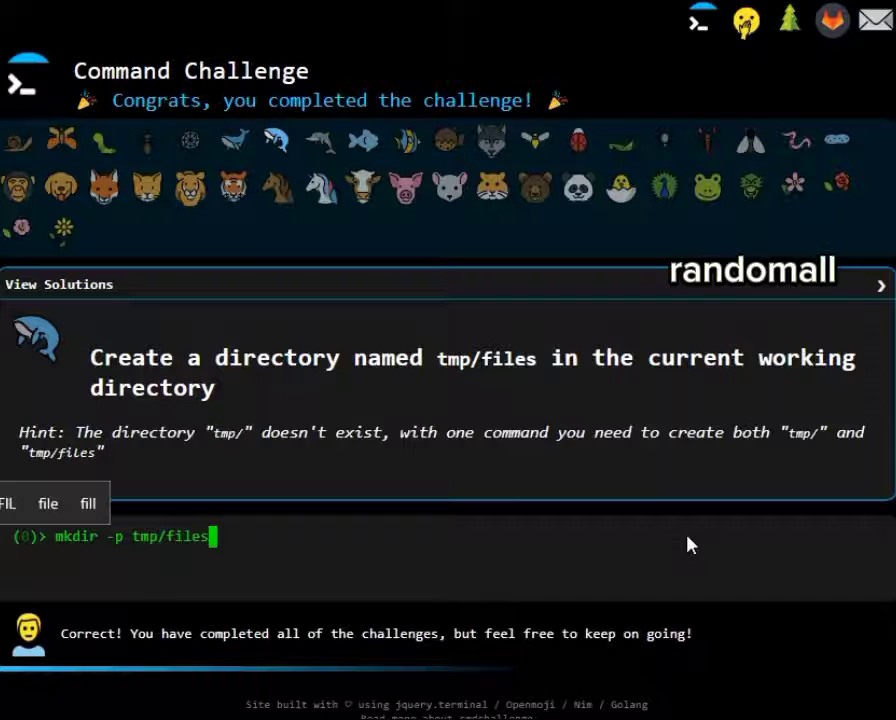
pyautogui.press('Return')
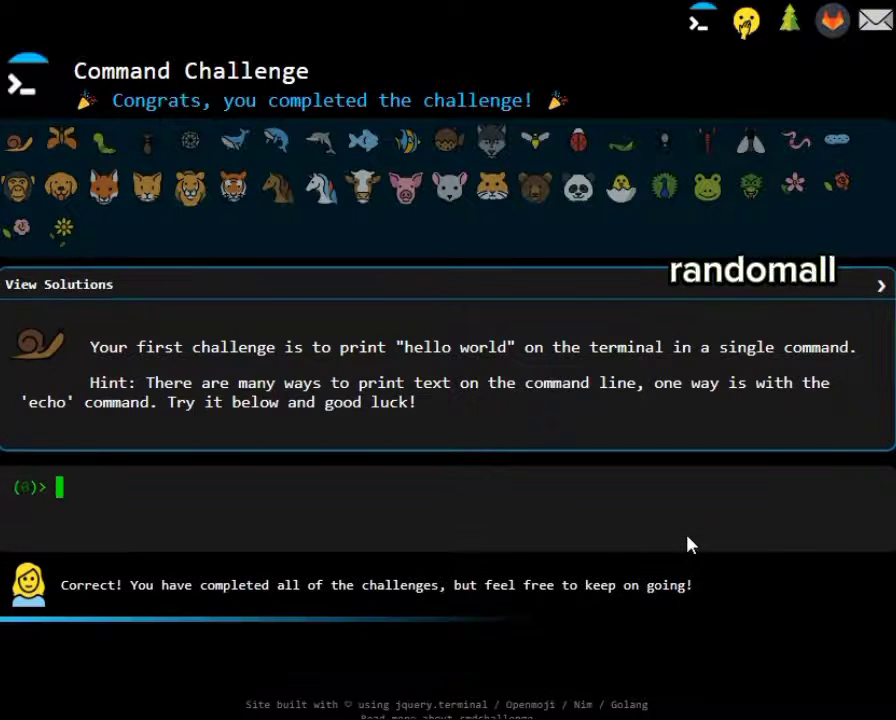
# - Run cp take-the-command-challenge tmp/files, pasting the filename from the task
pyautogui.click(325, 146)
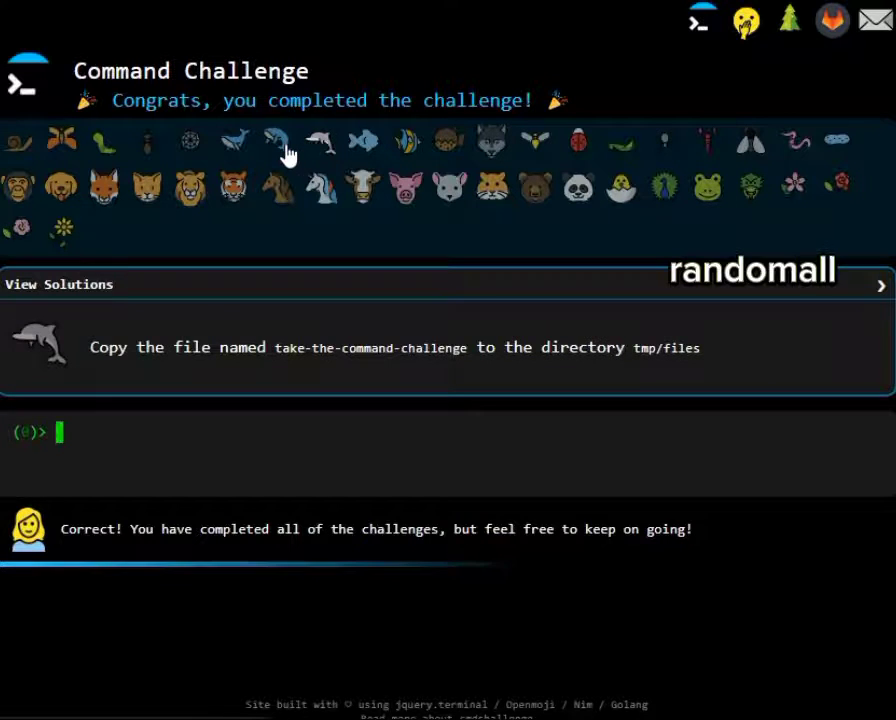
pyautogui.click(284, 150)
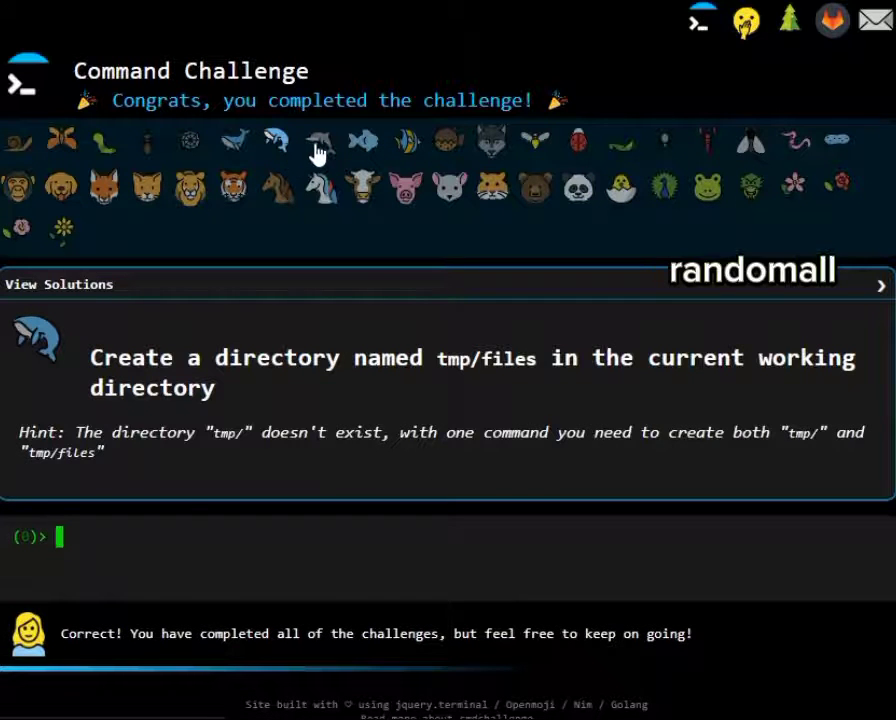
pyautogui.click(317, 150)
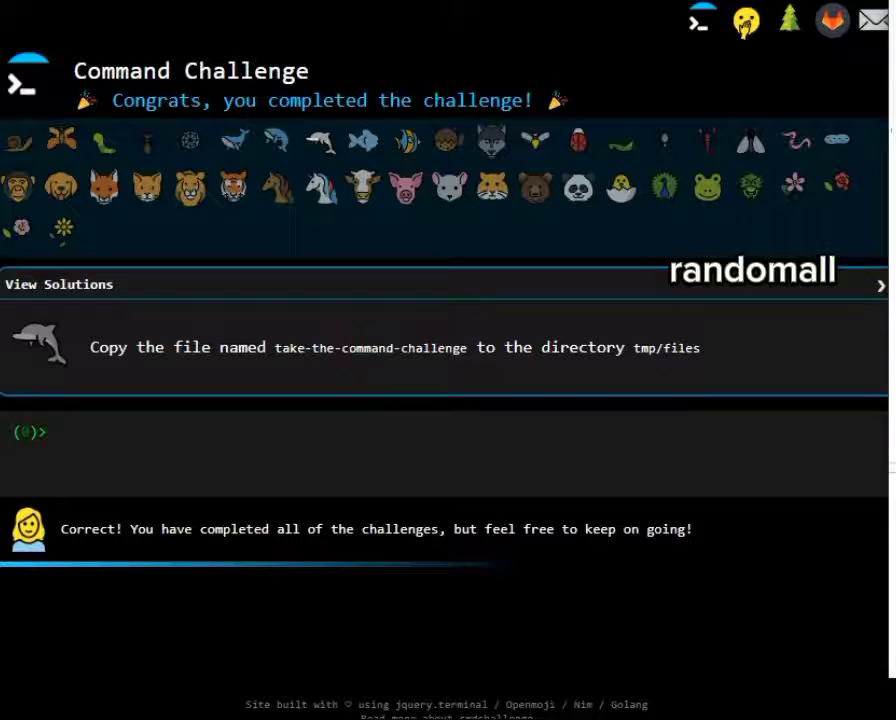
pyautogui.write('c')
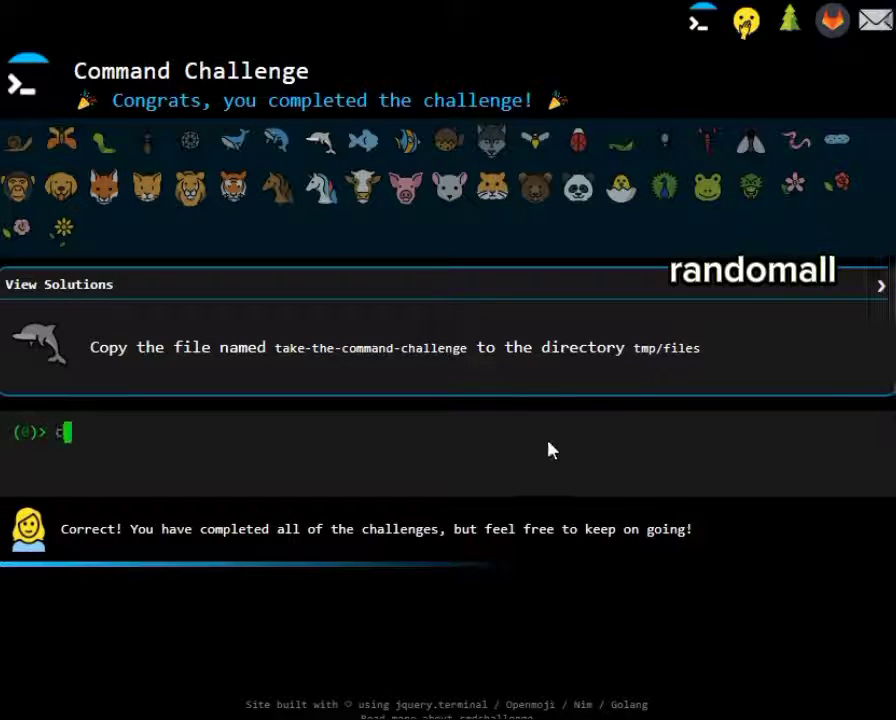
pyautogui.write('p')
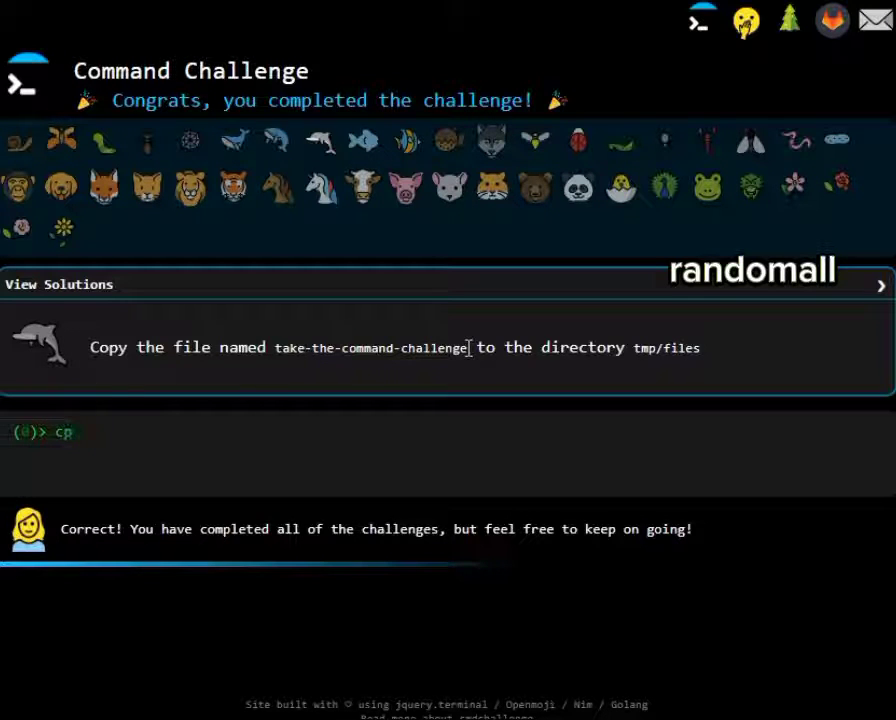
pyautogui.moveTo(469, 348); pyautogui.dragTo(277, 341)
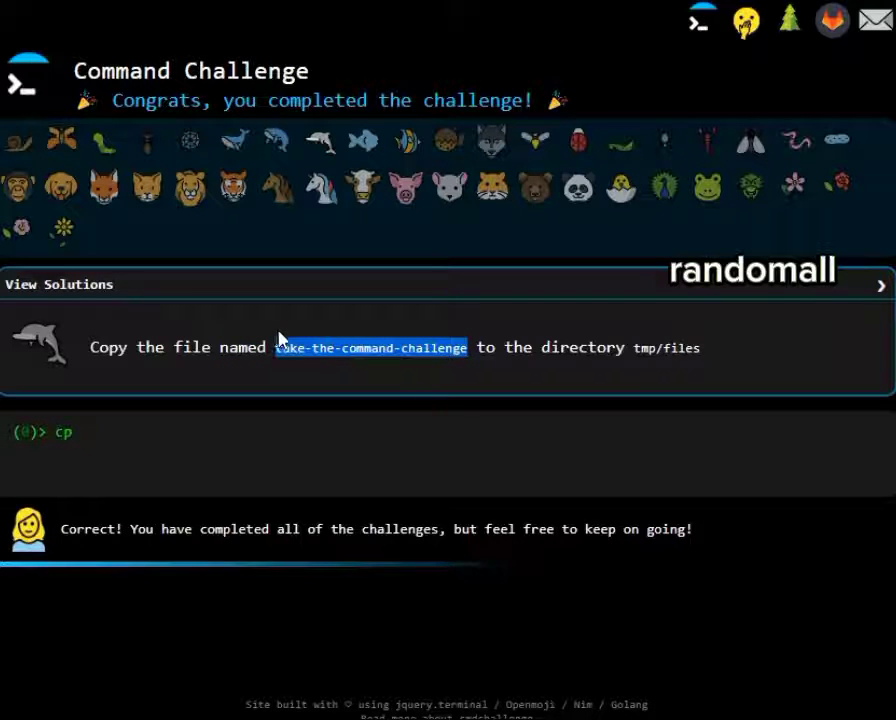
pyautogui.click(277, 446)
pyautogui.write('take-the-command-challenge')
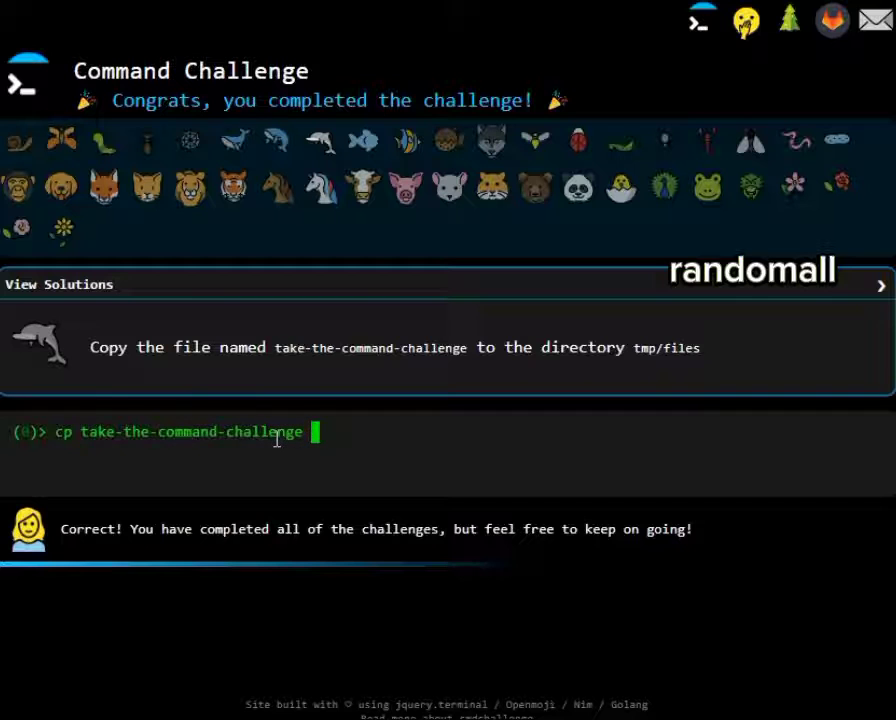
pyautogui.write('tmp')
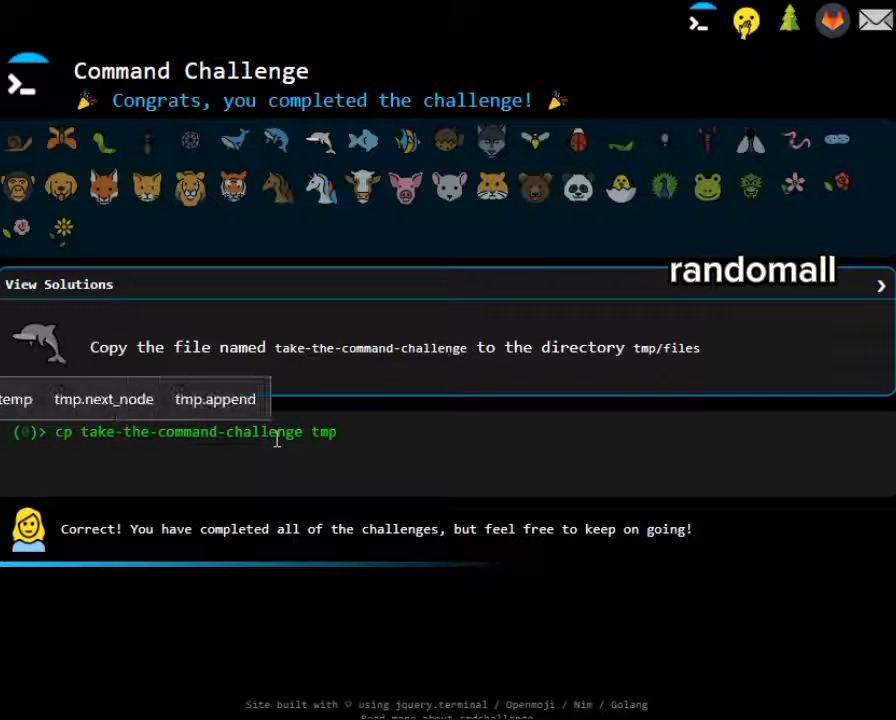
pyautogui.write('/files')
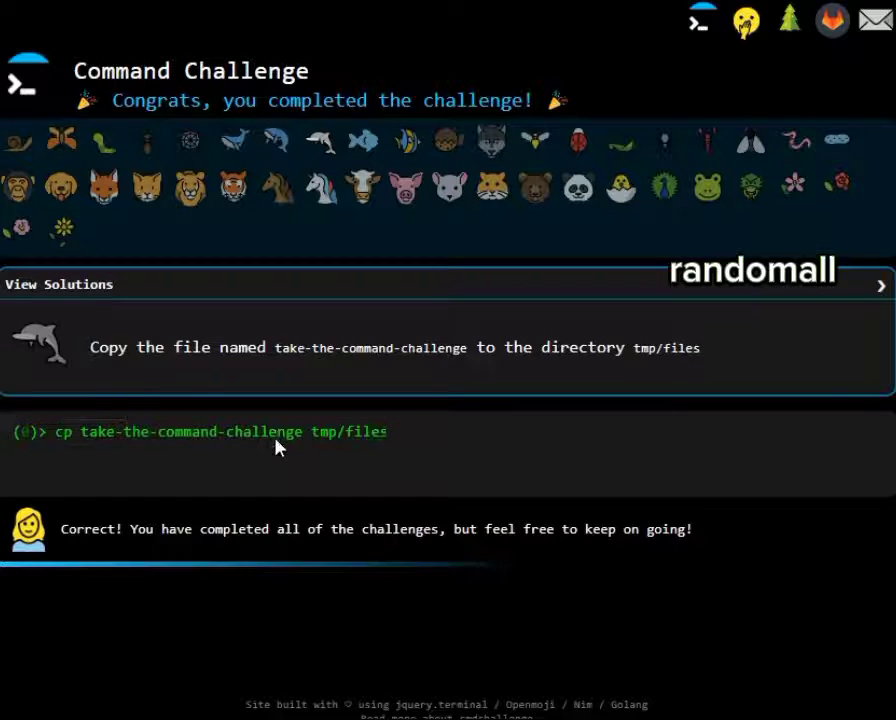
pyautogui.press('Return')
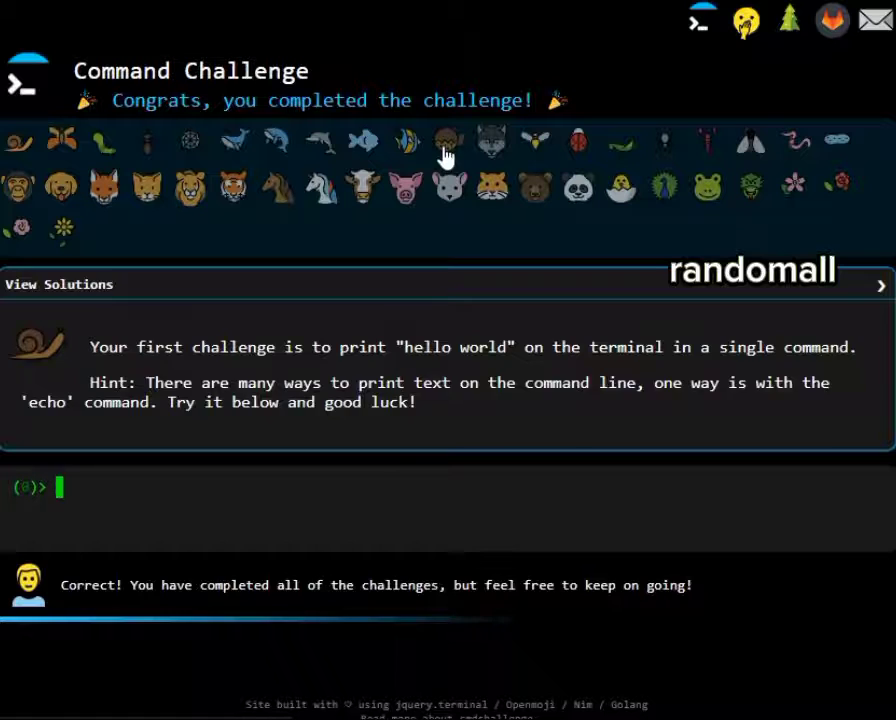
# - Run mv take-the-command-challenge tmp/files, then reopen the move challenge
pyautogui.click(362, 141)
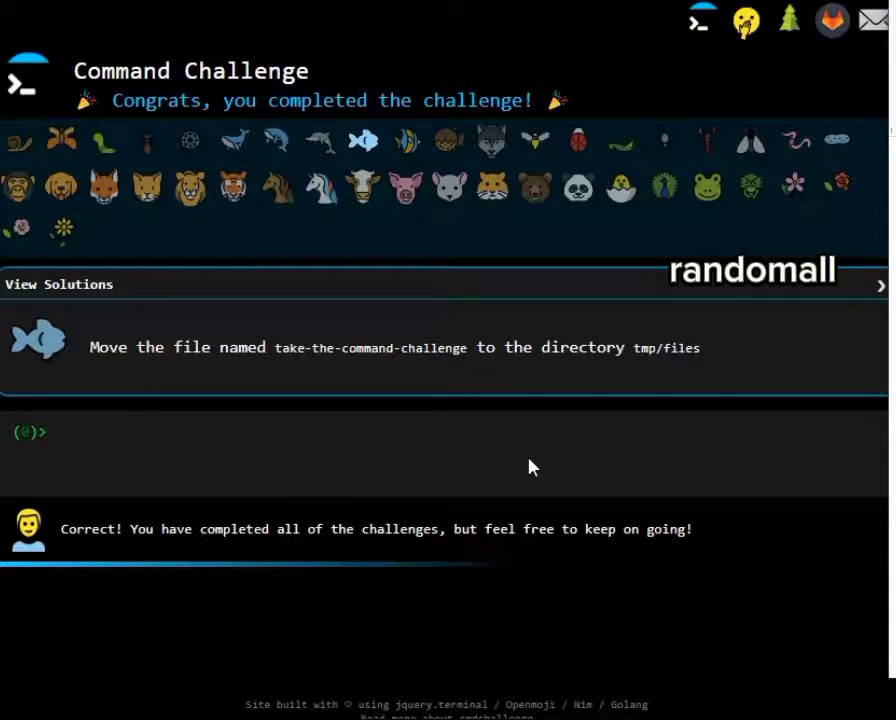
pyautogui.write('mv')
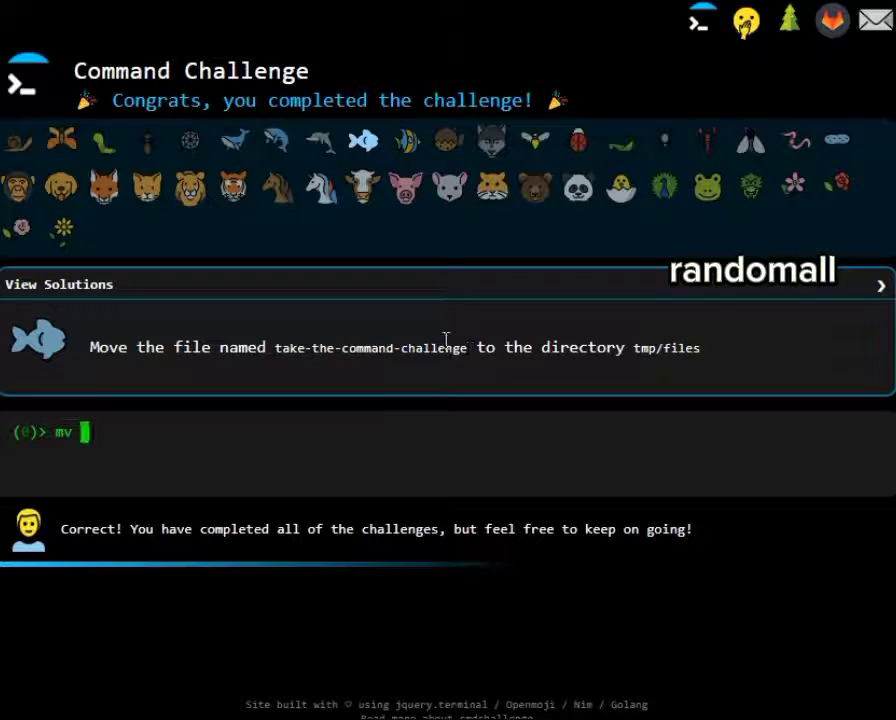
pyautogui.moveTo(468, 348); pyautogui.dragTo(278, 348)
pyautogui.hotkey('ctrl', 'c')
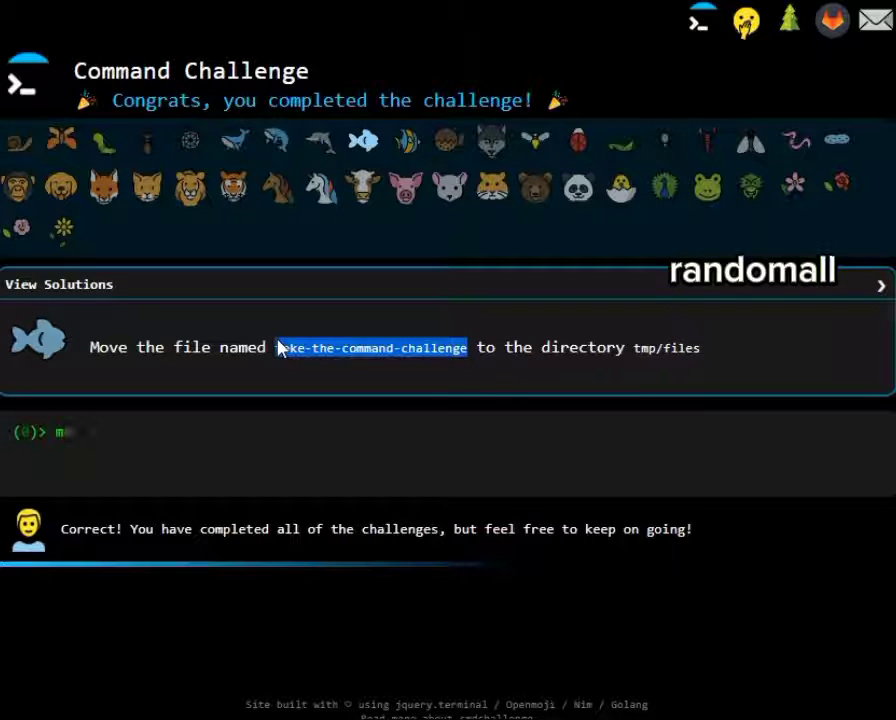
pyautogui.click(260, 450)
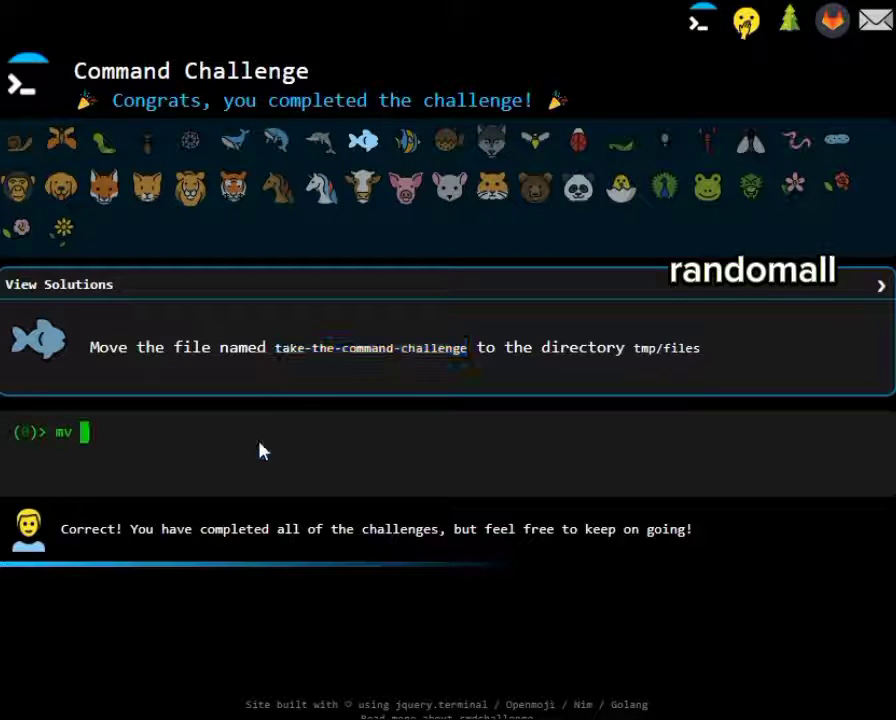
pyautogui.hotkey('ctrl', 'v')
pyautogui.write('t')
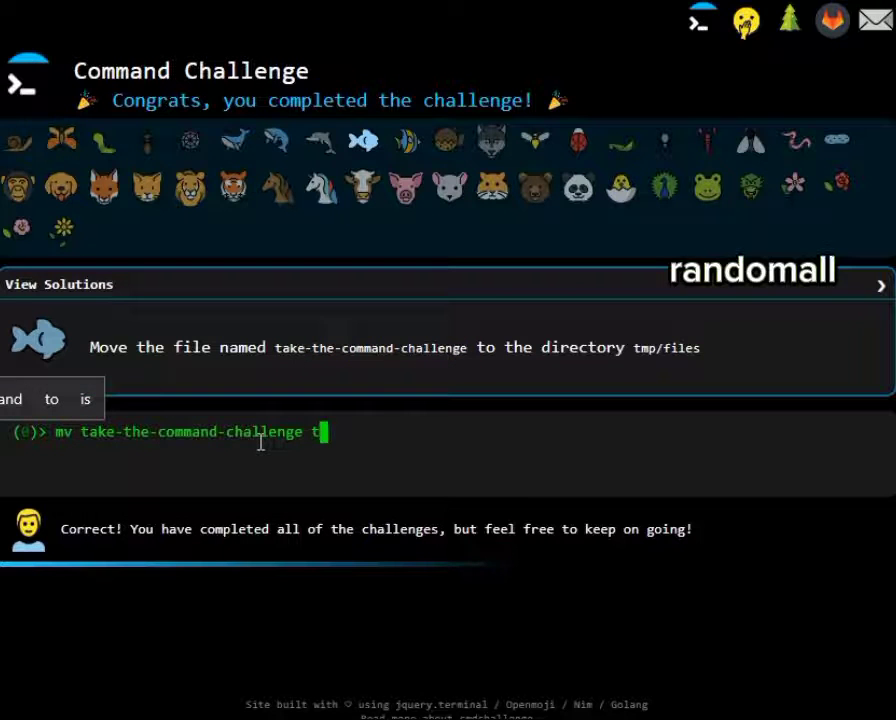
pyautogui.write('mp/files')
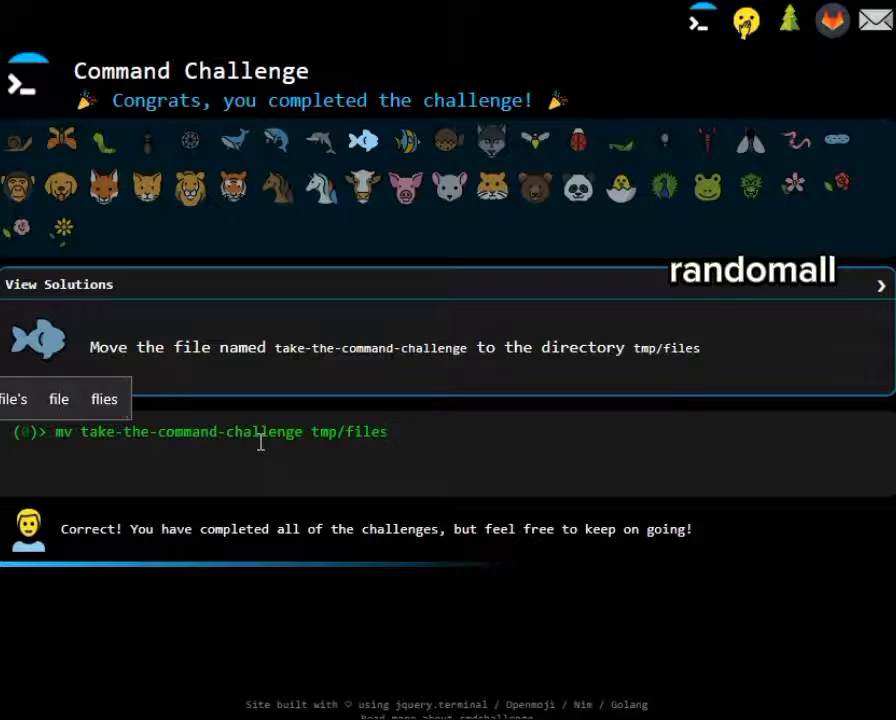
pyautogui.press('Return')
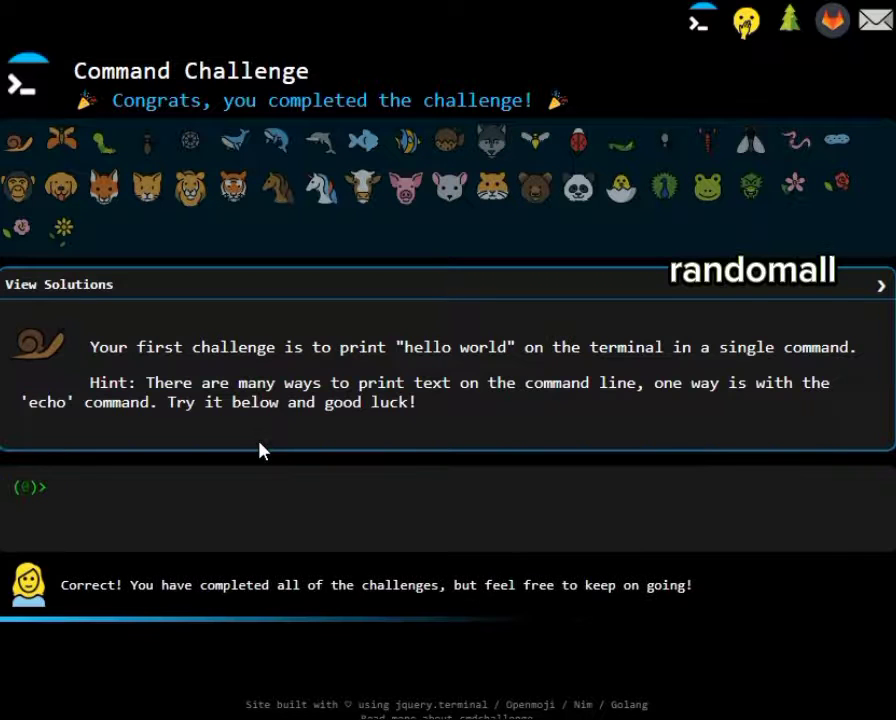
pyautogui.click(364, 145)
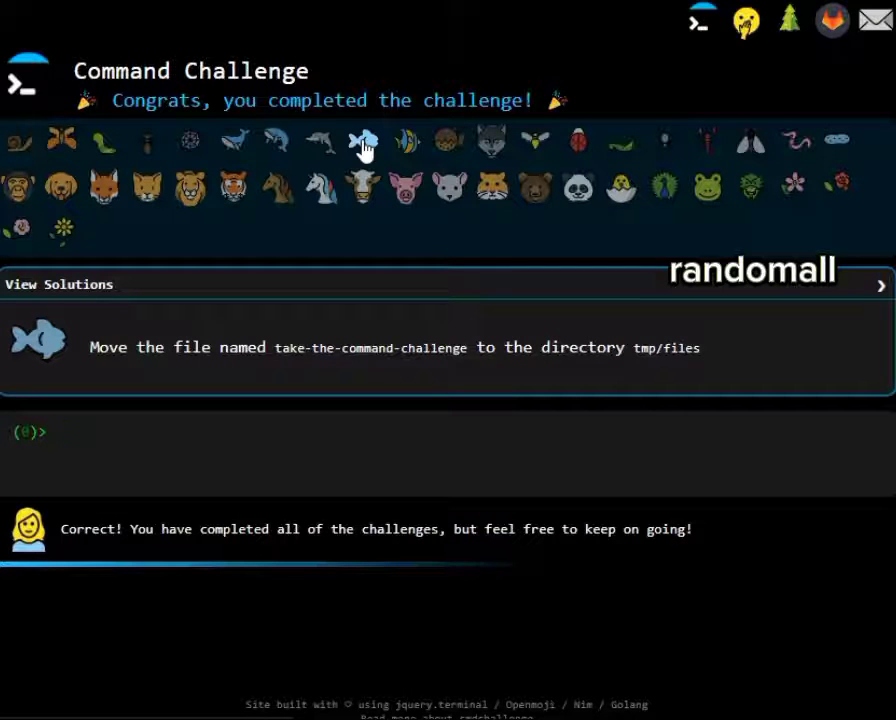
# - Run ln -s tmp/files/take-the-command-challenge take-the-command-challenge to create the symlink
pyautogui.click(405, 146)
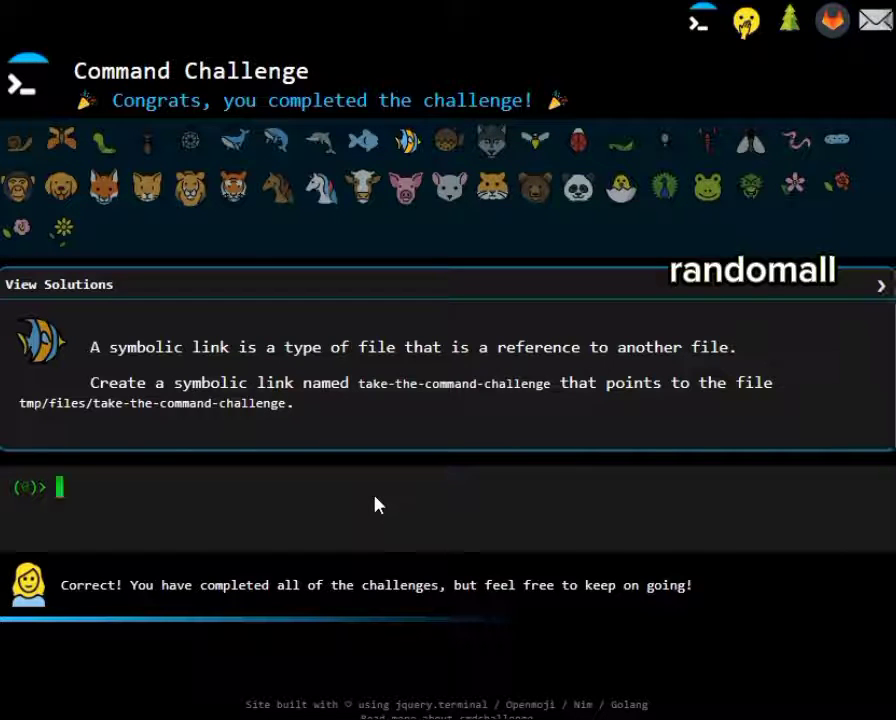
pyautogui.write('ln -')
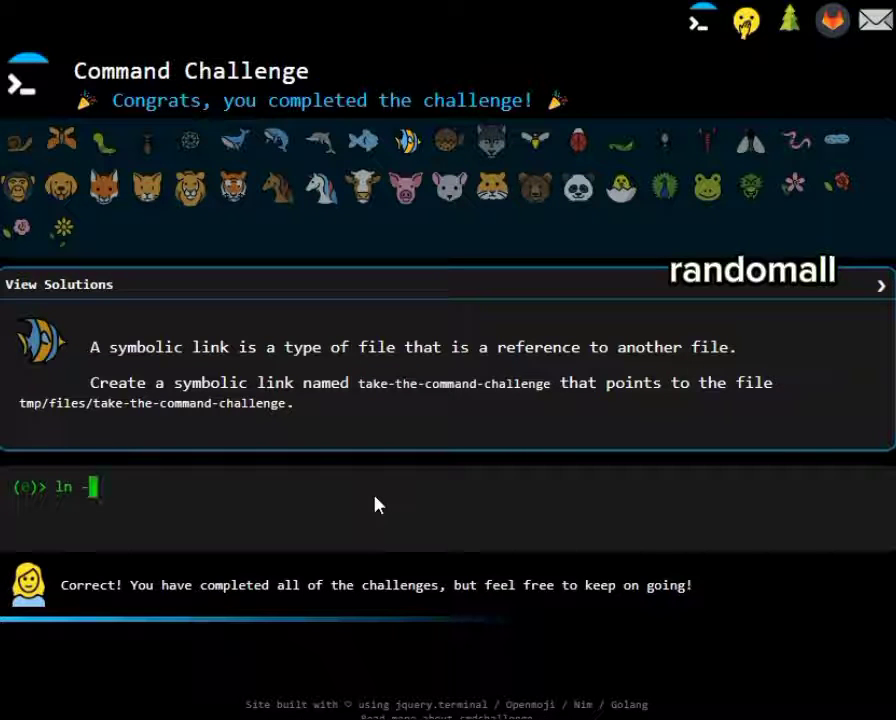
pyautogui.write('s')
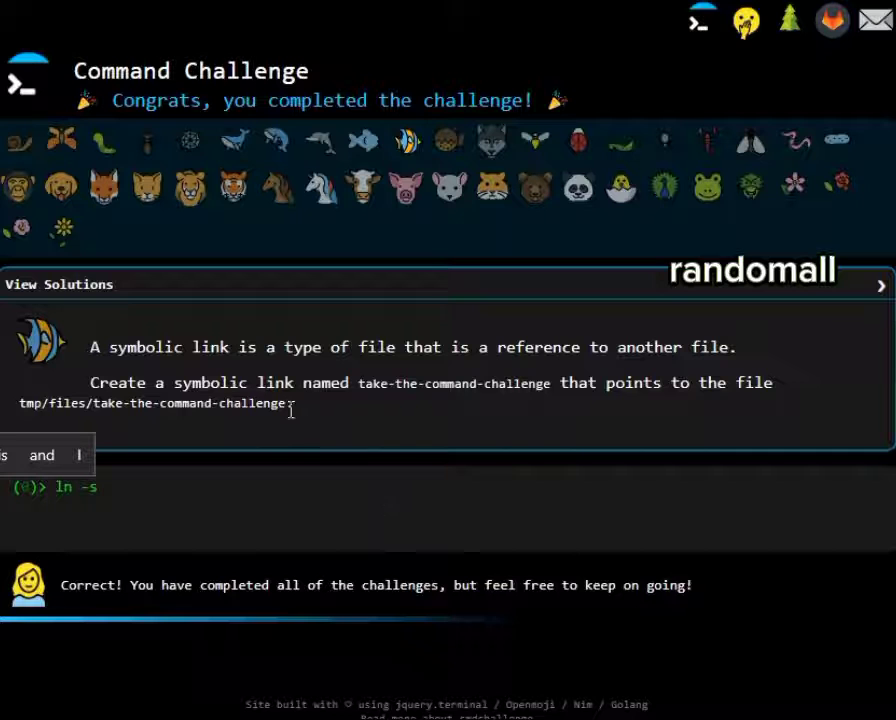
pyautogui.moveTo(290, 408); pyautogui.dragTo(22, 398)
pyautogui.hotkey('ctrl', 'c')
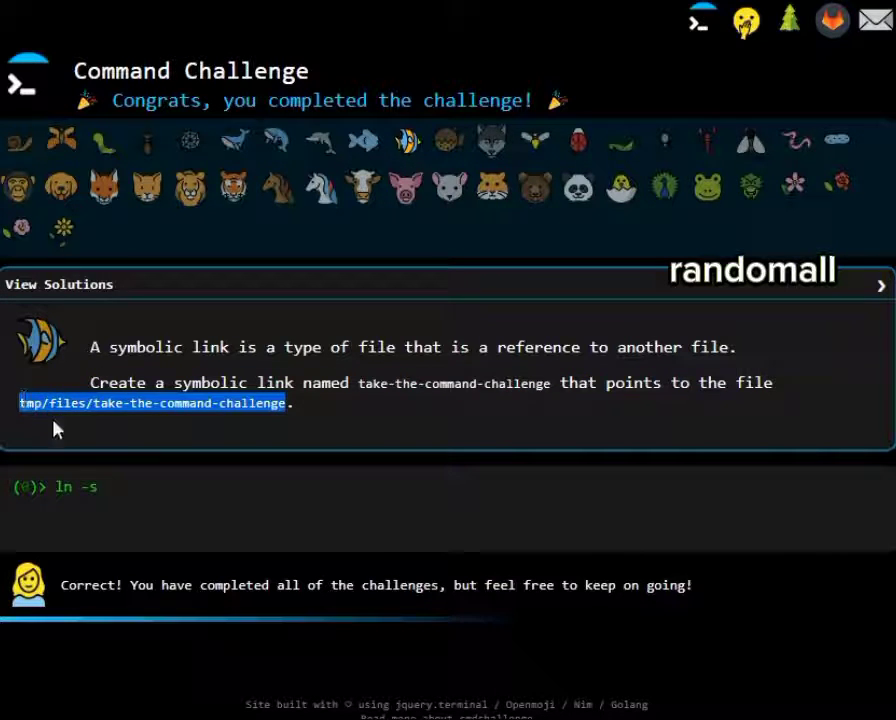
pyautogui.click(157, 500)
pyautogui.hotkey('ctrl', 'v')
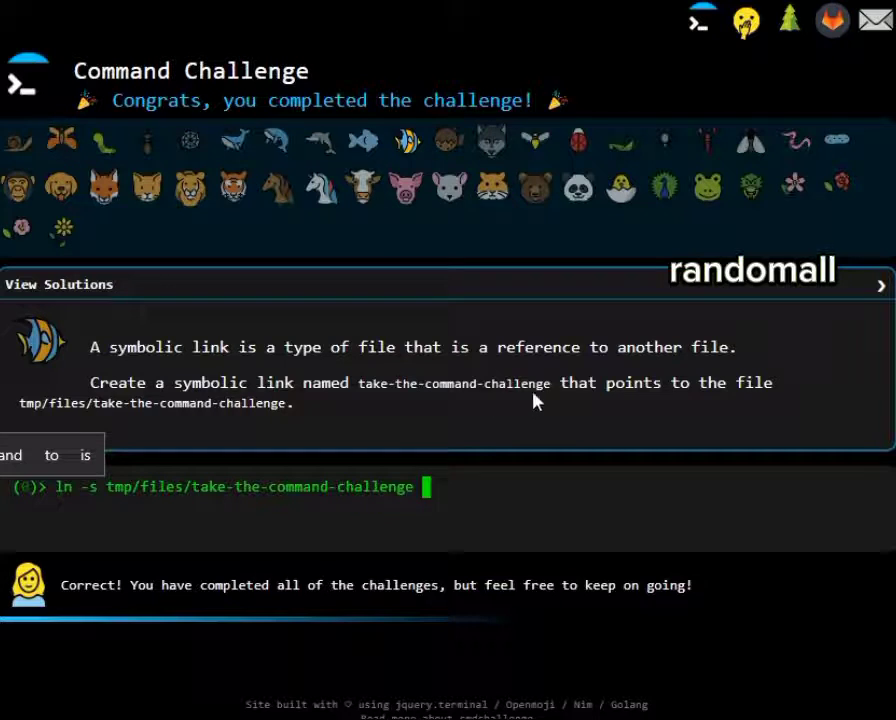
pyautogui.moveTo(552, 383); pyautogui.dragTo(362, 385)
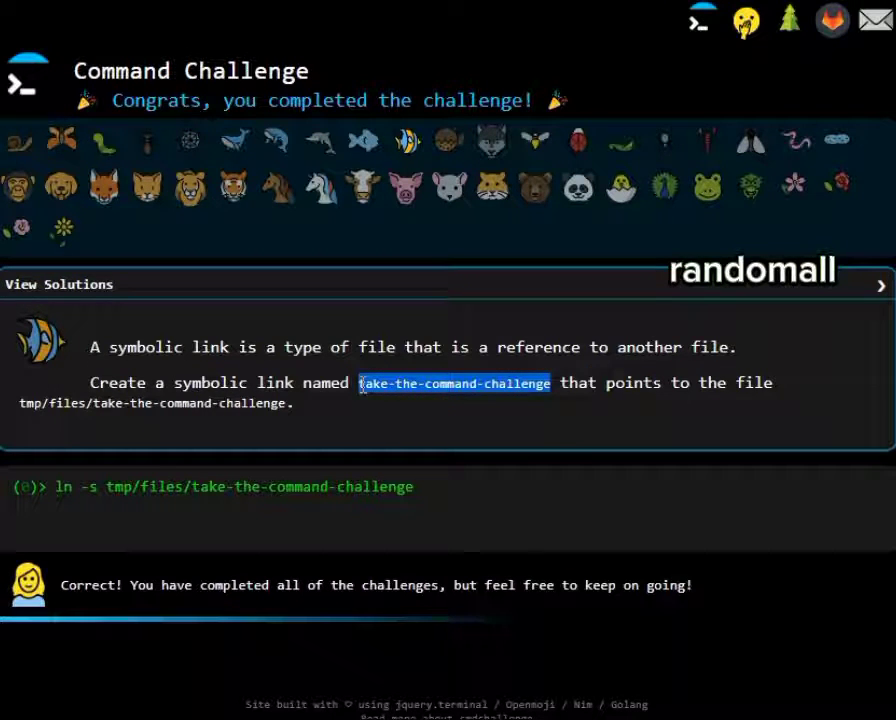
pyautogui.click(473, 484)
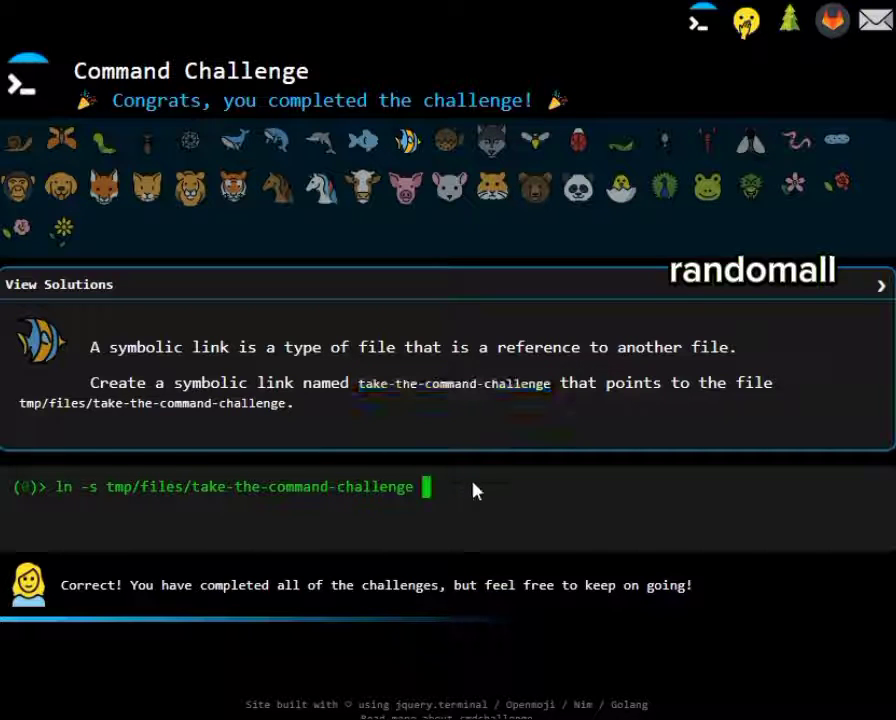
pyautogui.write('take-the-command-challenge')
pyautogui.press('Return')
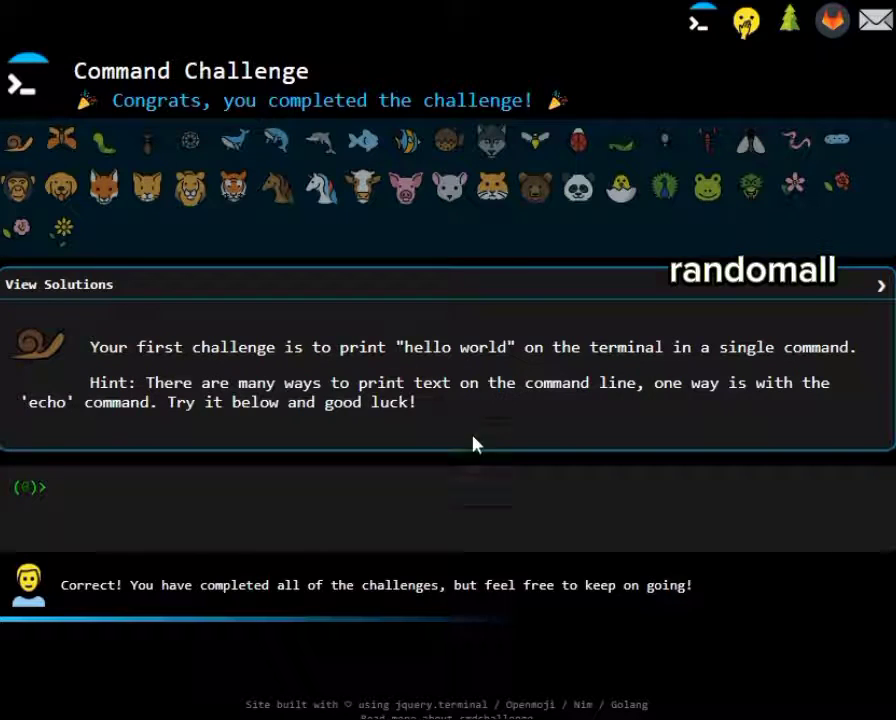
# - Delete everything in the directory with find -delete, then reopen that challenge
pyautogui.click(452, 148)
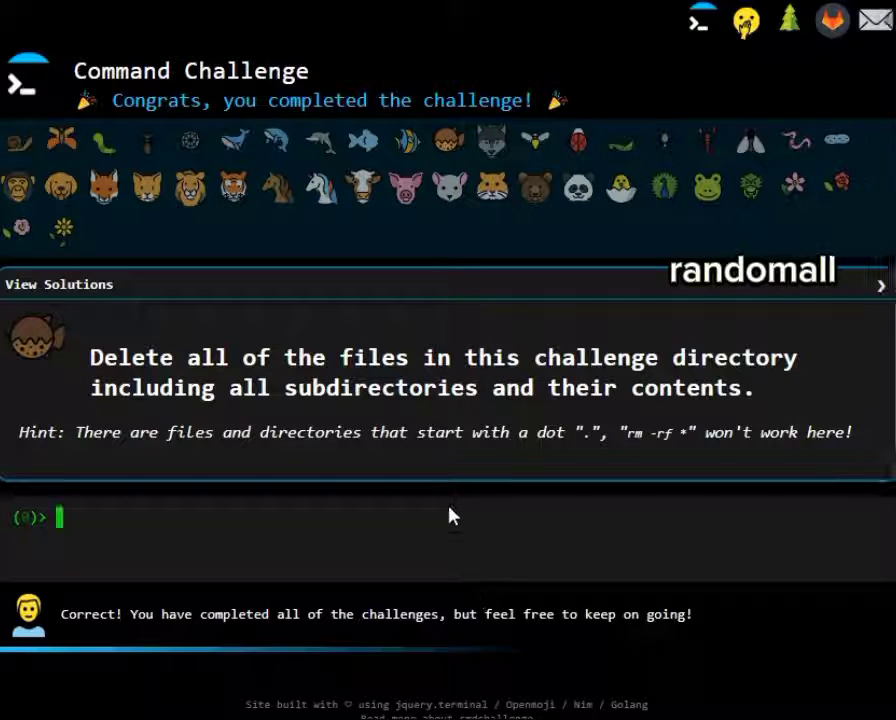
pyautogui.write('find')
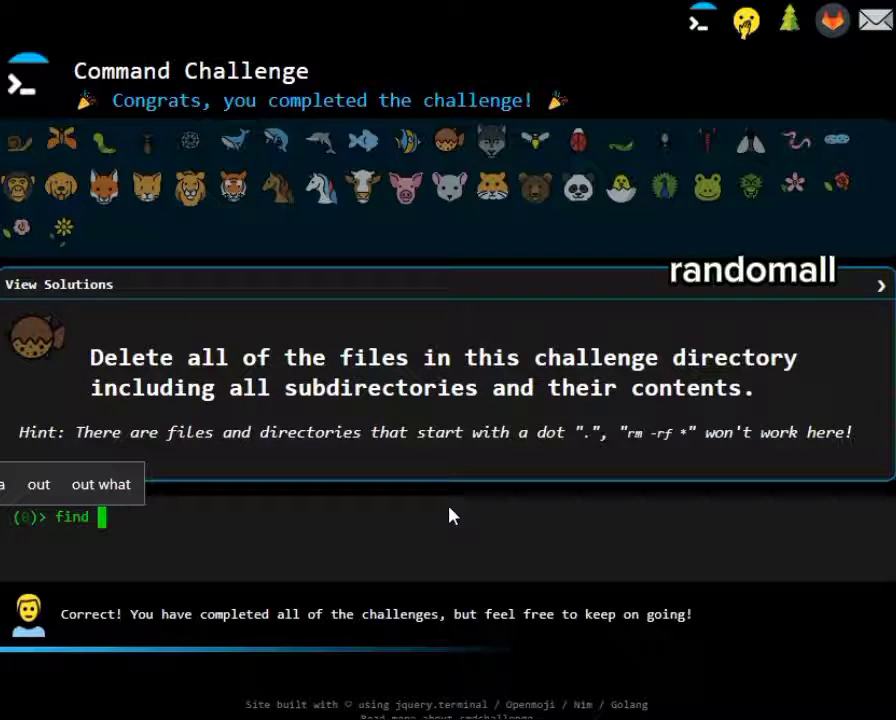
pyautogui.write(' -delete')
pyautogui.press('Return')
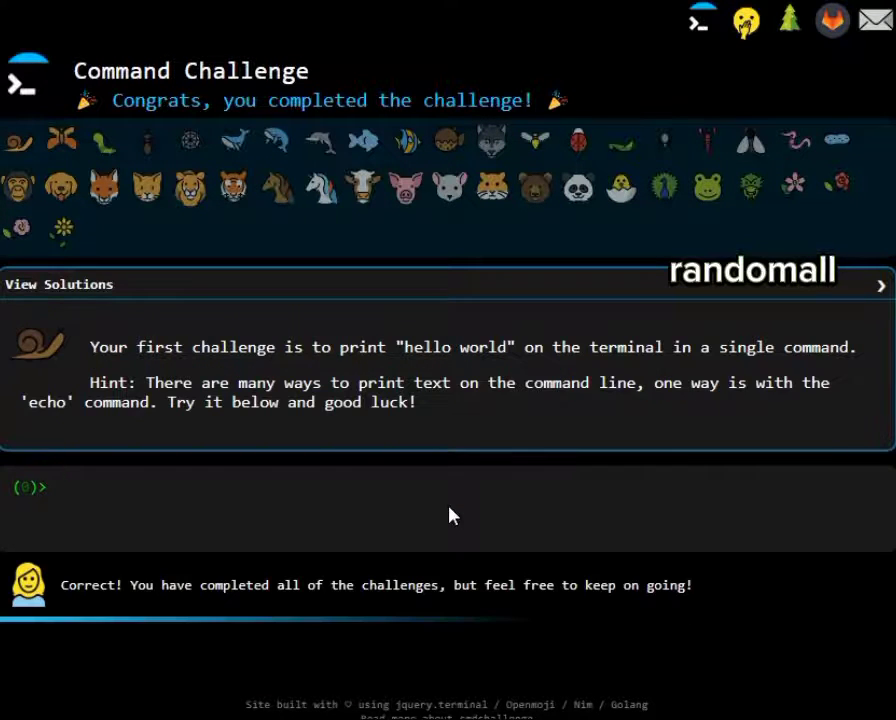
pyautogui.click(456, 150)
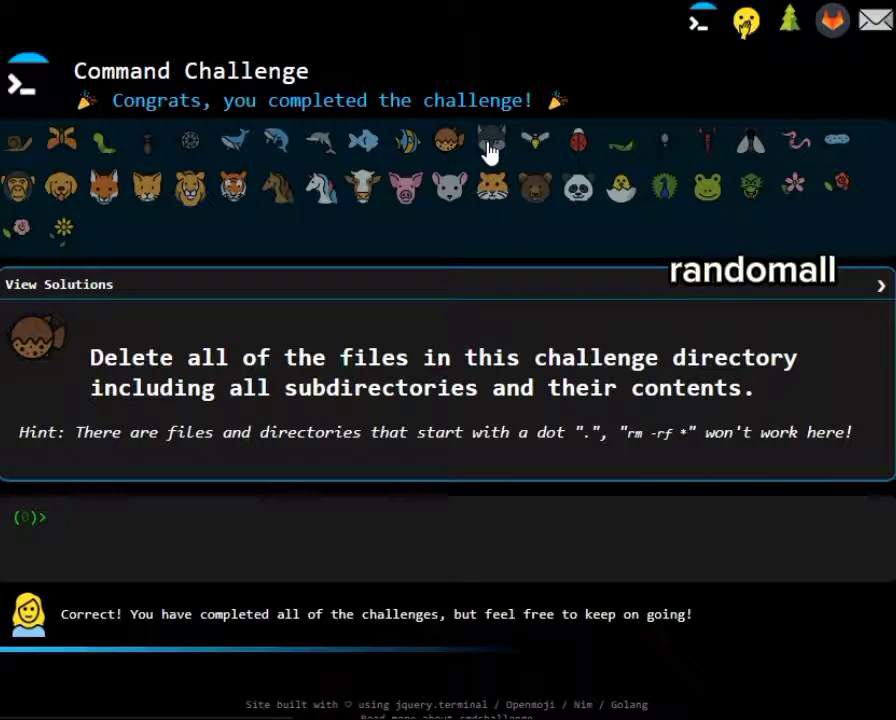
# - Delete every .doc file recursively with find . -name "*.doc" -delete
pyautogui.click(490, 142)
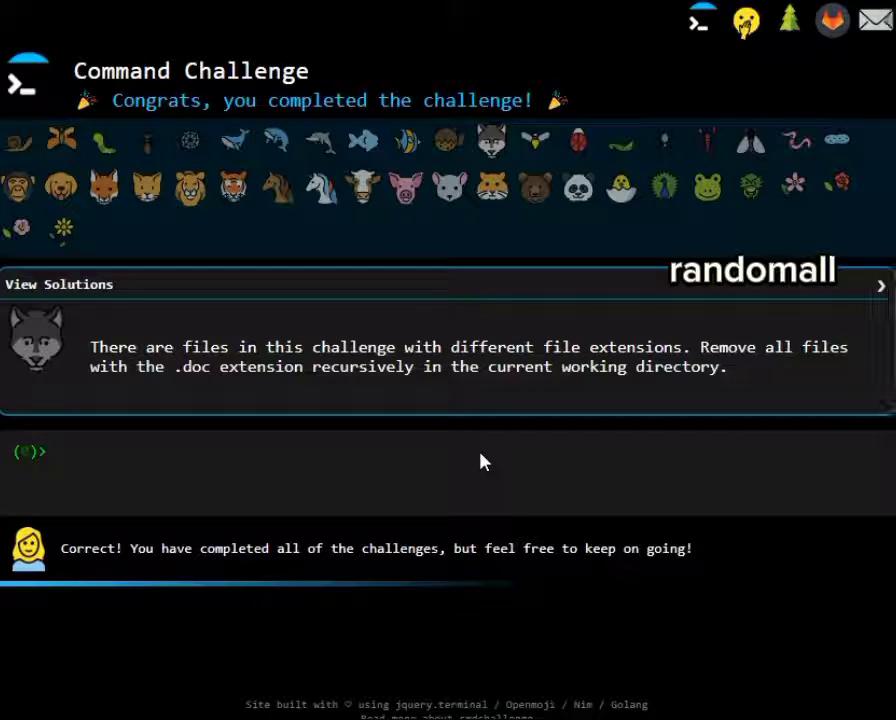
pyautogui.write('find . -name')
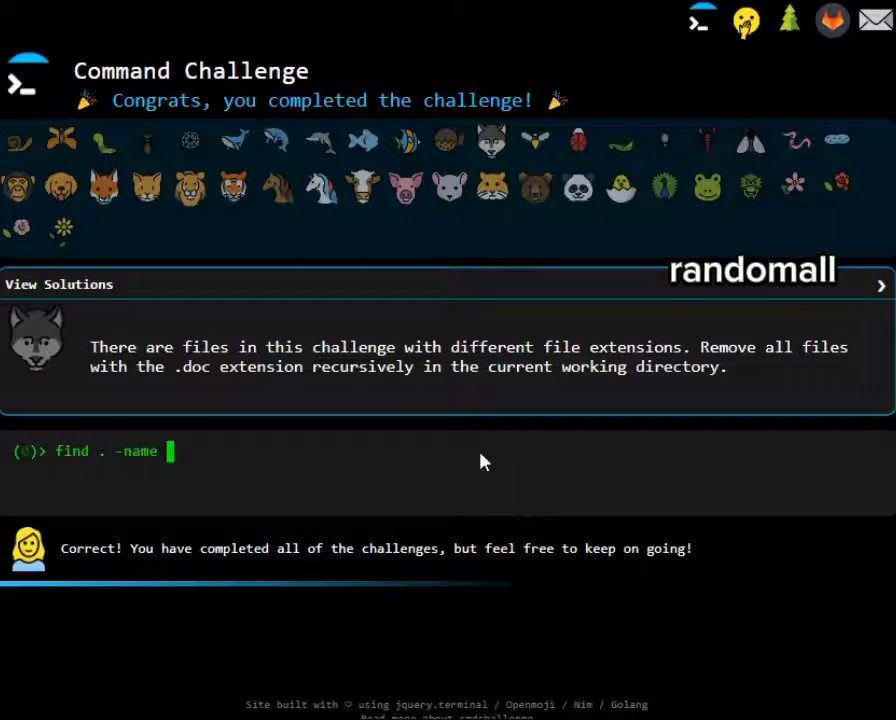
pyautogui.write(' "*')
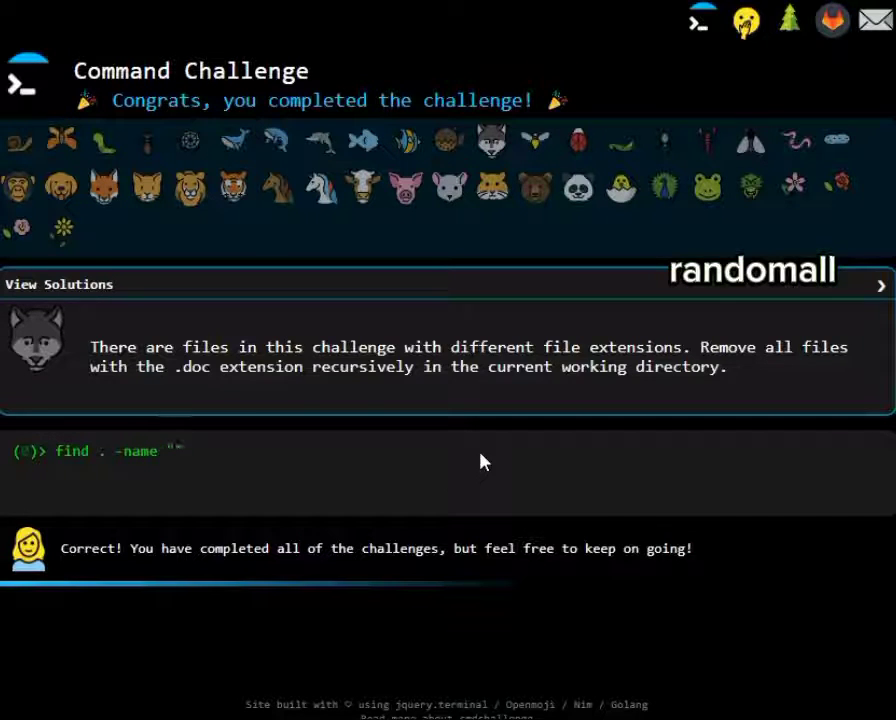
pyautogui.write('"')
pyautogui.press('Left')
pyautogui.write('*.doc')
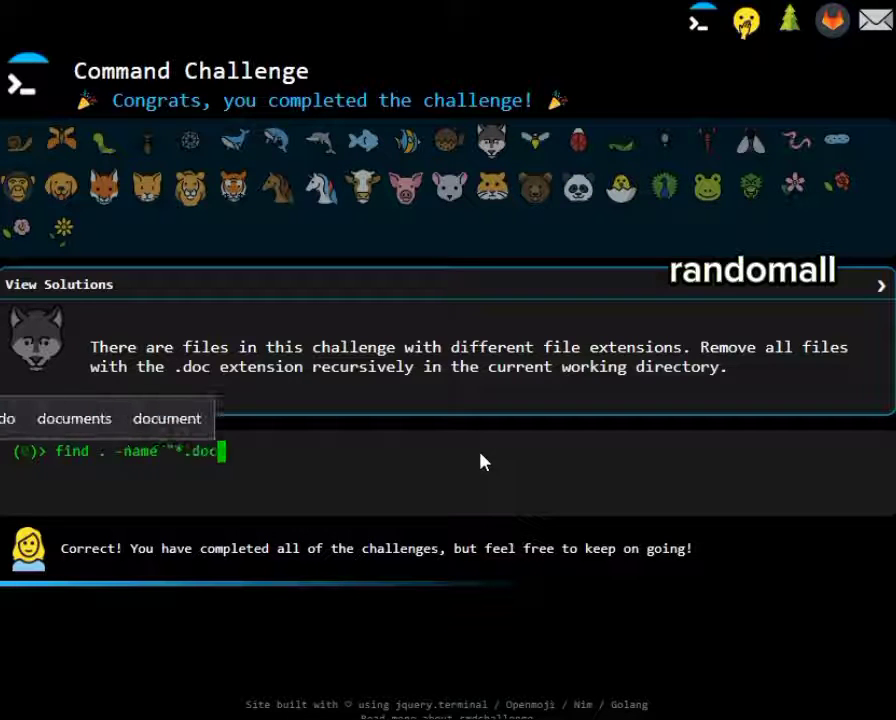
pyautogui.press('Right')
pyautogui.write('-dele')
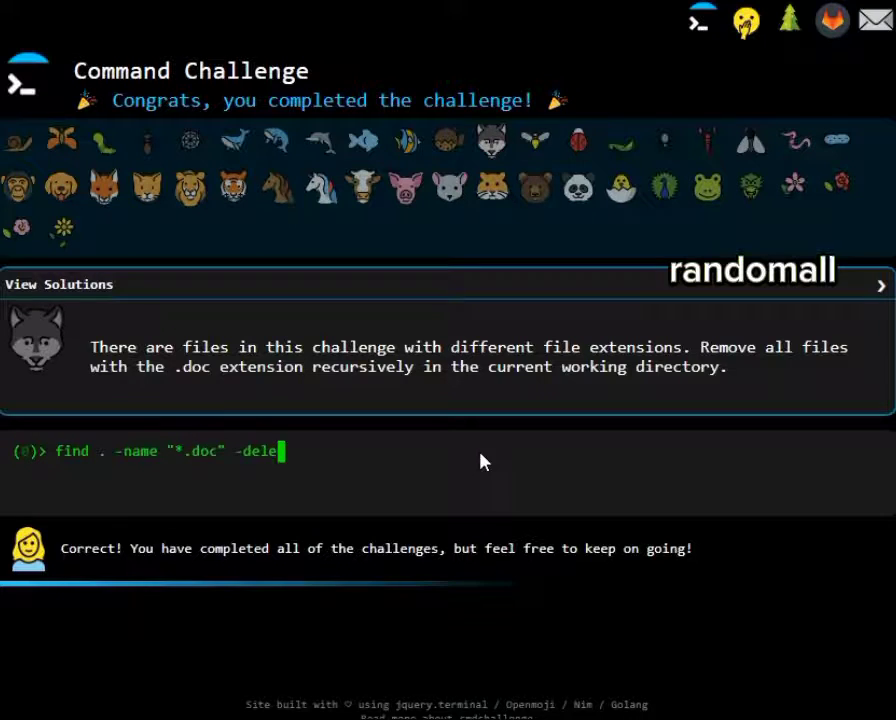
pyautogui.write('te')
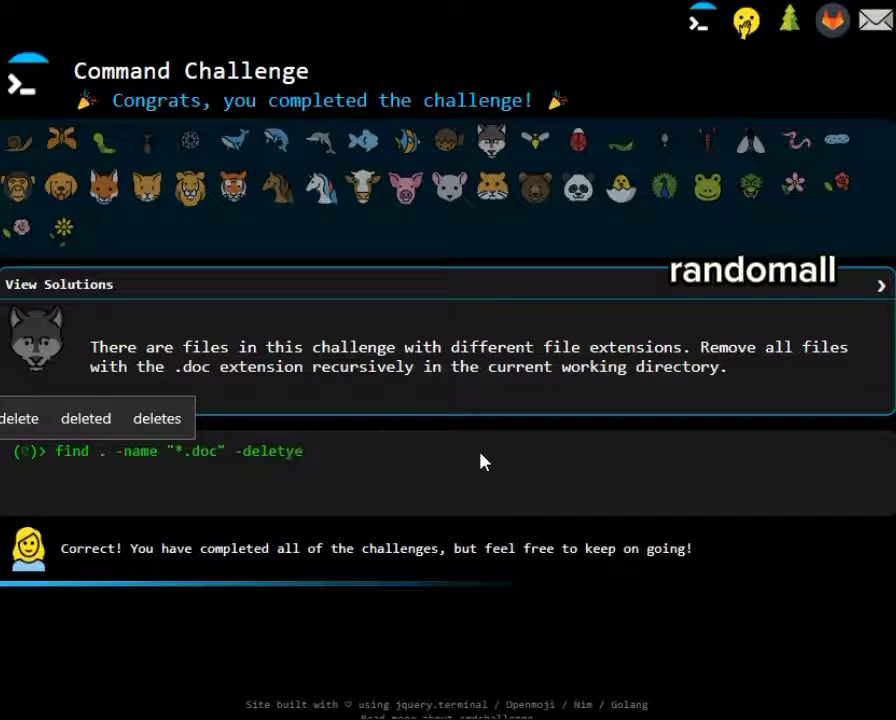
pyautogui.press('BackSpace')
pyautogui.press('BackSpace')
pyautogui.write('e')
pyautogui.press('Return')
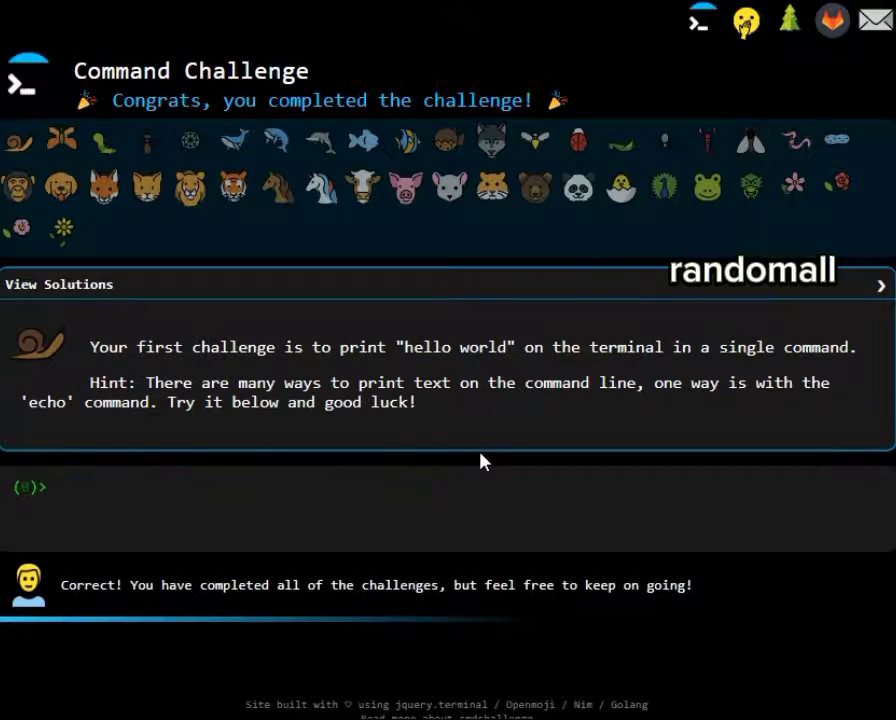
pyautogui.click(540, 150)
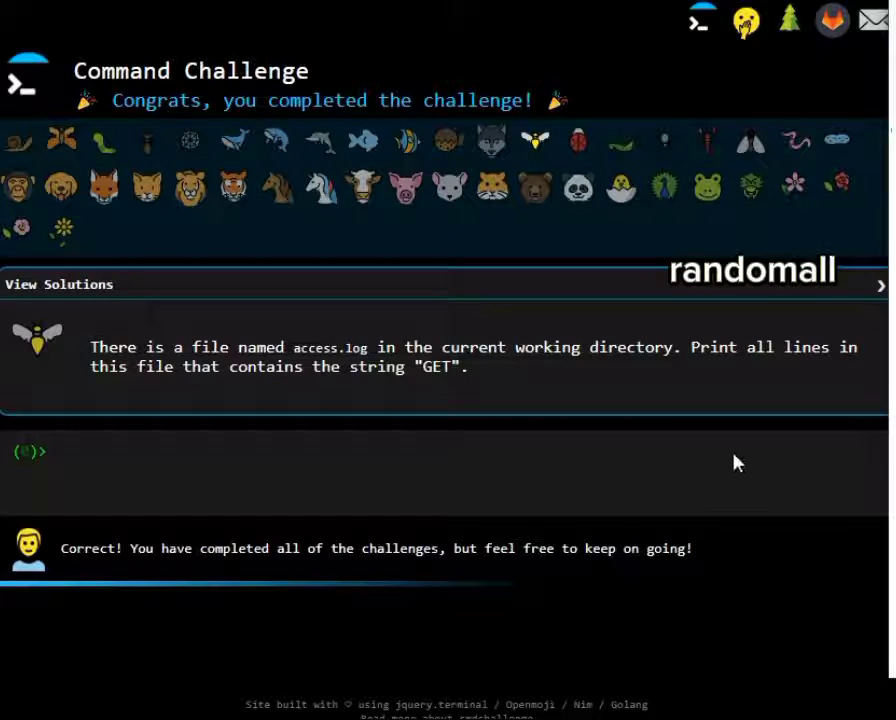
# - Print every line containing GET with grep GET access.log
pyautogui.write('grep ')
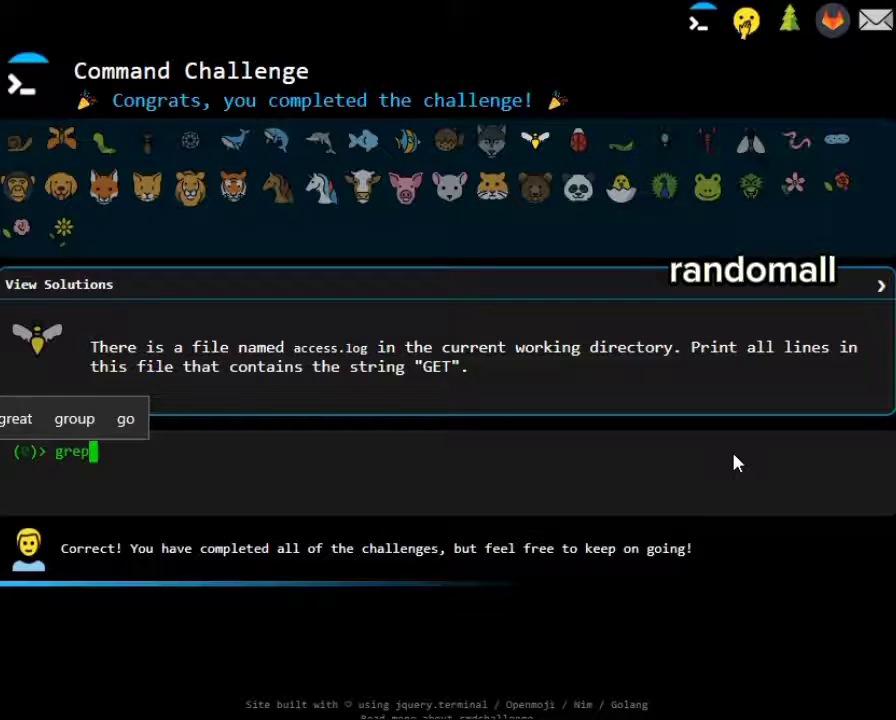
pyautogui.write('GET ')
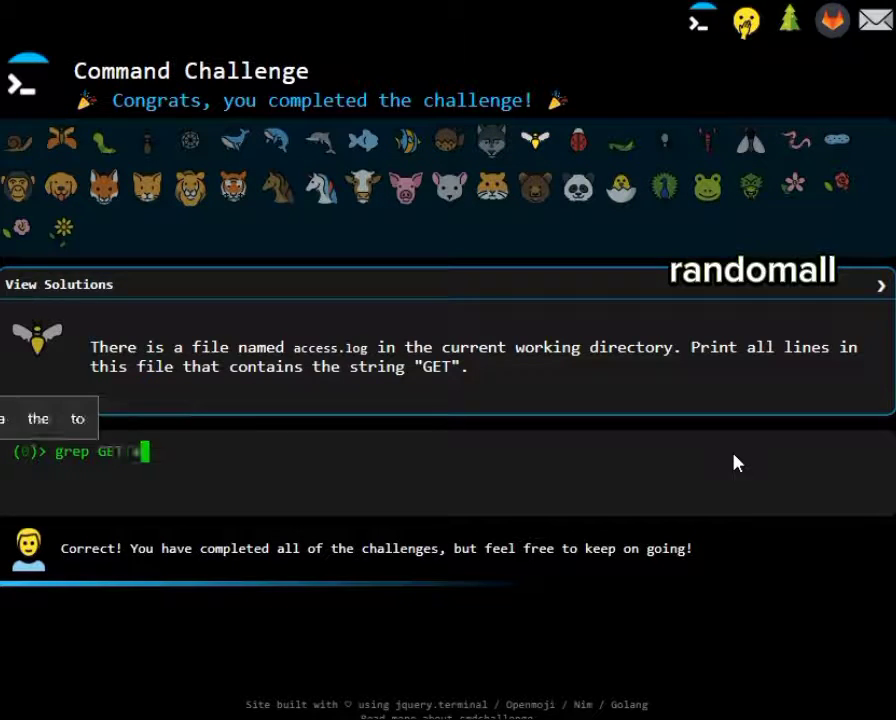
pyautogui.write('access')
pyautogui.press('BackSpace')
pyautogui.write('.log')
pyautogui.press('Return')
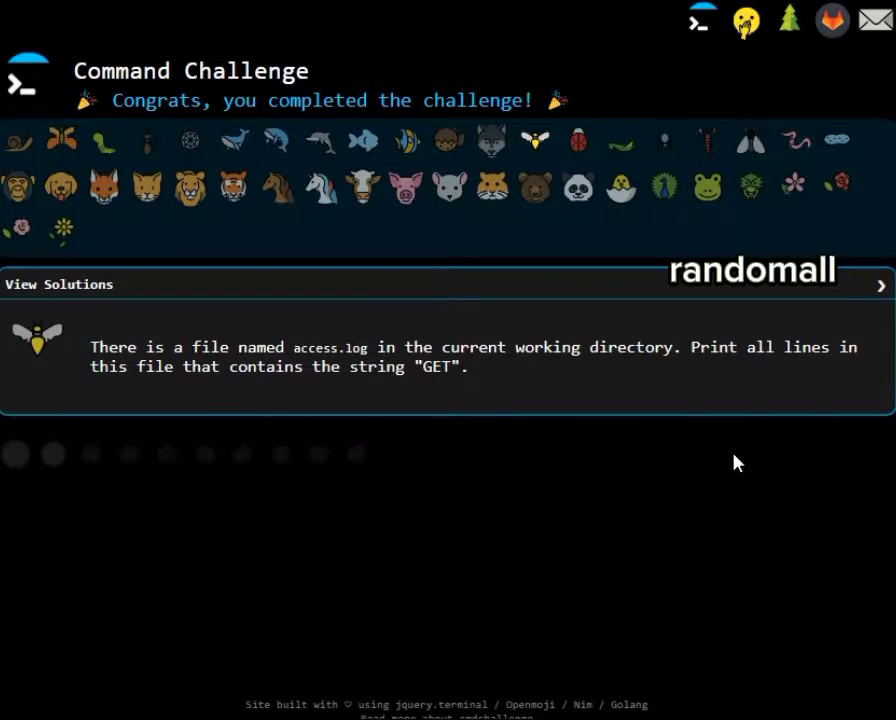
pyautogui.click(582, 147)
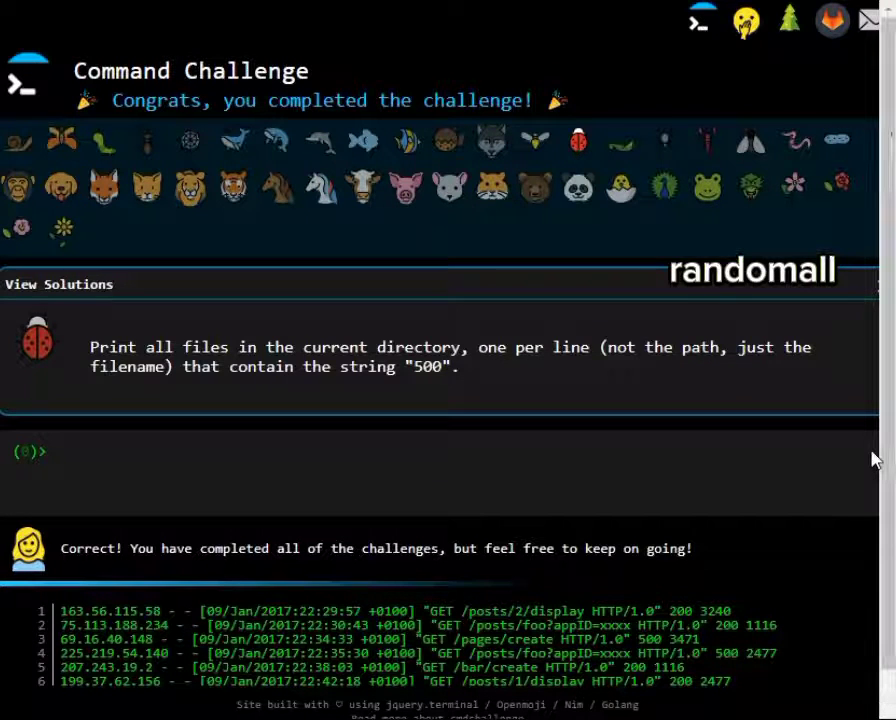
# - Try grep -l 500 twice to list the files containing 500
pyautogui.write('grep ')
pyautogui.write('-l 500')
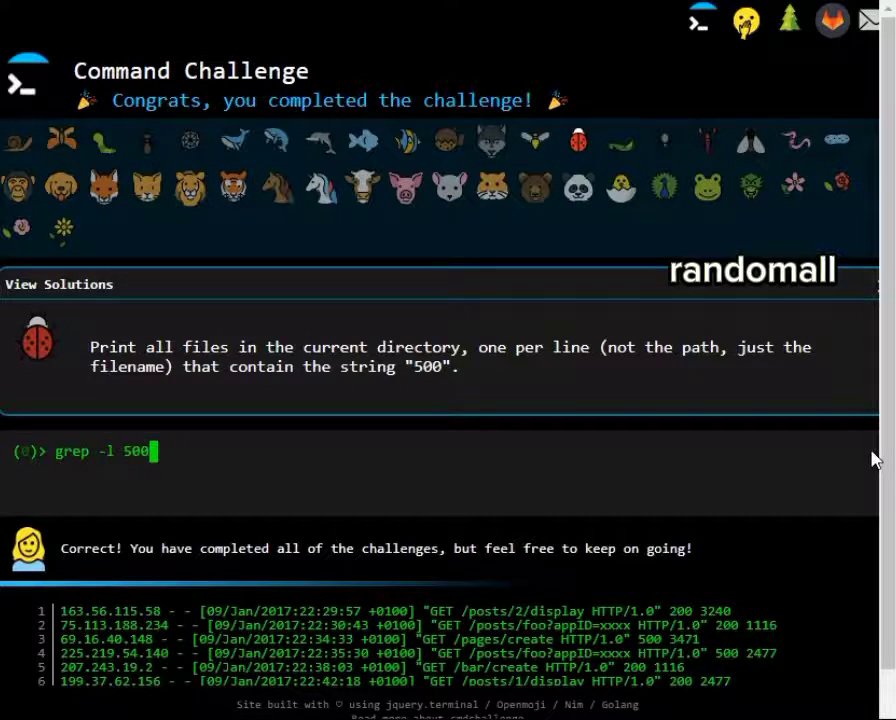
pyautogui.press('Return')
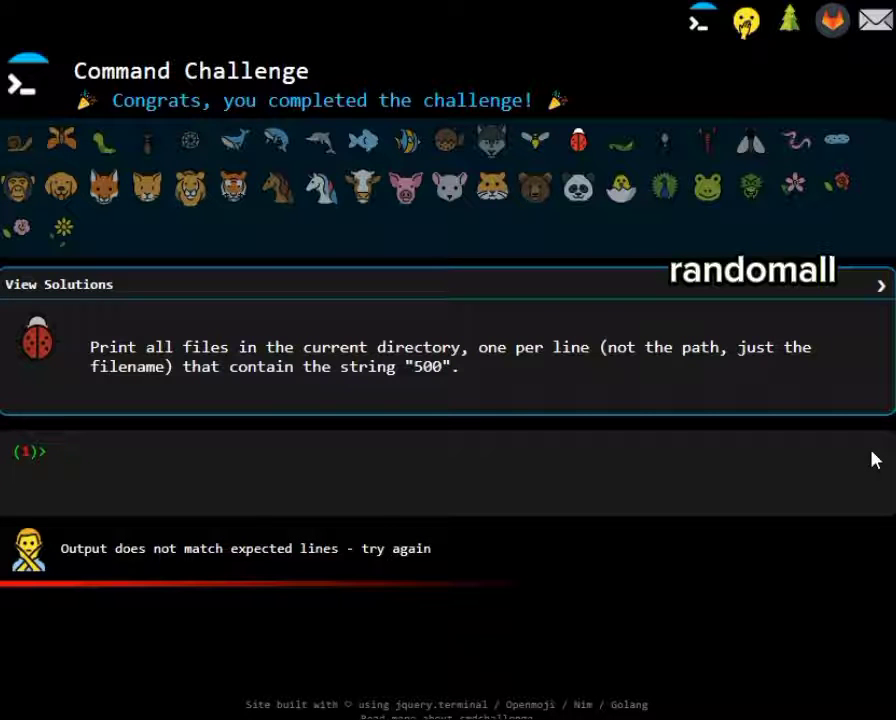
pyautogui.write('gre')
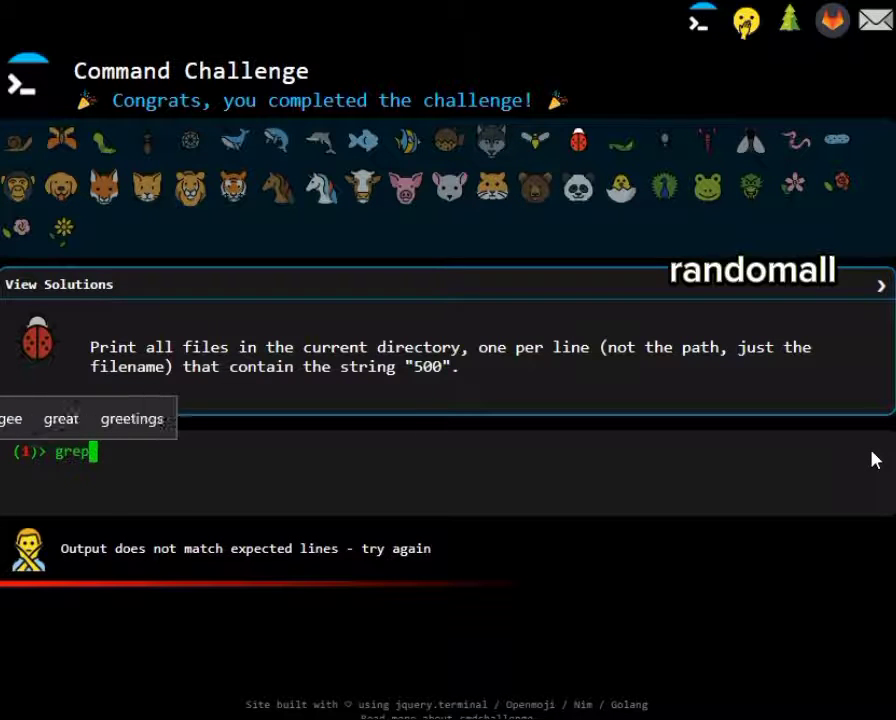
pyautogui.write('p -')
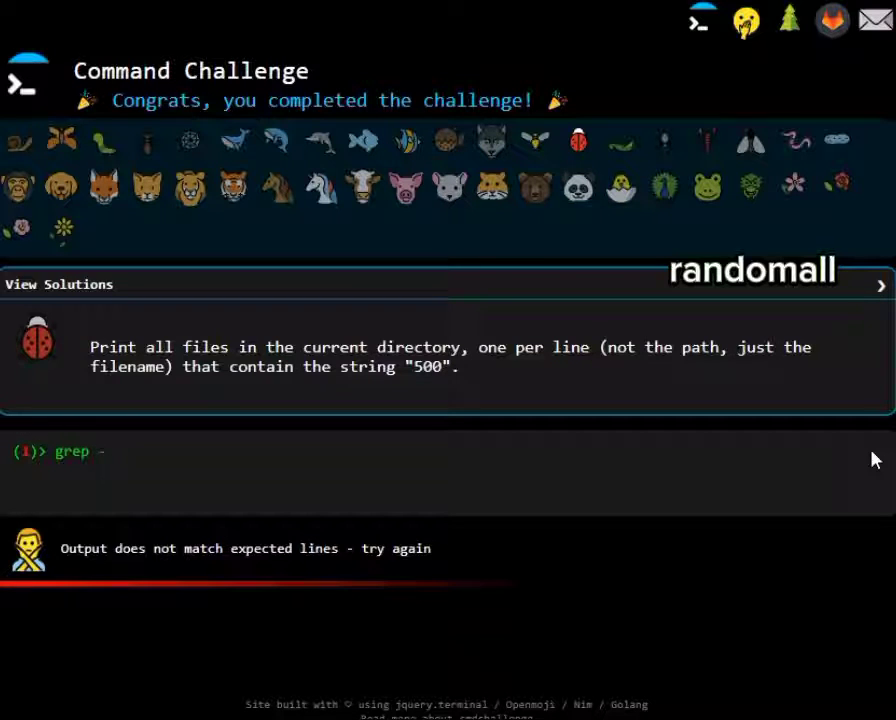
pyautogui.press('BackSpace')
pyautogui.write('l')
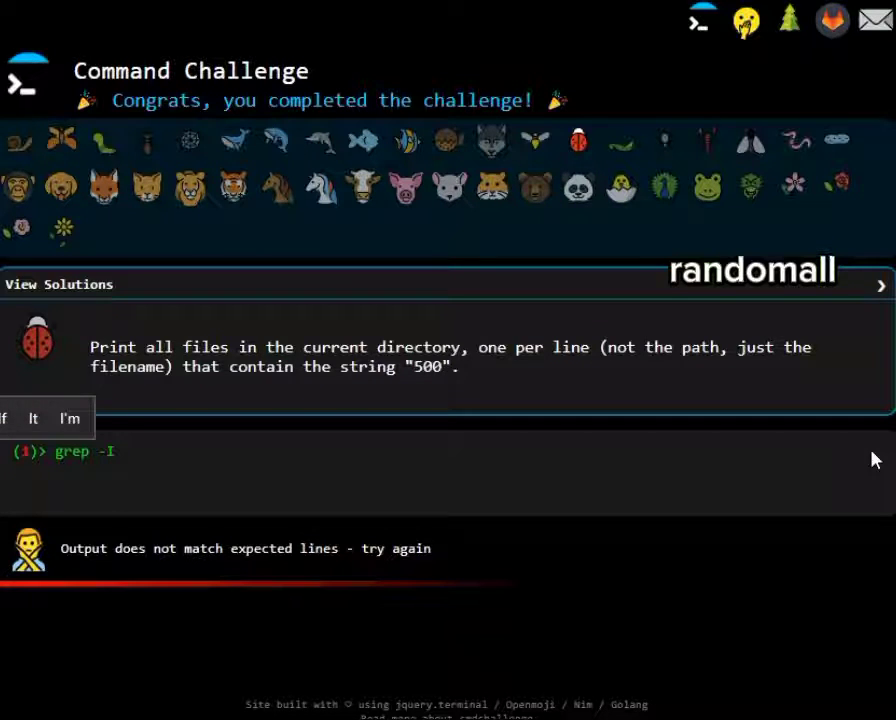
pyautogui.write(' 500')
pyautogui.press('Return')
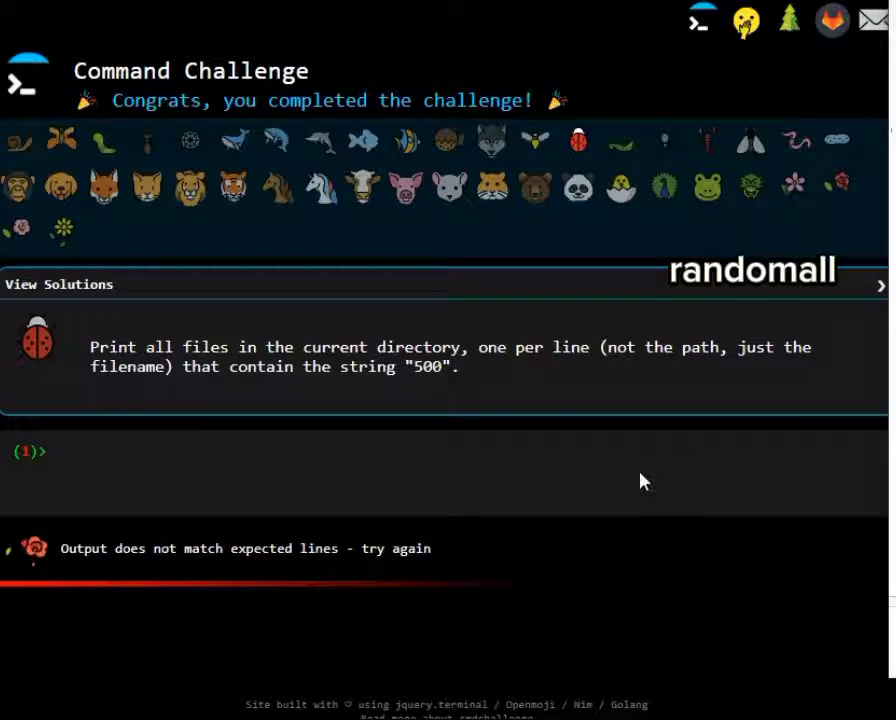
# - Rerun it as grep -l 500 * so access.log and access.log.1 are listed
pyautogui.press('Up')
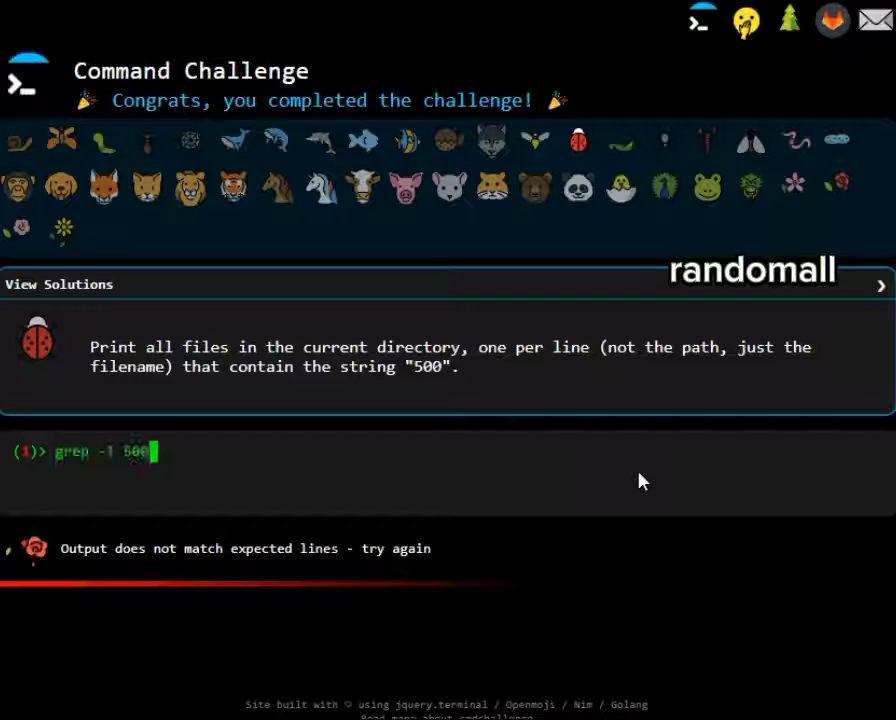
pyautogui.press('Up')
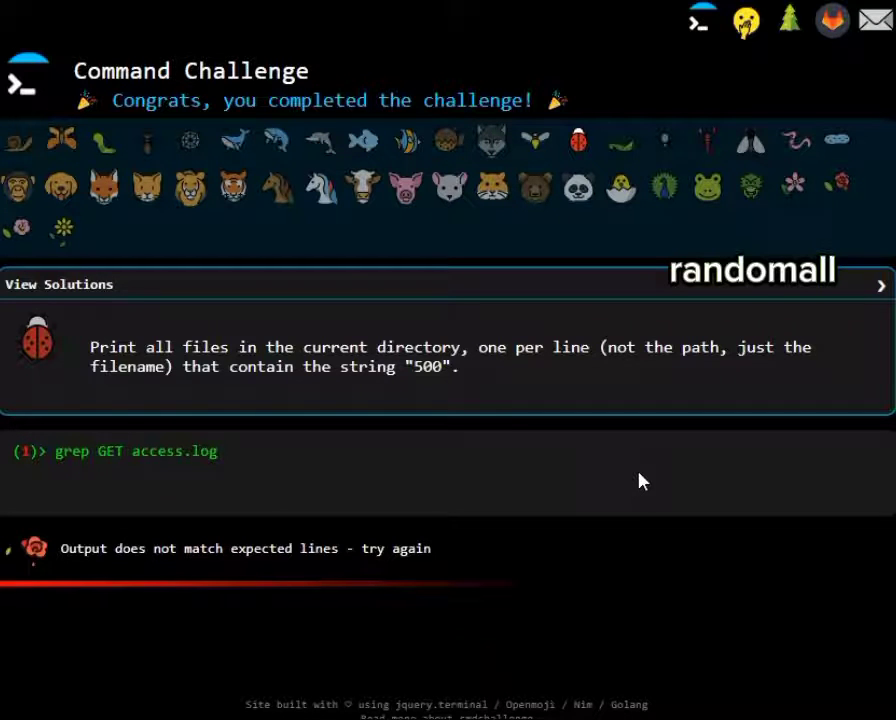
pyautogui.press('Down')
pyautogui.write('*')
pyautogui.press('Return')
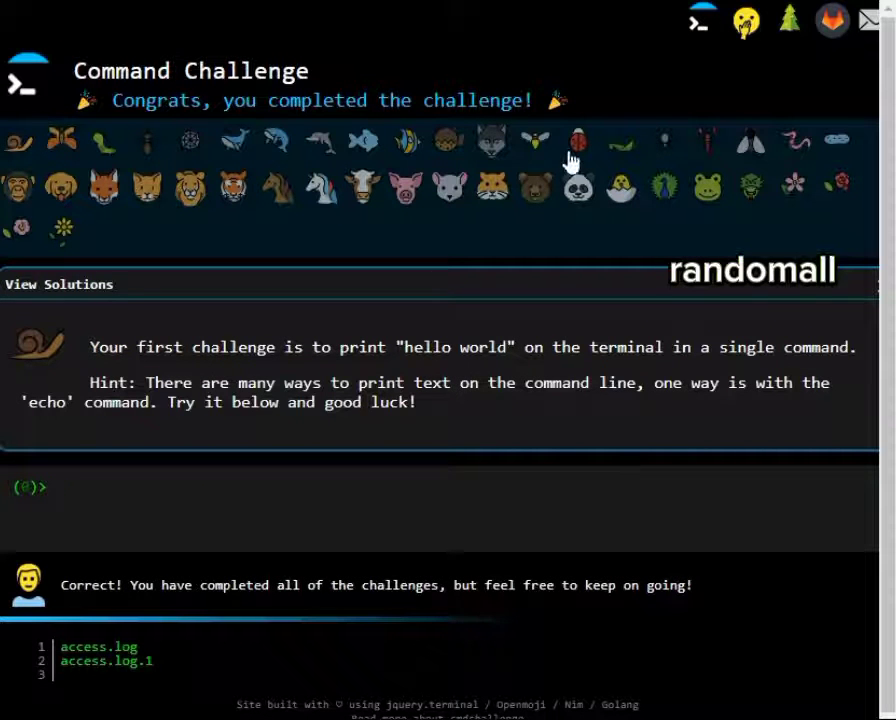
pyautogui.click(540, 144)
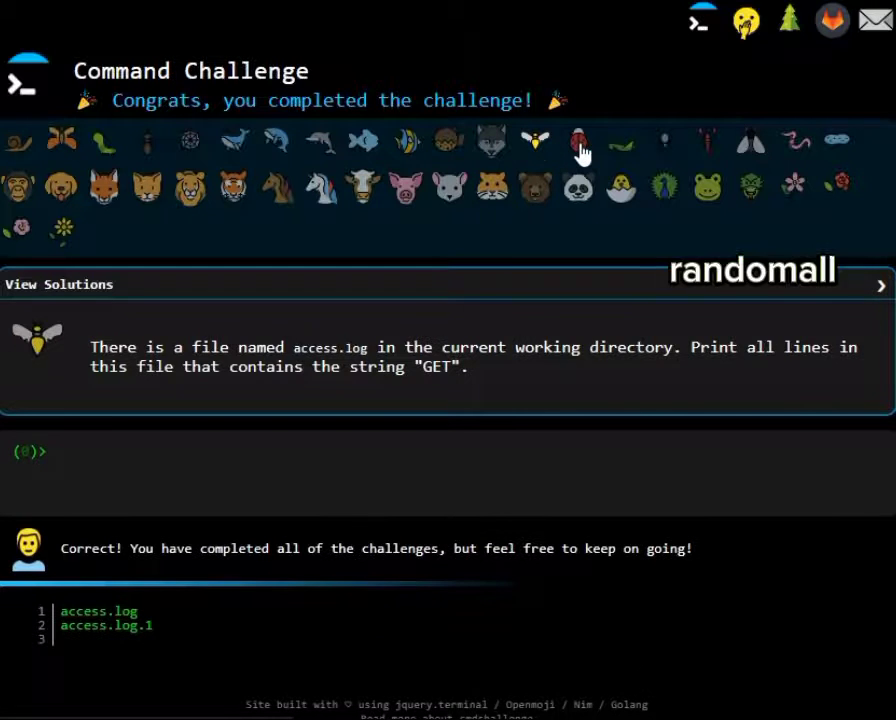
pyautogui.click(579, 150)
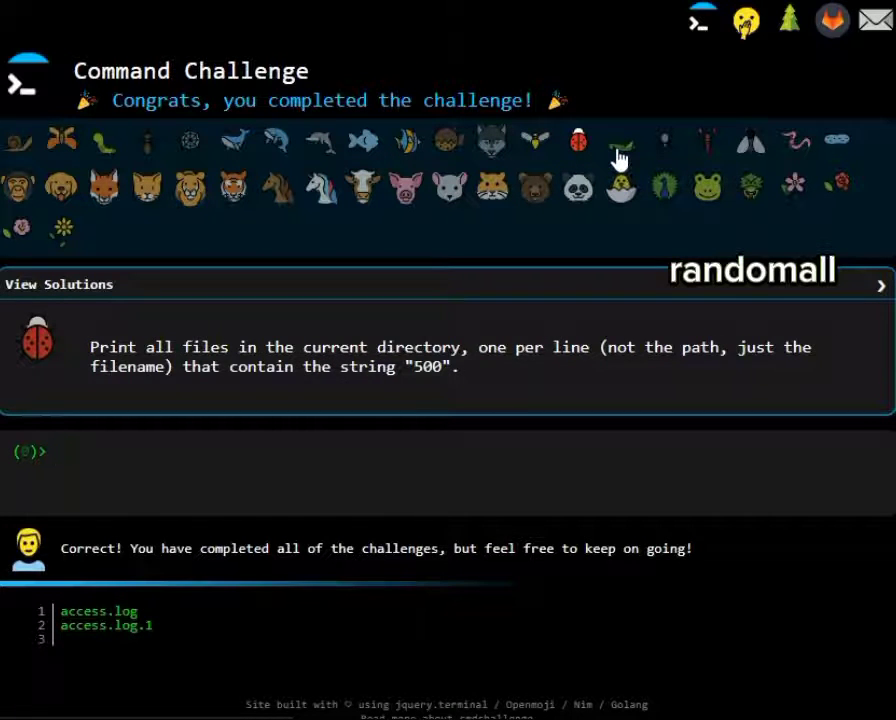
# - Pass the access.log relative-paths challenge by running ls
pyautogui.click(619, 152)
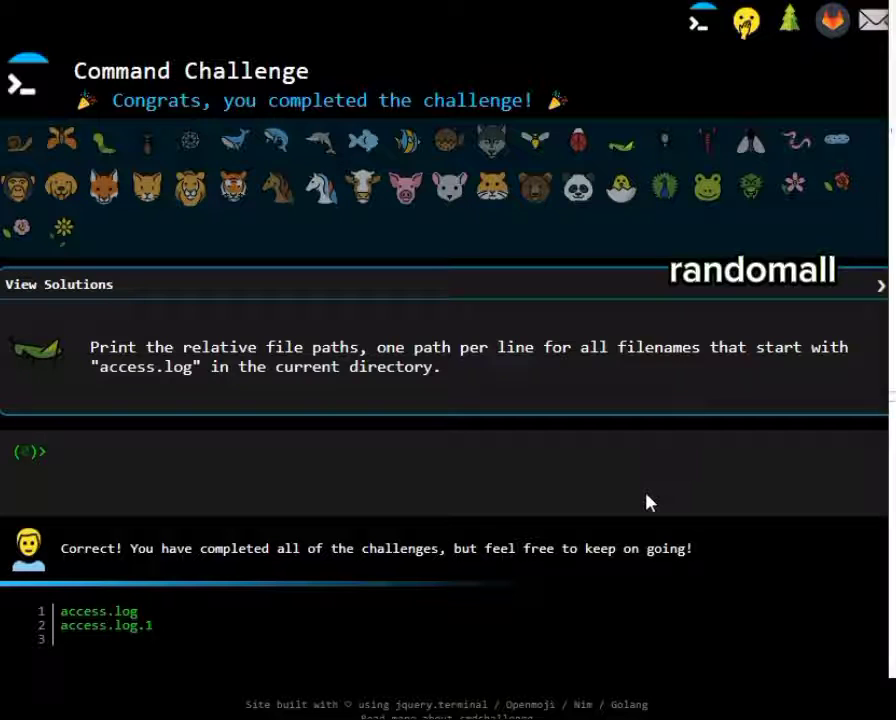
pyautogui.write('ls')
pyautogui.press('Return')
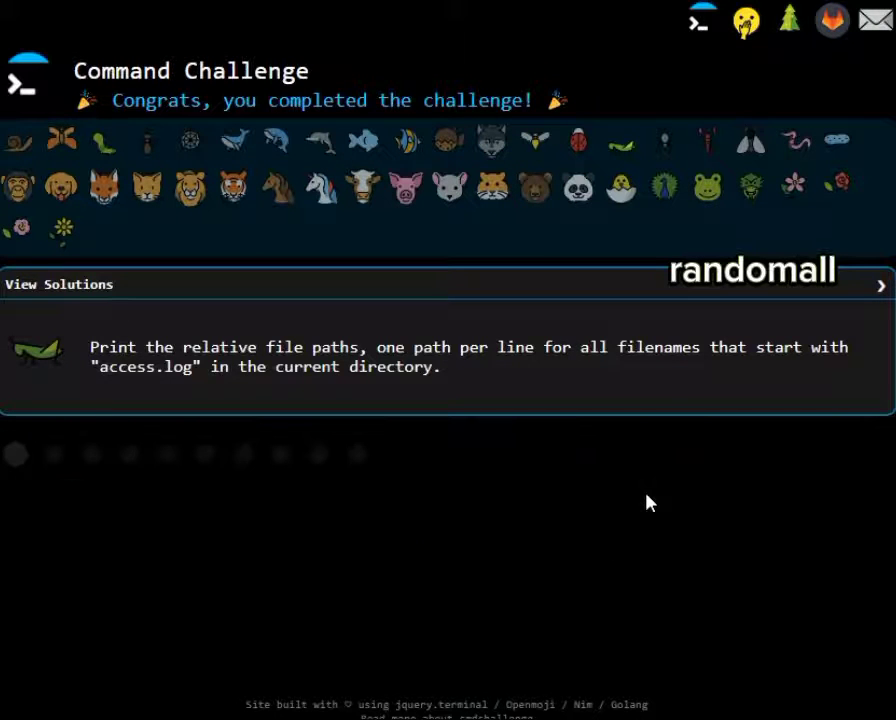
# - Print the three nested log lines containing 500 with grep -rh 500
pyautogui.click(664, 140)
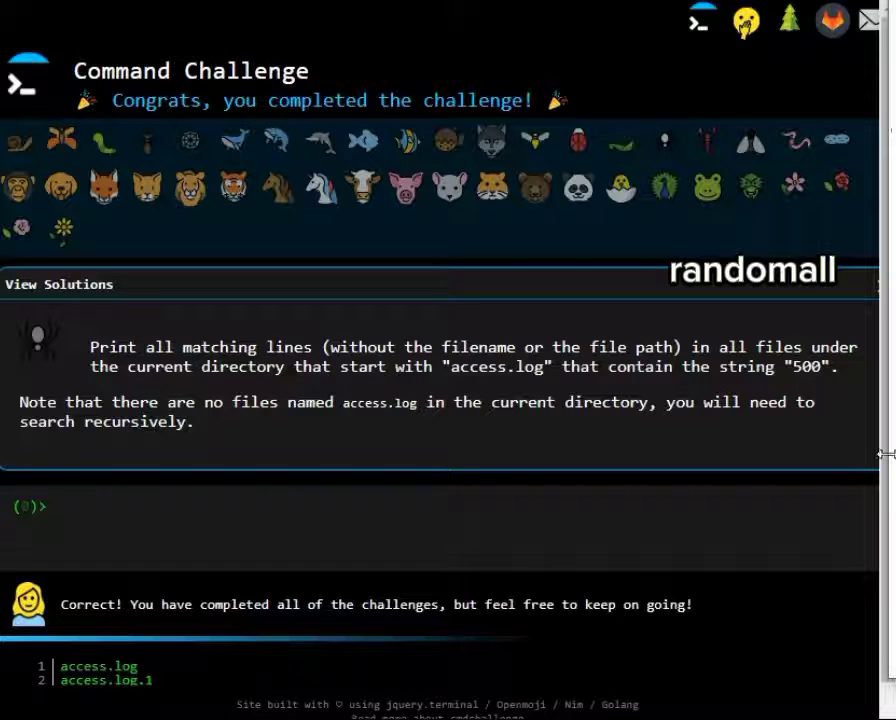
pyautogui.write('g')
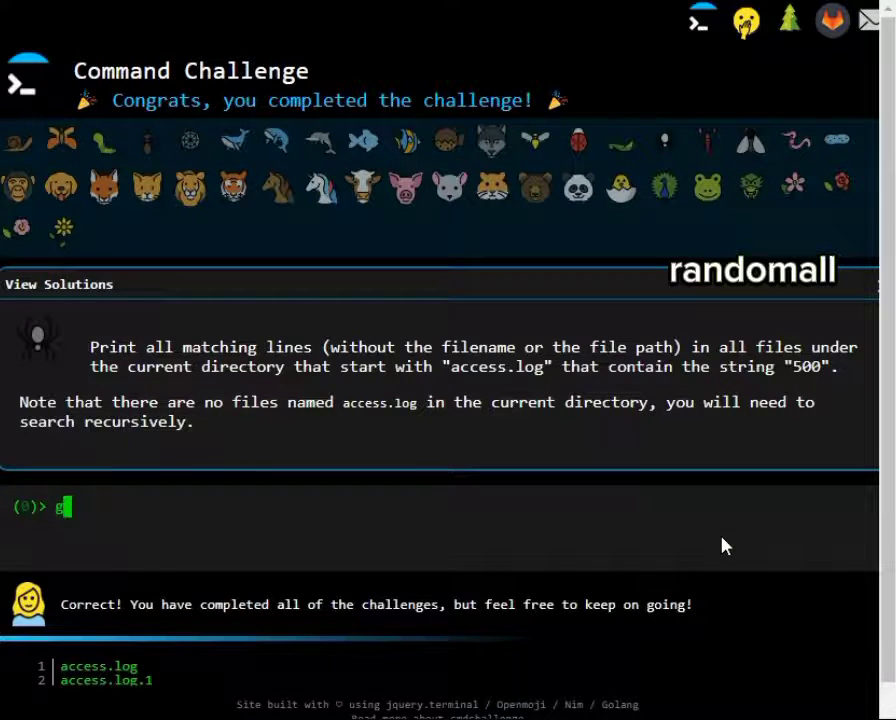
pyautogui.write('re')
pyautogui.write('p ')
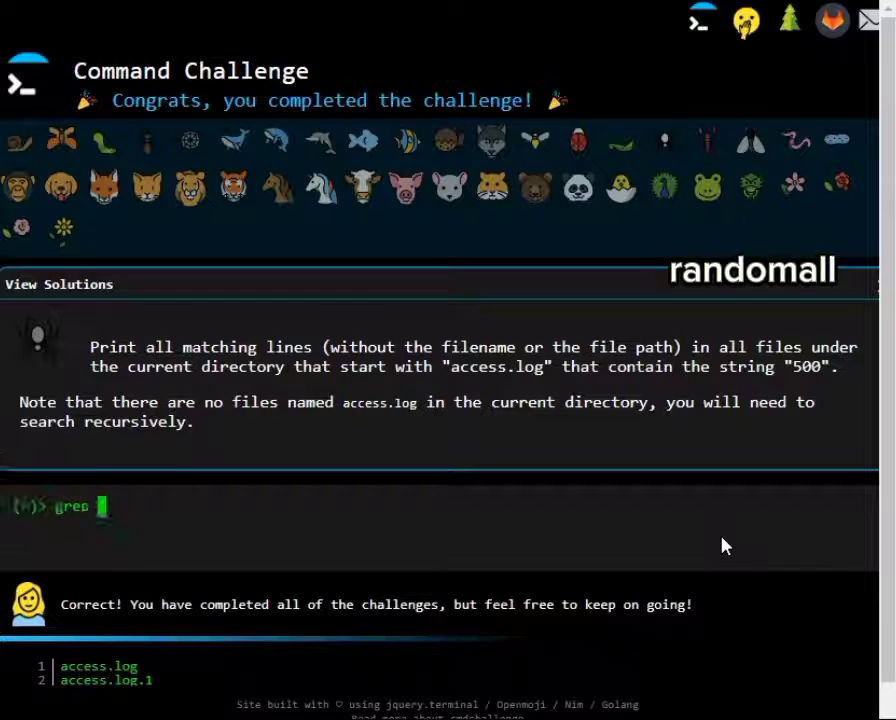
pyautogui.write('-rh 500')
pyautogui.press('Return')
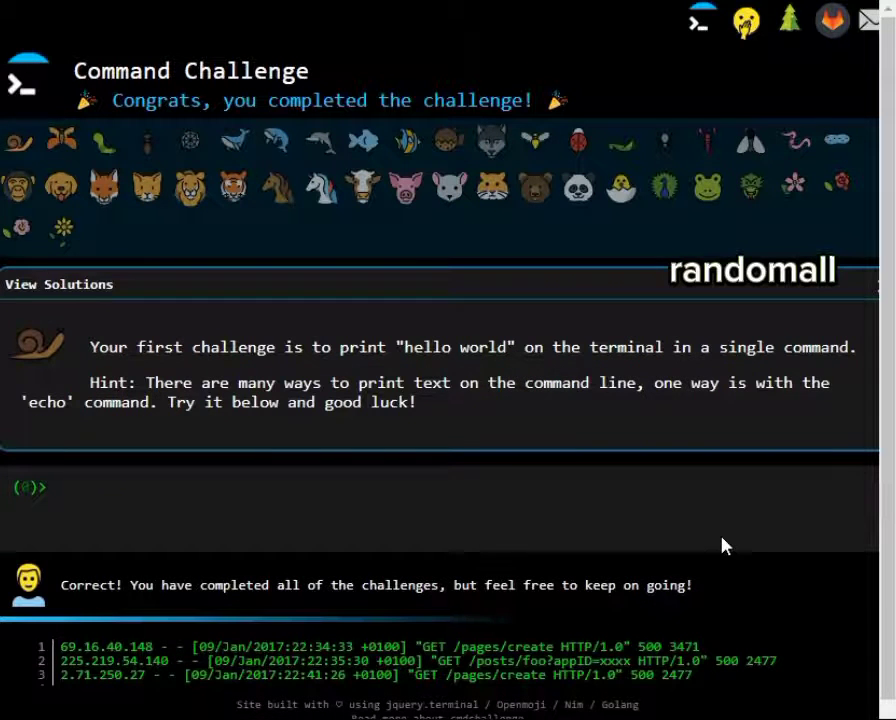
# - For the IP-extraction challenge, try a first grep -ro pattern with a 0-9 bracket
pyautogui.click(668, 149)
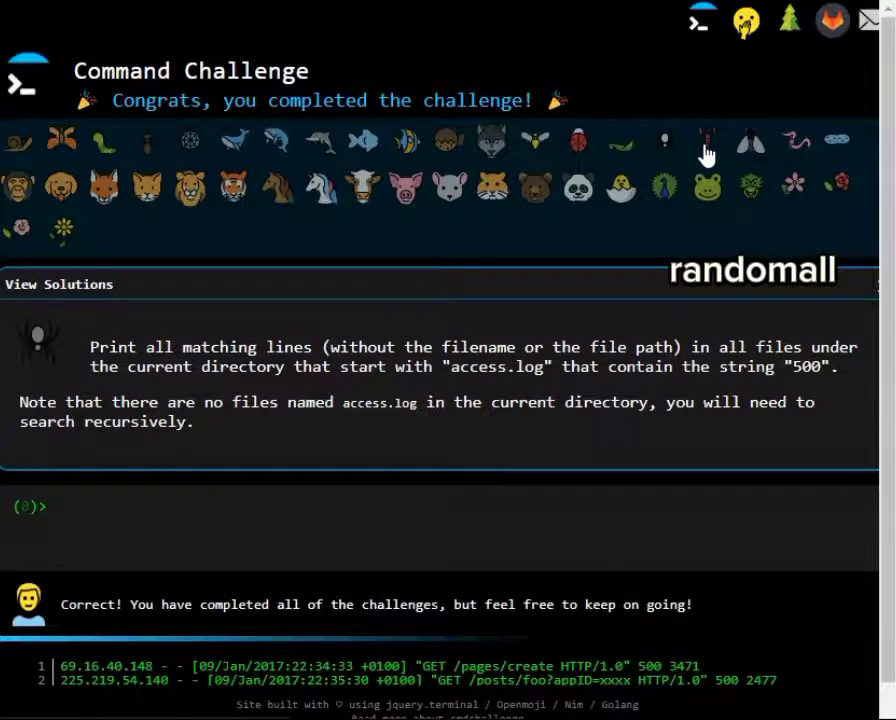
pyautogui.click(705, 152)
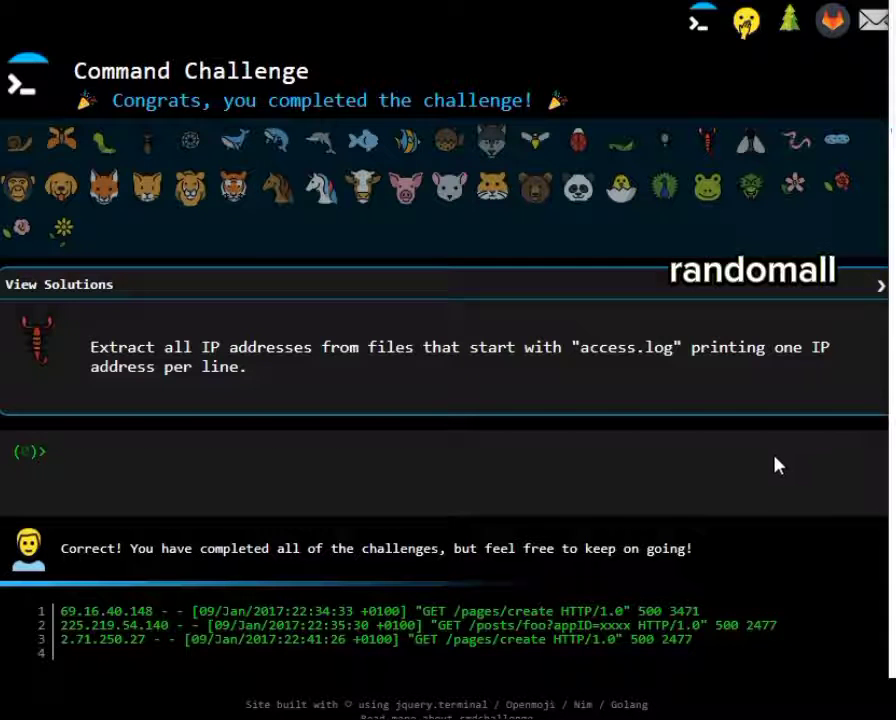
pyautogui.write('grep')
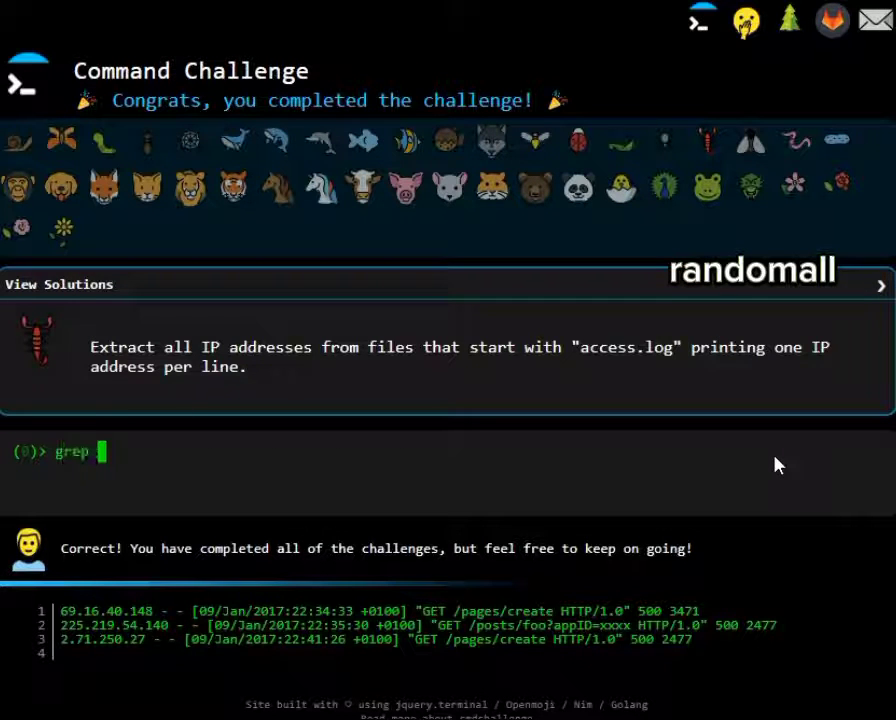
pyautogui.write(' -ro ')
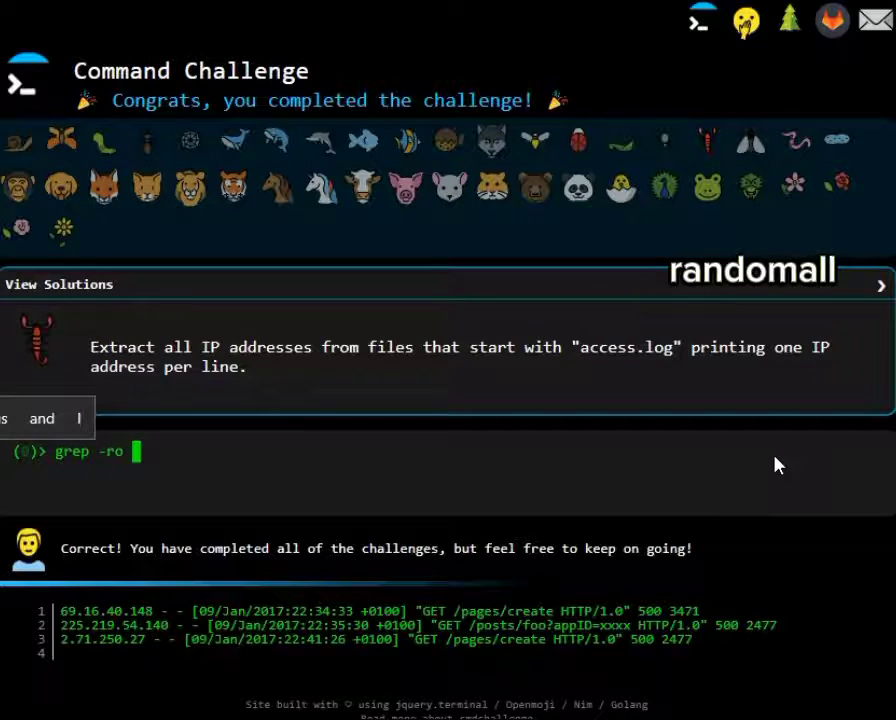
pyautogui.write('6')
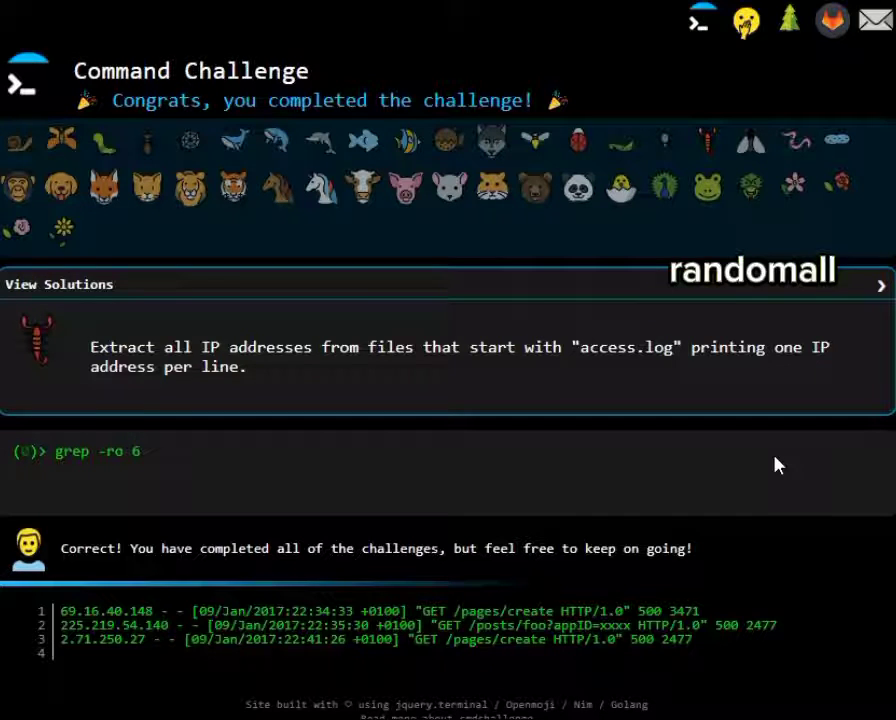
pyautogui.press('BackSpace')
pyautogui.write('^{}')
pyautogui.press('BackSpace')
pyautogui.press('BackSpace')
pyautogui.write('[]')
pyautogui.write('*')
pyautogui.press('Left')
pyautogui.press('Left')
pyautogui.write('0-9')
pyautogui.press('Return')
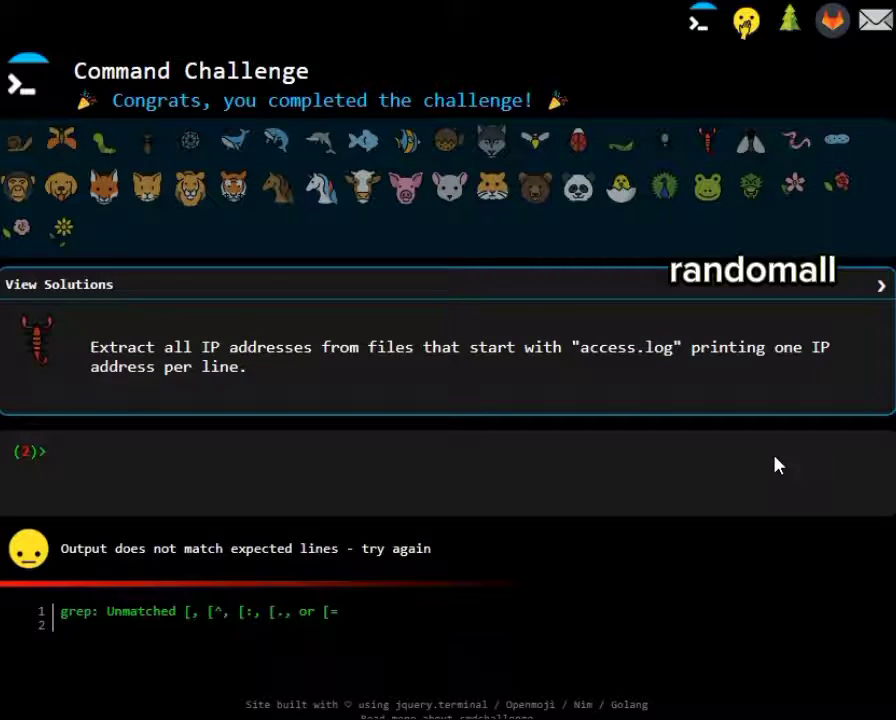
# - Rerun the command with the 0-9 range moved inside the square brackets
pyautogui.press('Up')
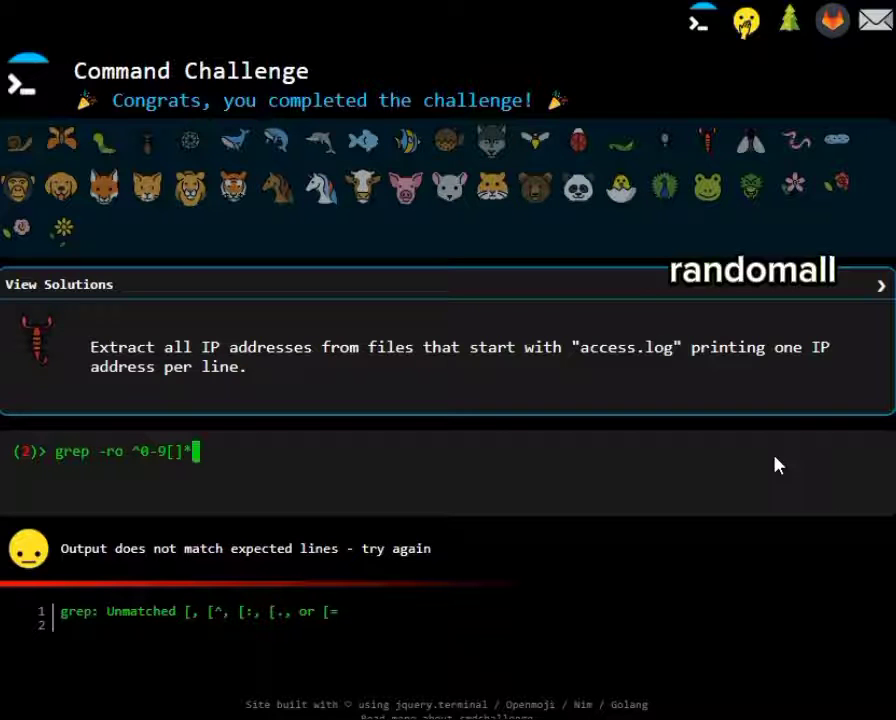
pyautogui.press('Left')
pyautogui.press('Left')
pyautogui.write('0-9')
pyautogui.press('Left')
pyautogui.press('Left')
pyautogui.press('Left')
pyautogui.press('Left')
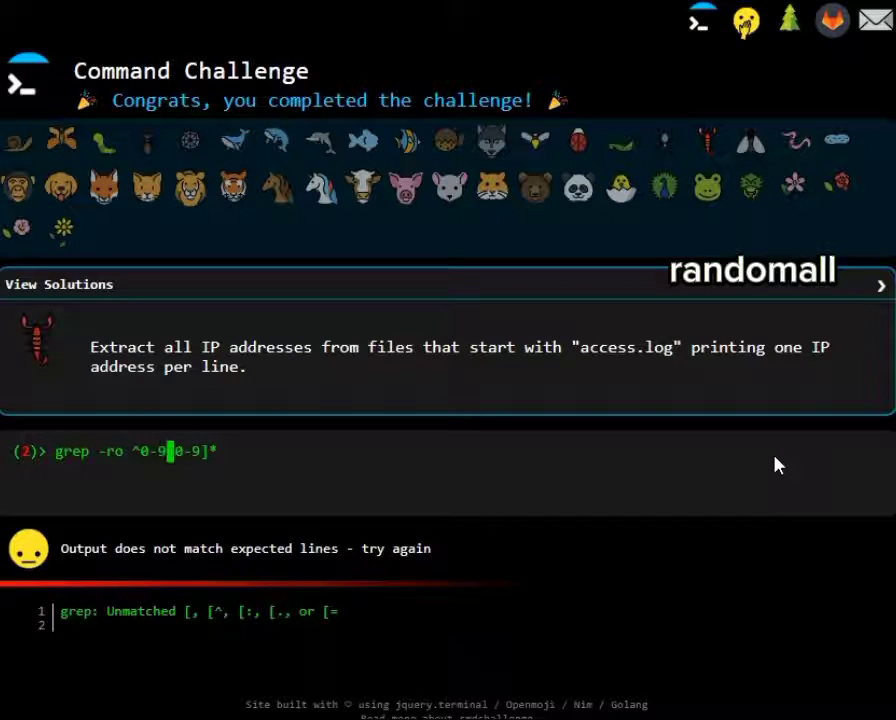
pyautogui.press('BackSpace')
pyautogui.press('BackSpace')
pyautogui.press('BackSpace')
pyautogui.press('Return')
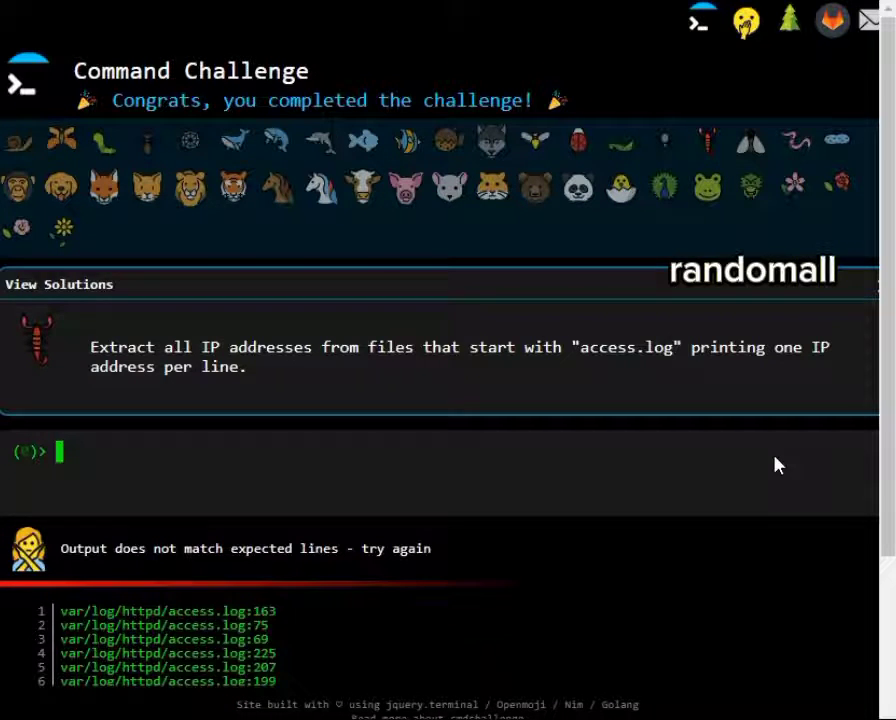
# - Add a dot to the bracket so grep -ro ^[0-9.]* prints each IP address
pyautogui.press('Up')
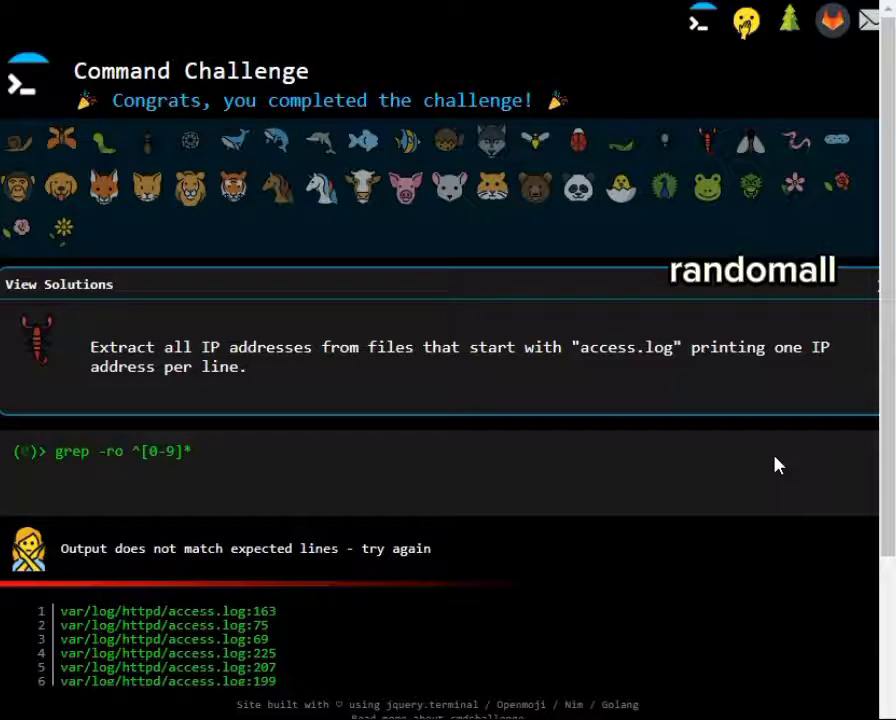
pyautogui.press('Left')
pyautogui.press('Left')
pyautogui.write('.')
pyautogui.press('End')
pyautogui.press('Return')
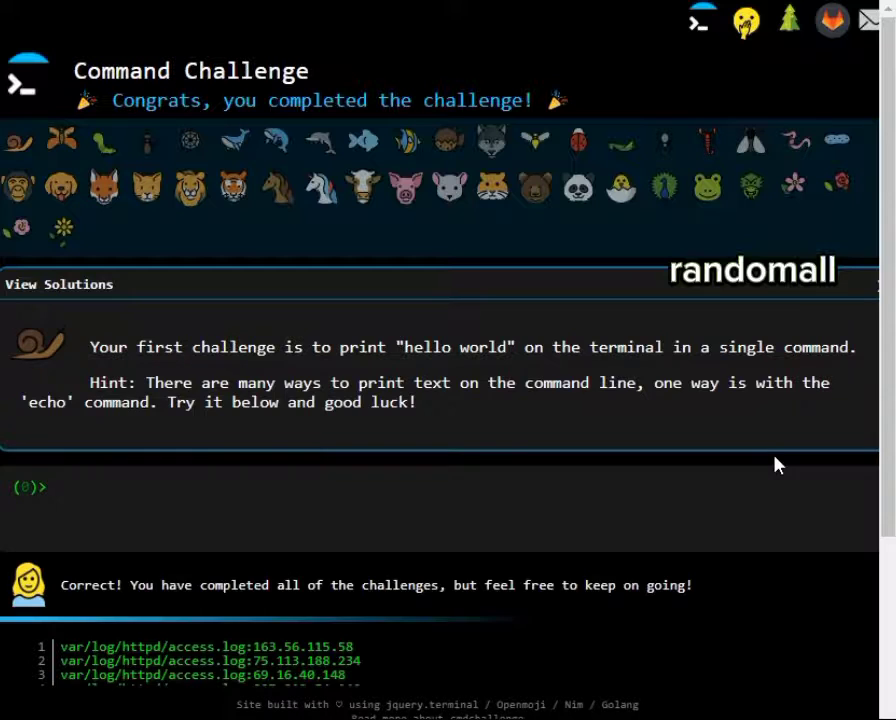
# - Count the files in the directory with find . -type f | wc -l, printing 2
pyautogui.click(750, 147)
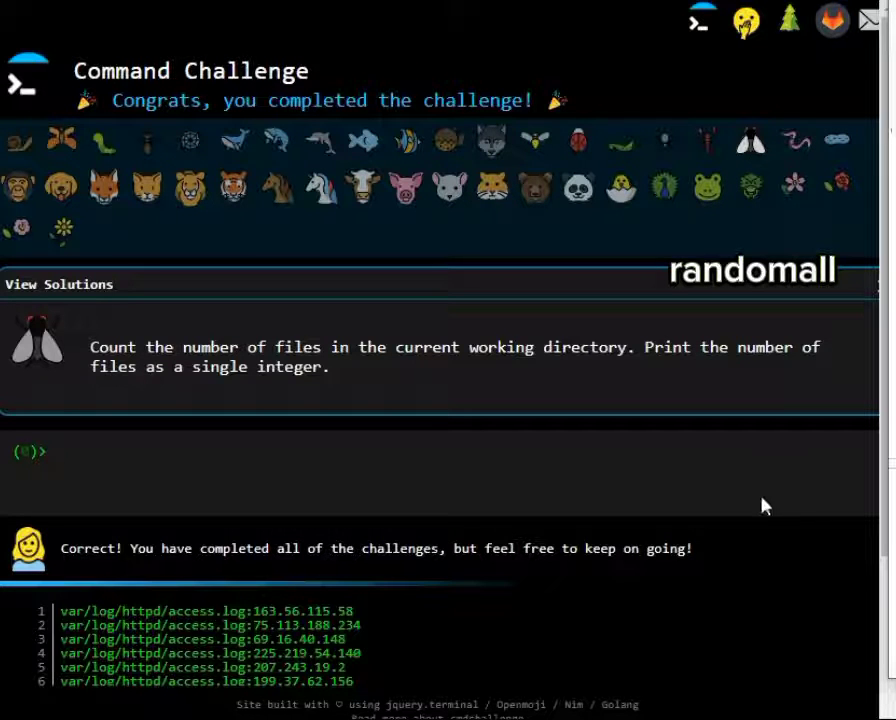
pyautogui.write('find .')
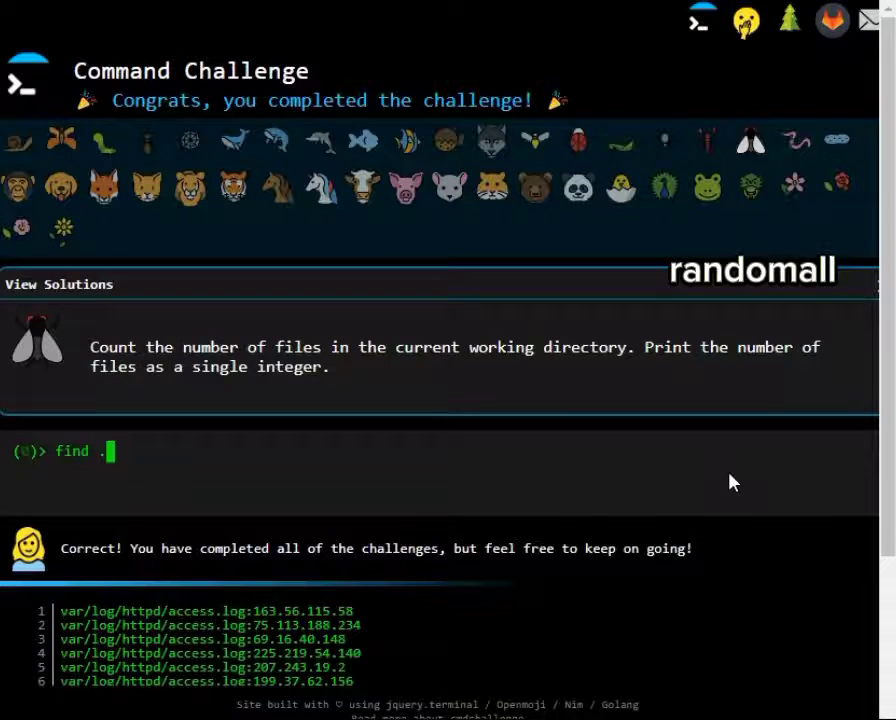
pyautogui.write(' -typ')
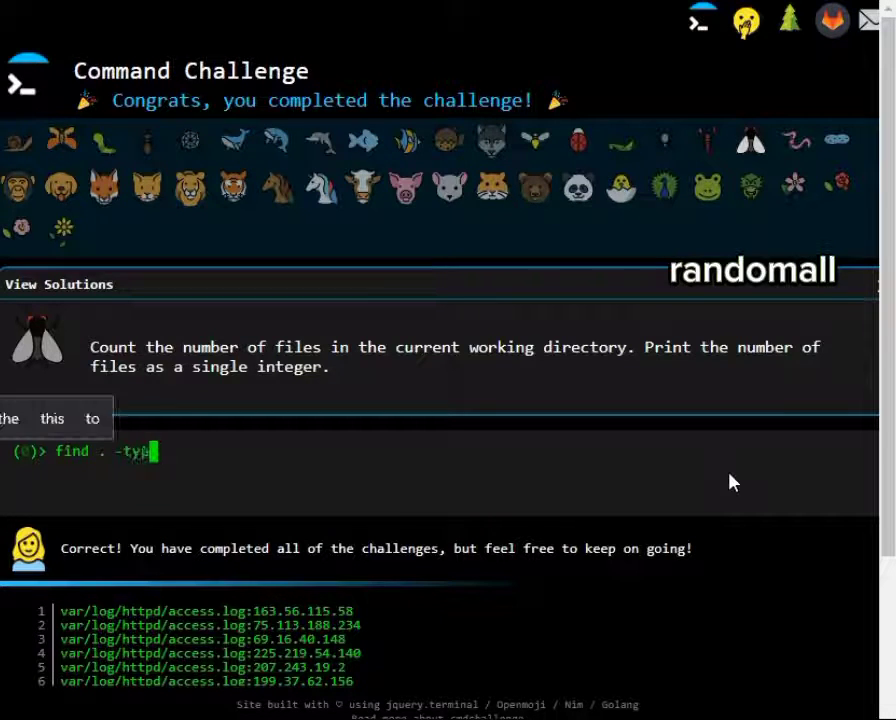
pyautogui.write('e f | wc')
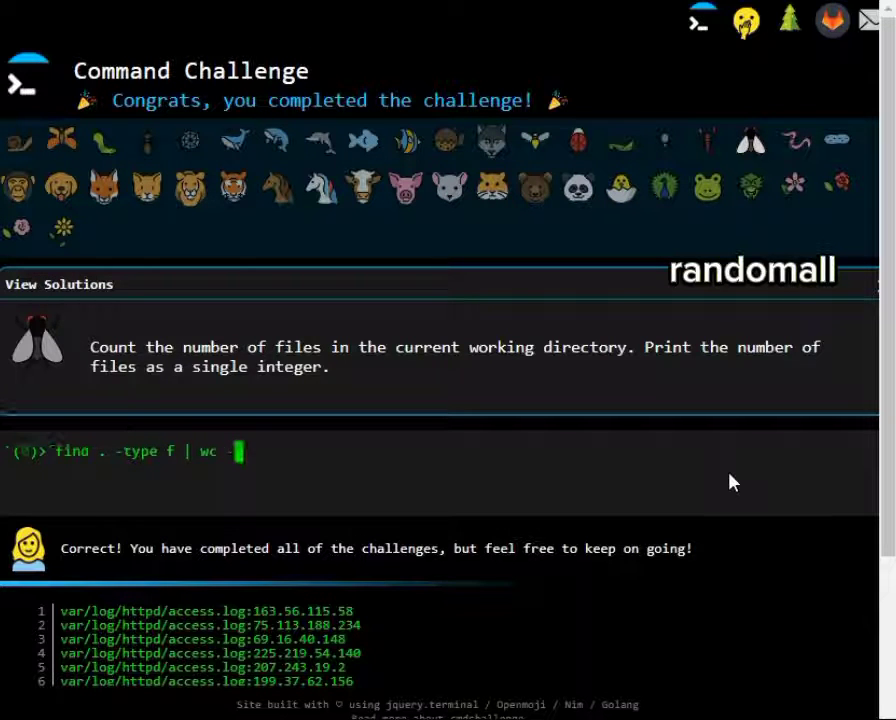
pyautogui.write(' -l')
pyautogui.press('Return')
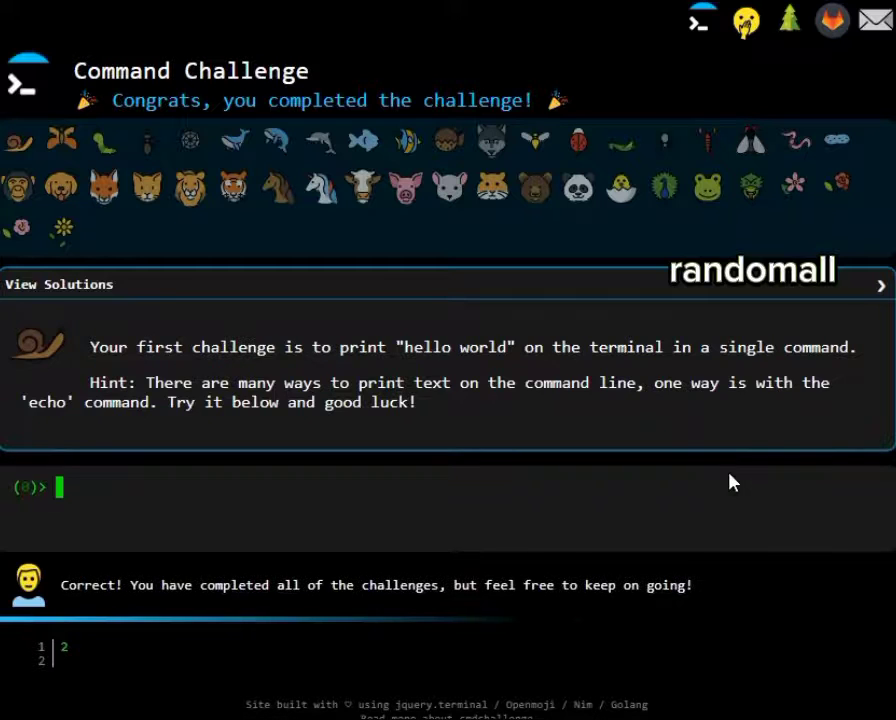
# - Print access.log in sorted order with sort for the sorting challenge
pyautogui.click(799, 145)
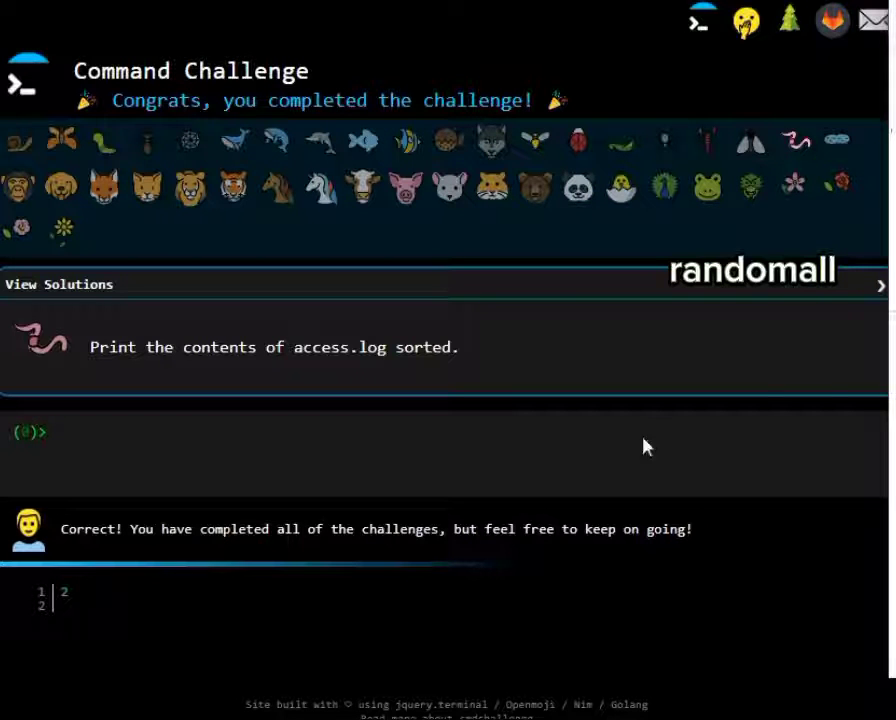
pyautogui.write('sort sccess.lo')
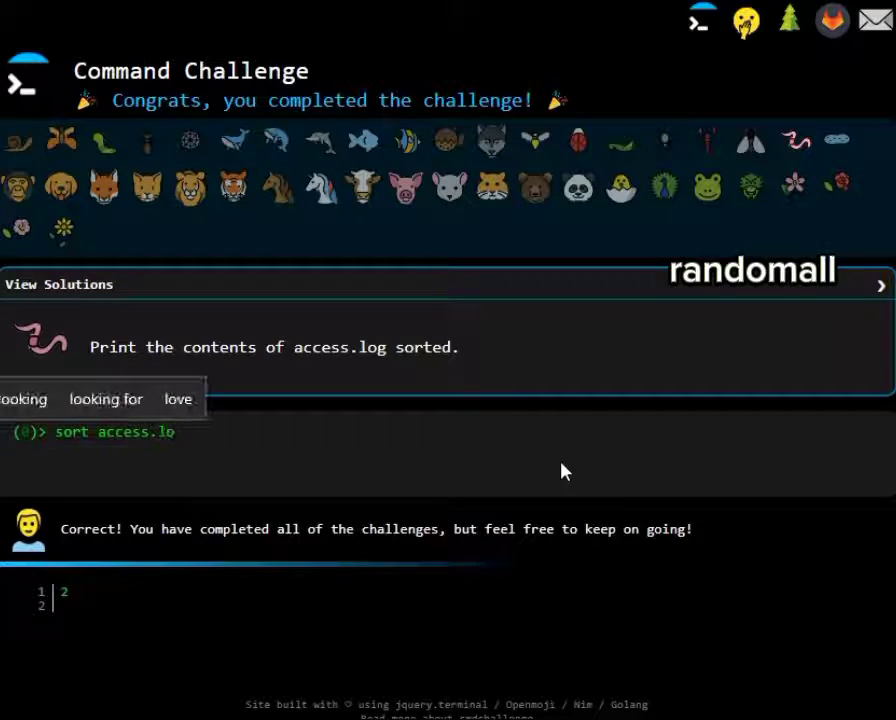
pyautogui.write('g')
pyautogui.press('Return')
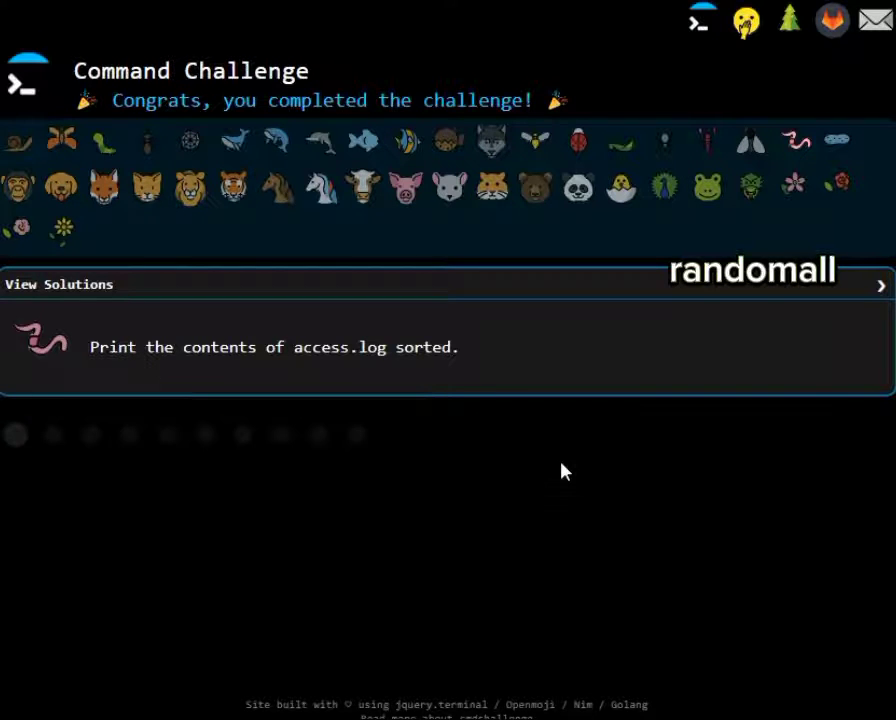
# - Count the GET lines with grep GET access.log | wc -l, printing 8
pyautogui.click(840, 147)
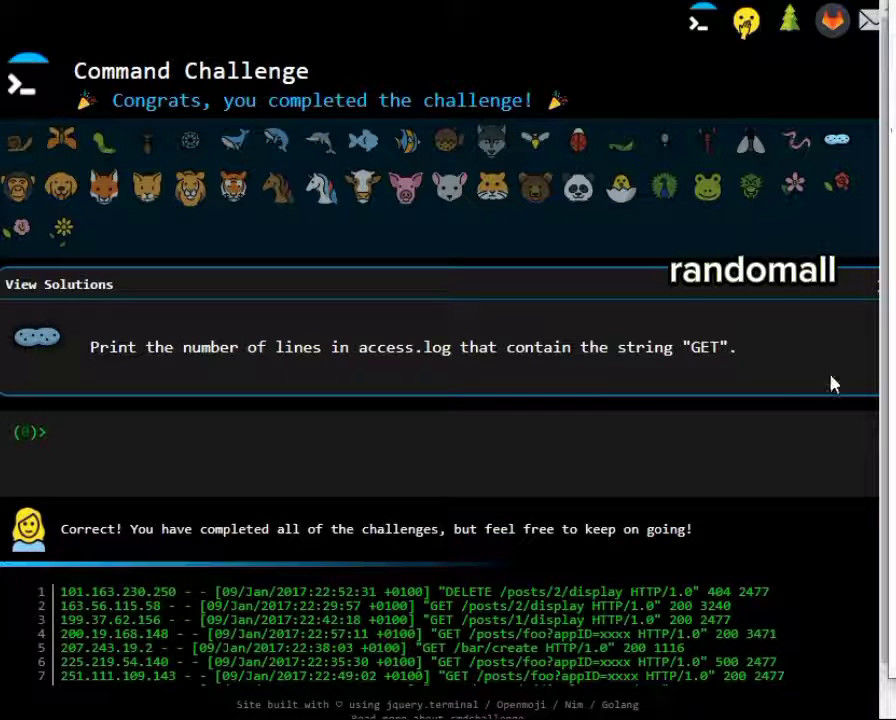
pyautogui.write('grep ')
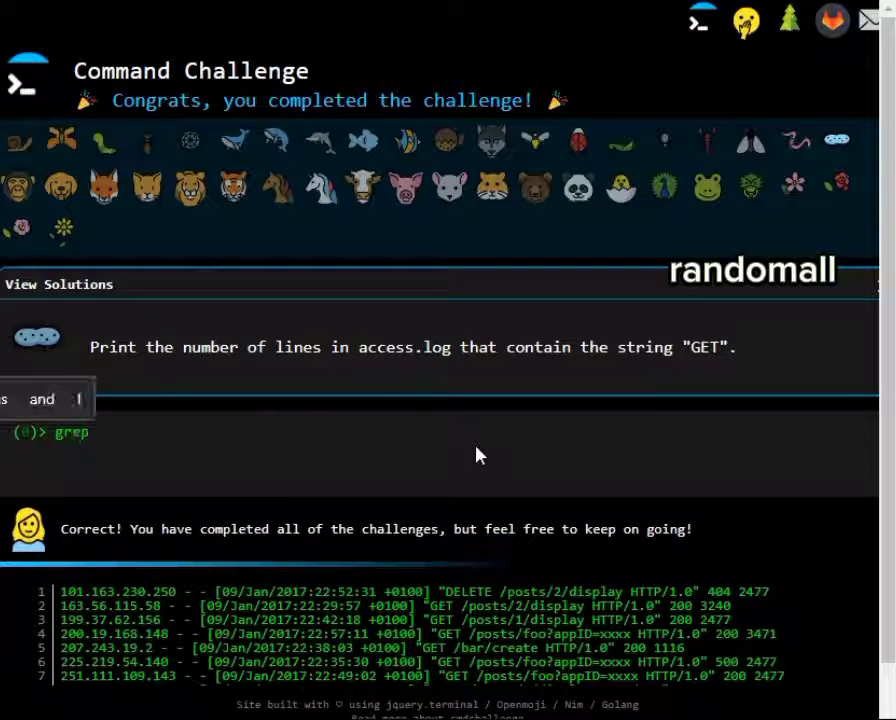
pyautogui.write('GET ')
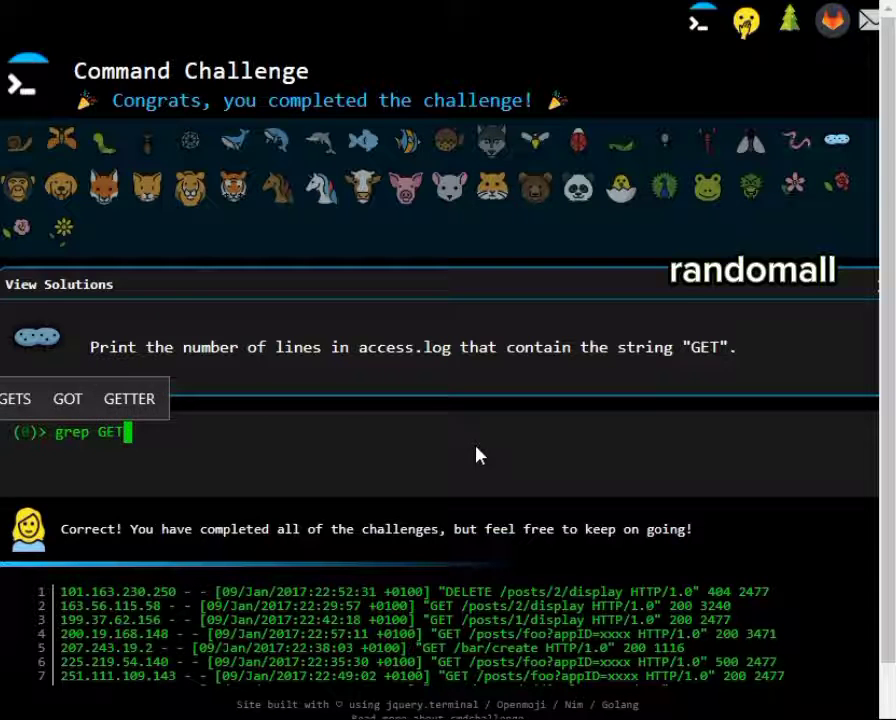
pyautogui.write('access.log | ')
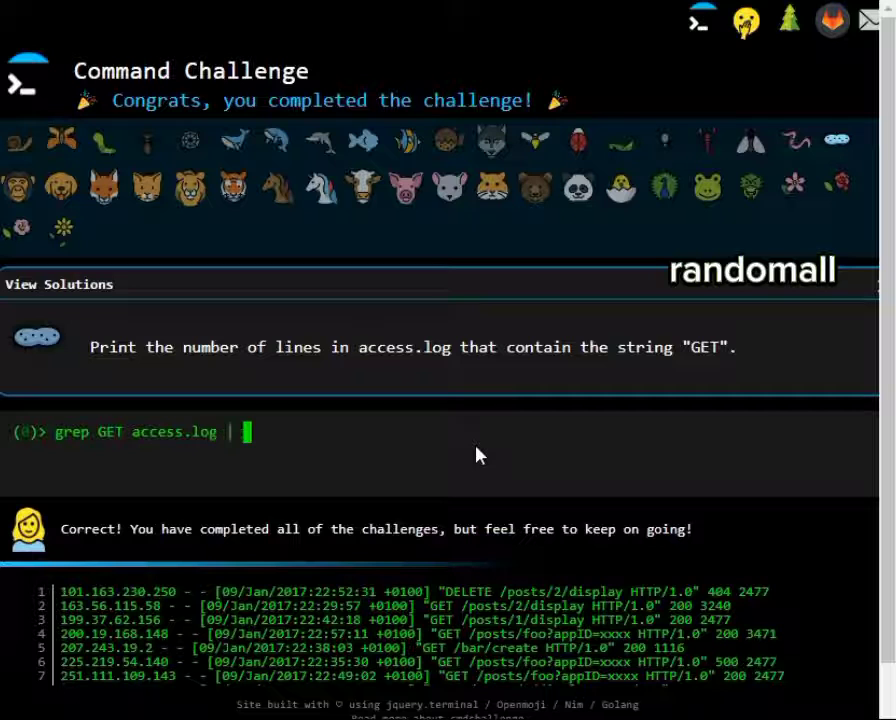
pyautogui.write('wc ')
pyautogui.write('-l')
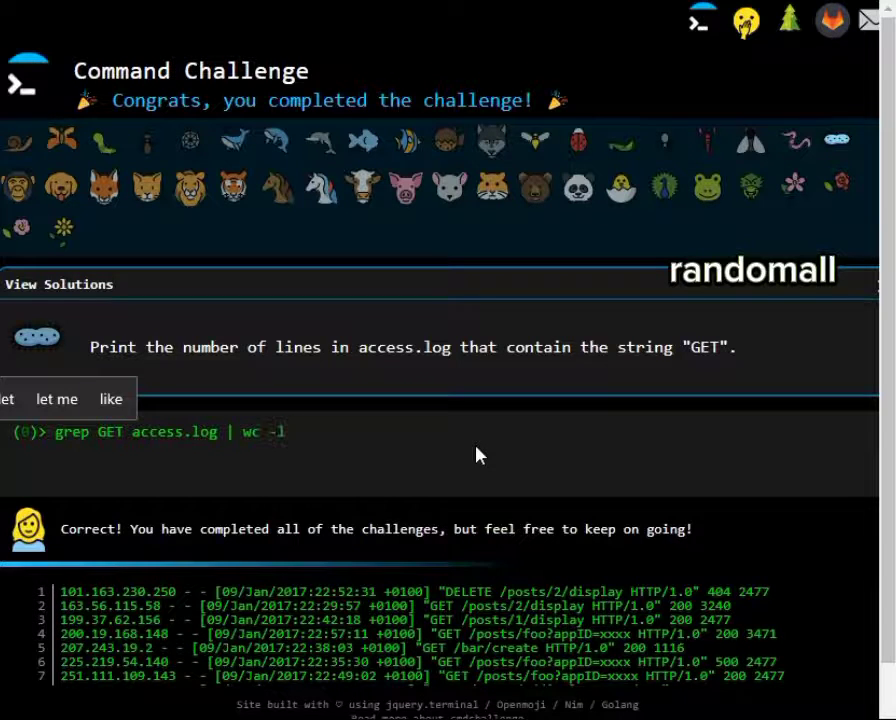
pyautogui.press('Return')
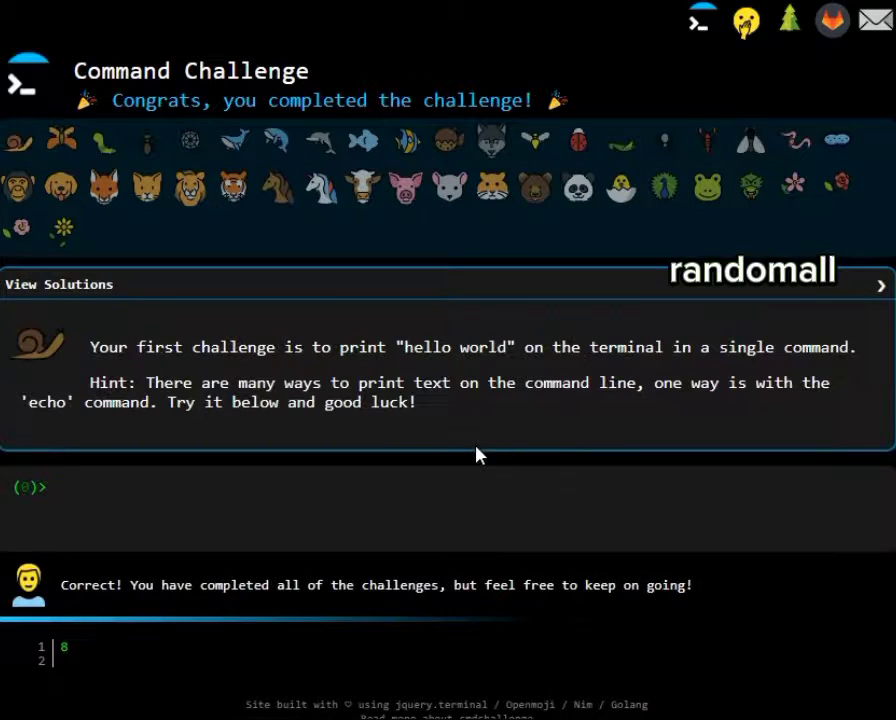
# - Print split-me.txt's numbers one per line with cat split-me.txt | tr ";" "\n"
pyautogui.click(17, 196)
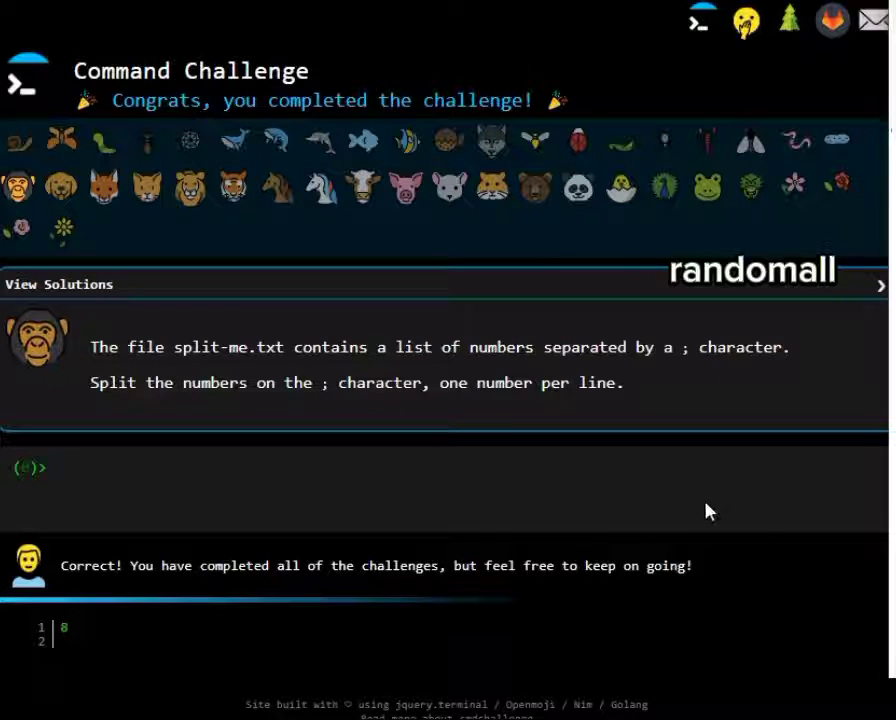
pyautogui.write('cat ')
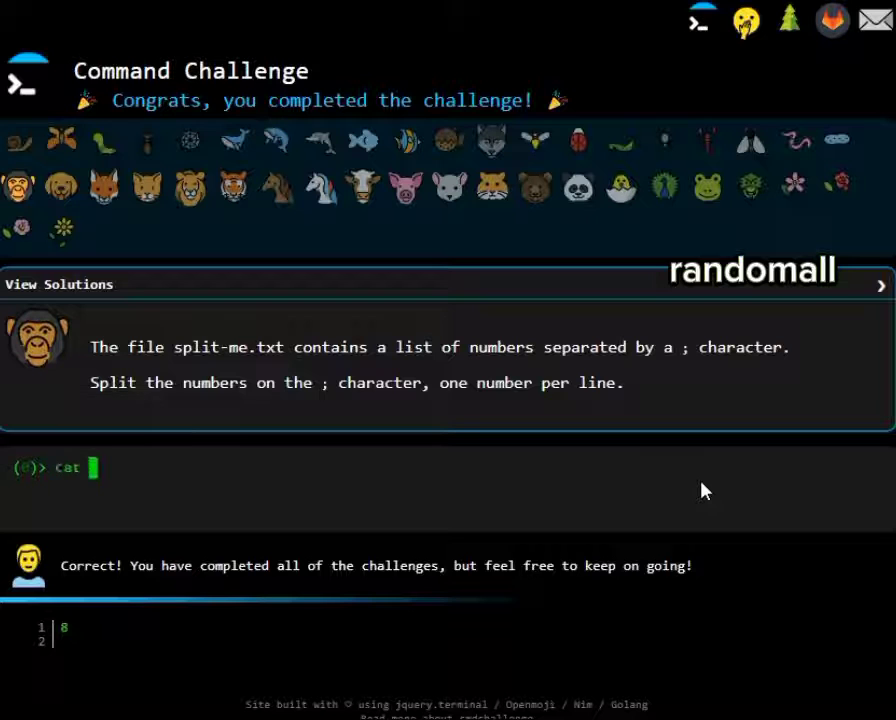
pyautogui.write('spli')
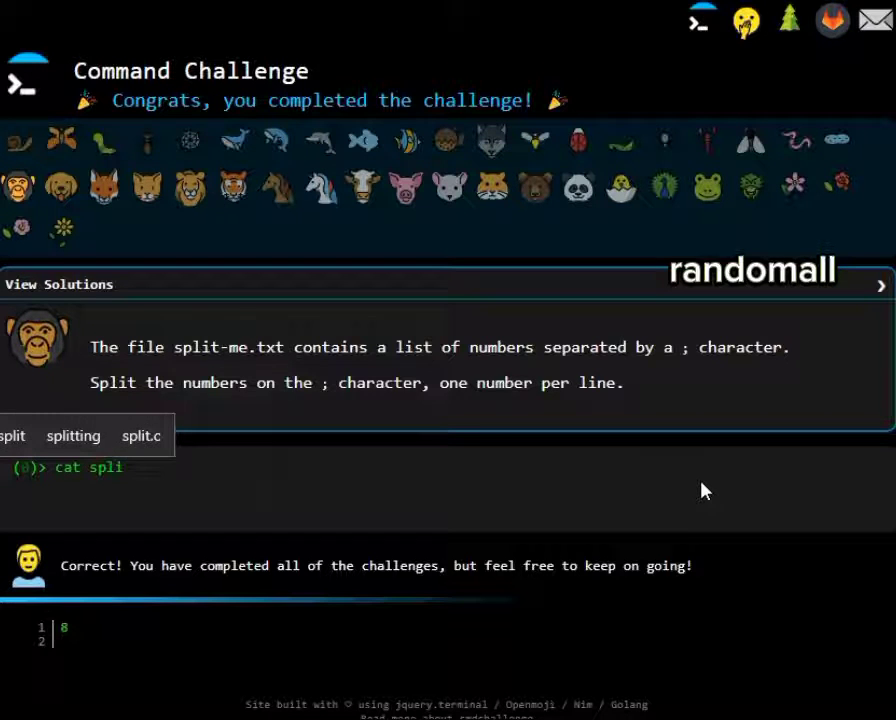
pyautogui.write('t')
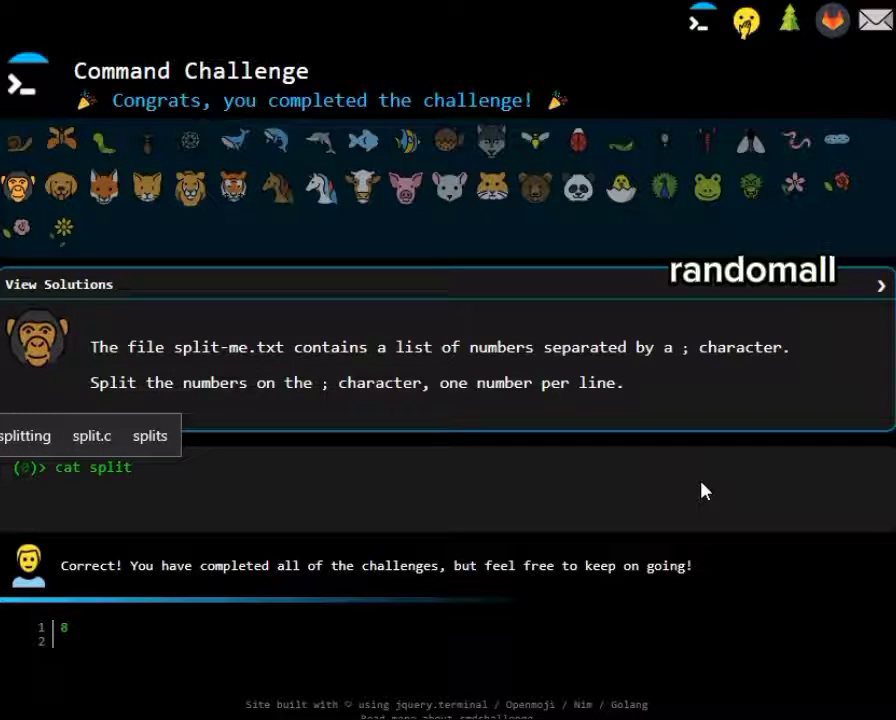
pyautogui.write('-')
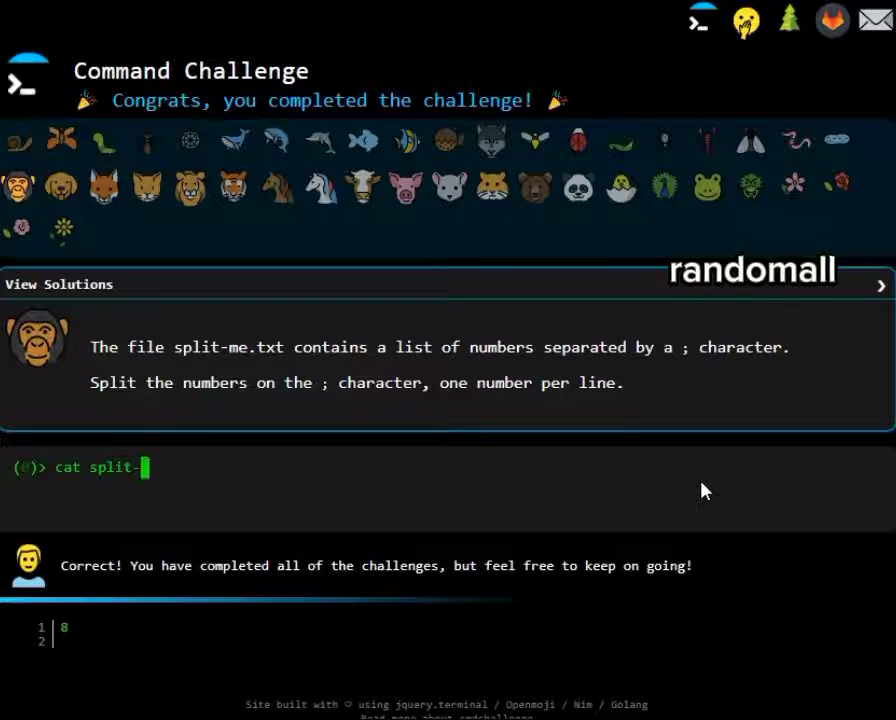
pyautogui.write('me.')
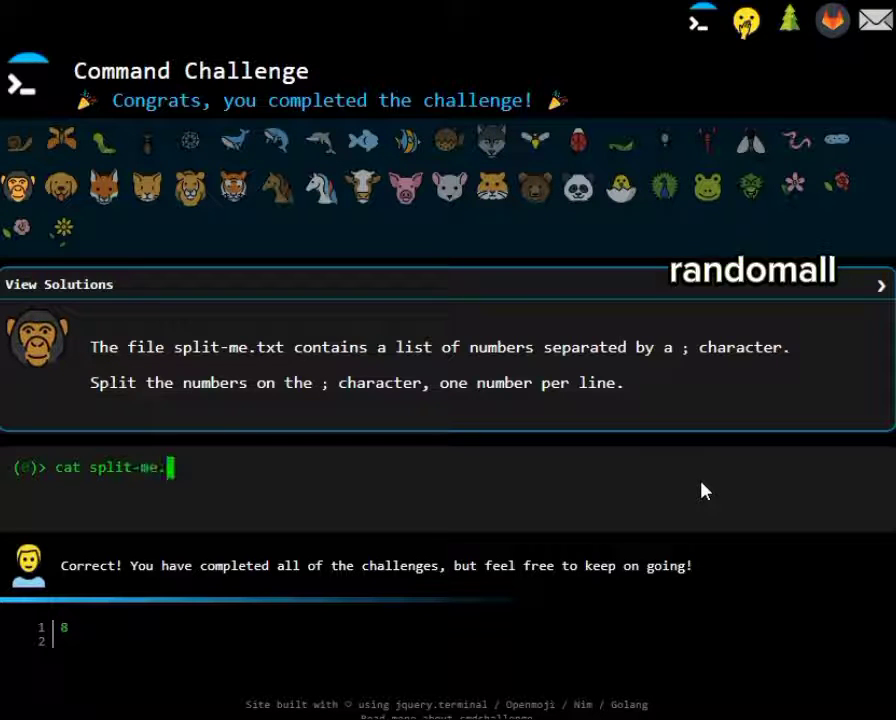
pyautogui.write('txt ')
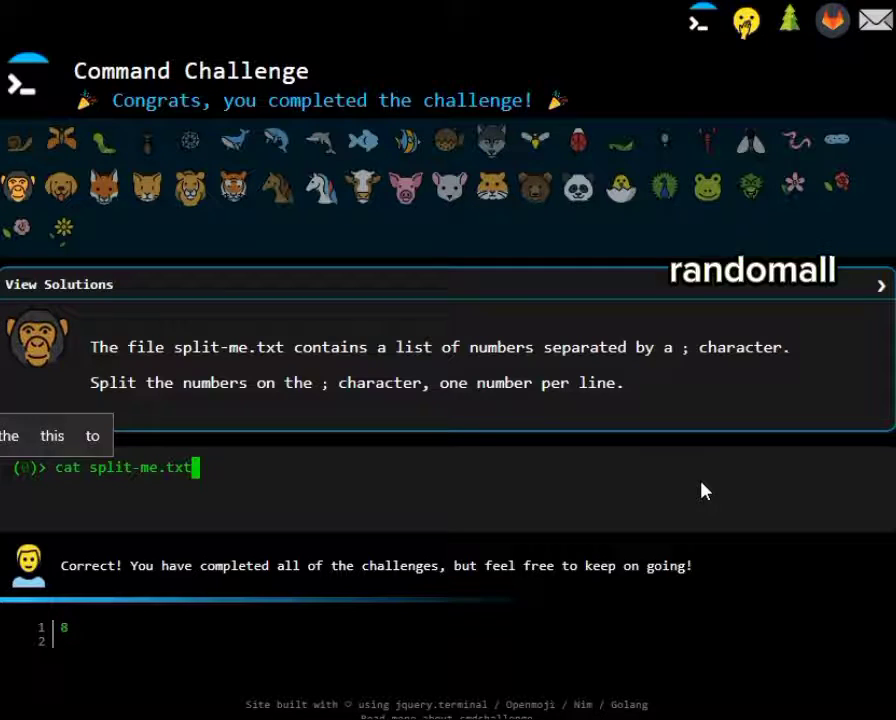
pyautogui.write('| th ')
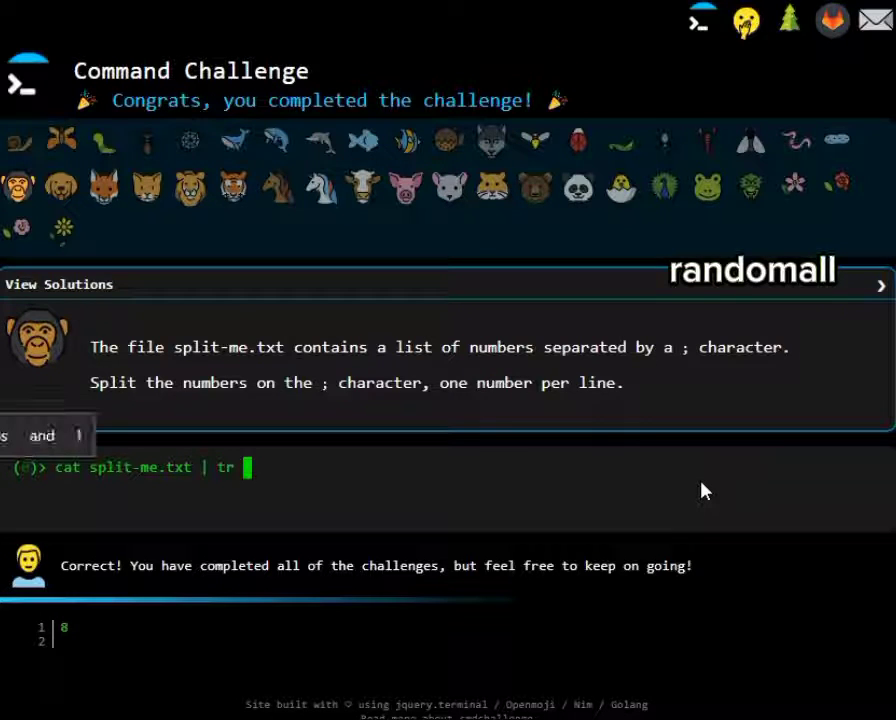
pyautogui.write('";')
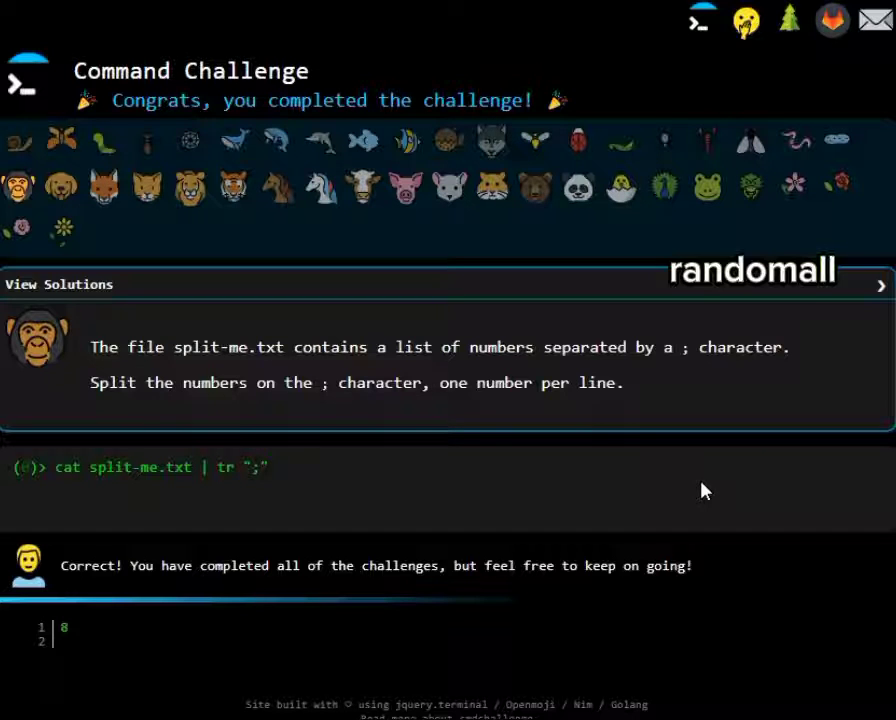
pyautogui.write(' "')
pyautogui.write('\\n"')
pyautogui.press('Return')
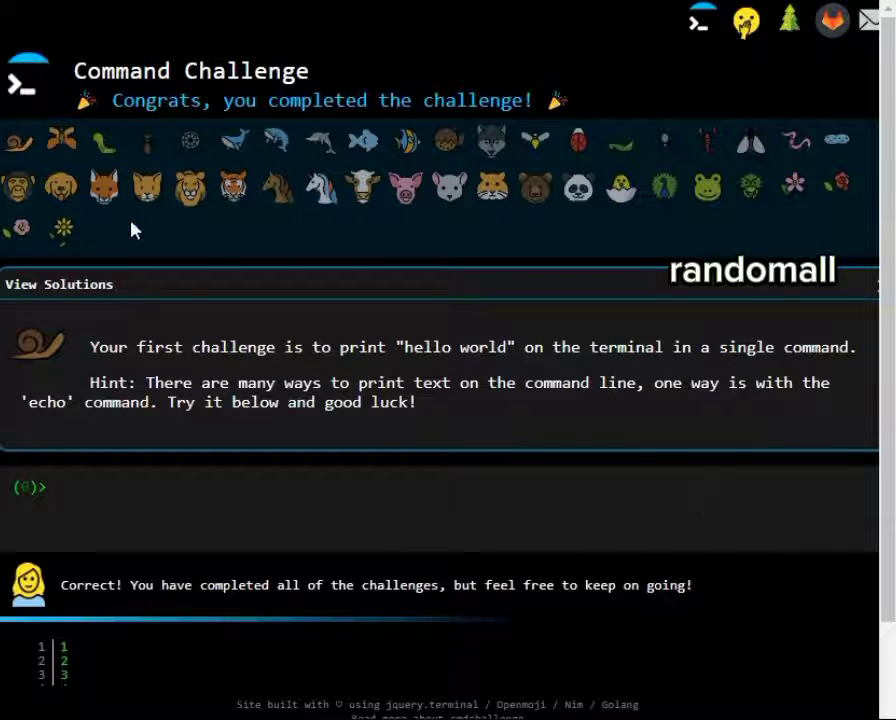
# - Print the numbers 1 to 100 space-separated with echo {1..100}
pyautogui.click(62, 186)
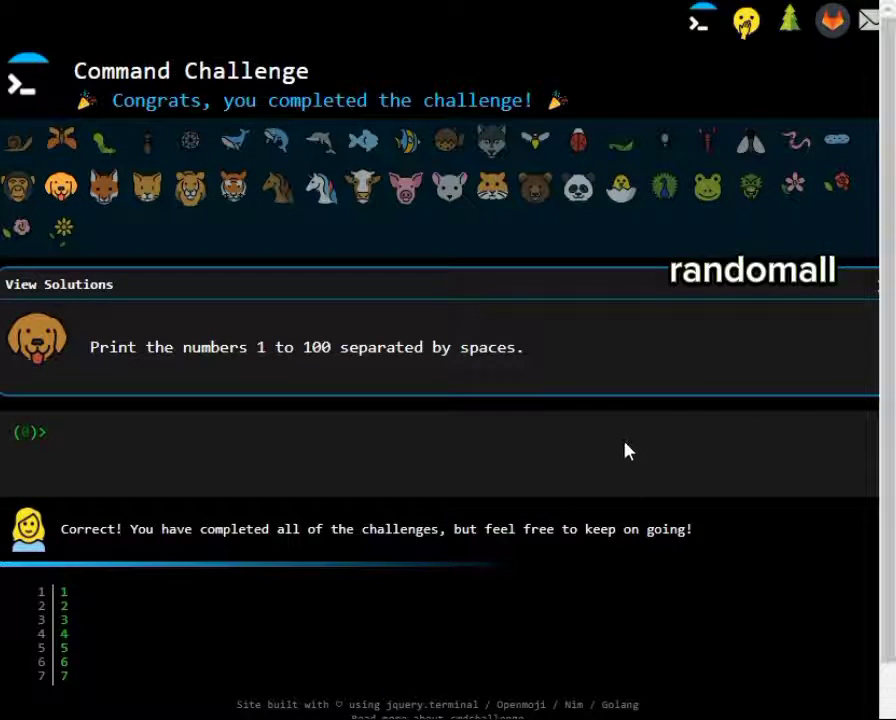
pyautogui.write('echo ')
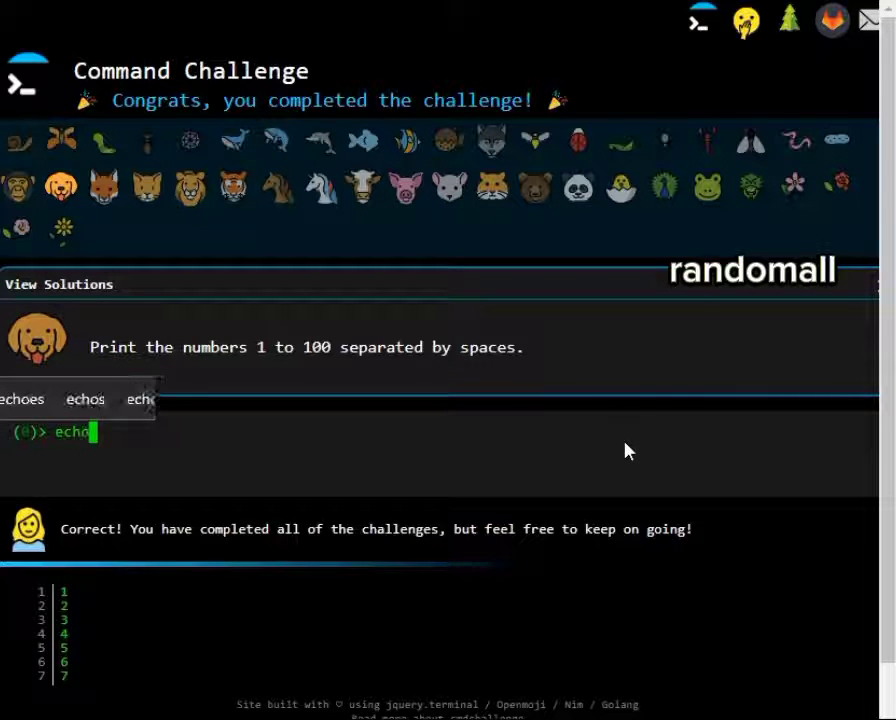
pyautogui.write('{')
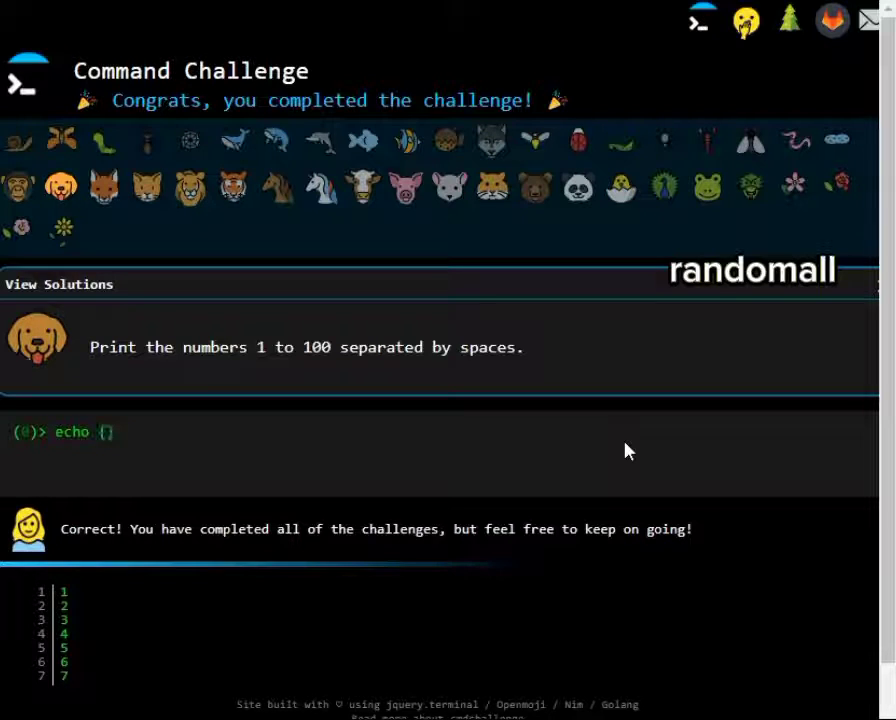
pyautogui.write('1..100')
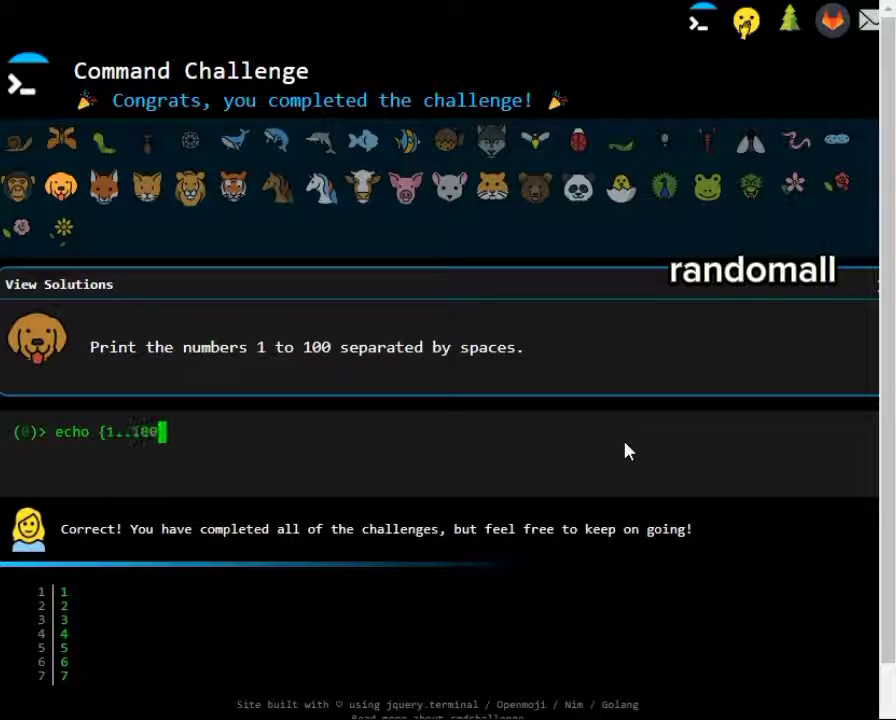
pyautogui.press('Return')
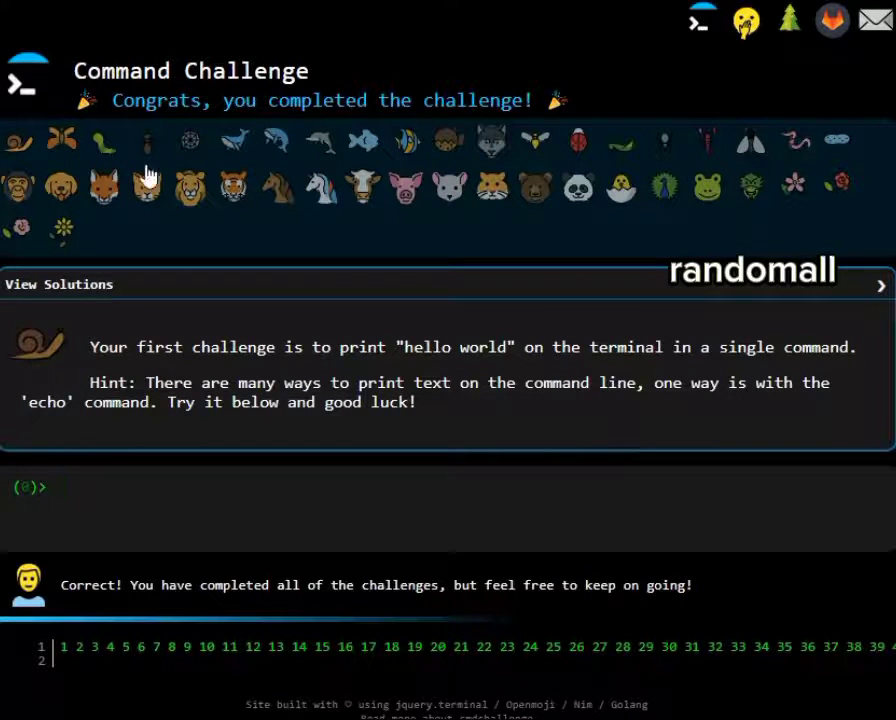
# - Run sed -i with the copied phrase "challenges are difficult" and /d on **/*.txt
pyautogui.click(61, 192)
pyautogui.click(101, 192)
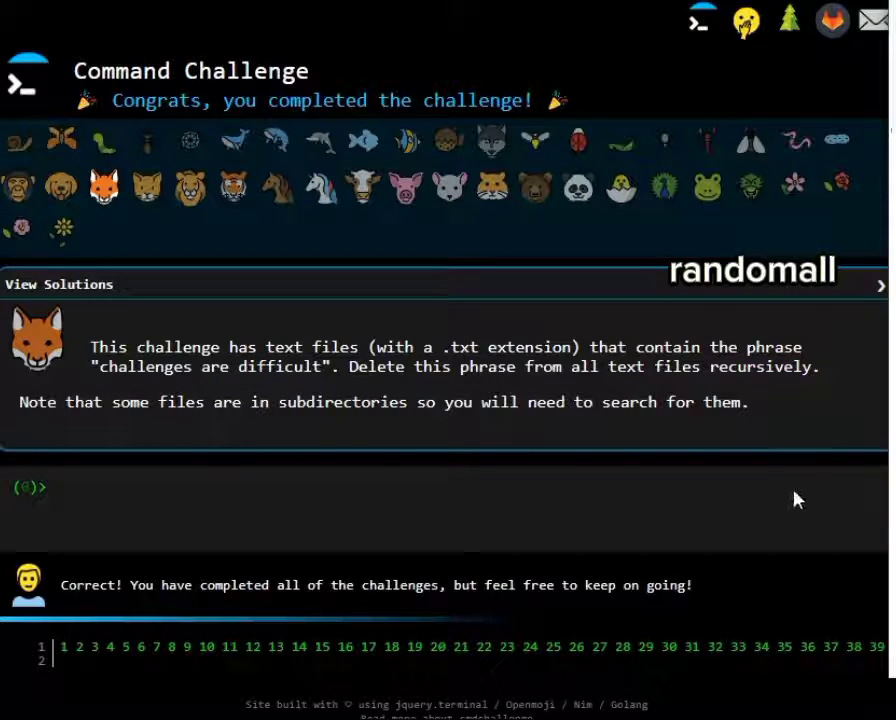
pyautogui.write('sed ')
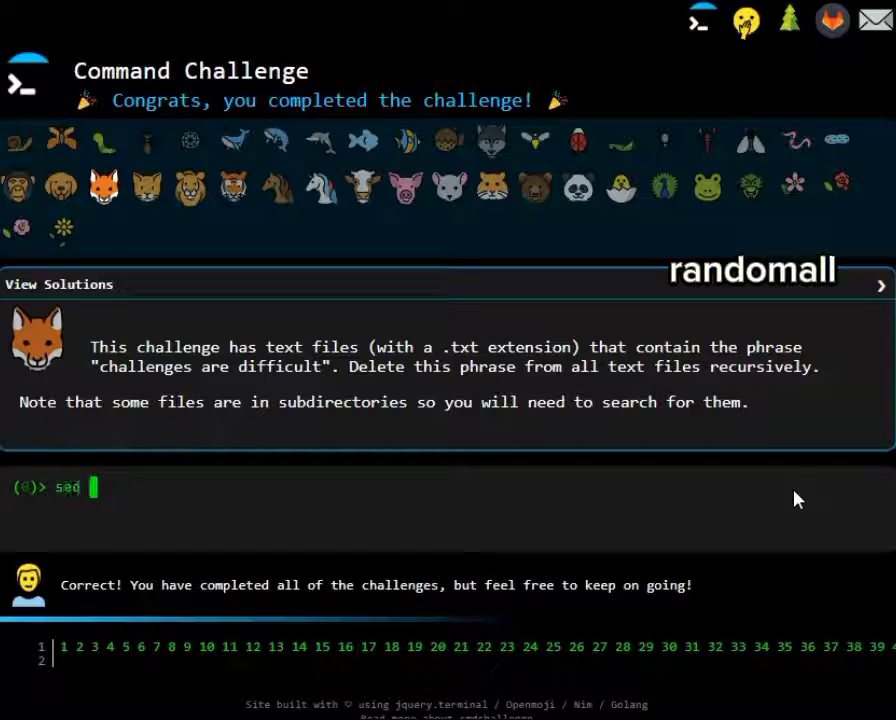
pyautogui.write('-')
pyautogui.write('i')
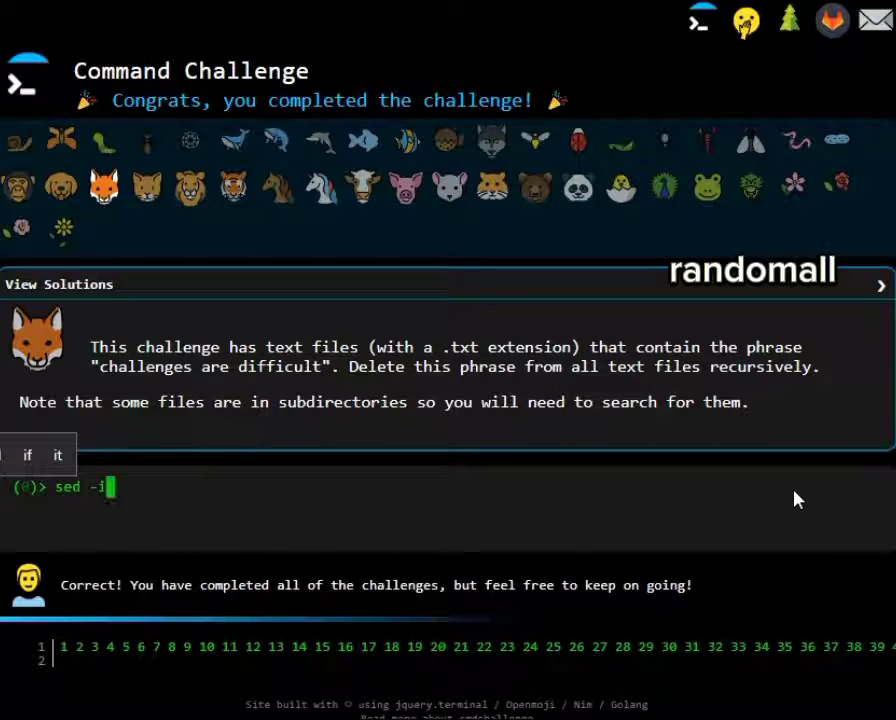
pyautogui.write(" '")
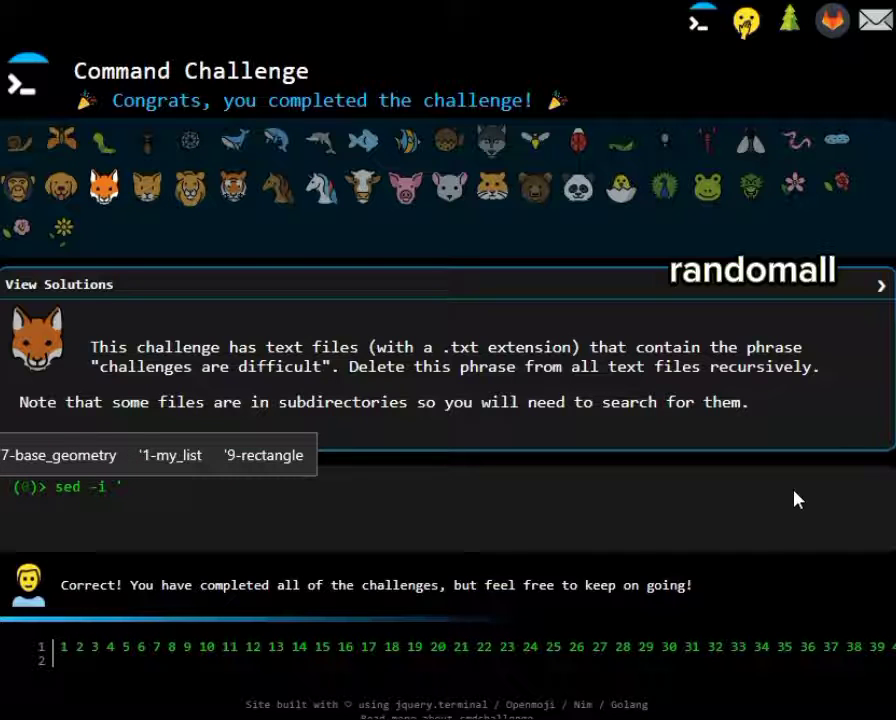
pyautogui.press('BackSpace')
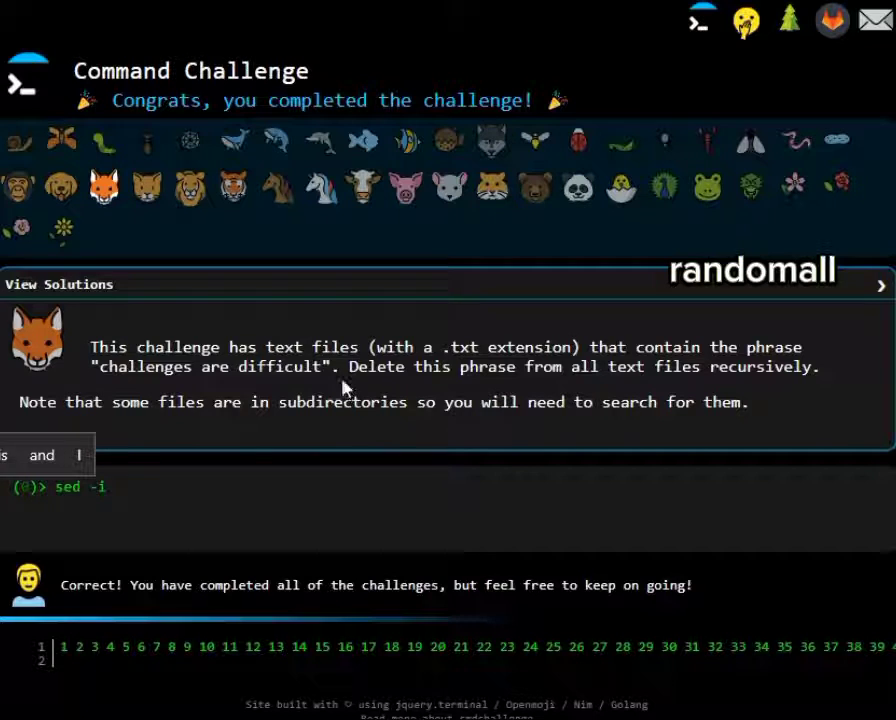
pyautogui.moveTo(332, 366); pyautogui.dragTo(95, 360)
pyautogui.hotkey('ctrl', 'c')
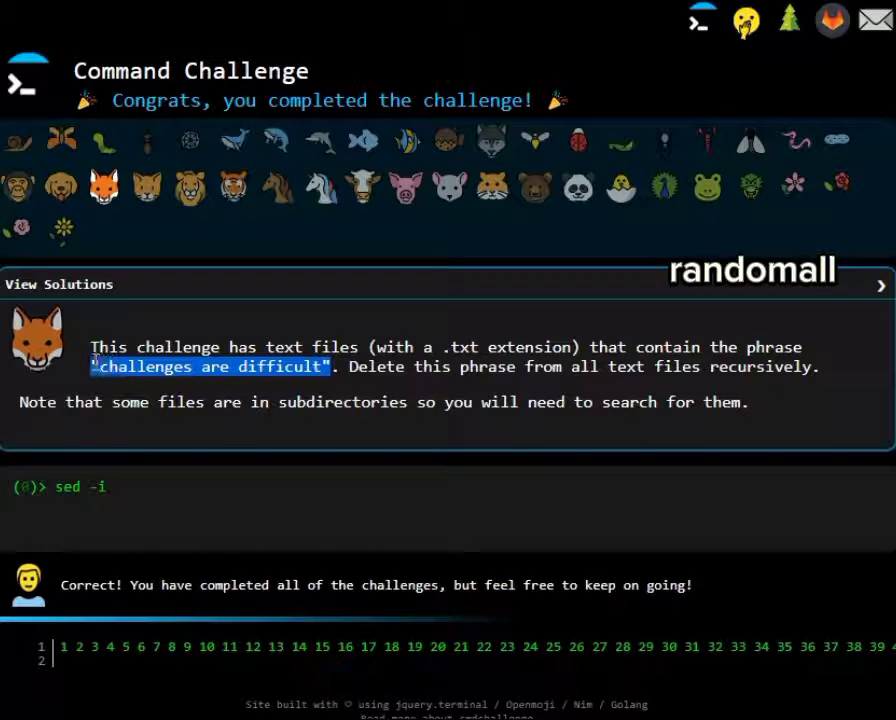
pyautogui.click(150, 497)
pyautogui.hotkey('ctrl', 'v')
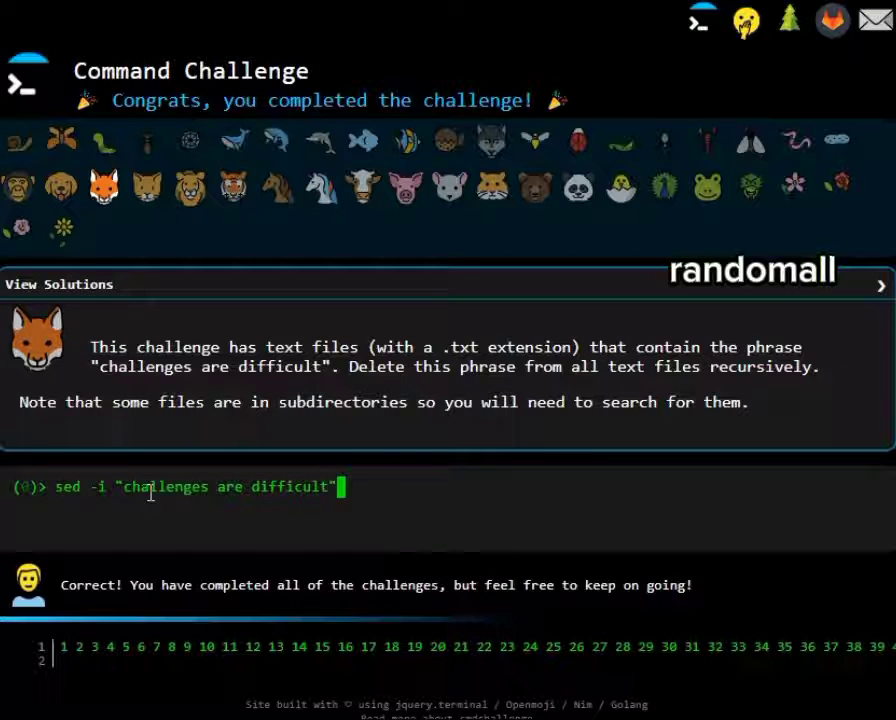
pyautogui.press('Left')
pyautogui.write('/')
pyautogui.write('d')
pyautogui.press('Right')
pyautogui.write('**')
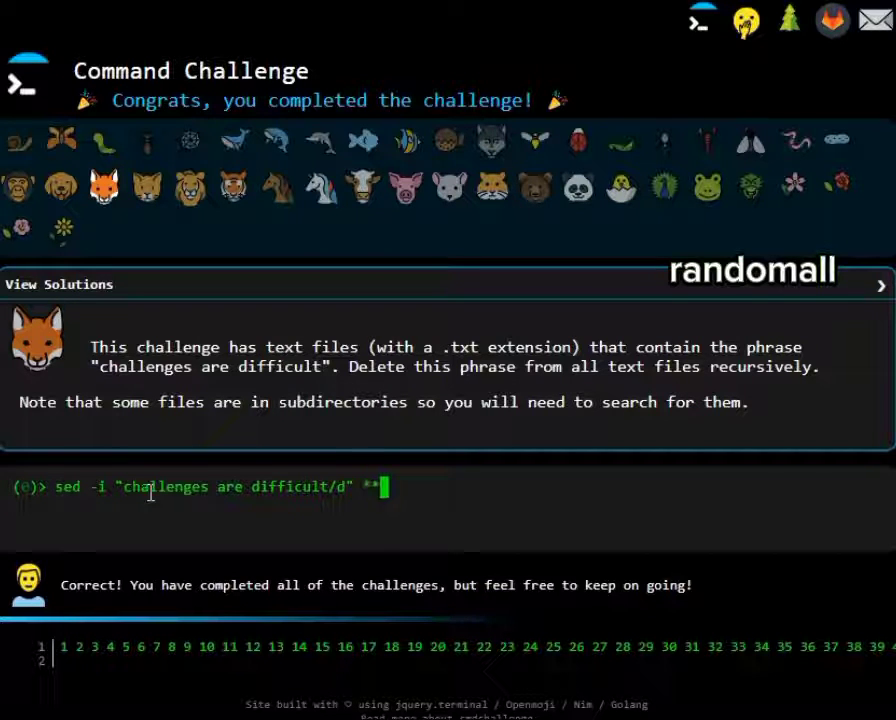
pyautogui.write('/*.t')
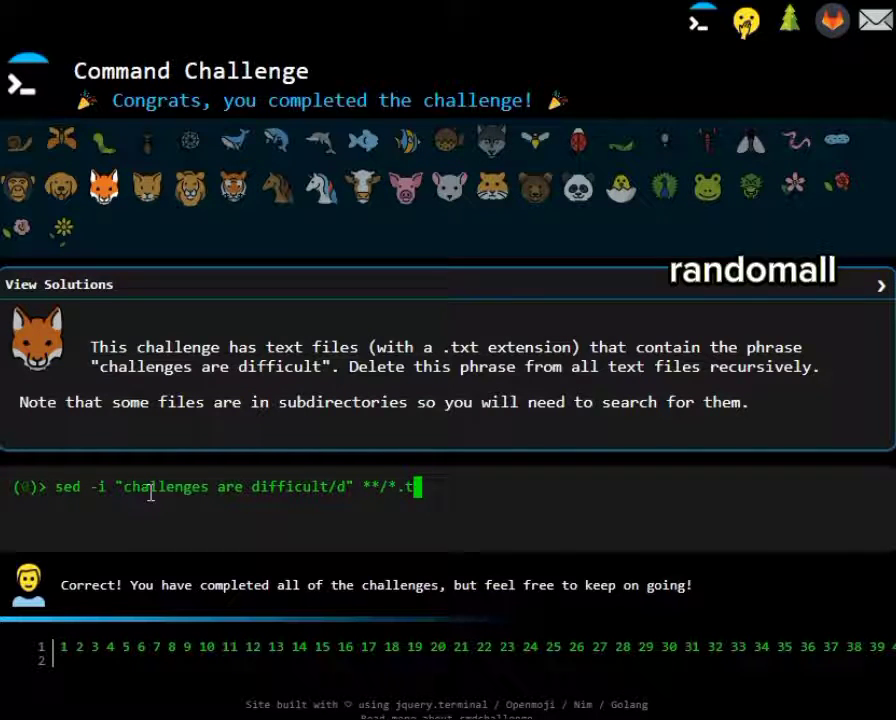
pyautogui.write('xt')
pyautogui.press('Return')
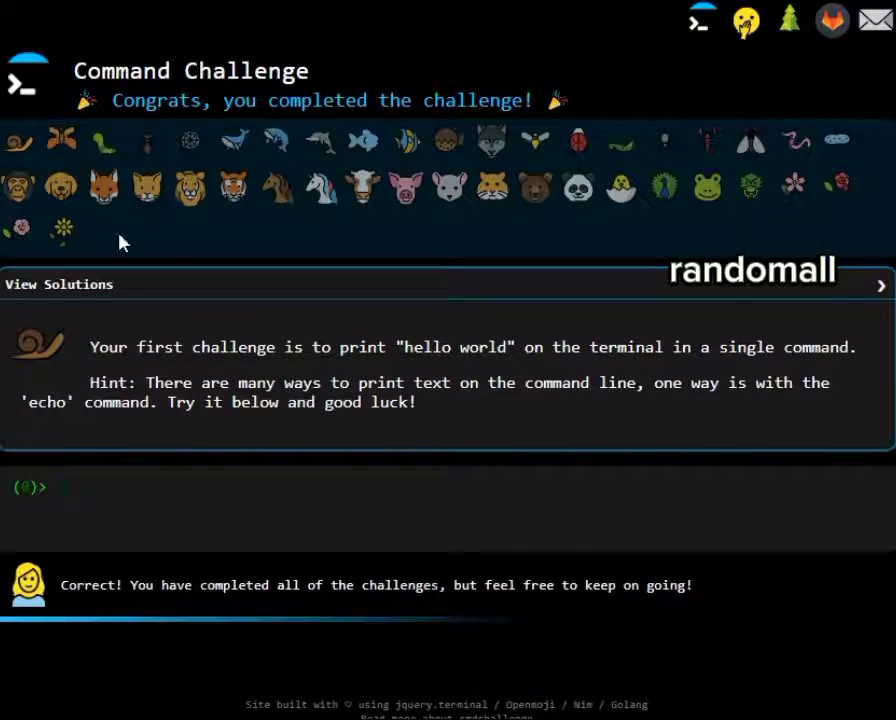
# - Total the numbers in sum-me.txt with jq -s add sum-me.txt, giving 42
pyautogui.click(152, 194)
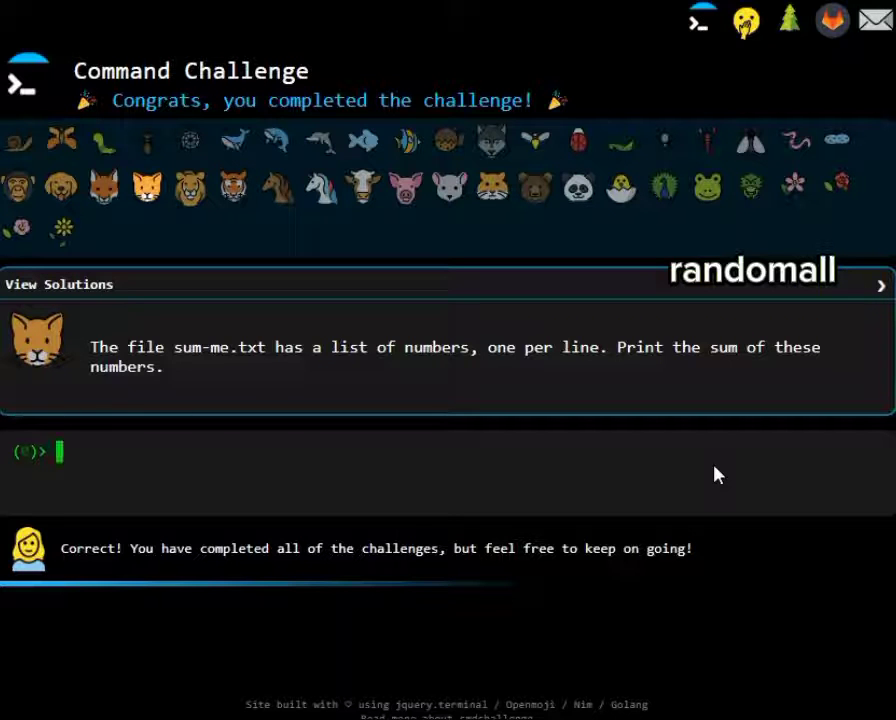
pyautogui.write('jq -s')
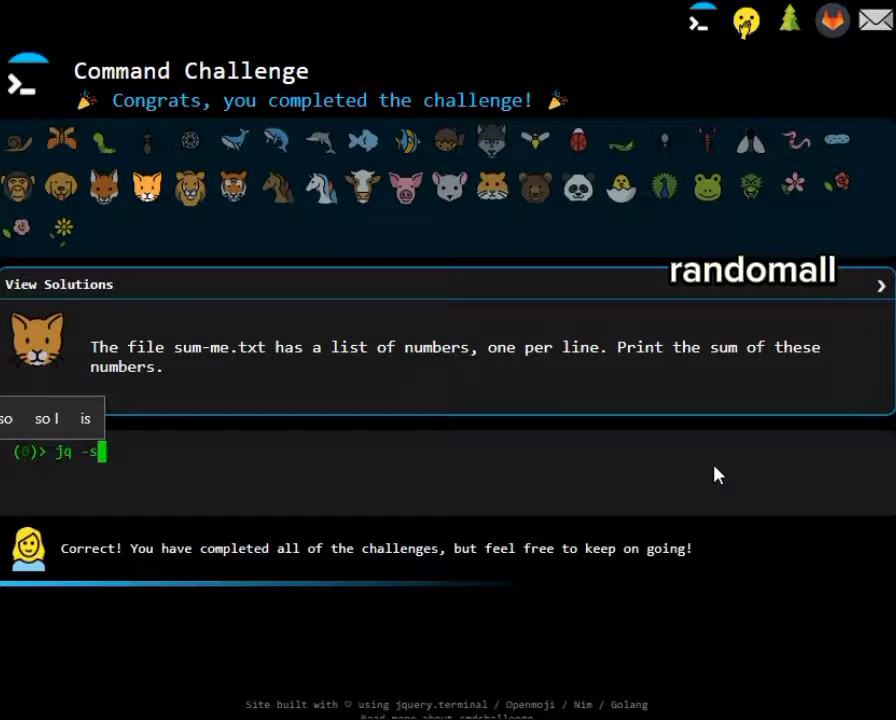
pyautogui.write(' add ')
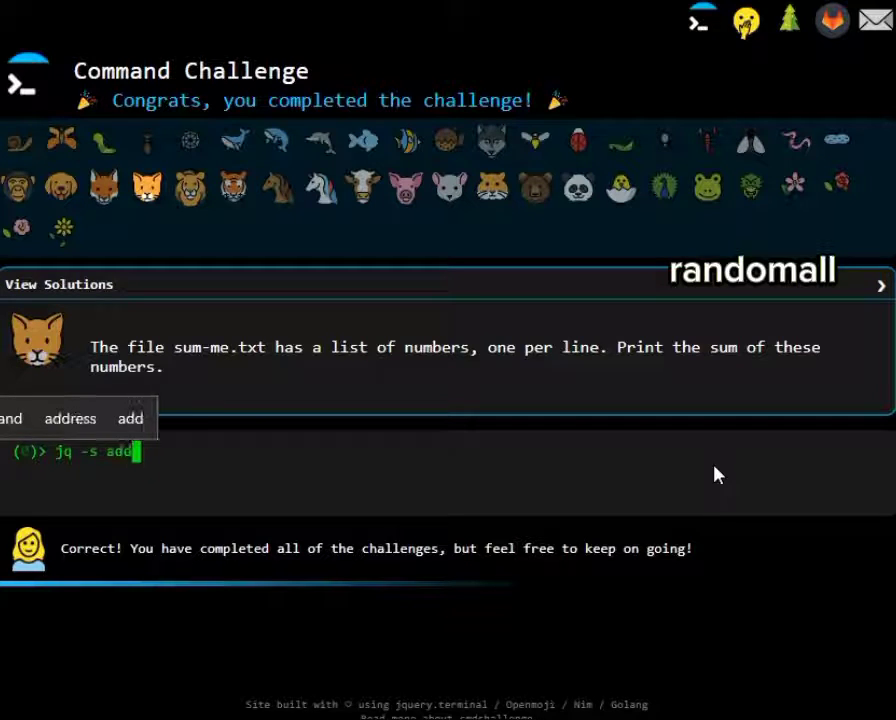
pyautogui.write('sum')
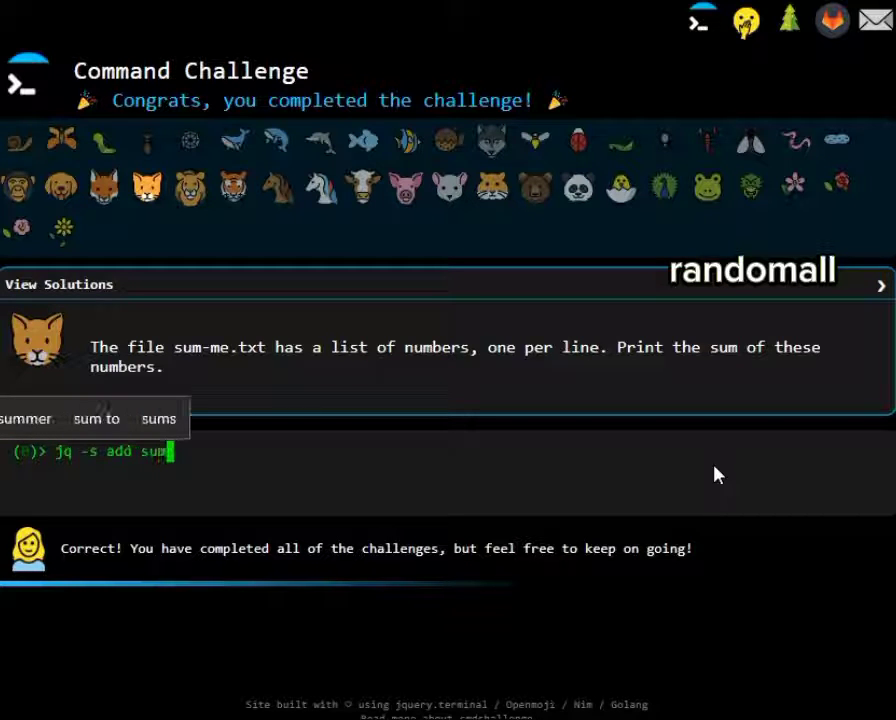
pyautogui.write('-')
pyautogui.write('me-')
pyautogui.press('BackSpace')
pyautogui.write('.txt')
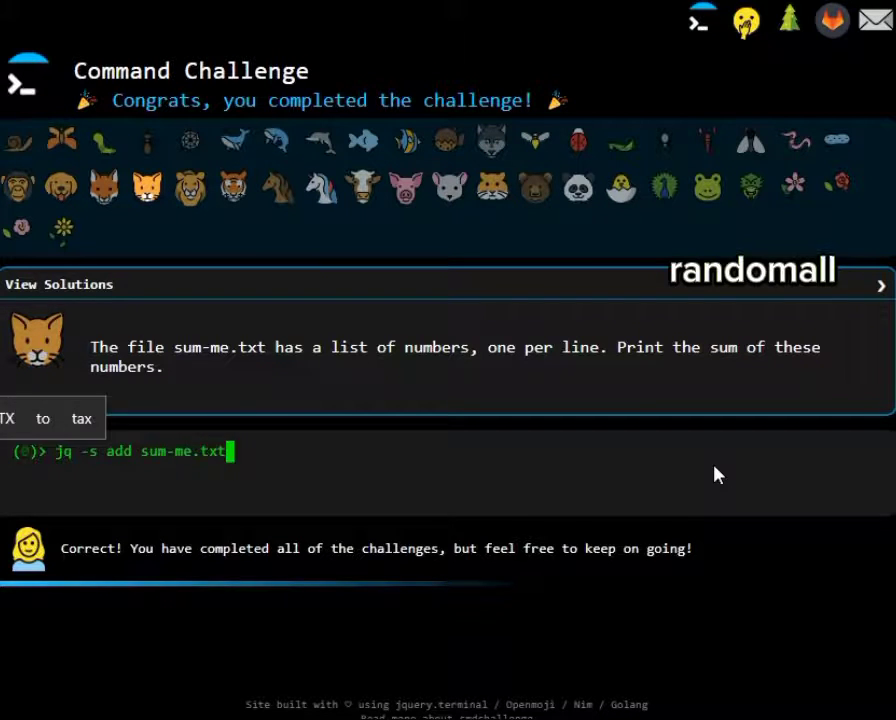
pyautogui.press('Return')
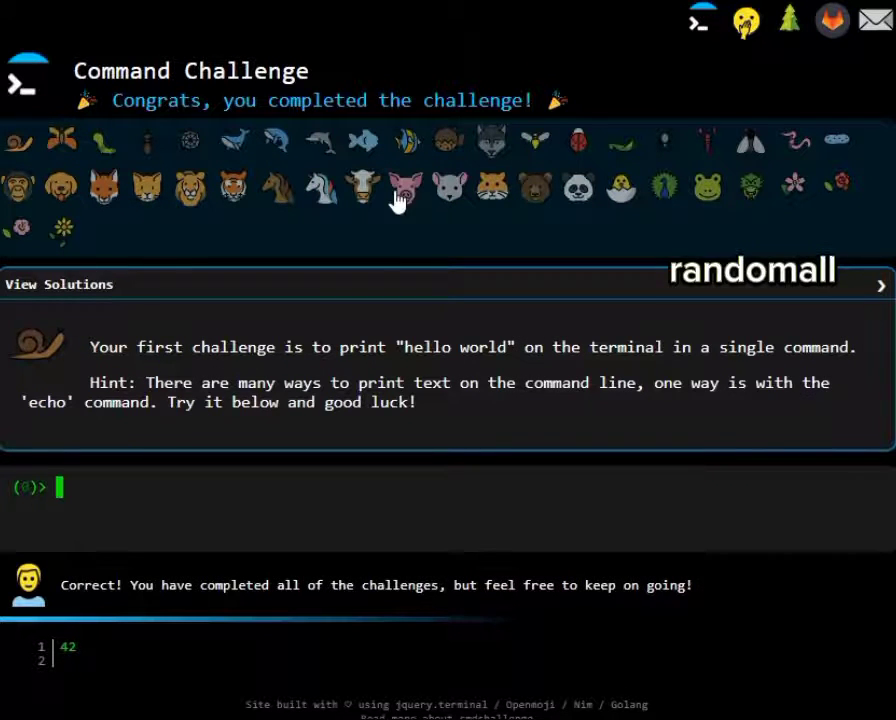
# - Print every file's bare name recursively with find . -type f -printf "%f\n"
pyautogui.click(194, 190)
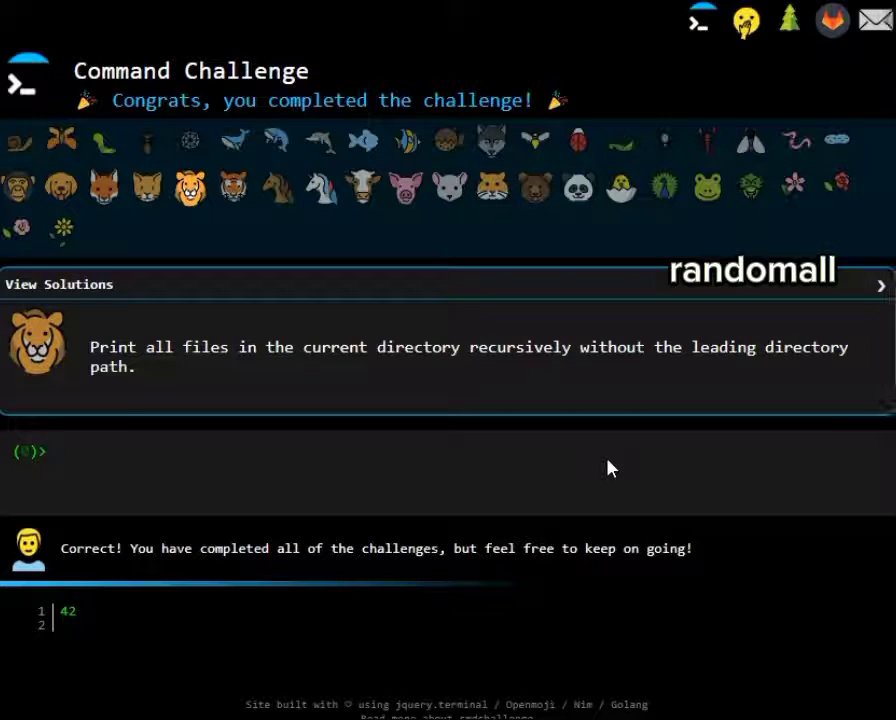
pyautogui.write('find ')
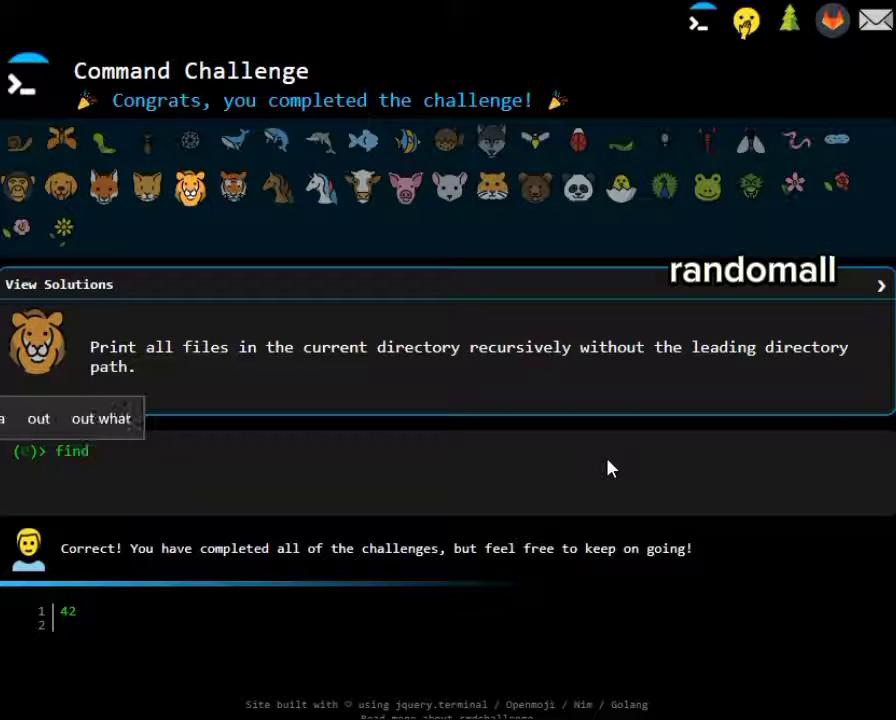
pyautogui.write('. -type f -p')
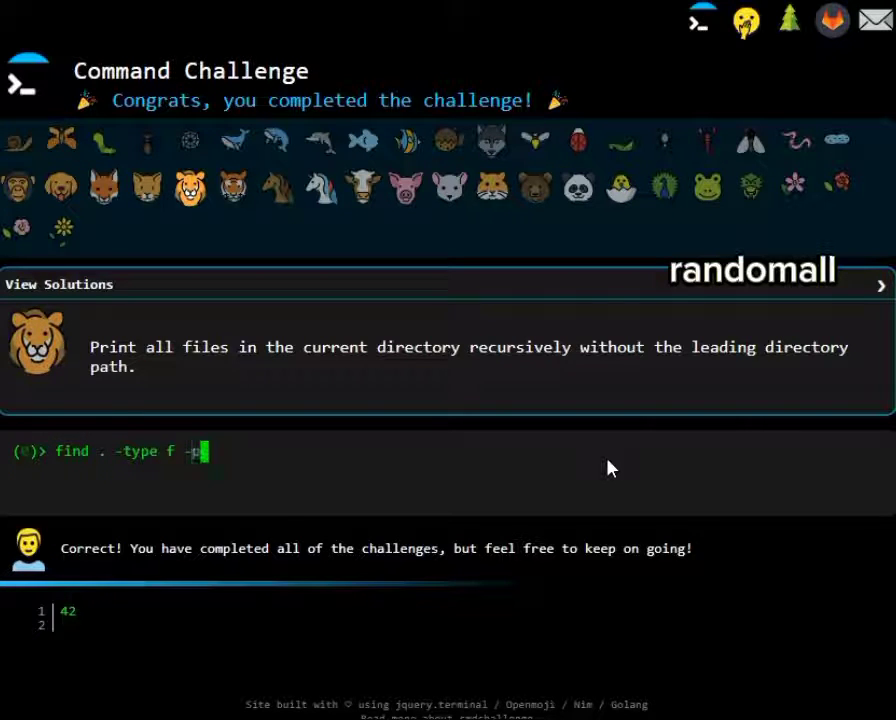
pyautogui.write('rintf ')
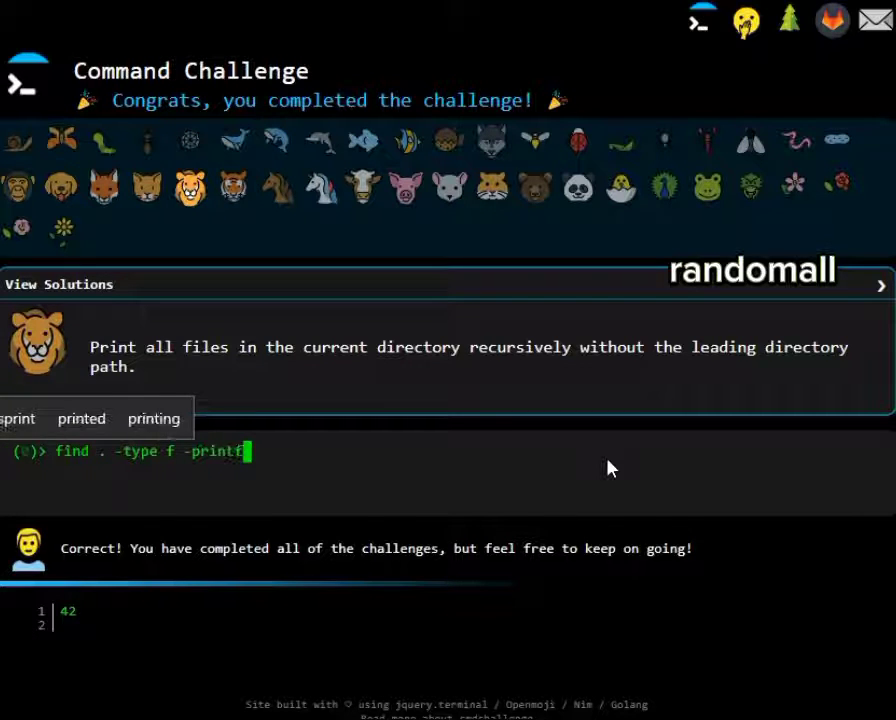
pyautogui.write("'%")
pyautogui.press('BackSpace')
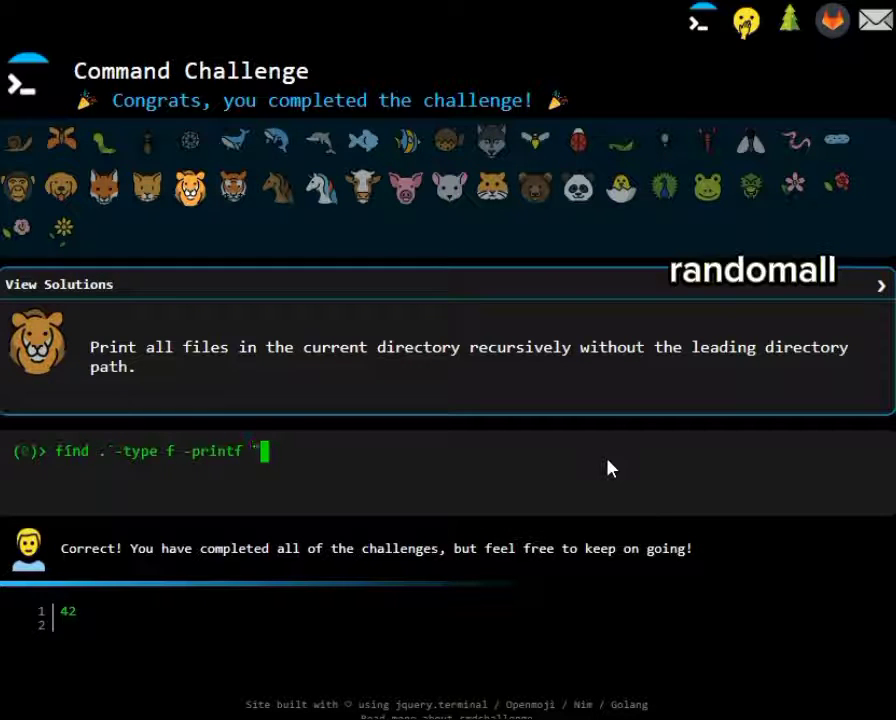
pyautogui.write('%')
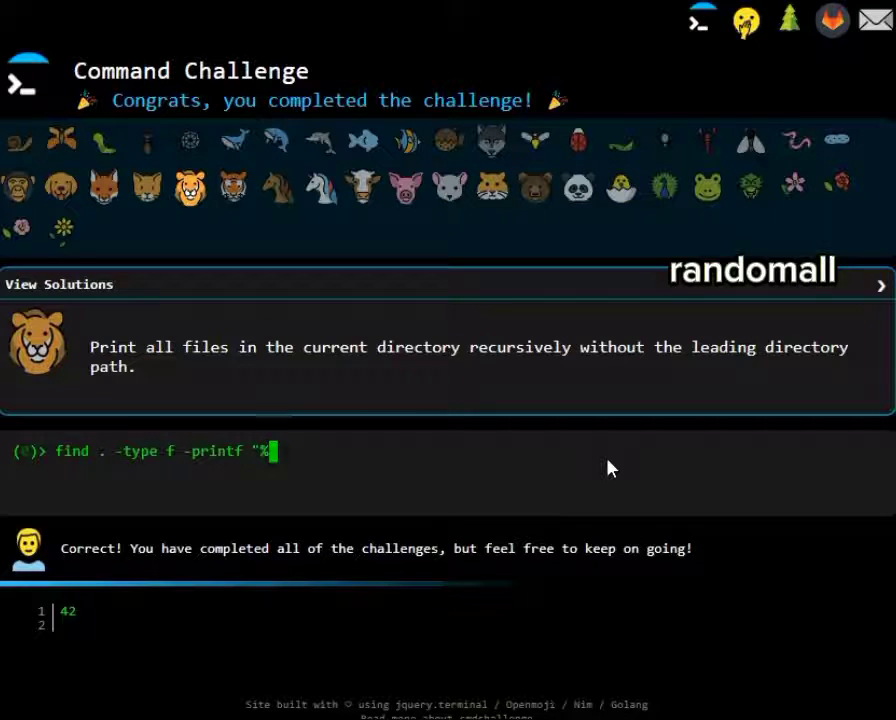
pyautogui.write('f"')
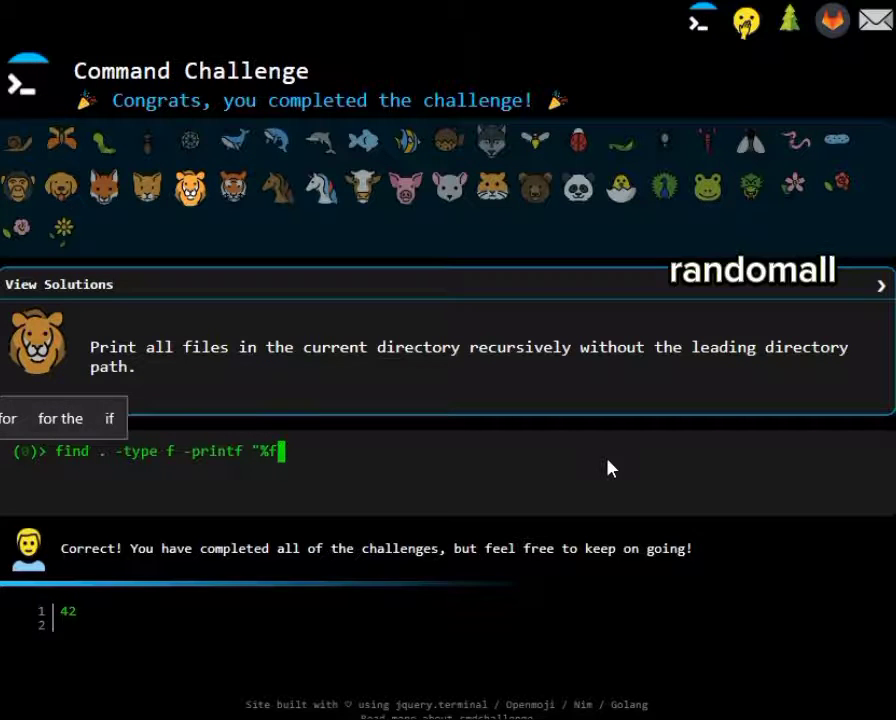
pyautogui.press('Return')
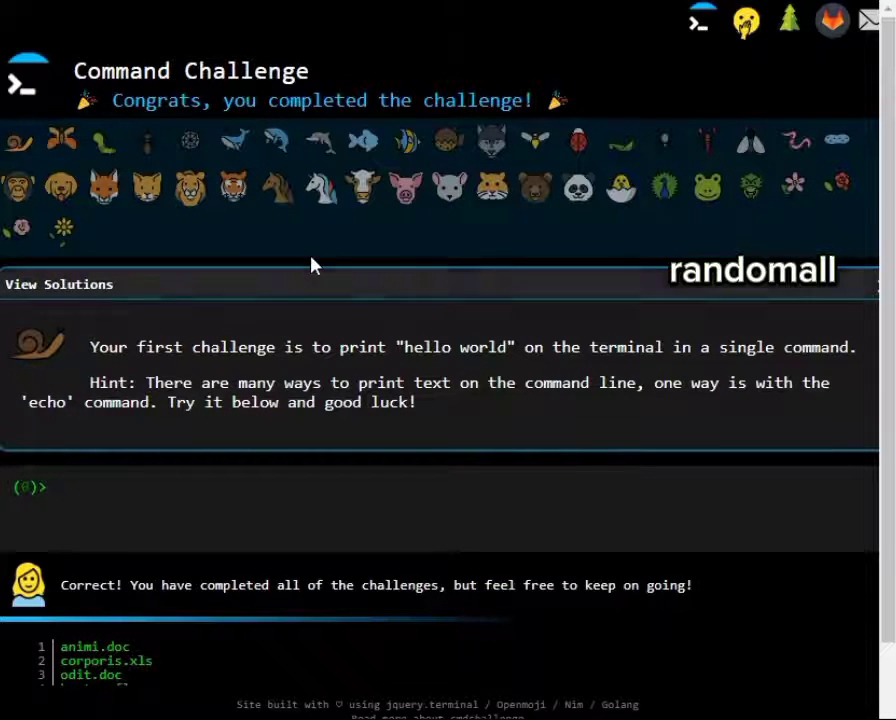
# - Try stripping file extensions with mv * .*, which fails with 'Device or resource busy'
pyautogui.click(234, 190)
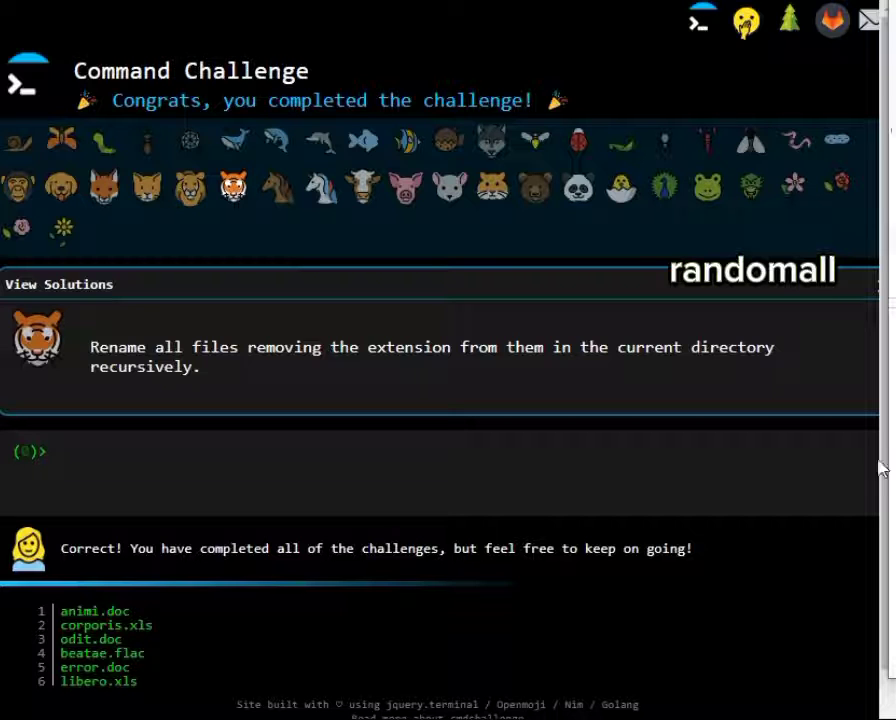
pyautogui.write('mv * ')
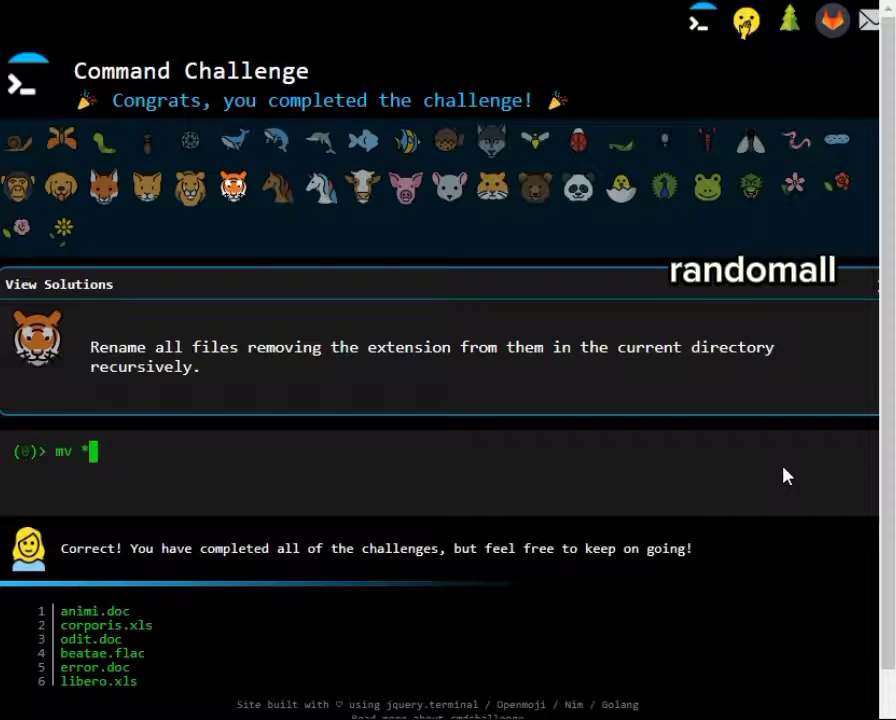
pyautogui.write('.*')
pyautogui.press('Return')
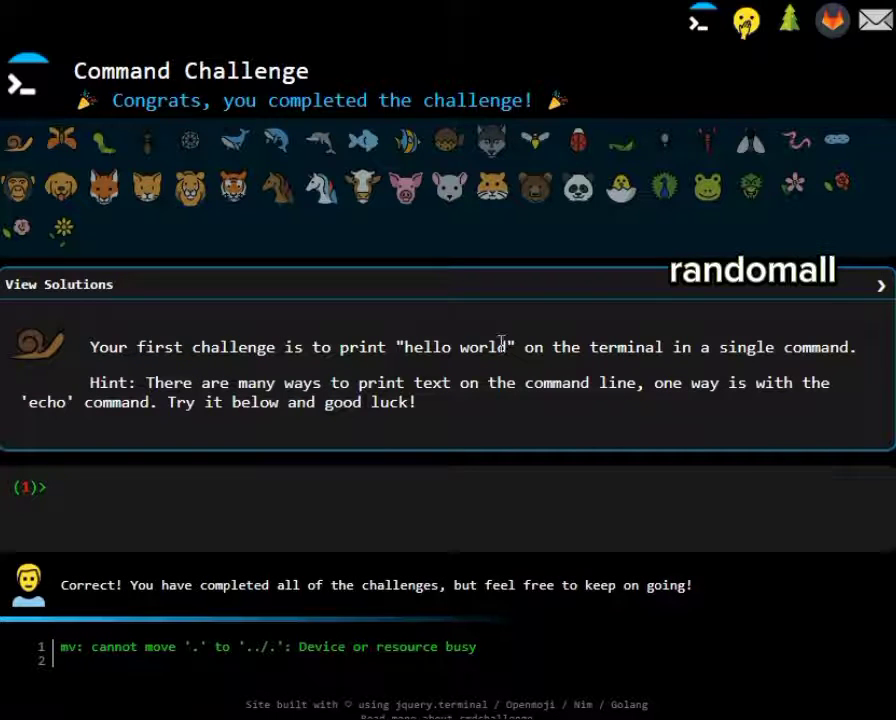
# - List file names with spaces turned into dots using ls | tr ' ' '.'
pyautogui.click(282, 189)
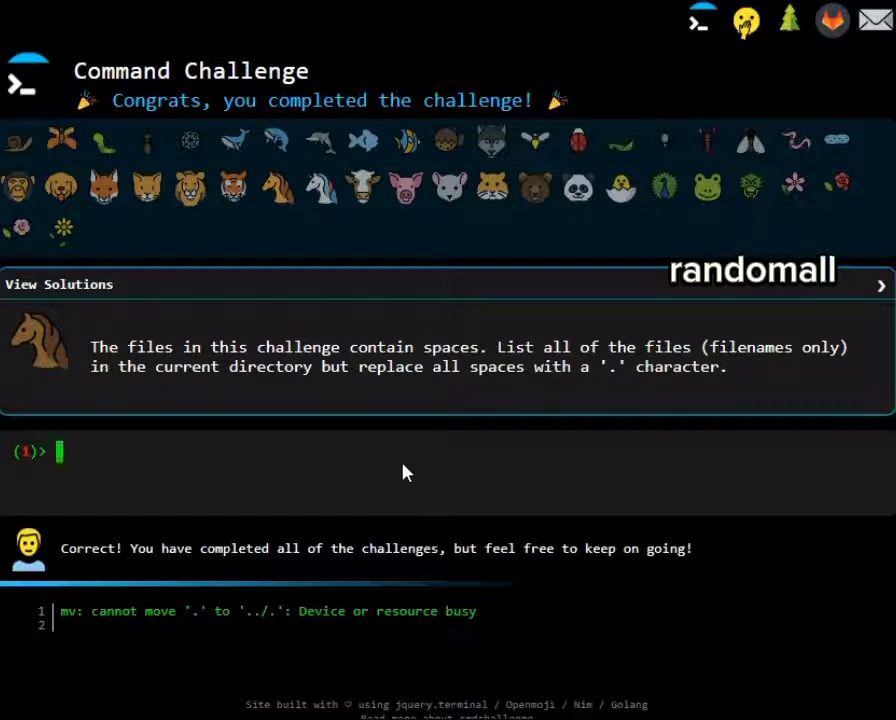
pyautogui.write('ls')
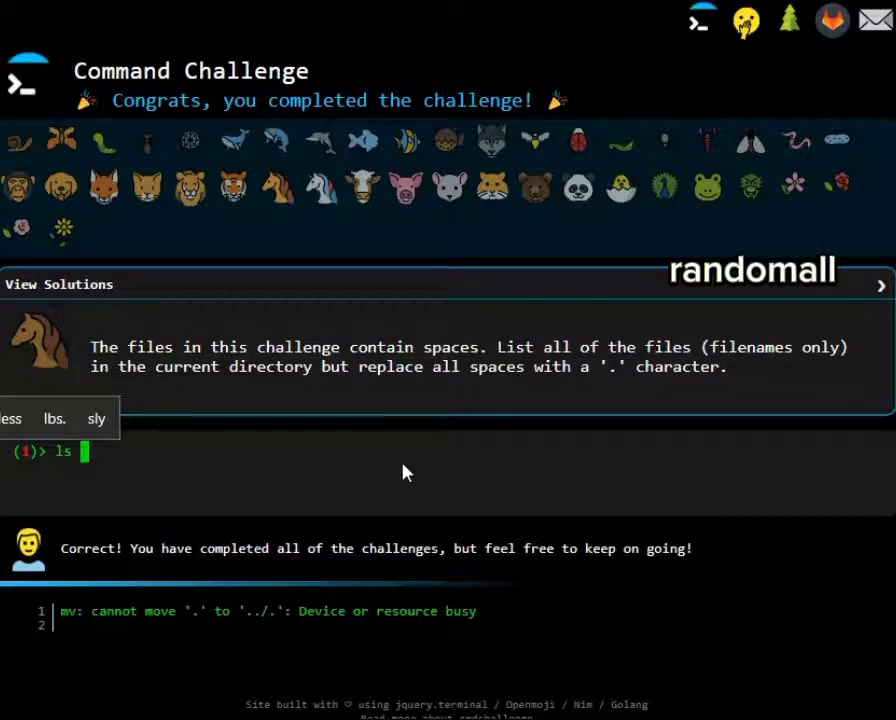
pyautogui.write(' | tr ')
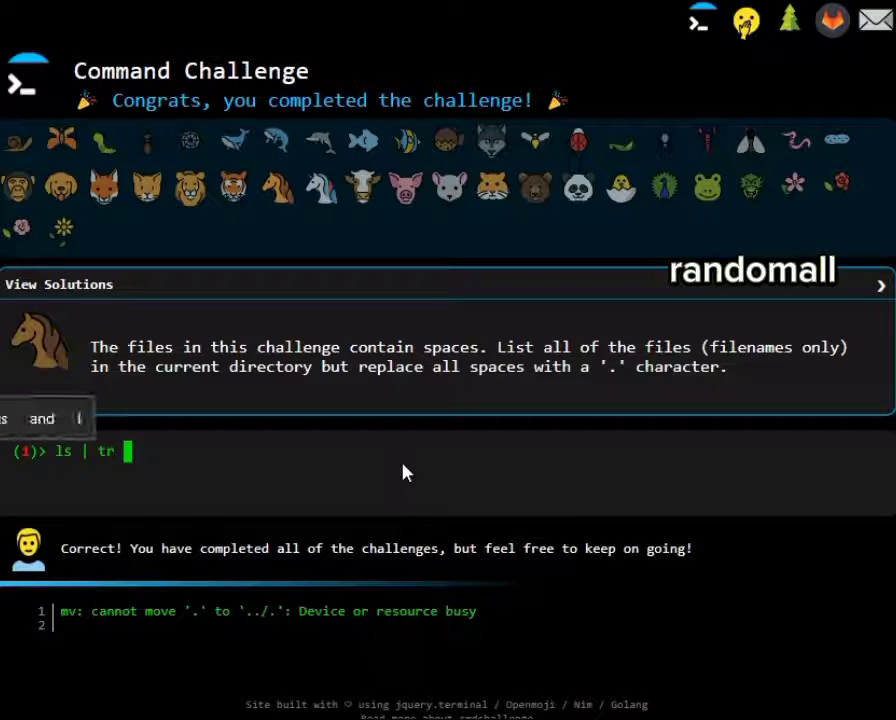
pyautogui.write("' '")
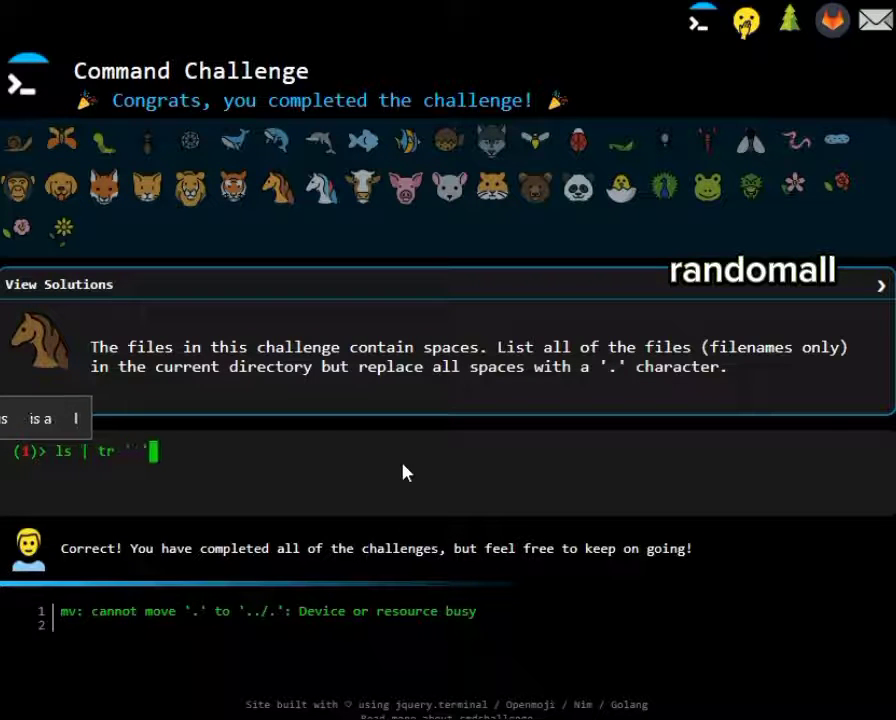
pyautogui.write(" '.")
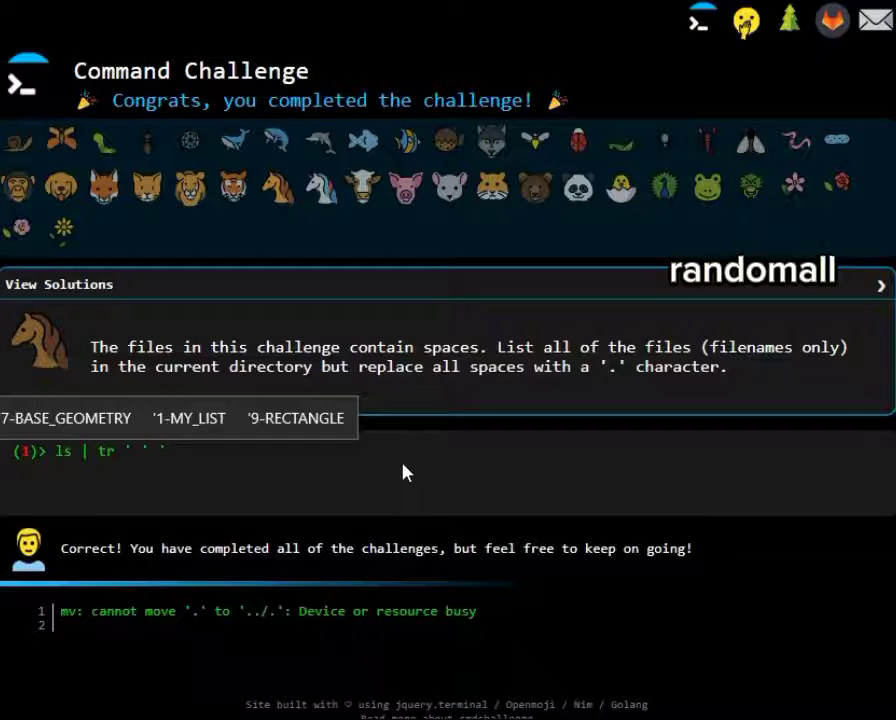
pyautogui.write(".'")
pyautogui.press('Return')
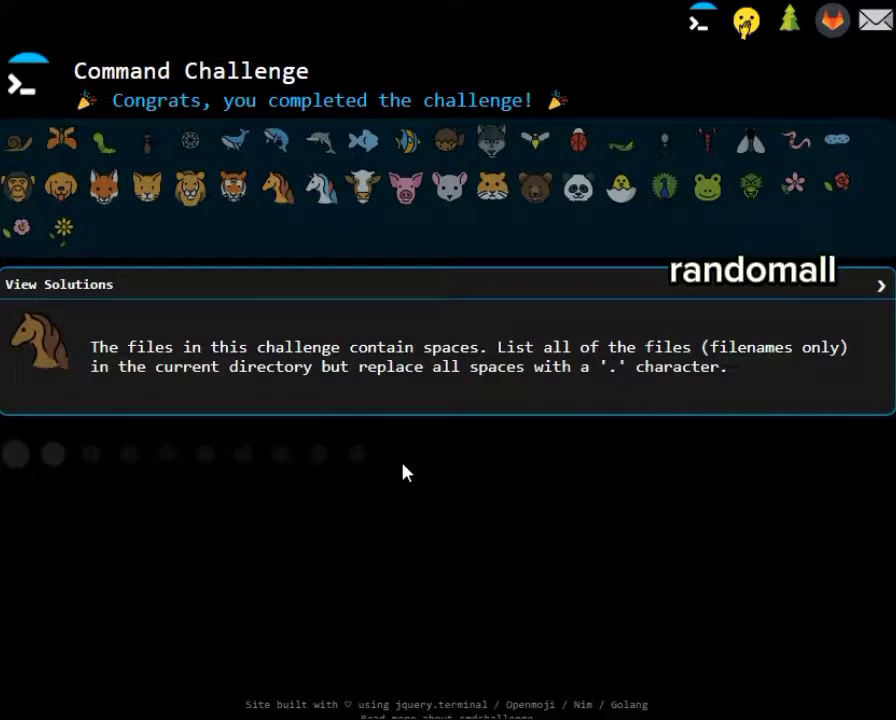
# - List each directory containing .tf files once with dirname **/*tf | sort -u
pyautogui.click(323, 188)
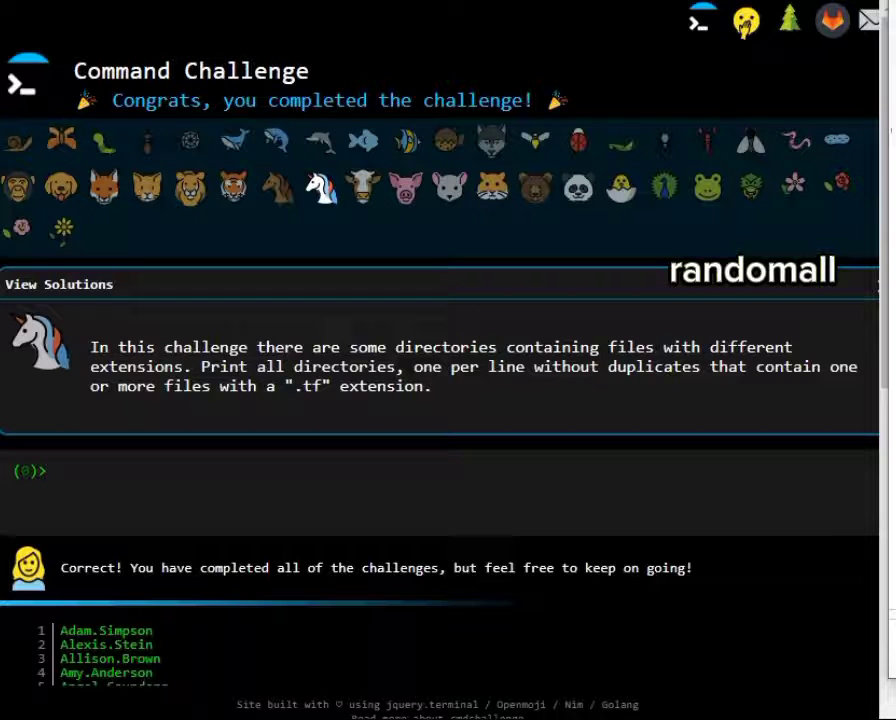
pyautogui.write('dir')
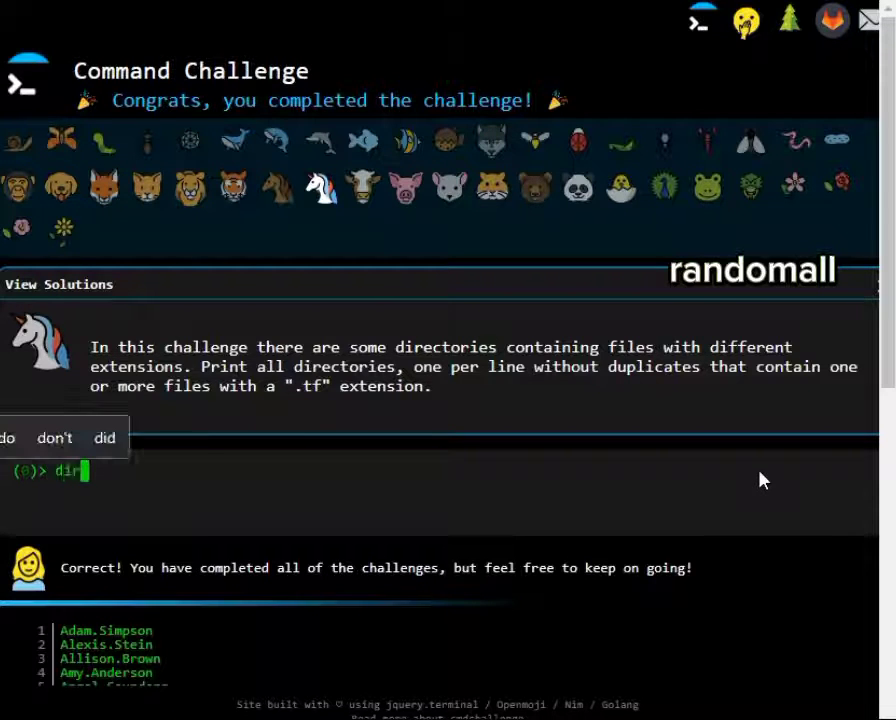
pyautogui.write('nam')
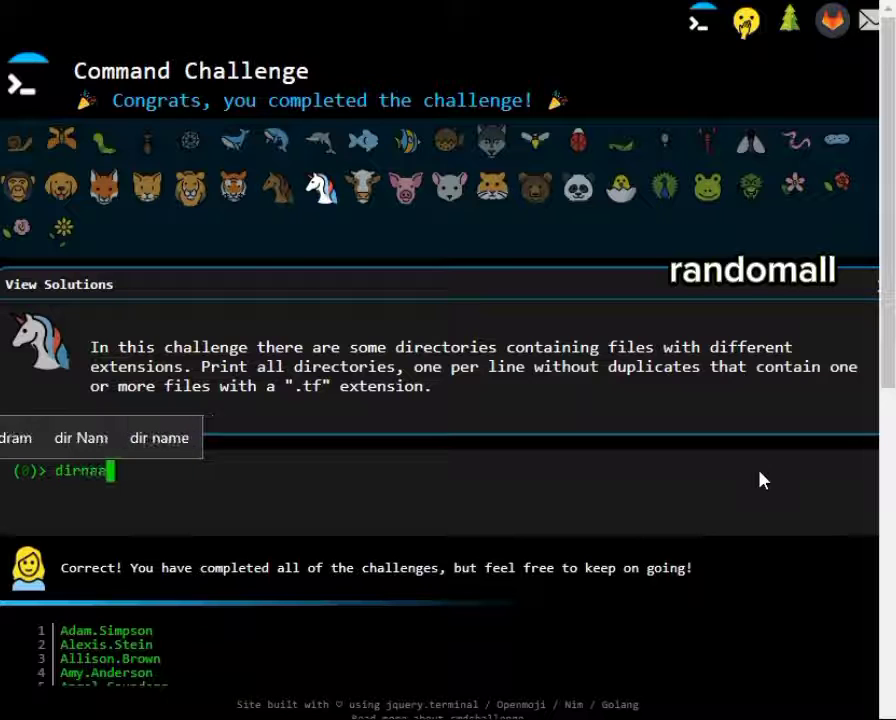
pyautogui.write('e **')
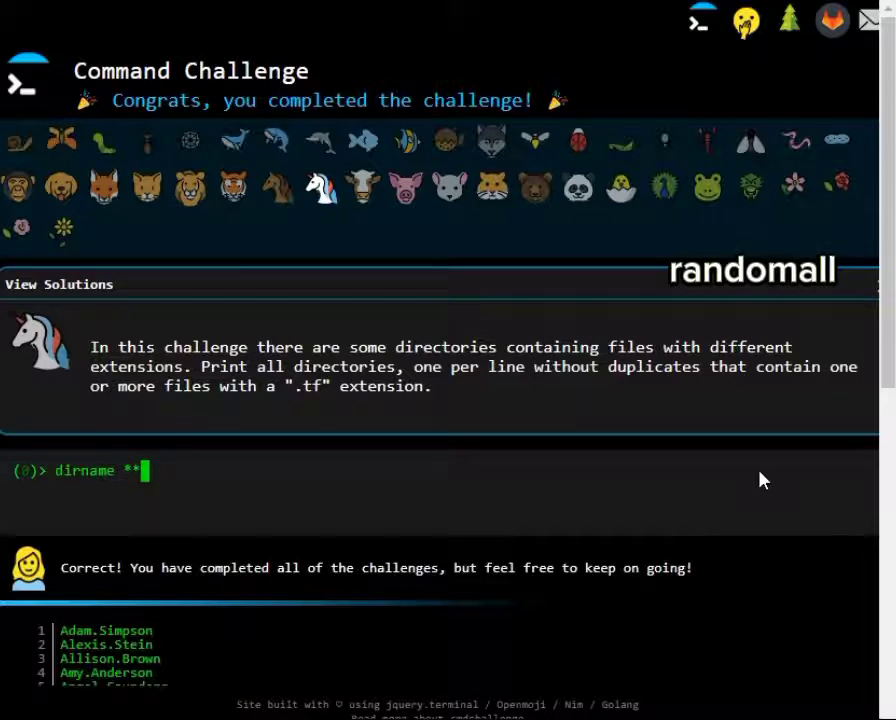
pyautogui.write('/*')
pyautogui.write('*tf ')
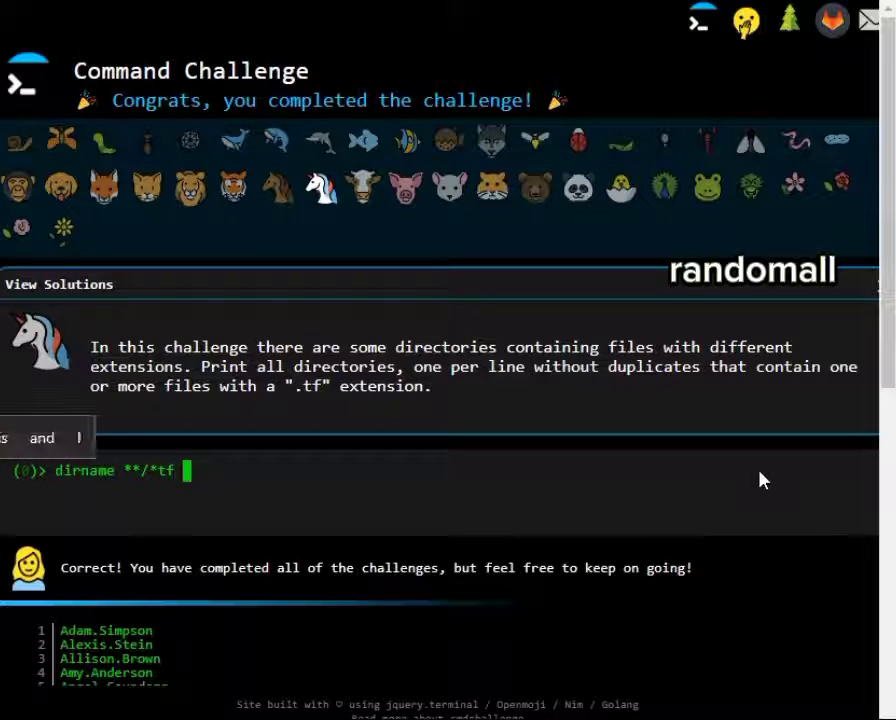
pyautogui.write('| ')
pyautogui.write('so')
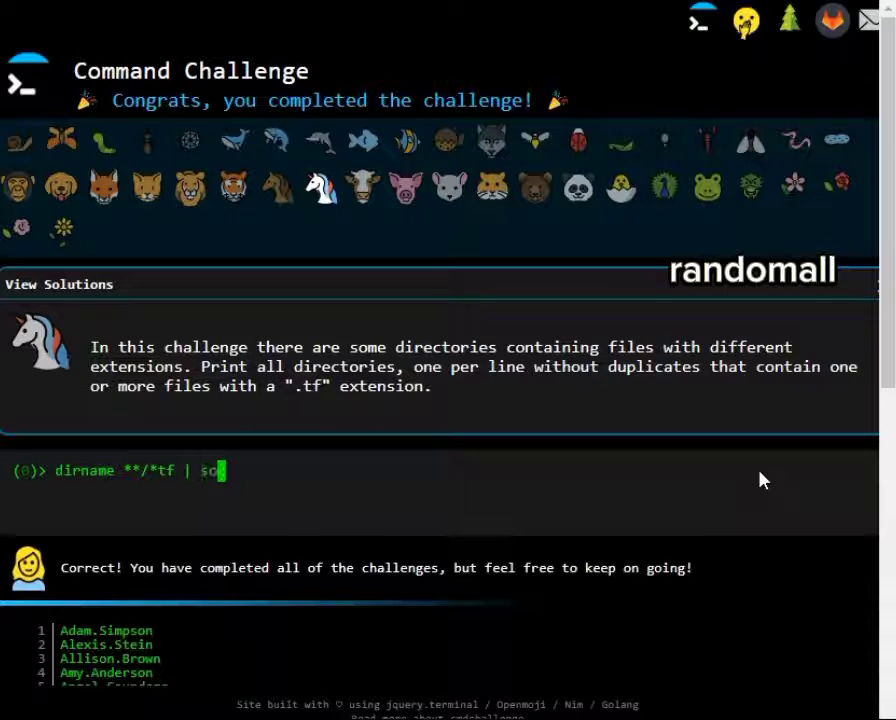
pyautogui.write('rt -u')
pyautogui.press('Return')
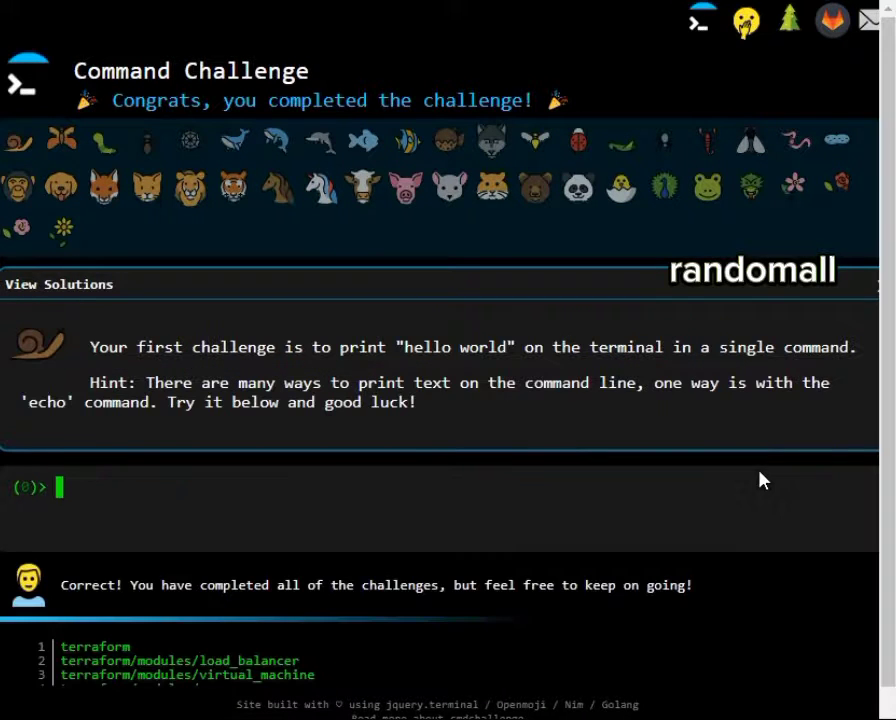
# - Enter find -type f -printf '%f\n' | grep ^[0-9] for number-prefixed filenames
pyautogui.click(360, 190)
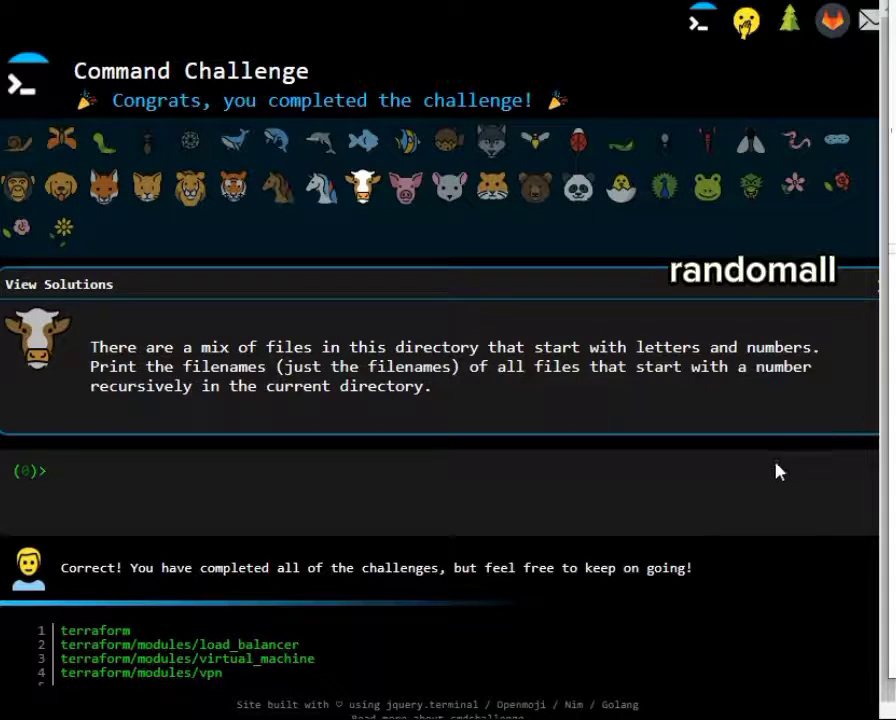
pyautogui.write('find -type f ')
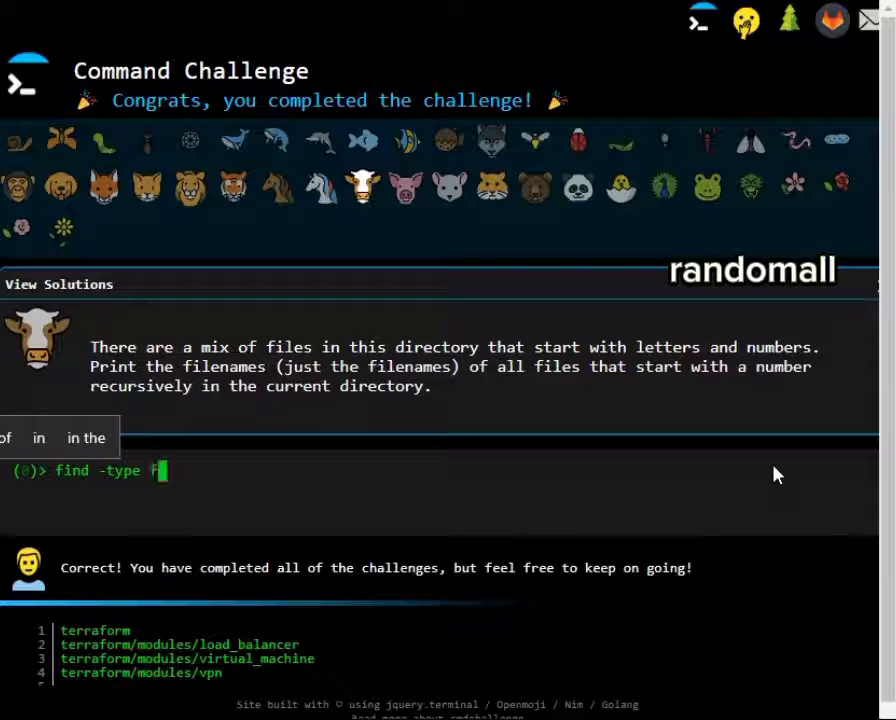
pyautogui.write('-printf ')
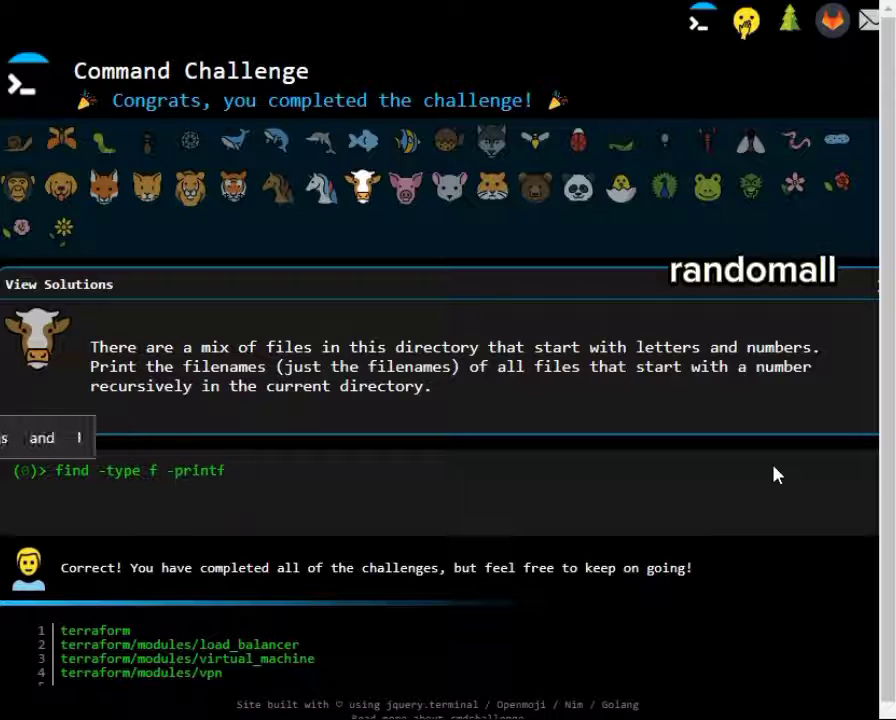
pyautogui.write("'")
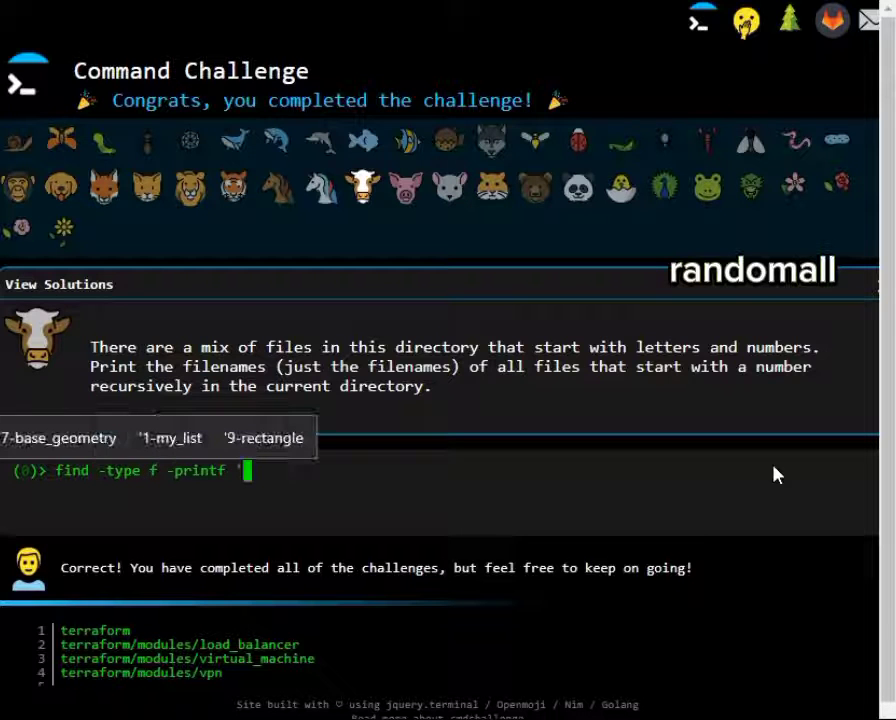
pyautogui.write('%f\\n')
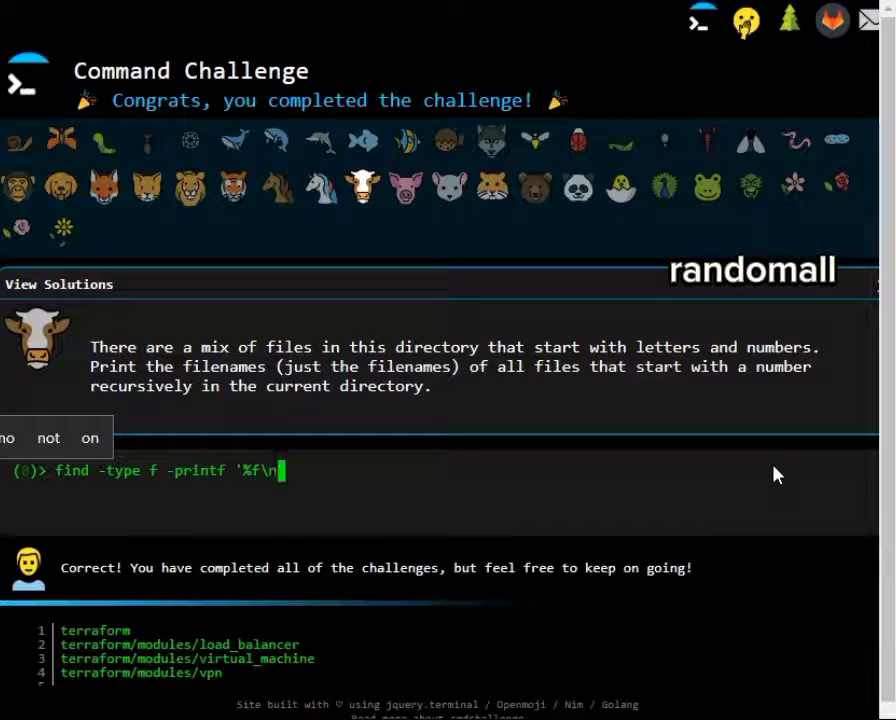
pyautogui.write("''")
pyautogui.press('BackSpace')
pyautogui.write('| grep ^')
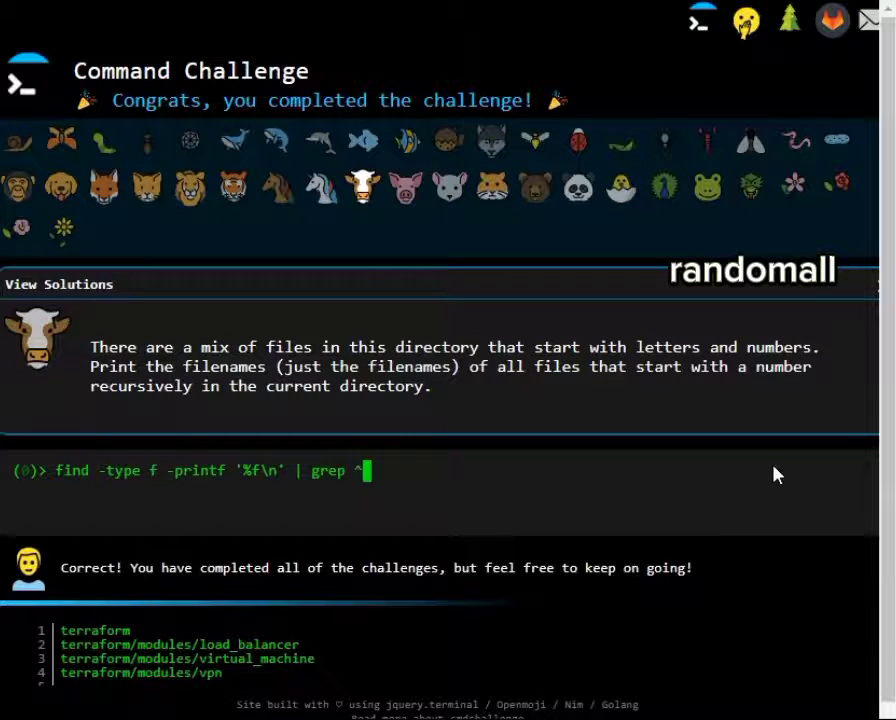
pyautogui.write('[]')
pyautogui.write('0-9')
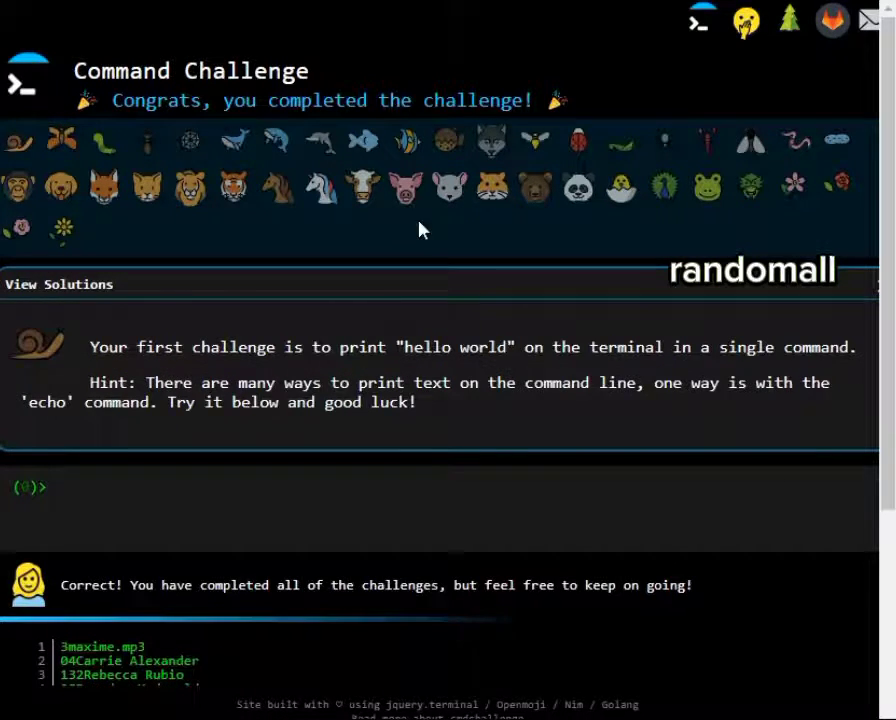
# - Print the 25th line of faces.txt with sed -n '25p' faces.txt
pyautogui.click(366, 190)
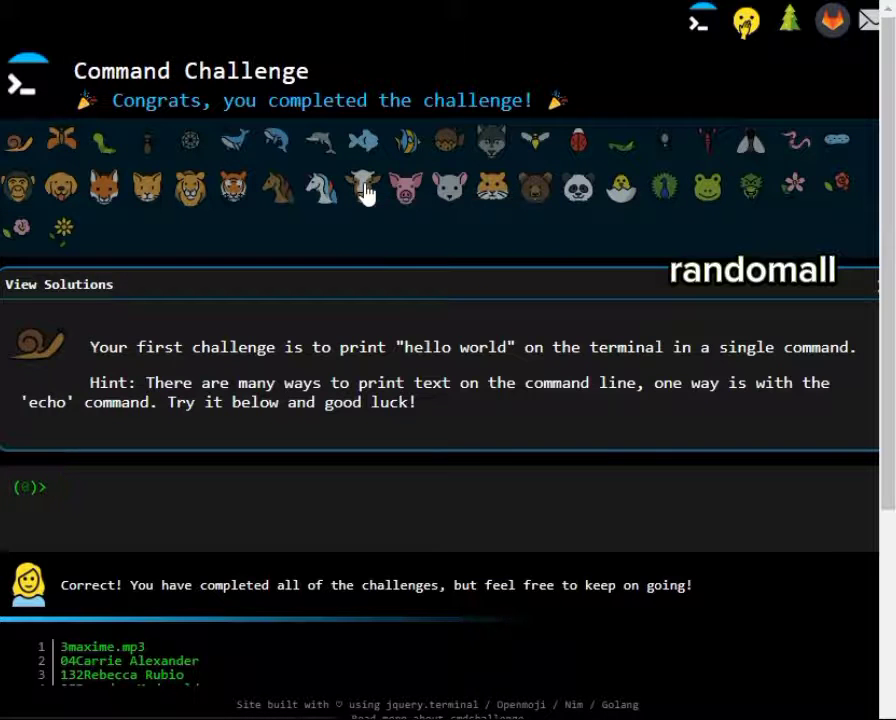
pyautogui.click(407, 190)
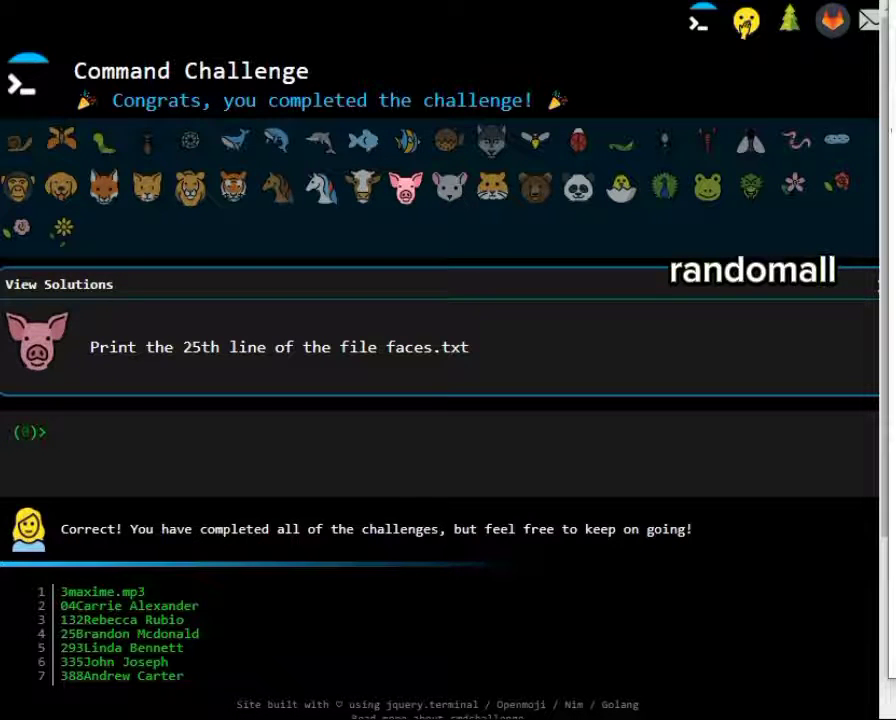
pyautogui.write('sed -n ')
pyautogui.write("'25p'")
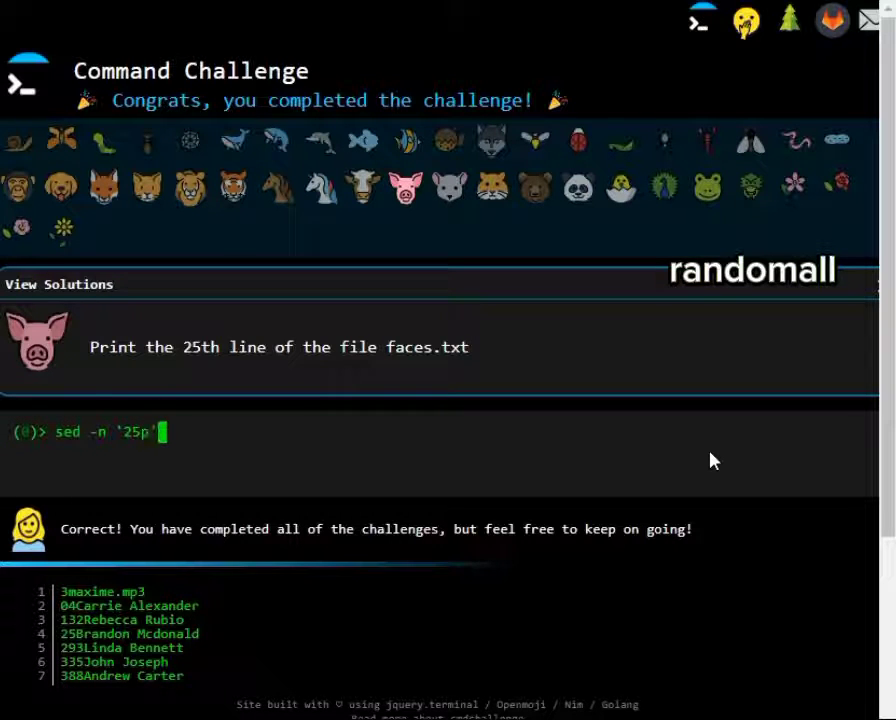
pyautogui.write(' faces  ')
pyautogui.write('txt')
pyautogui.press('Return')
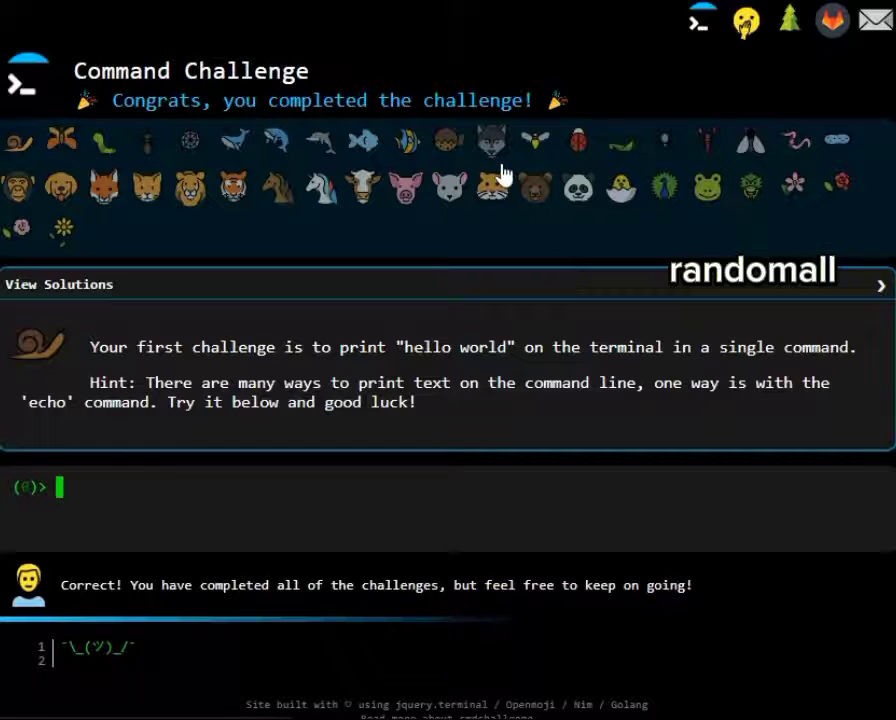
# - Print reverse-me.txt last line first with tac *
pyautogui.click(452, 187)
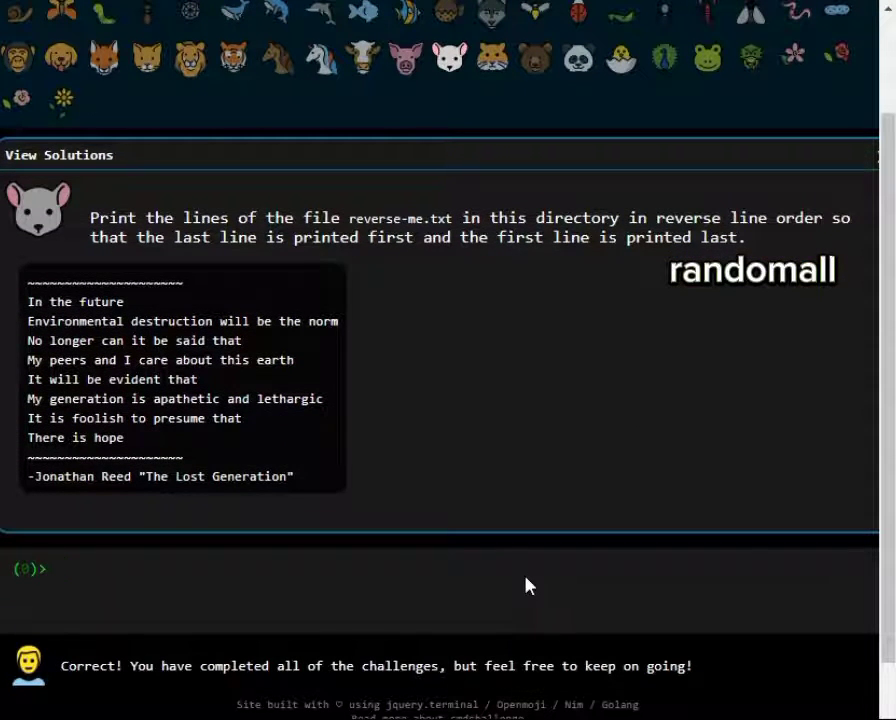
pyautogui.write('tac *')
pyautogui.press('Return')
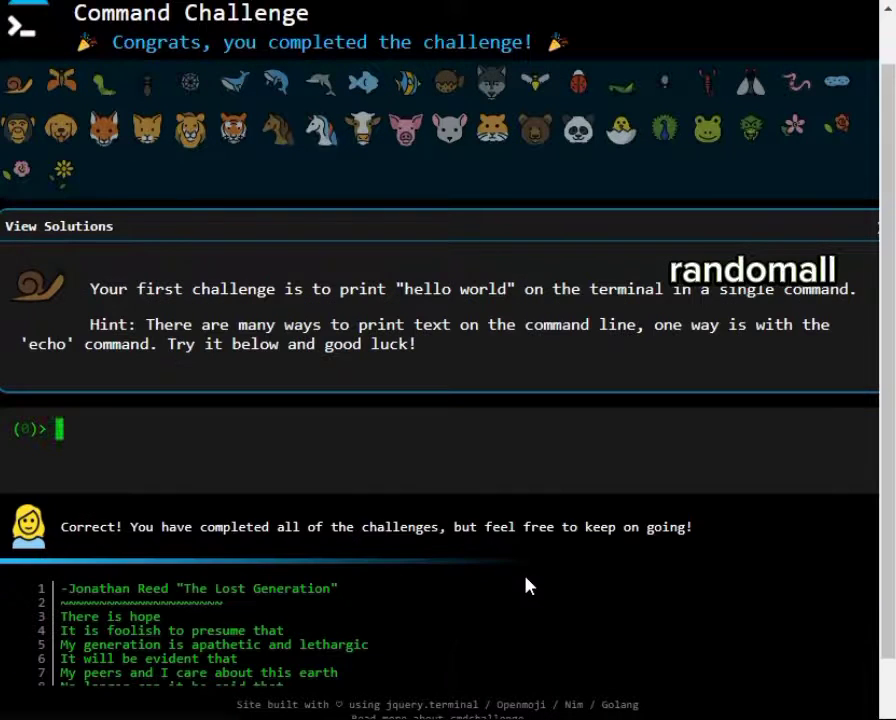
# - Run awk '!c[$0]++' faces.txt to keep each face's first occurrence
pyautogui.click(493, 130)
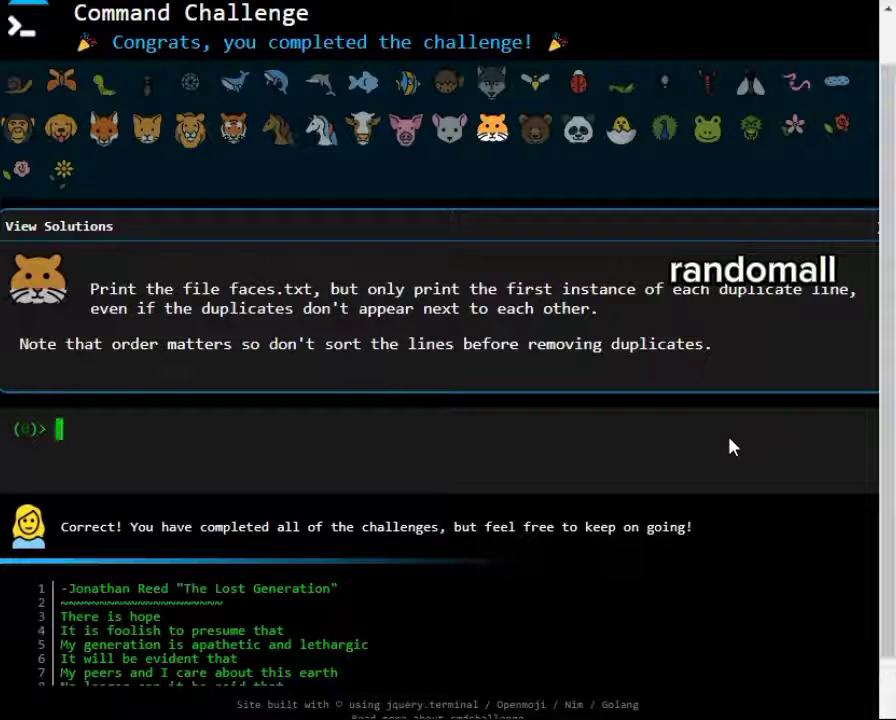
pyautogui.write('awk')
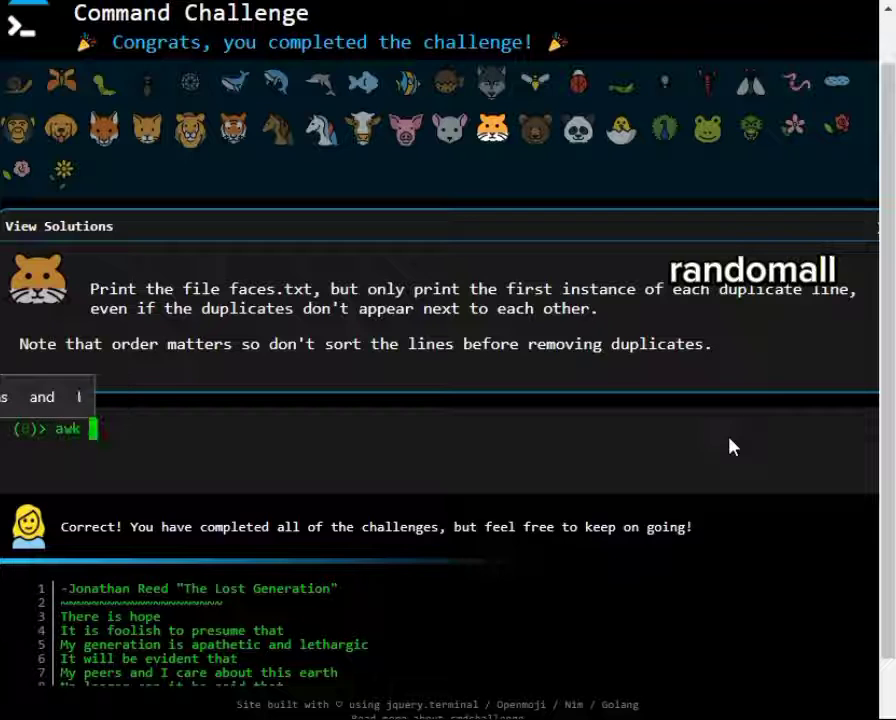
pyautogui.write(" '")
pyautogui.write('!')
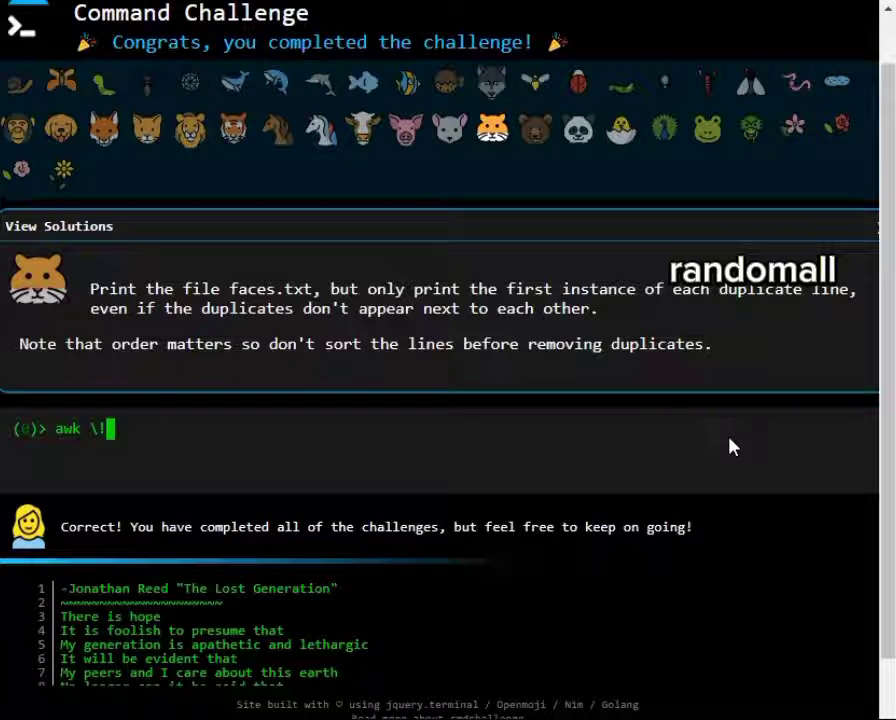
pyautogui.press('BackSpace')
pyautogui.press('BackSpace')
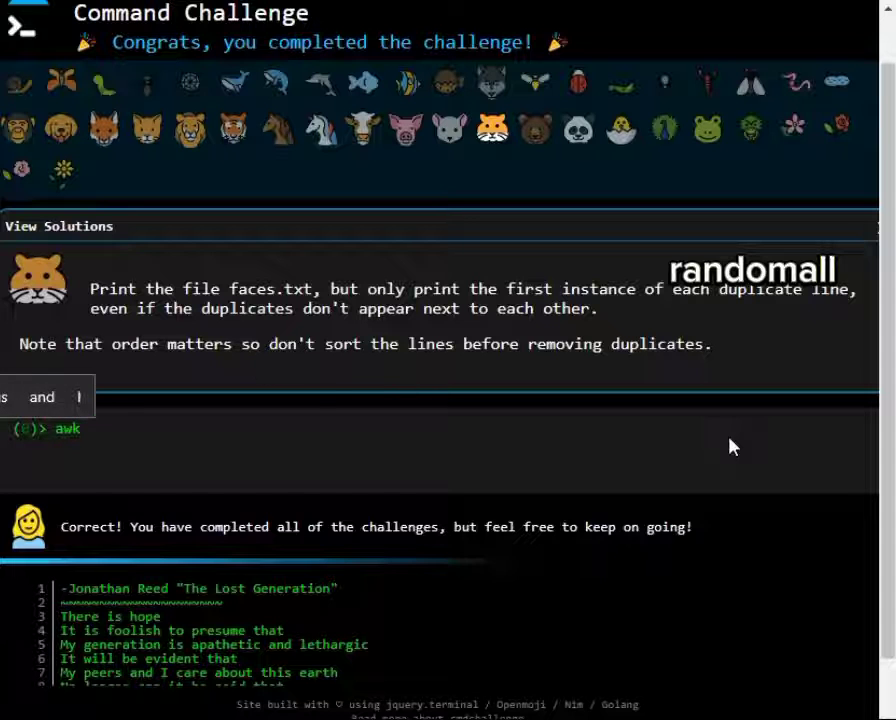
pyautogui.write("'!")
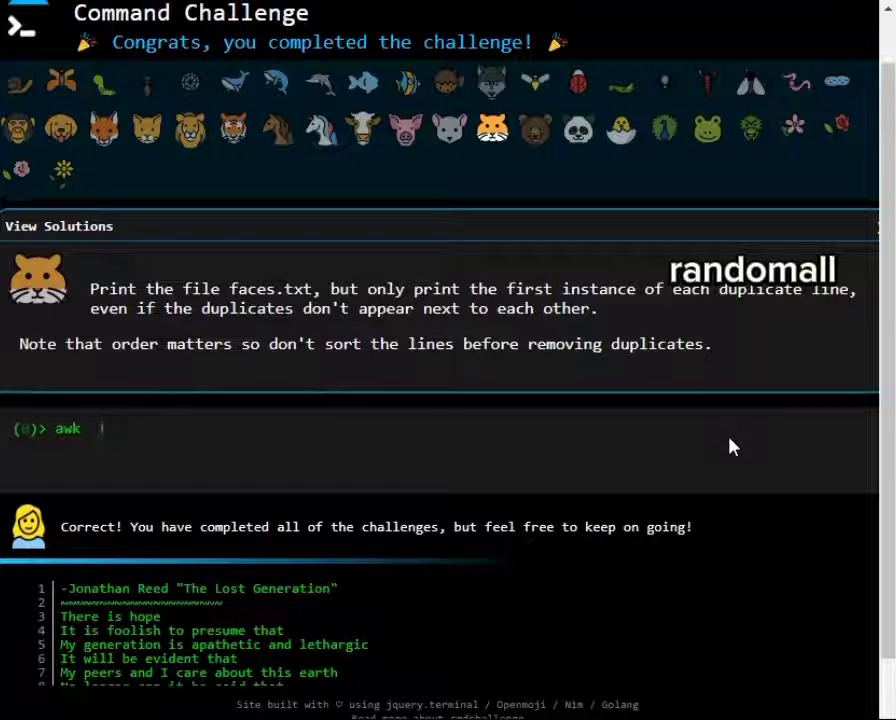
pyautogui.write('c')
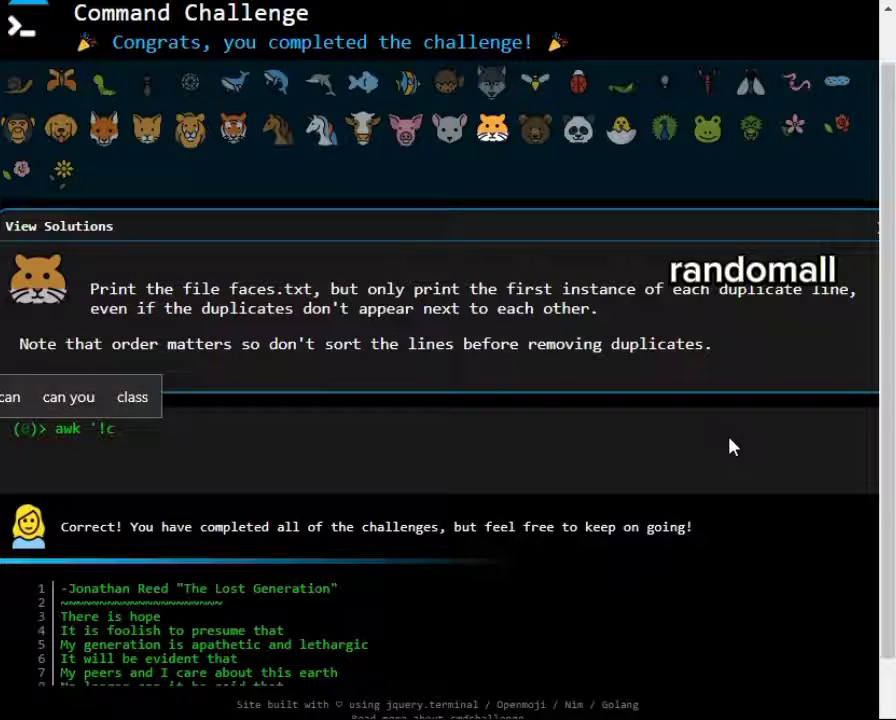
pyautogui.write('[')
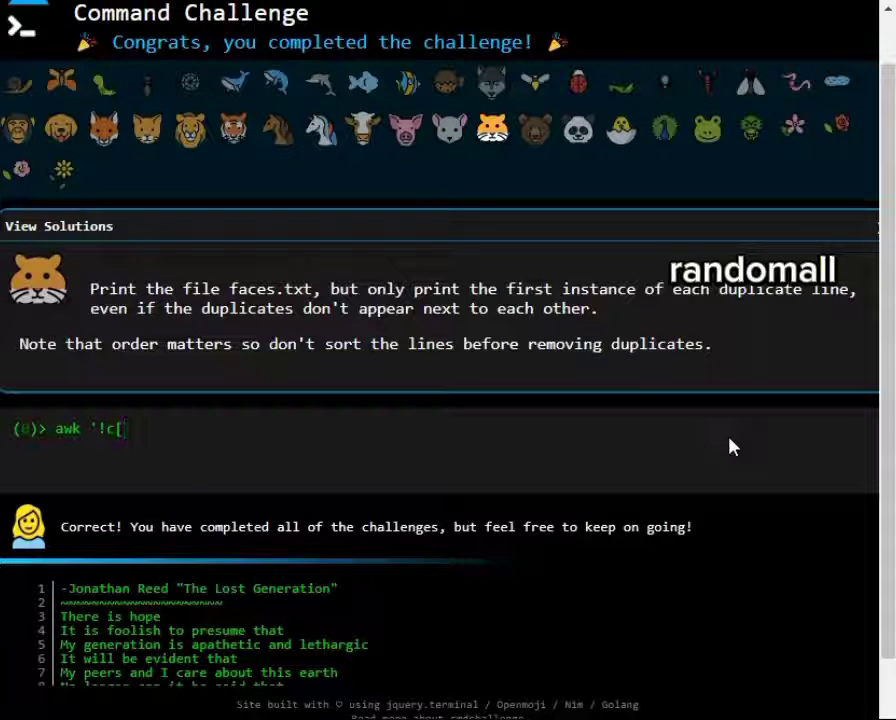
pyautogui.write('$0')
pyautogui.write(']')
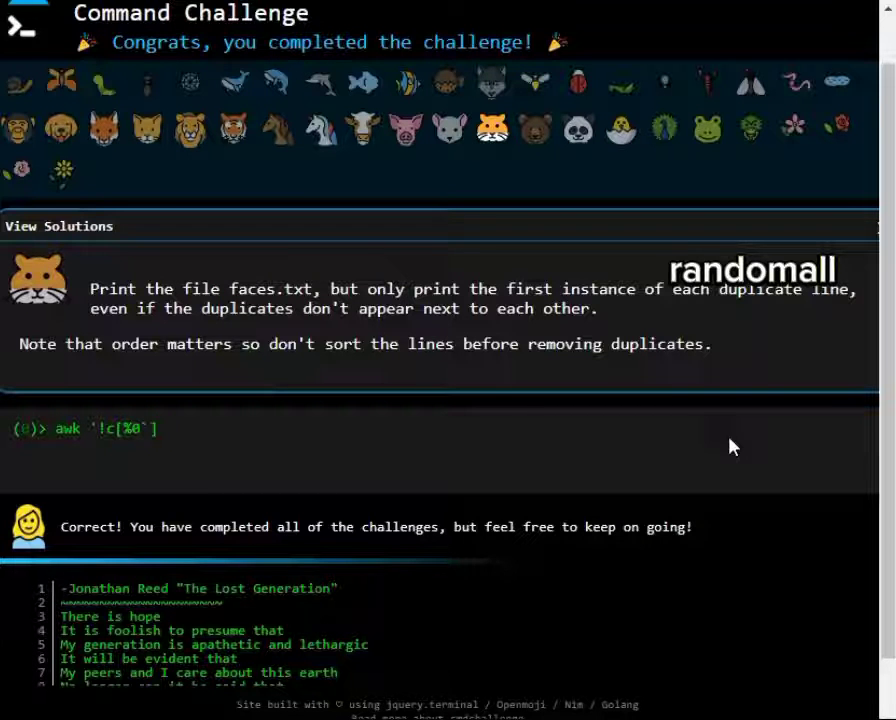
pyautogui.write('++')
pyautogui.press('Tab')
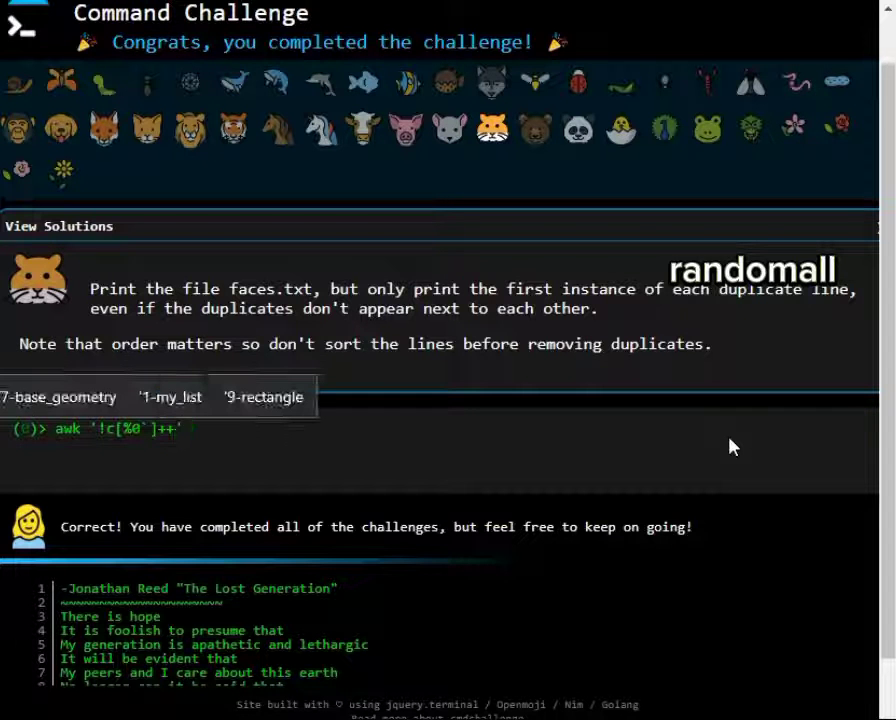
pyautogui.press('BackSpace')
pyautogui.press('BackSpace')
pyautogui.press('Left')
pyautogui.press('Left')
pyautogui.press('Left')
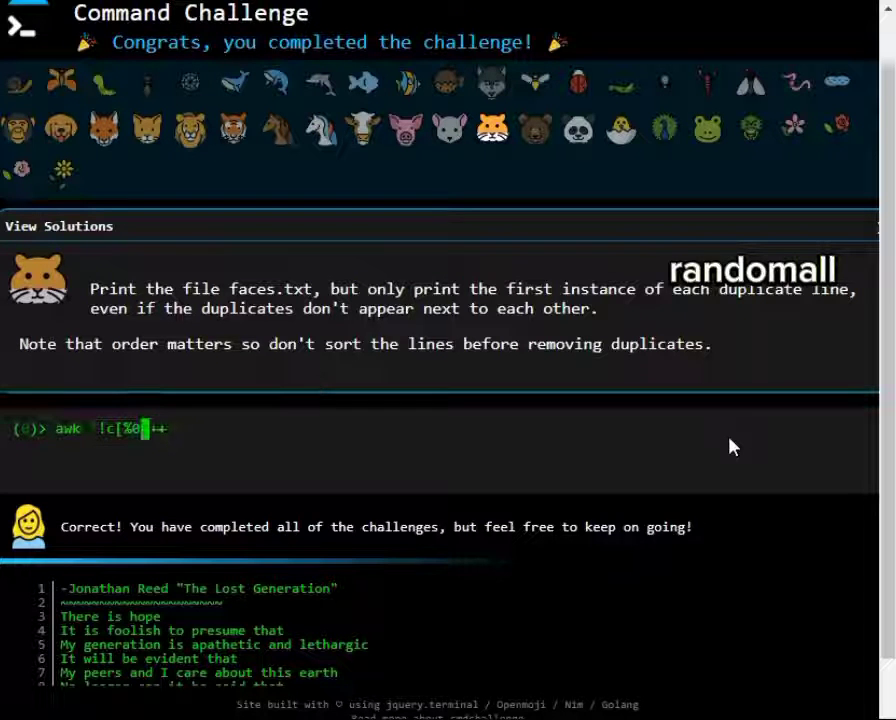
pyautogui.press('End')
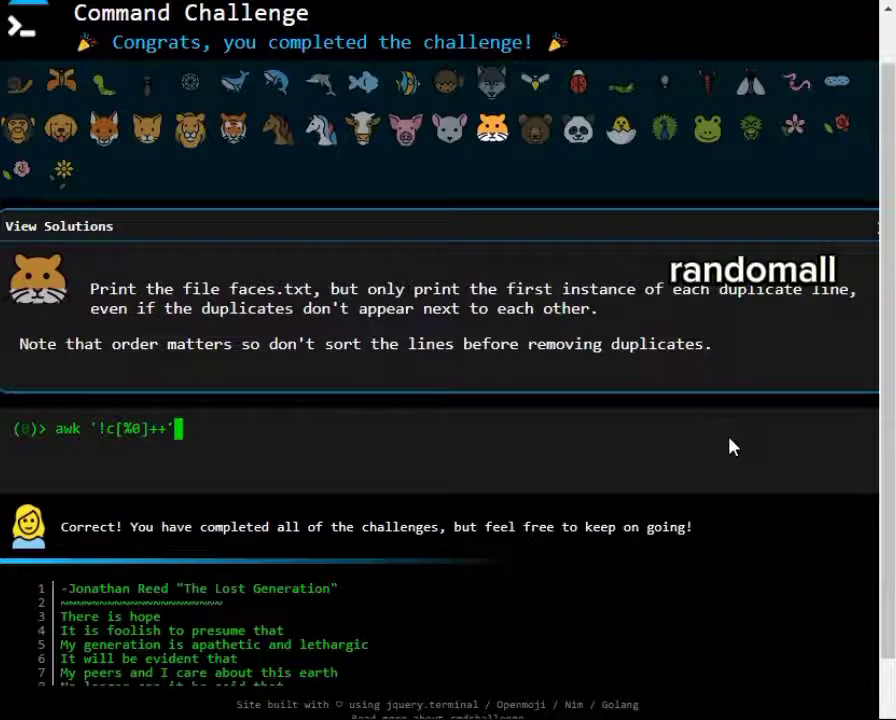
pyautogui.write(' face')
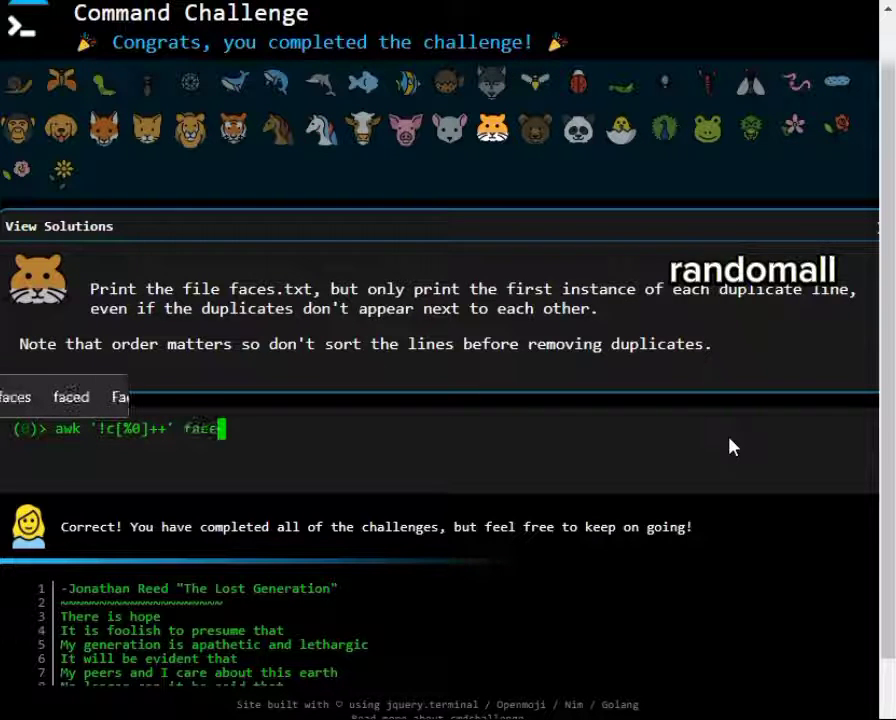
pyautogui.write('s.txt')
pyautogui.press('Return')
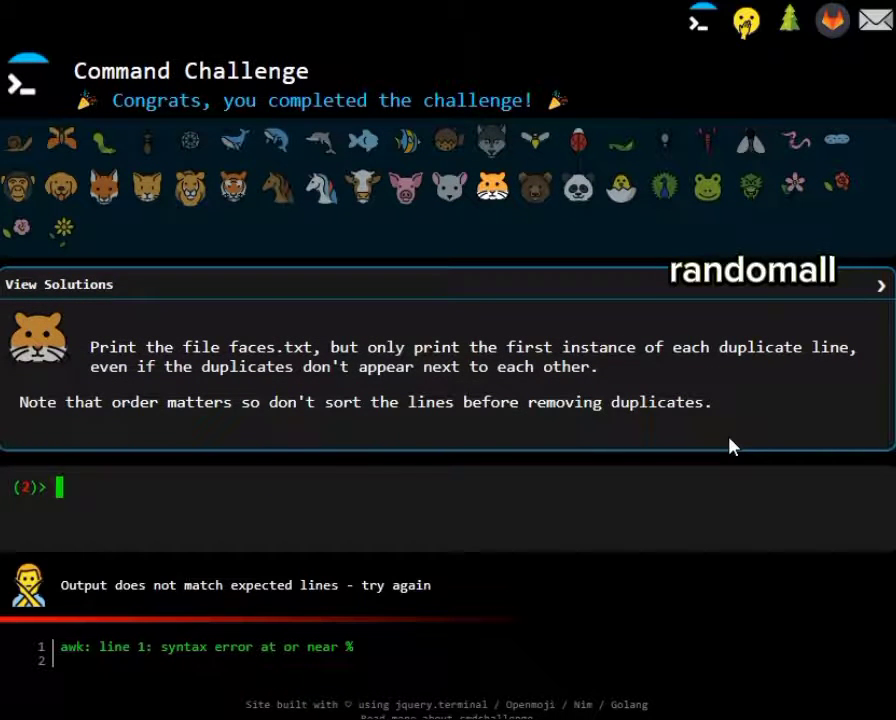
# - Fix the failed awk command by changing % to $ and resubmit it
pyautogui.press('Up')
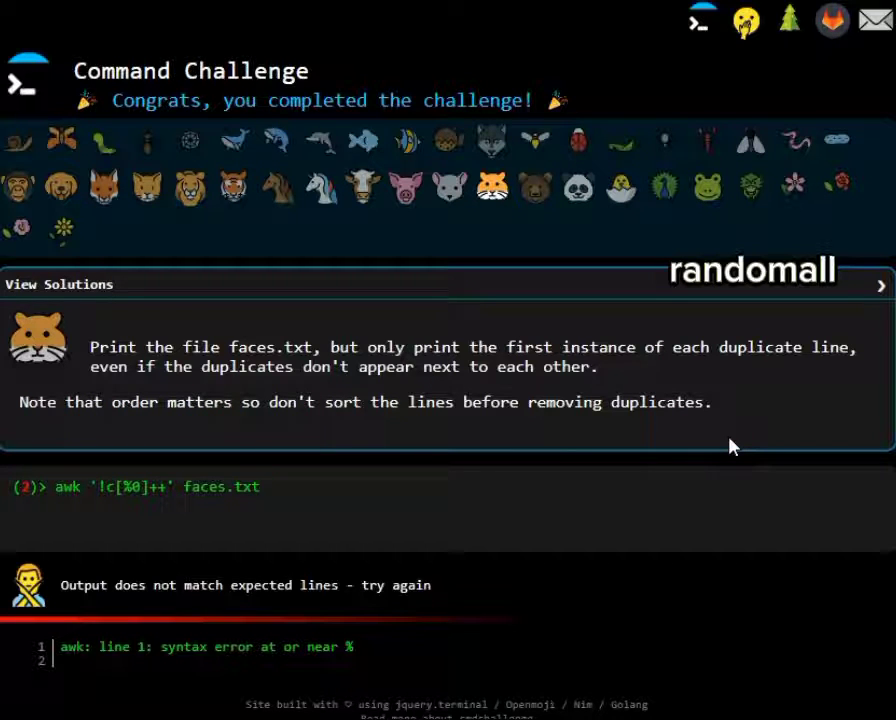
pyautogui.press('Left')
pyautogui.press('Left')
pyautogui.press('Left')
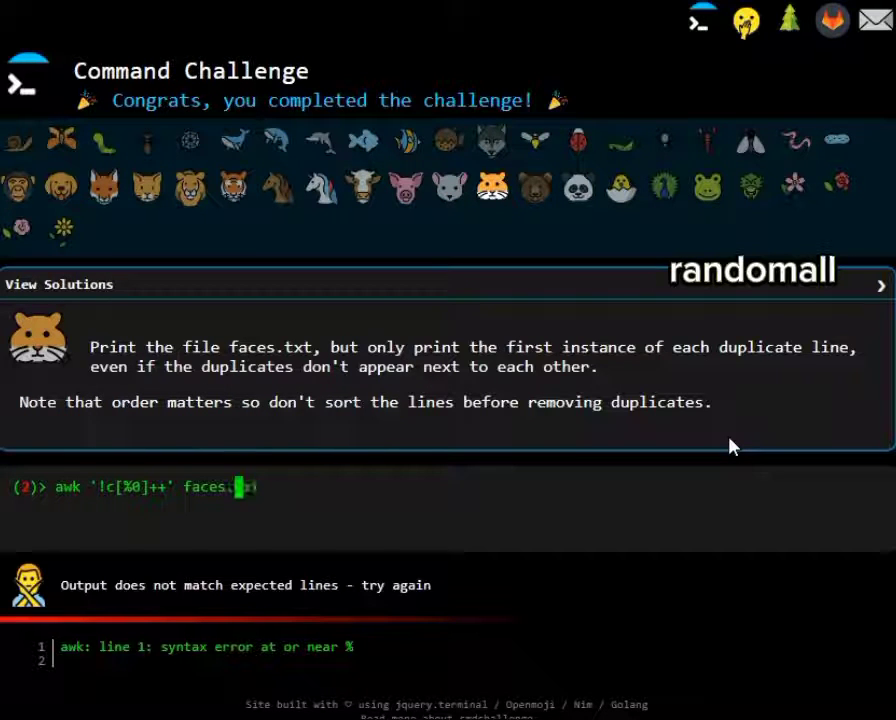
pyautogui.press('Left')
pyautogui.press('Left')
pyautogui.press('Left')
pyautogui.press('Left')
pyautogui.press('Left')
pyautogui.press('Left')
pyautogui.press('Left')
pyautogui.press('Left')
pyautogui.press('Left')
pyautogui.press('Left')
pyautogui.press('Left')
pyautogui.press('BackSpace')
pyautogui.write('$$')
pyautogui.press('Return')
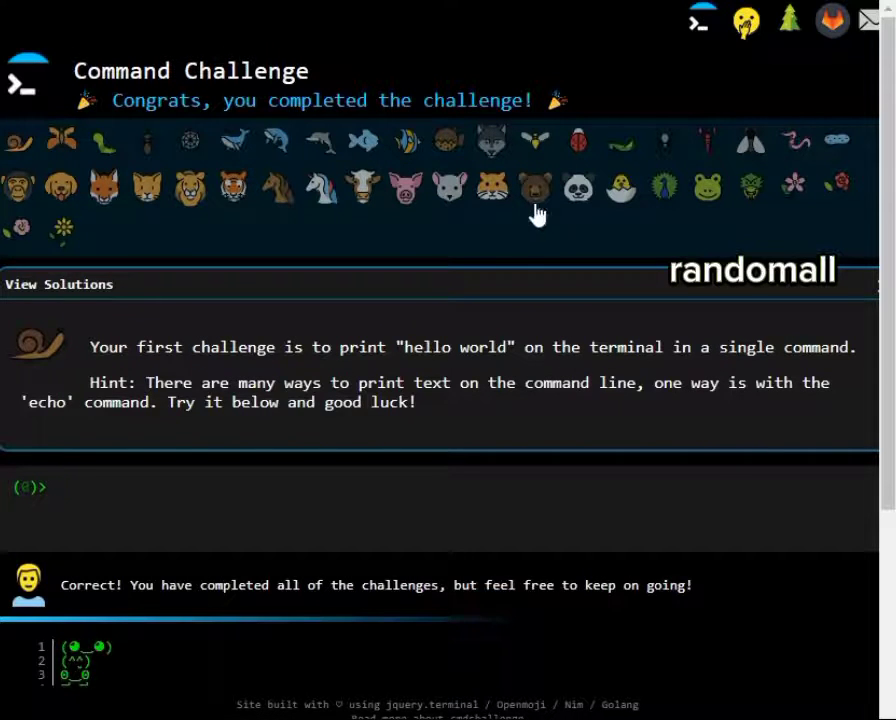
# - On the prime-counting challenge, type cat random-numbers.txt | sort | uniq | factor | awk
pyautogui.click(494, 192)
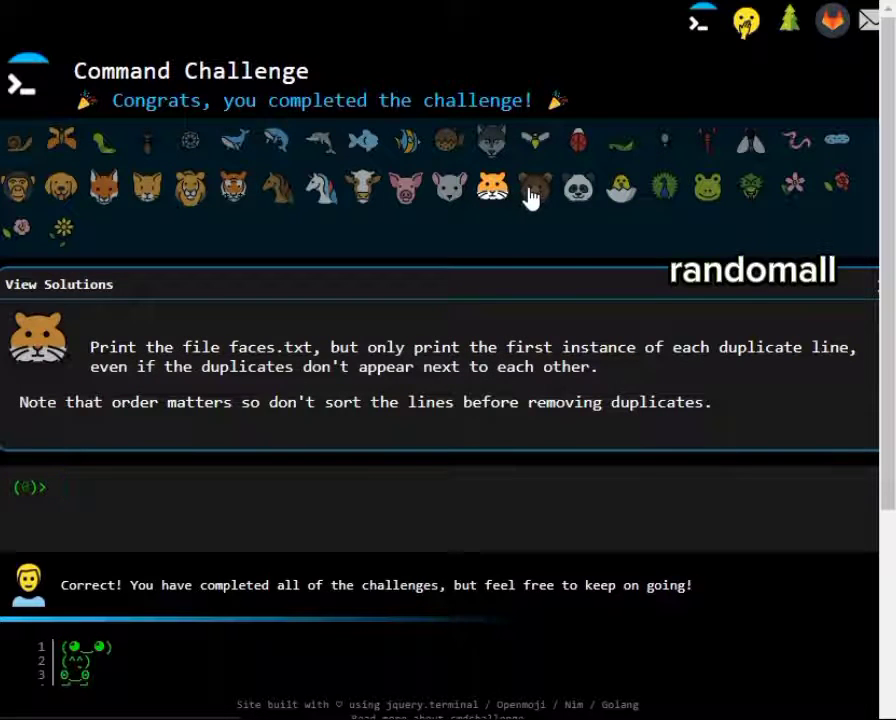
pyautogui.click(530, 192)
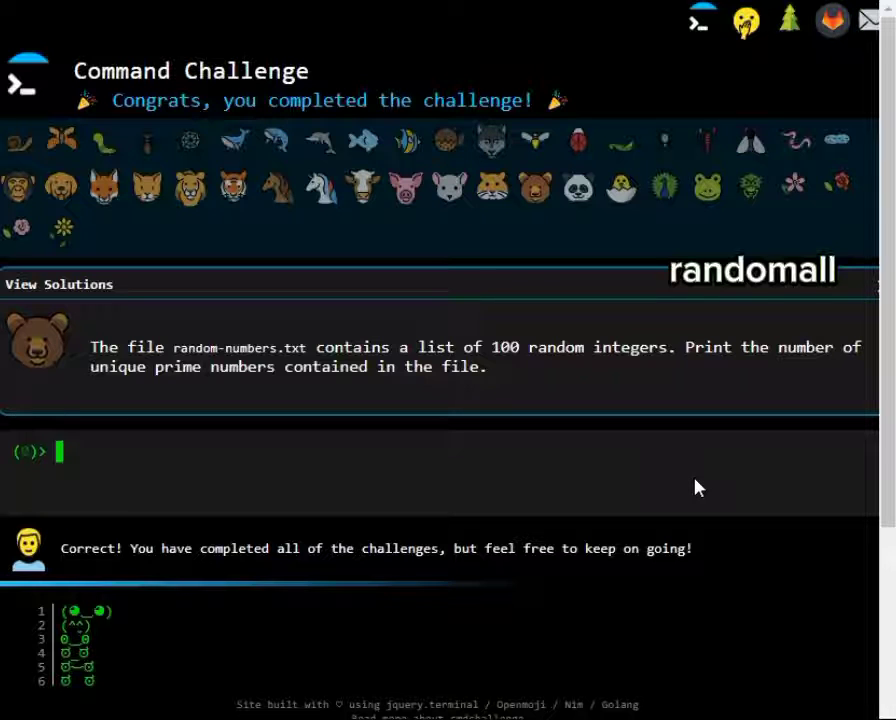
pyautogui.write('cat r')
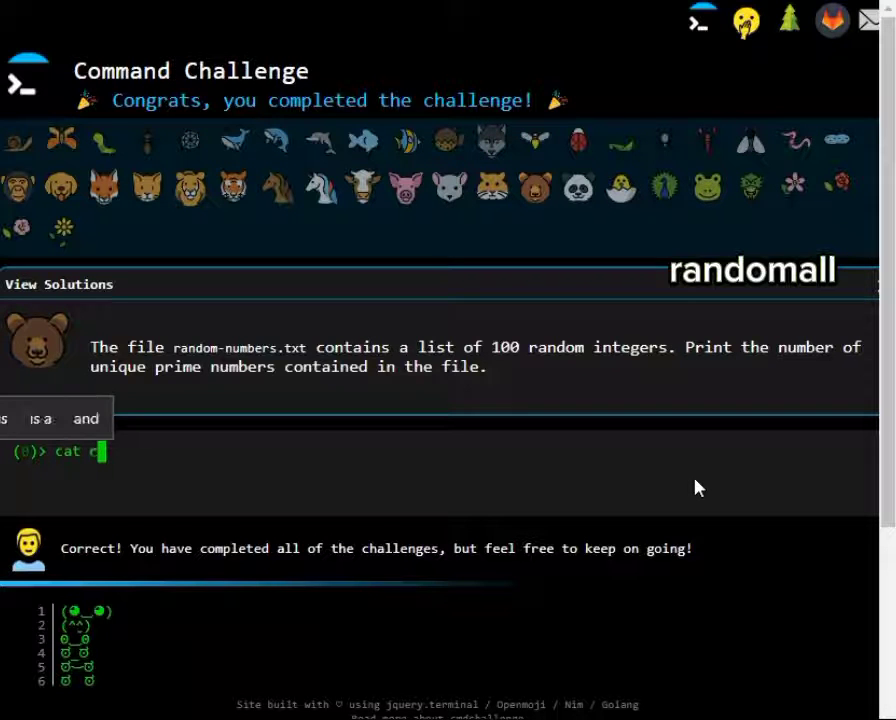
pyautogui.write('andom')
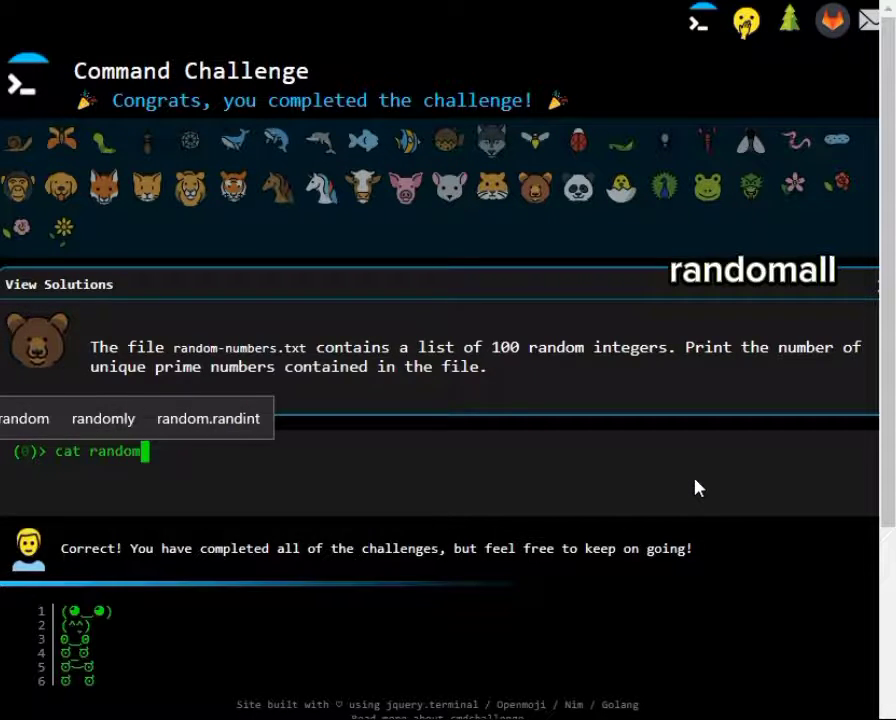
pyautogui.write('-numbe')
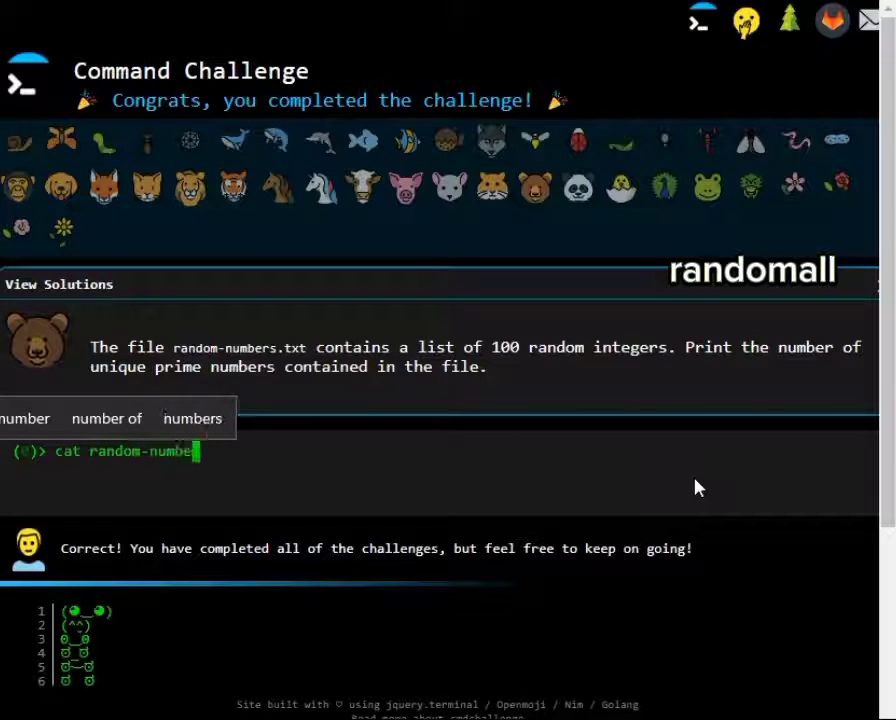
pyautogui.write('rs.t')
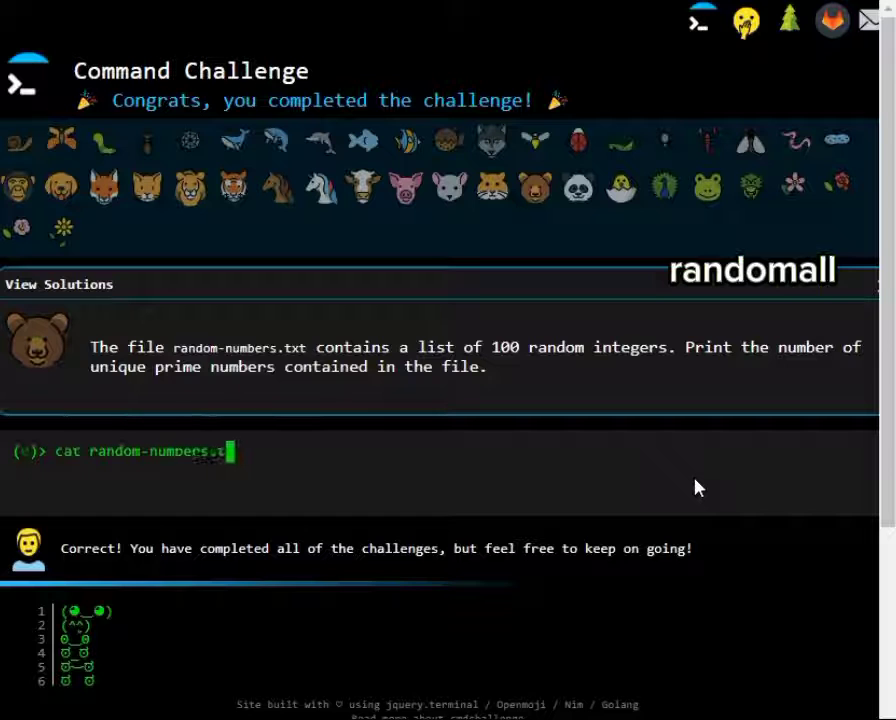
pyautogui.write('xt | fort')
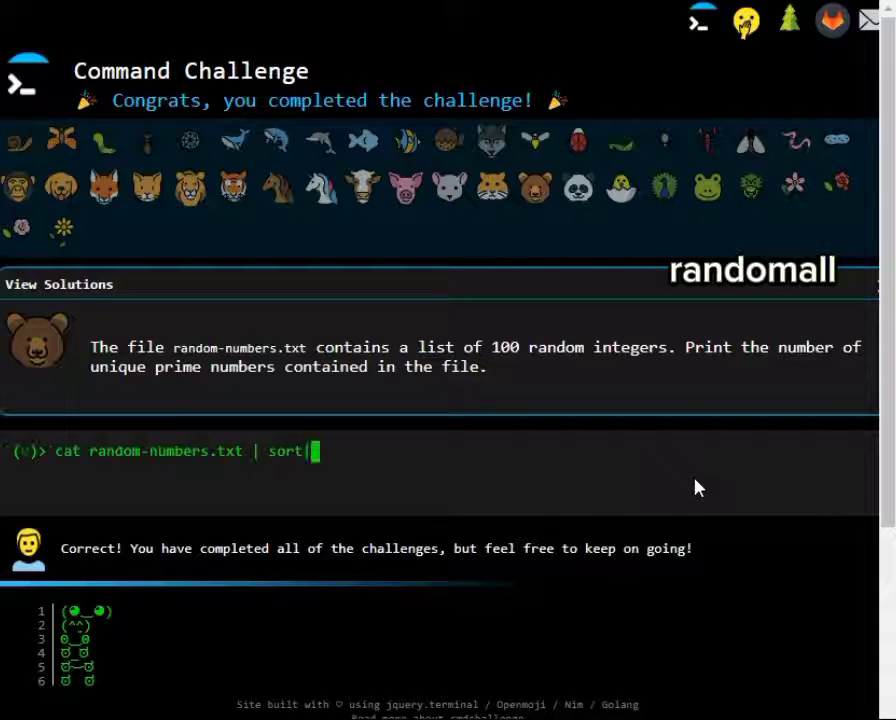
pyautogui.write(' |uni')
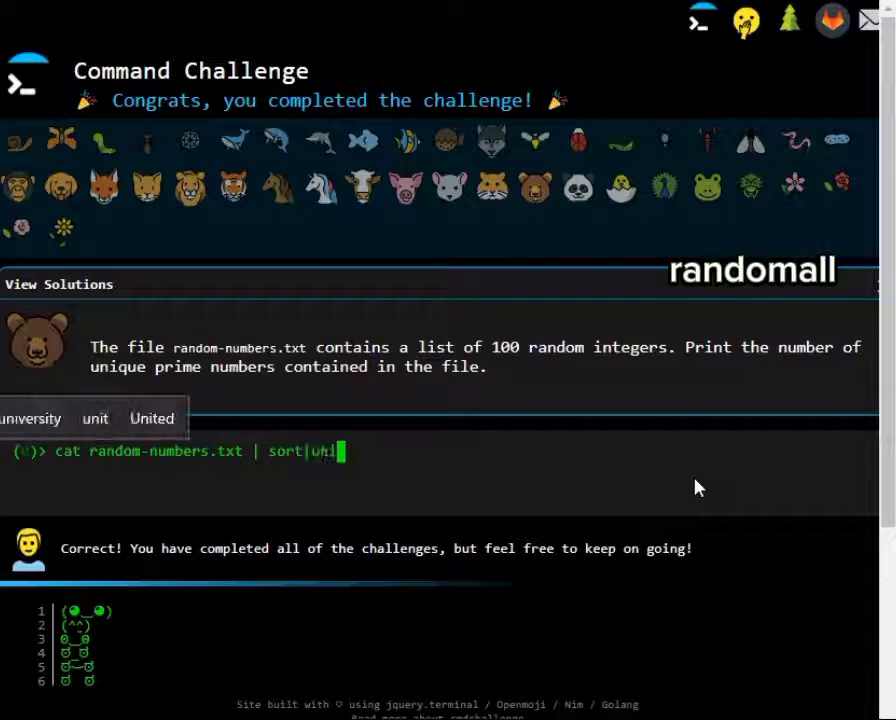
pyautogui.write('q |')
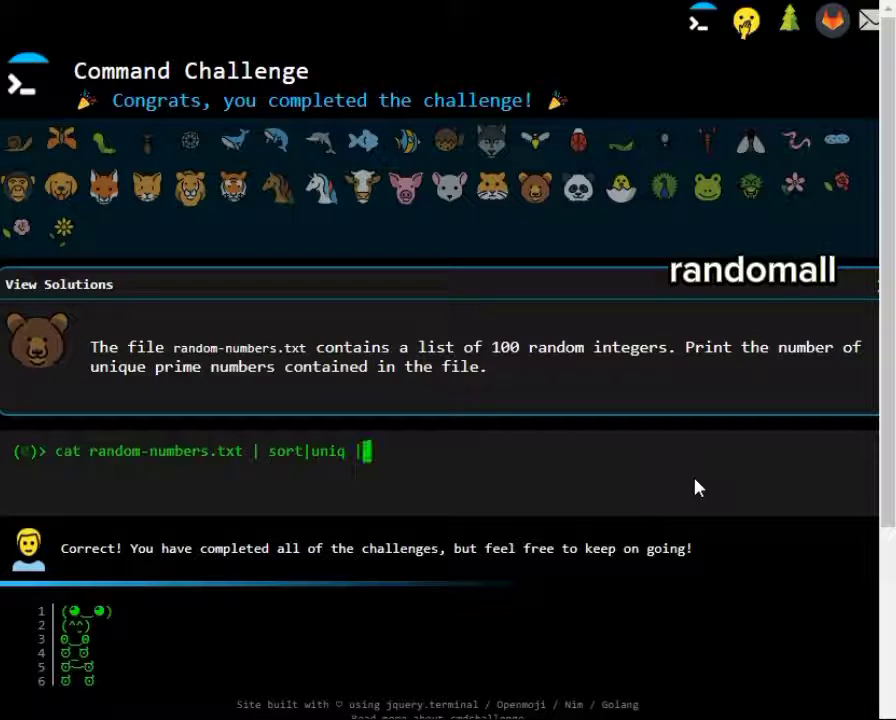
pyautogui.write(' factor |')
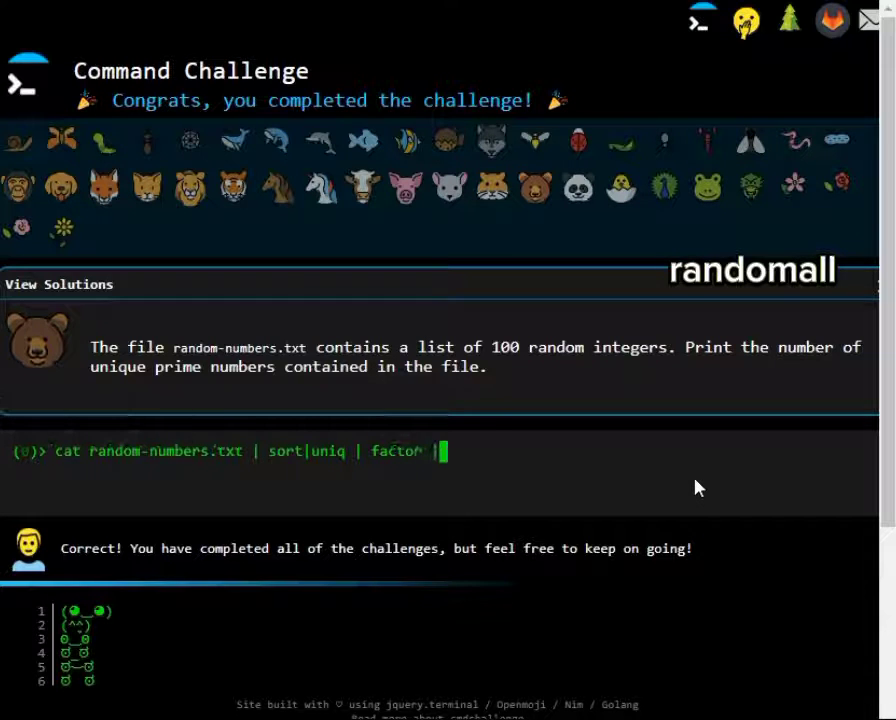
pyautogui.write(' aw')
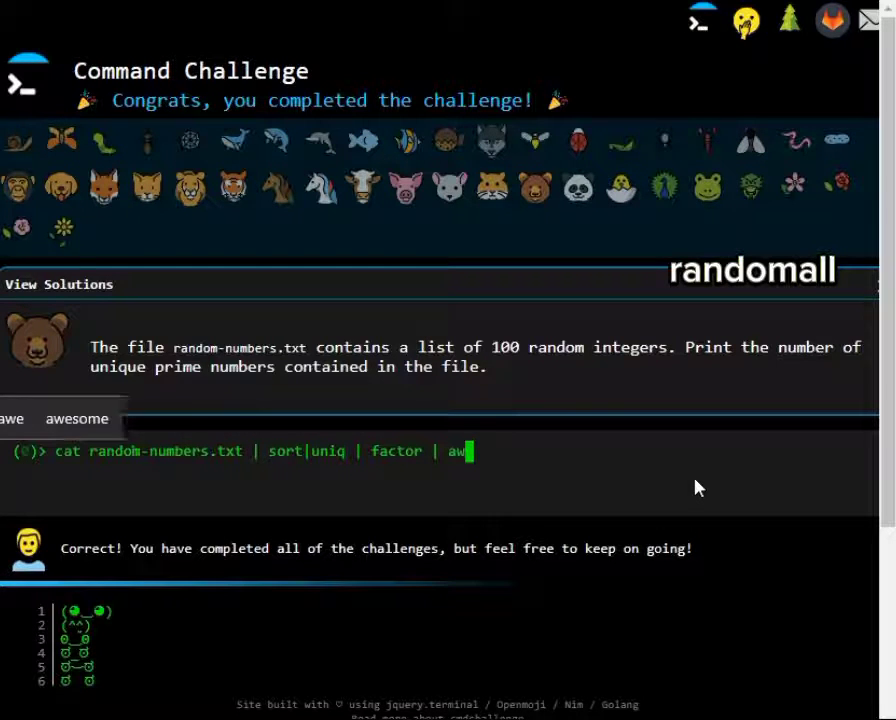
pyautogui.write("k 'NF==2'| wc -l")
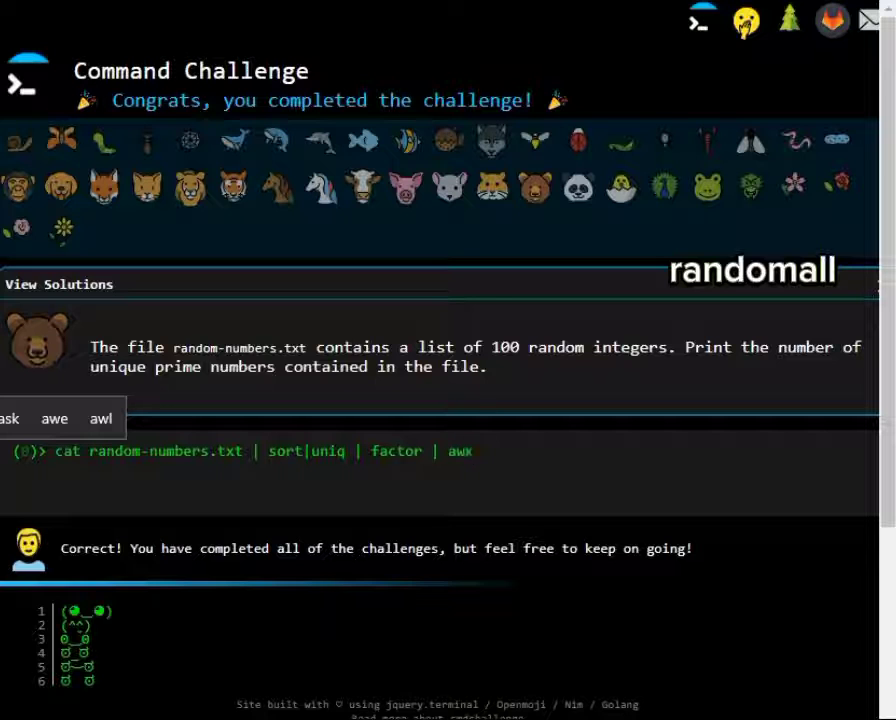
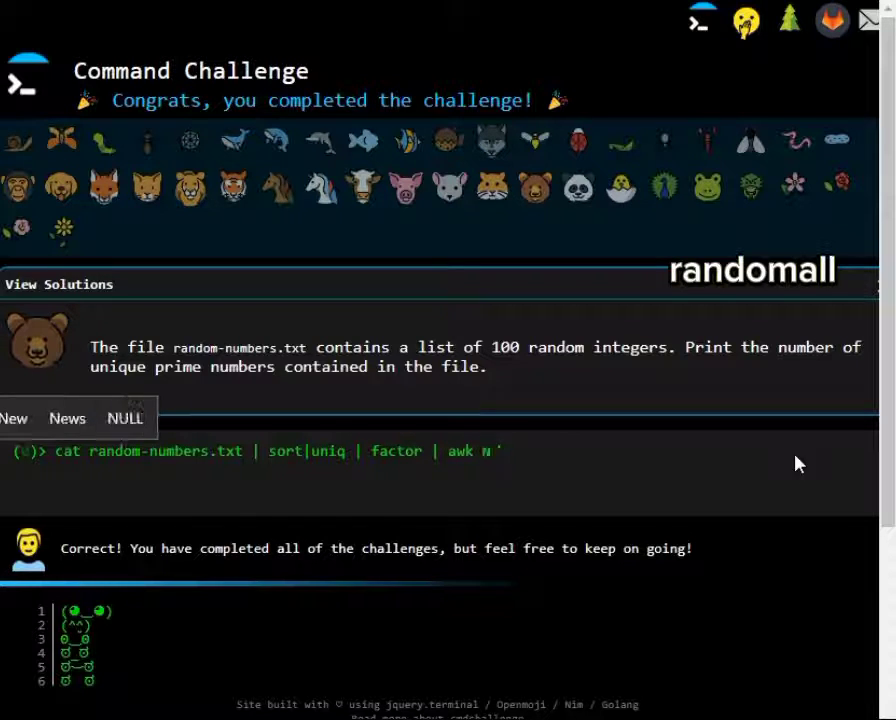
# - Run the awk 'NF==2' | wc -l pipeline for output 12, then go to the common-IP access-log challenge
pyautogui.write("'NF")
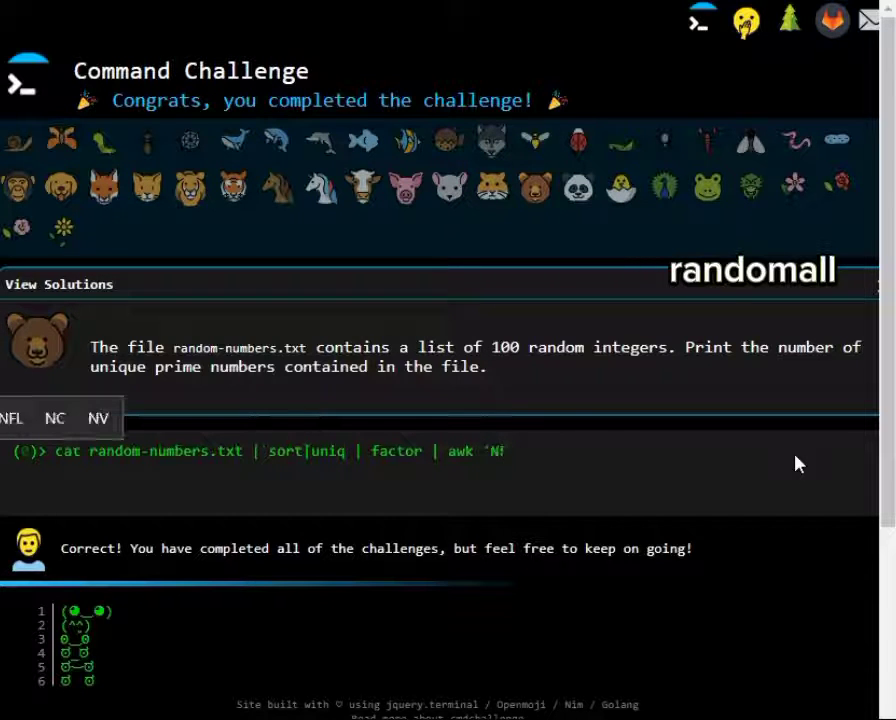
pyautogui.write('==')
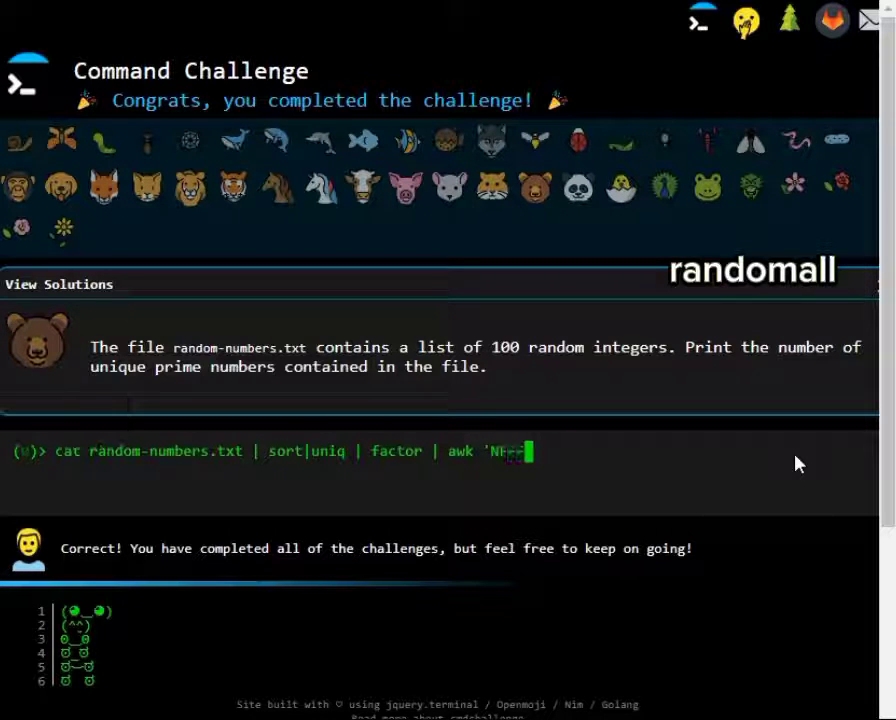
pyautogui.write("2'")
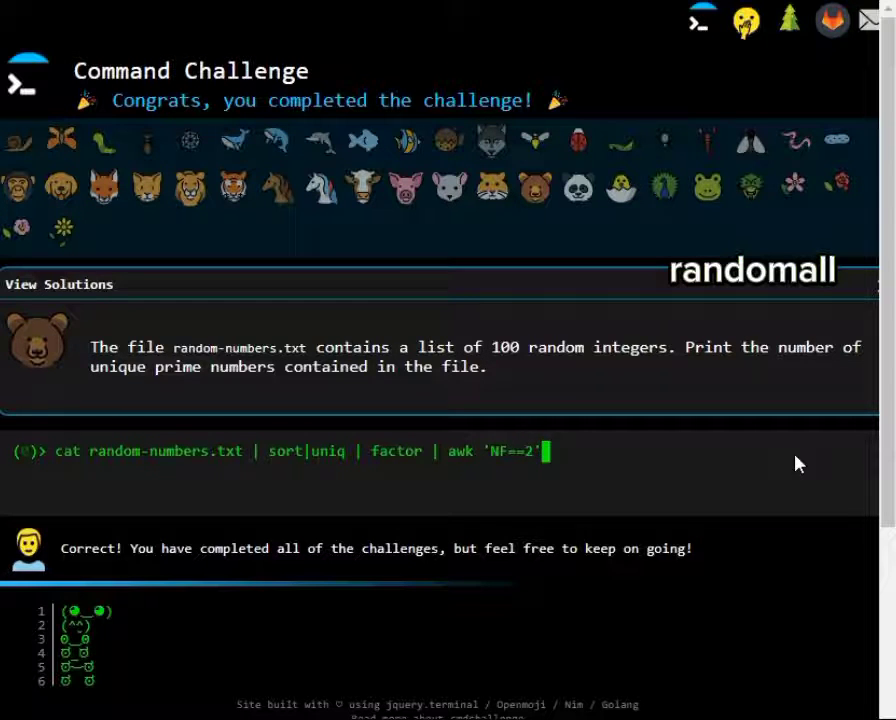
pyautogui.write('|')
pyautogui.write(' wc -l')
pyautogui.press('Return')
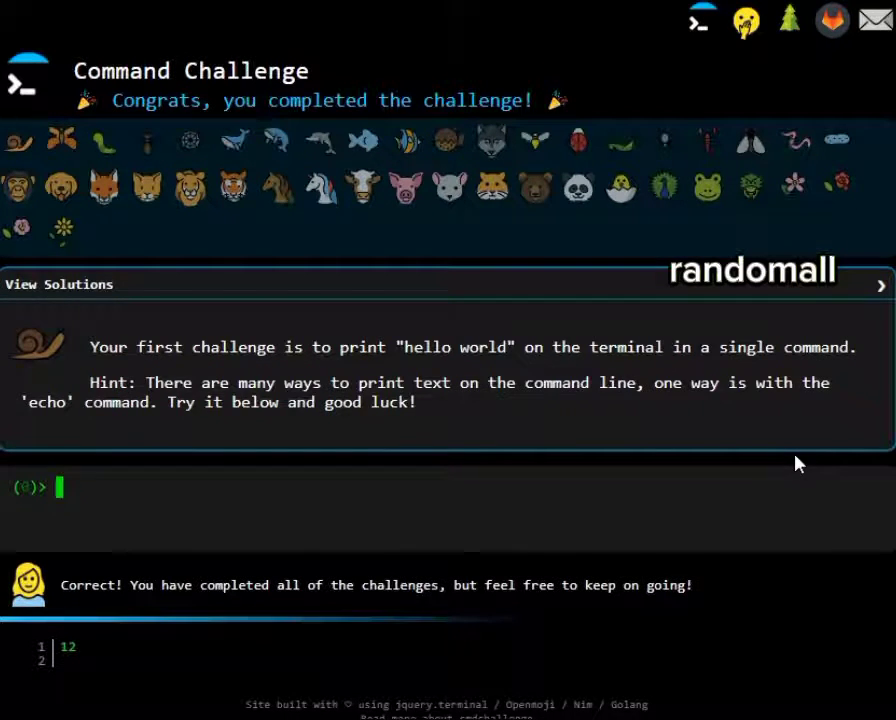
pyautogui.click(543, 201)
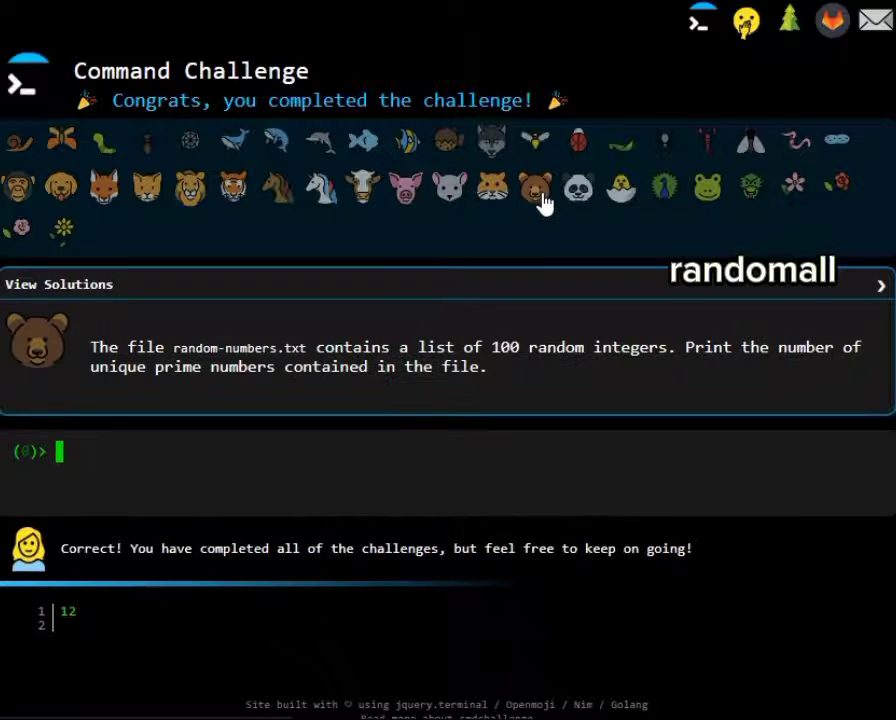
pyautogui.click(580, 195)
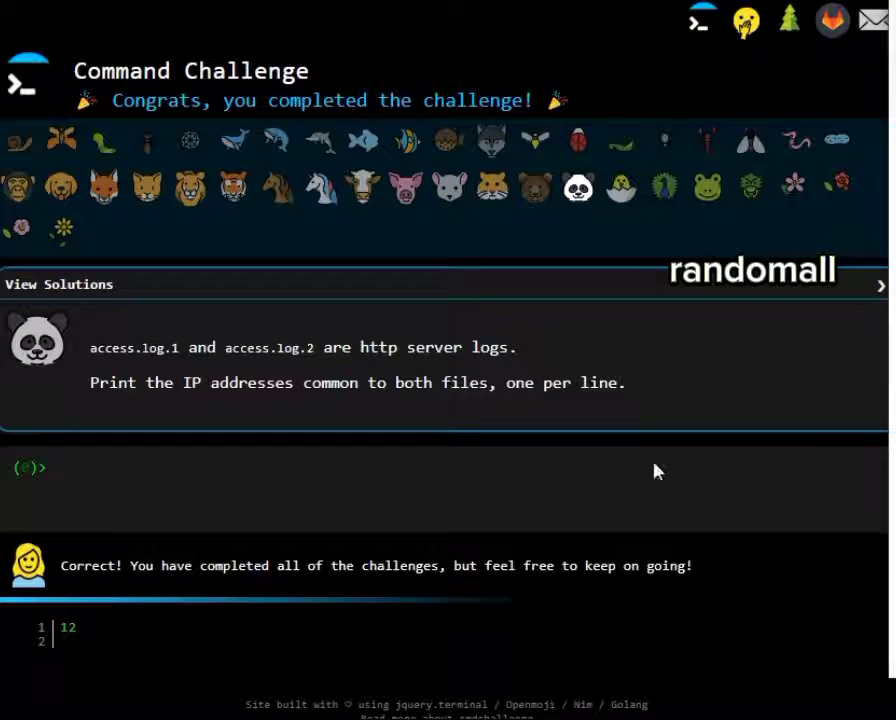
# - Run awk 's[$1]++{print $1}' access.log* to list IPs shared by both logs
pyautogui.write('aw')
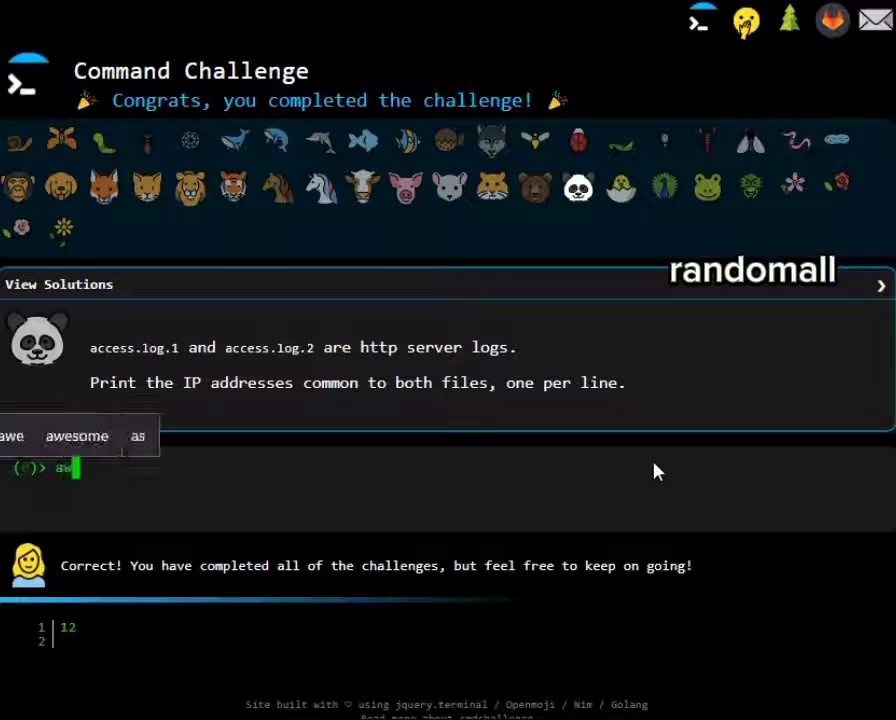
pyautogui.write('k ')
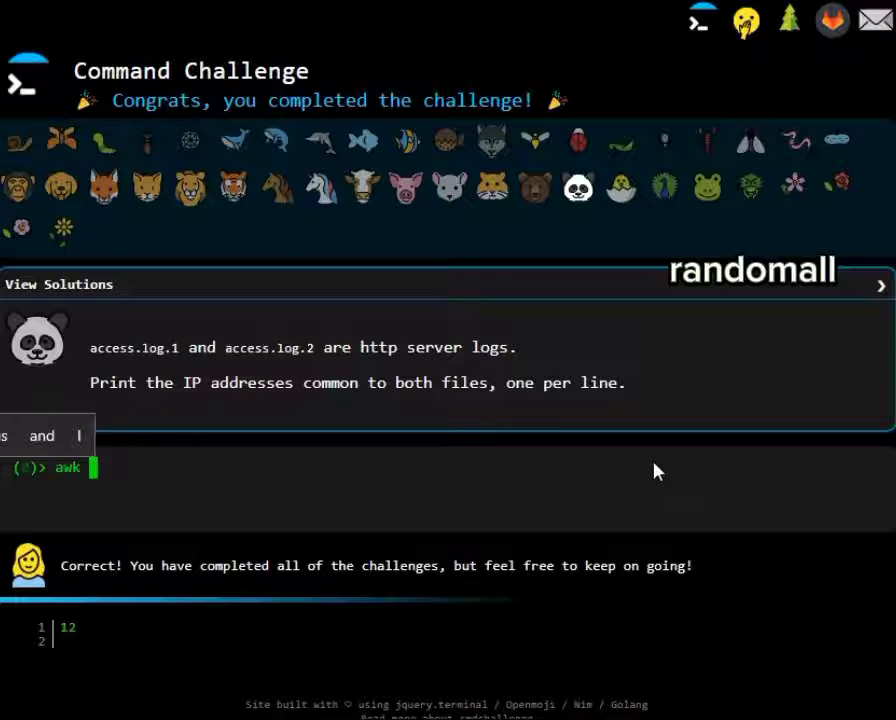
pyautogui.write("'s")
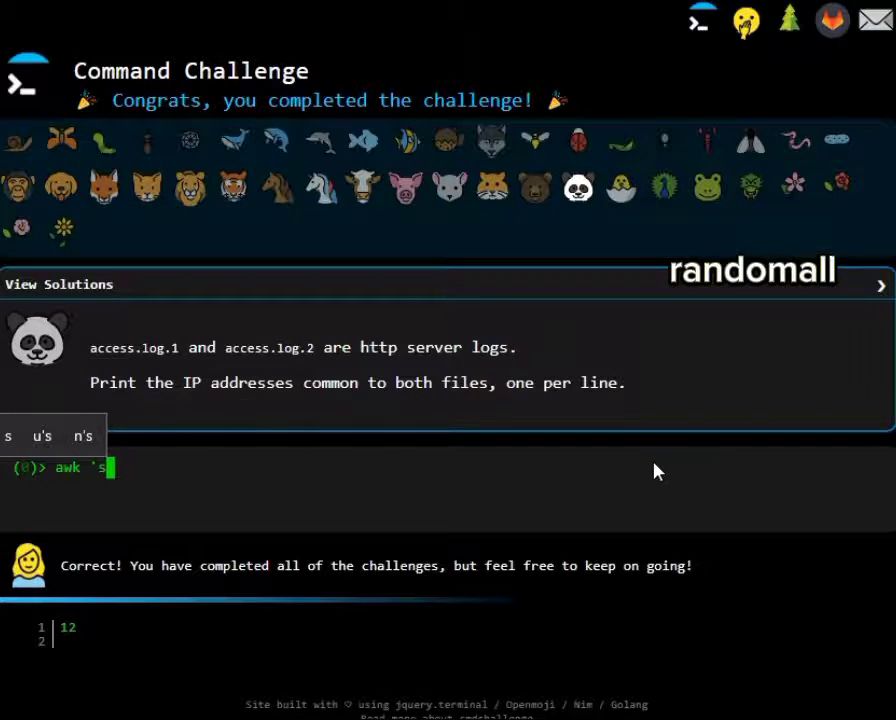
pyautogui.write('[$')
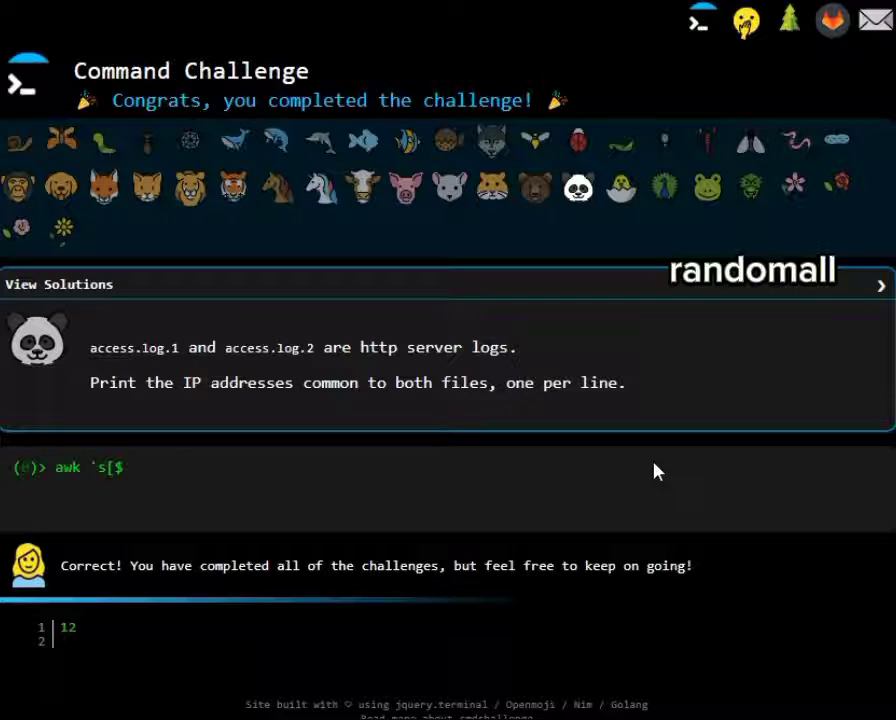
pyautogui.write('1]')
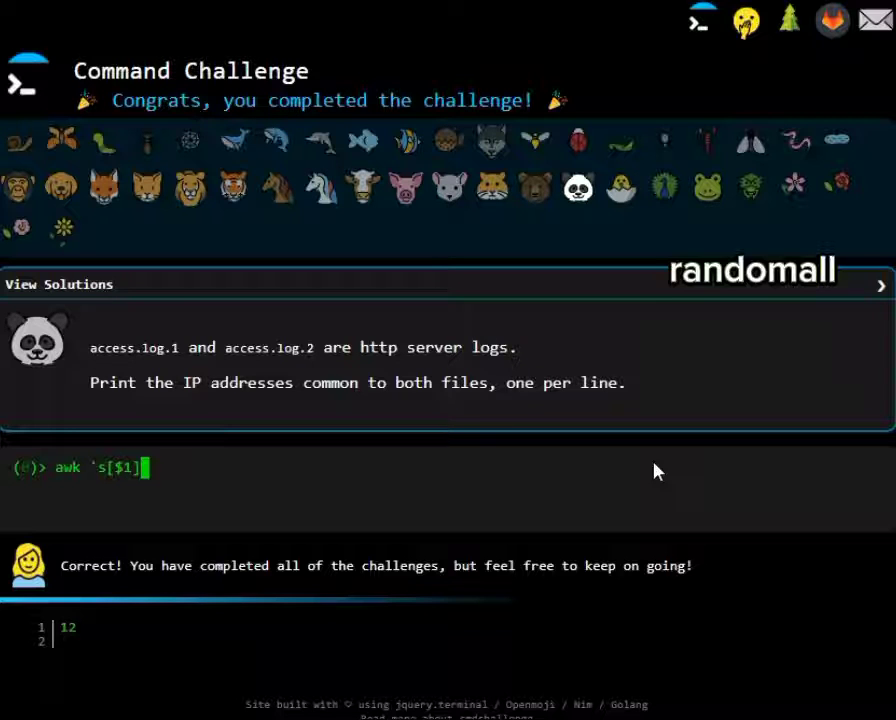
pyautogui.write('++')
pyautogui.write('{print')
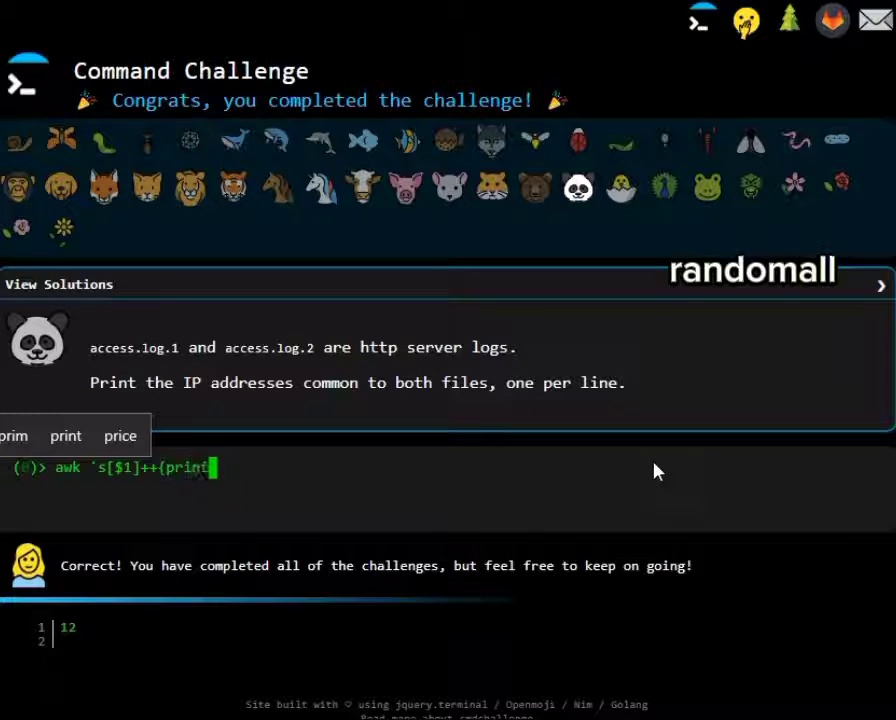
pyautogui.write(' $')
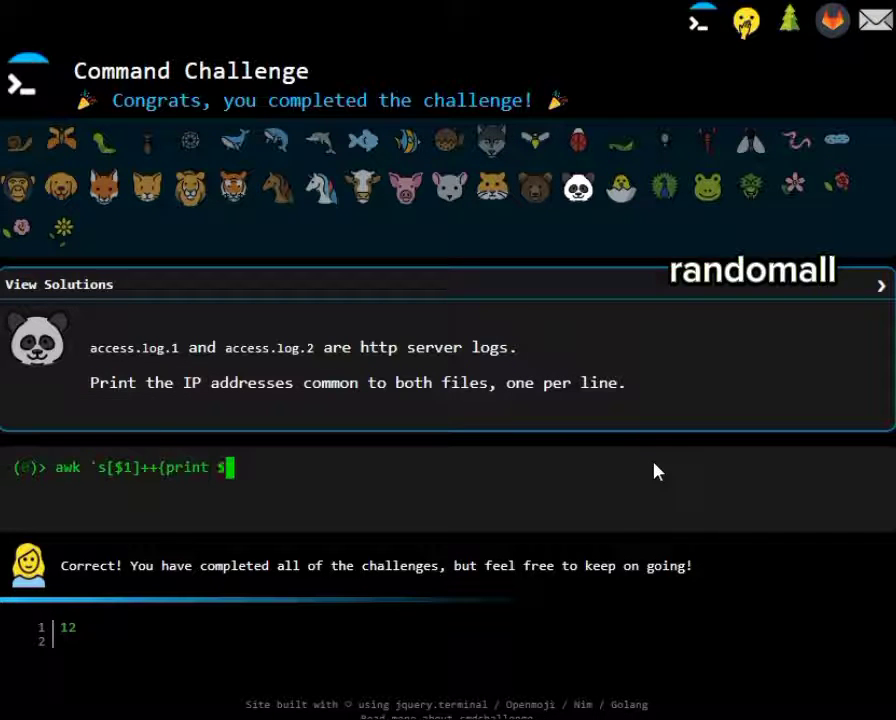
pyautogui.write('1')
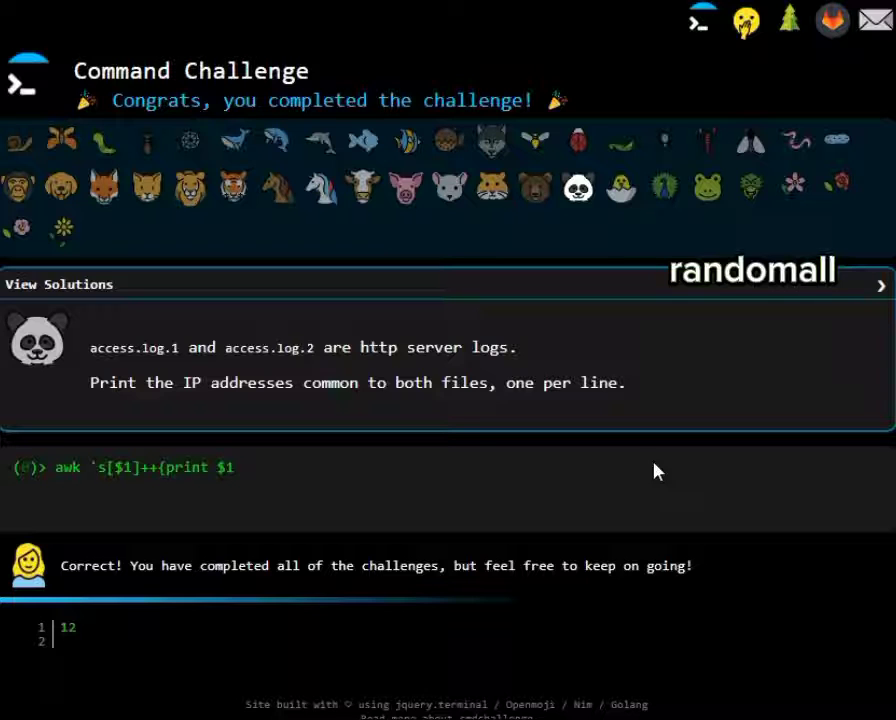
pyautogui.write('}')
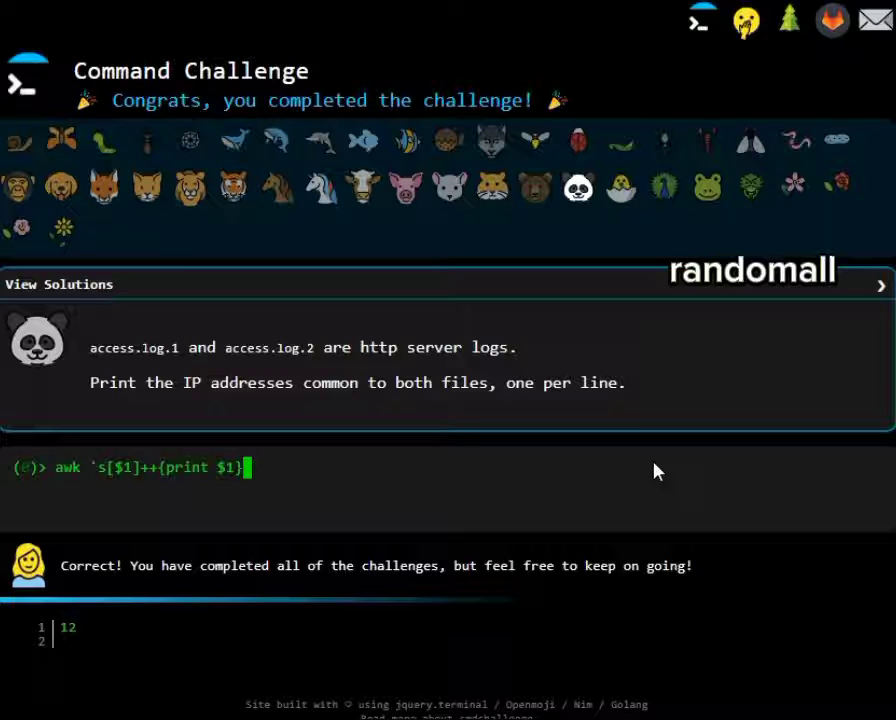
pyautogui.write("' access")
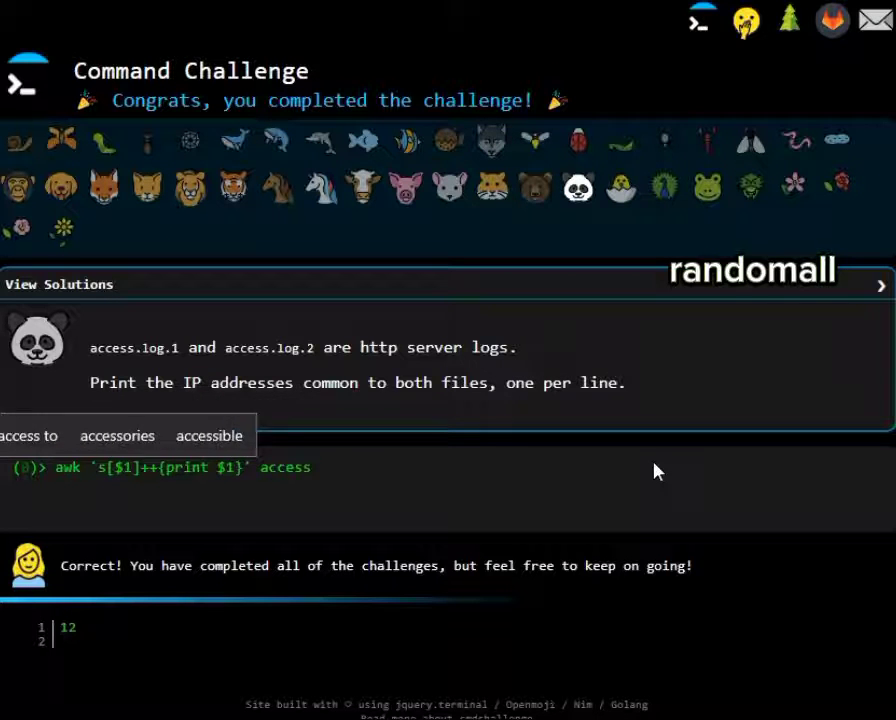
pyautogui.write('.log*')
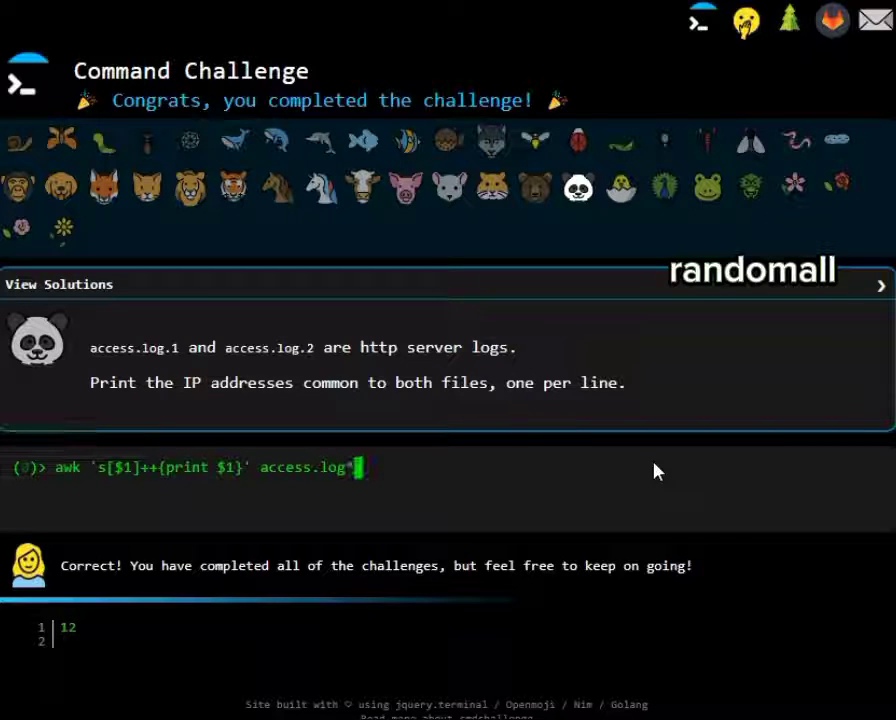
pyautogui.press('Return')
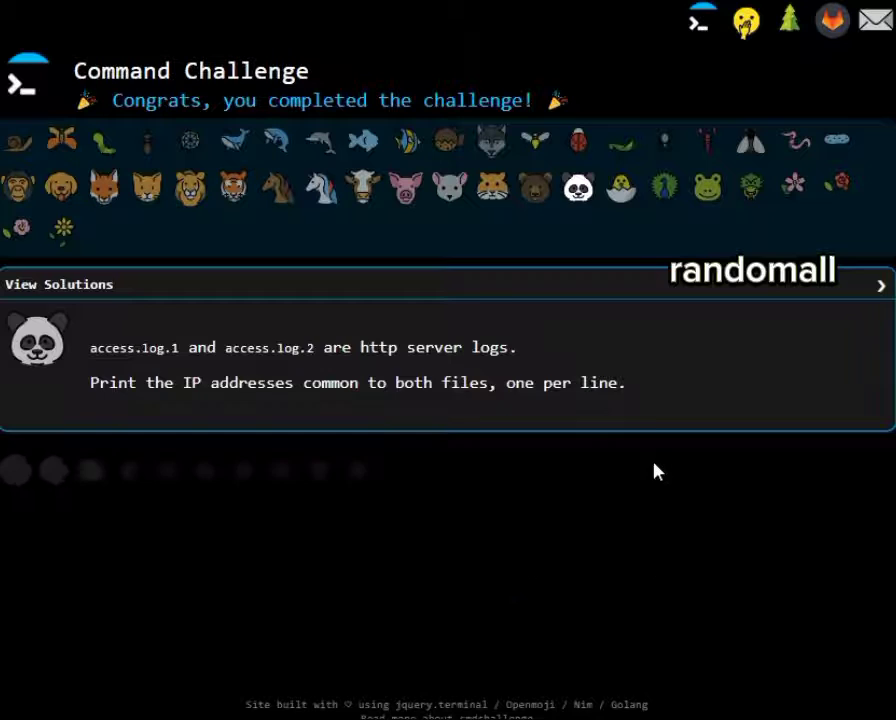
# - Answer the 404 challenge with grep -h -B1 404 **/access.log*|grep -vE '404|--'
pyautogui.click(625, 188)
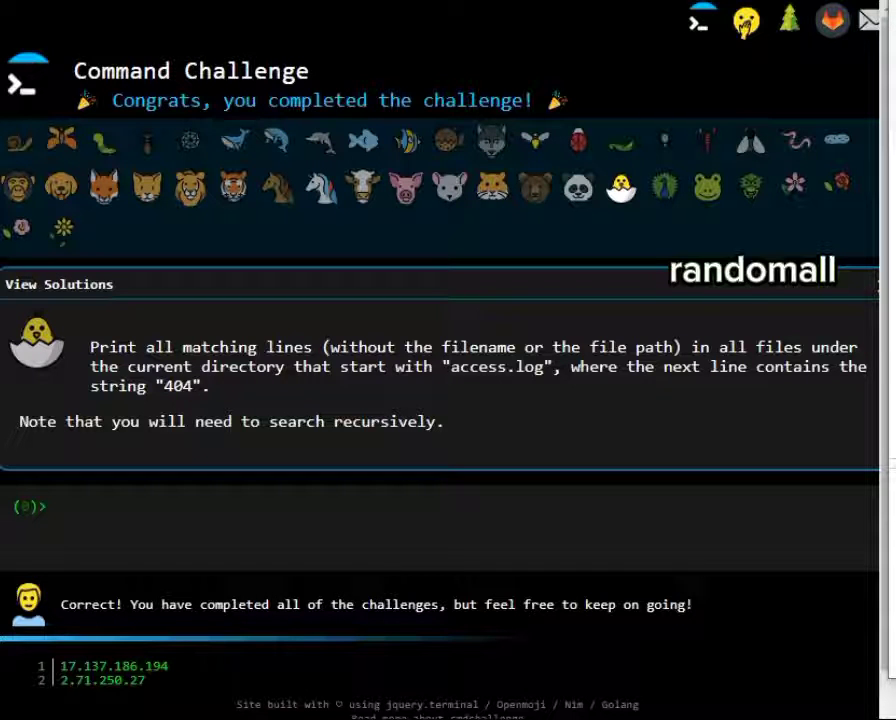
pyautogui.click(698, 508)
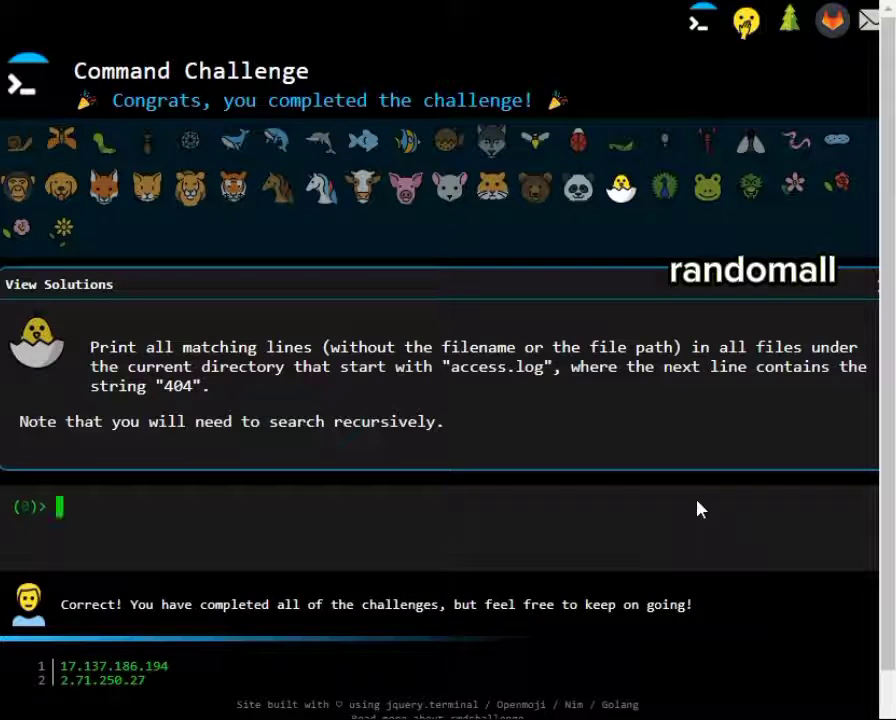
pyautogui.write('gre')
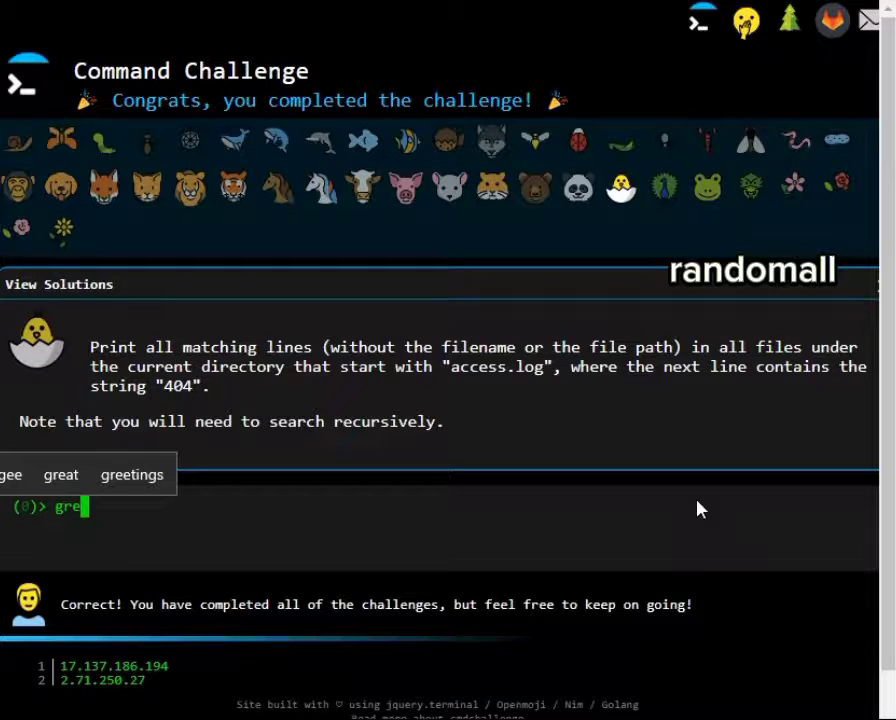
pyautogui.write('p -h')
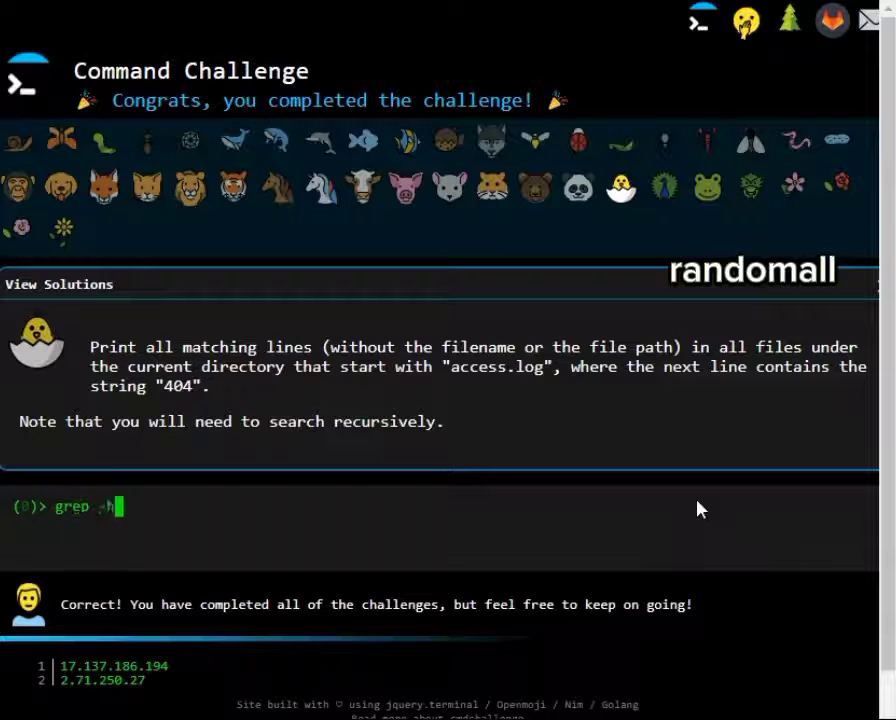
pyautogui.write(' -')
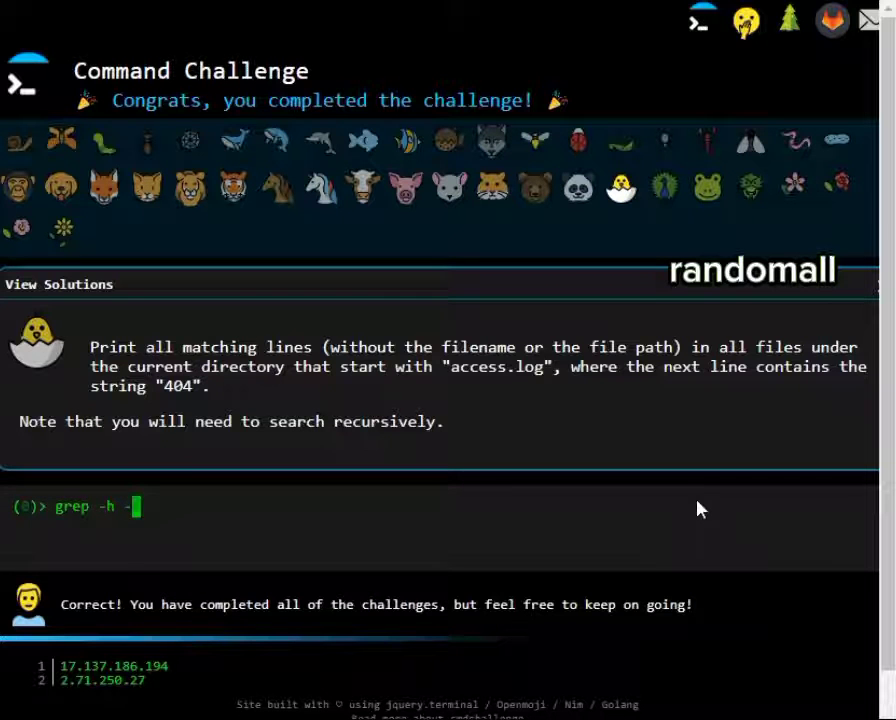
pyautogui.write('B1')
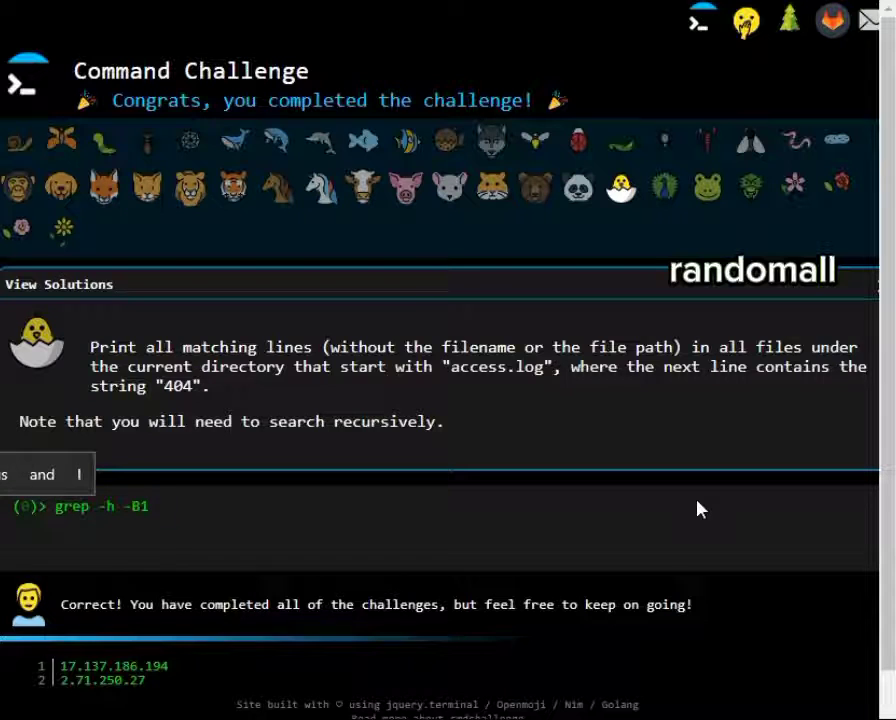
pyautogui.write(' 404 ')
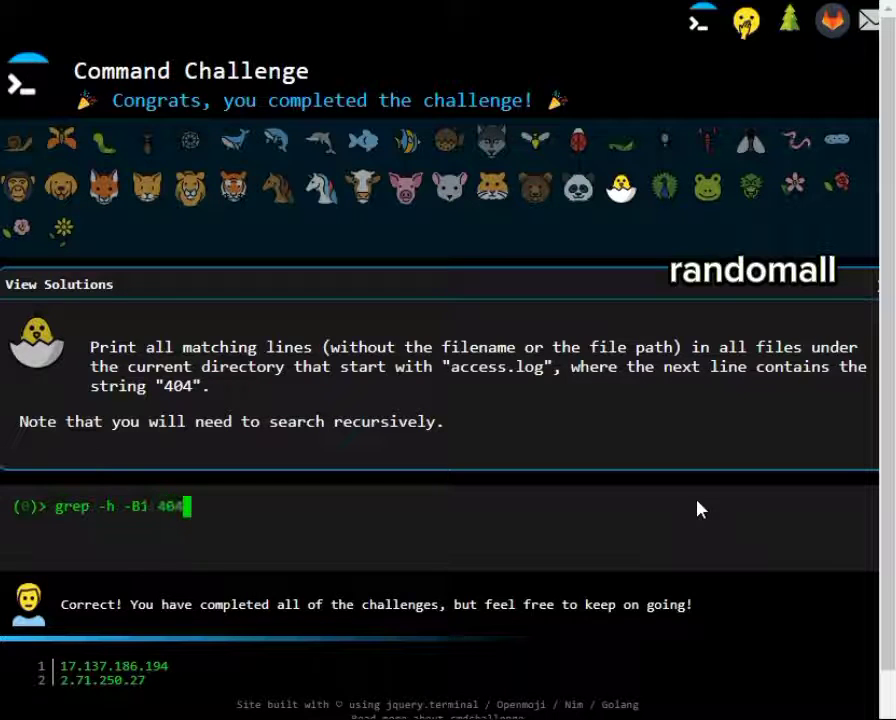
pyautogui.write('**/acc')
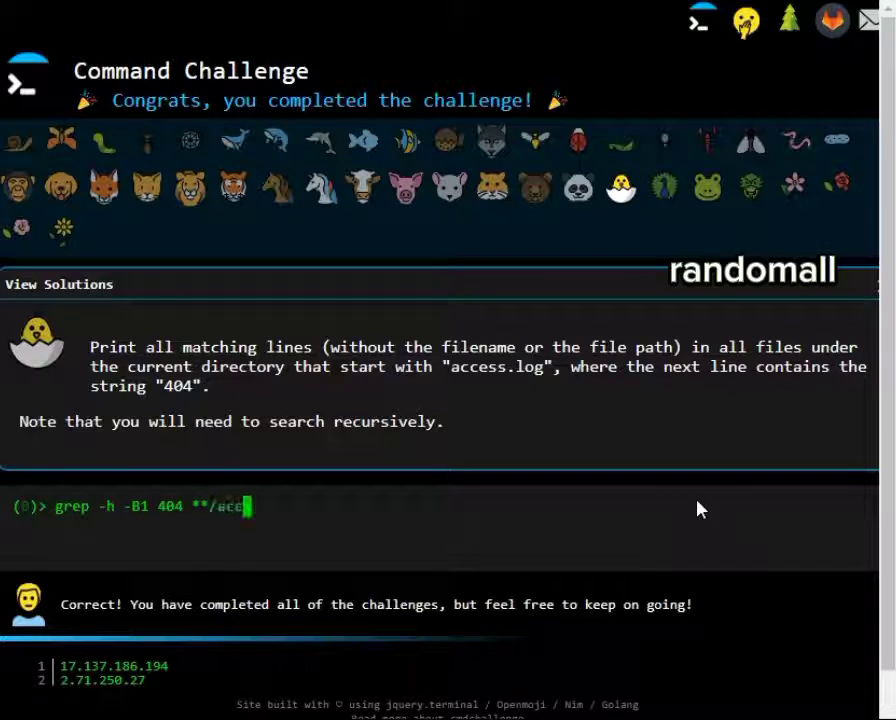
pyautogui.write('ess.lo')
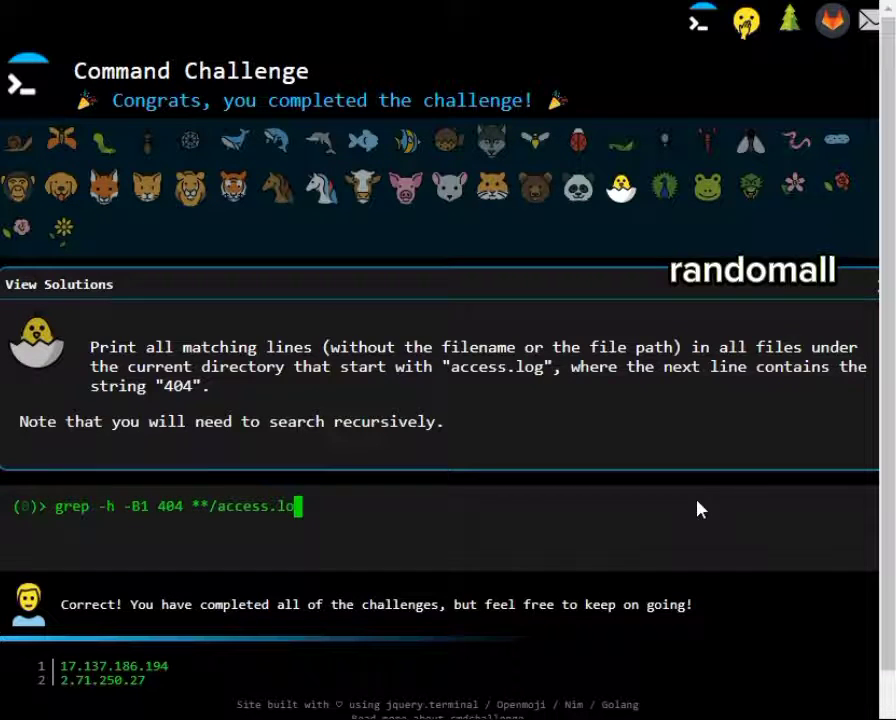
pyautogui.write('g')
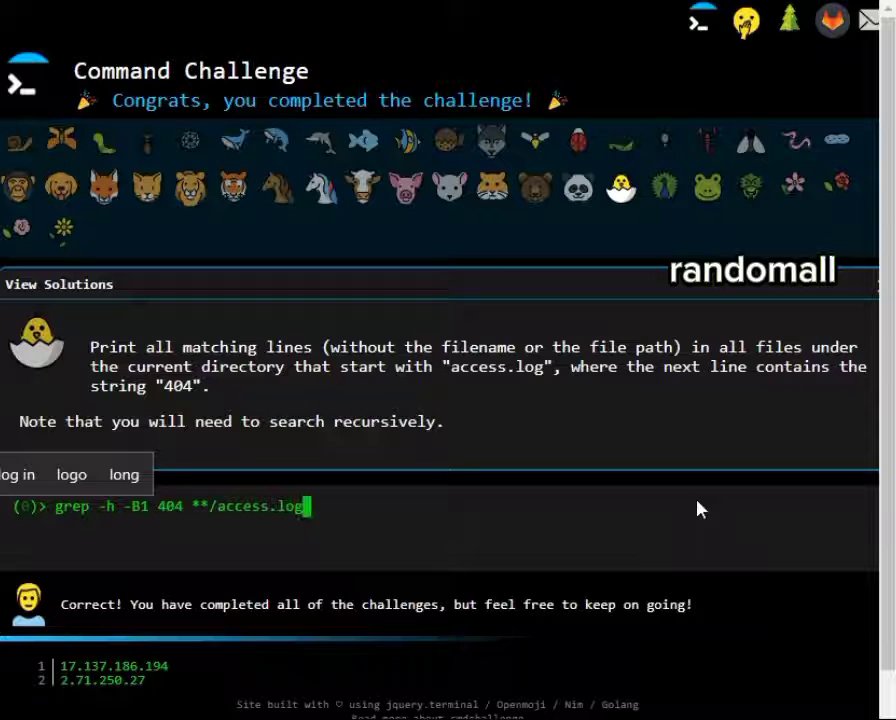
pyautogui.write('*|grep')
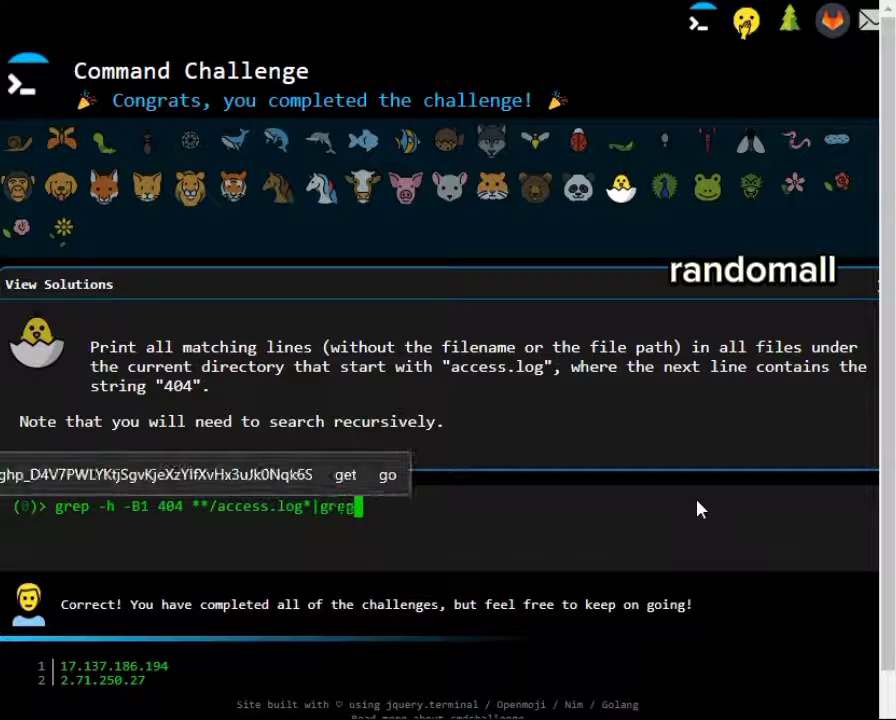
pyautogui.write(' -')
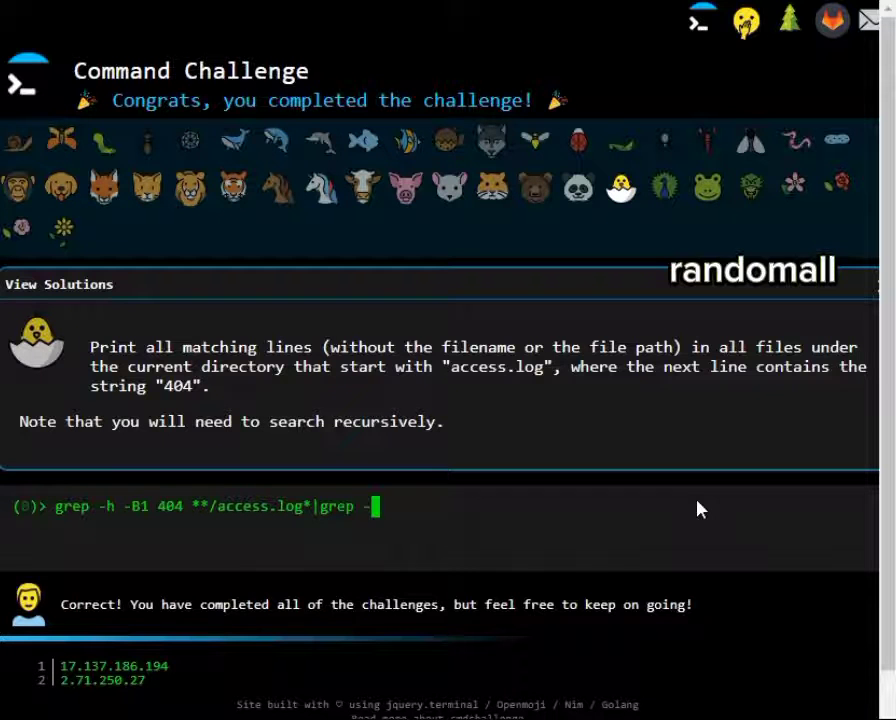
pyautogui.write('vE ')
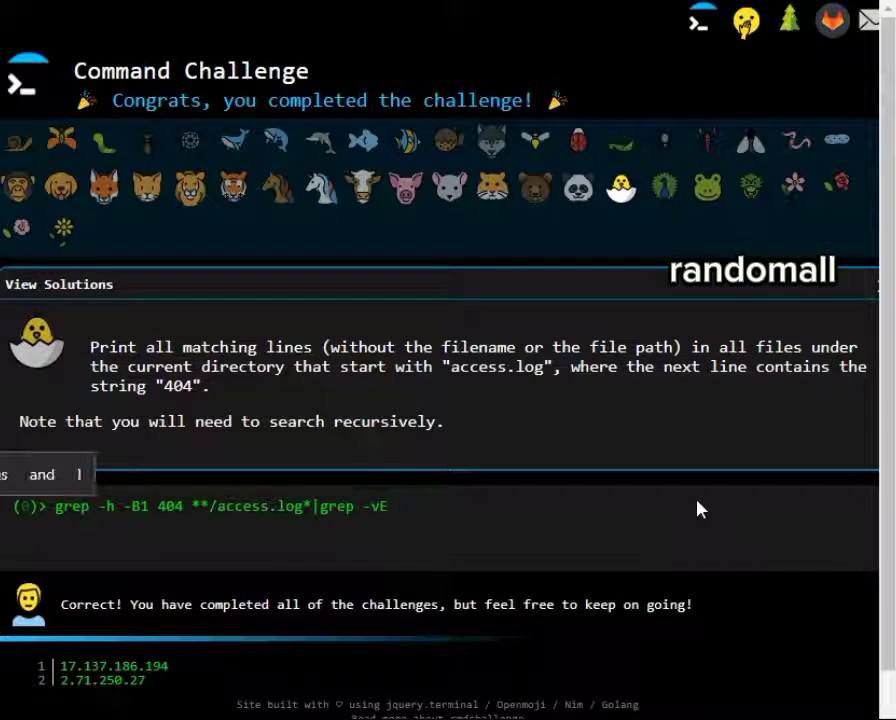
pyautogui.write("'")
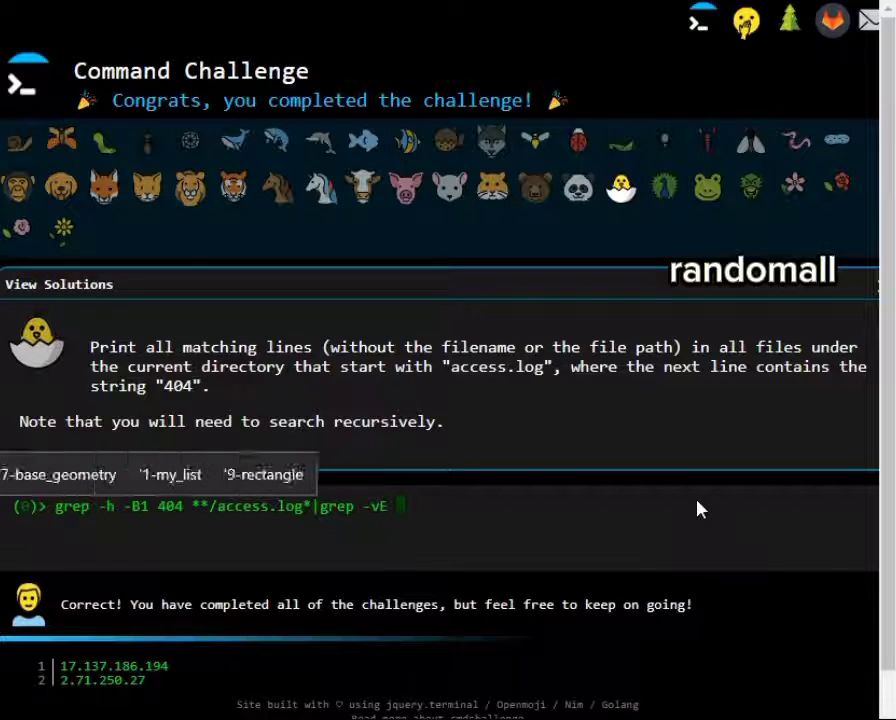
pyautogui.write('404')
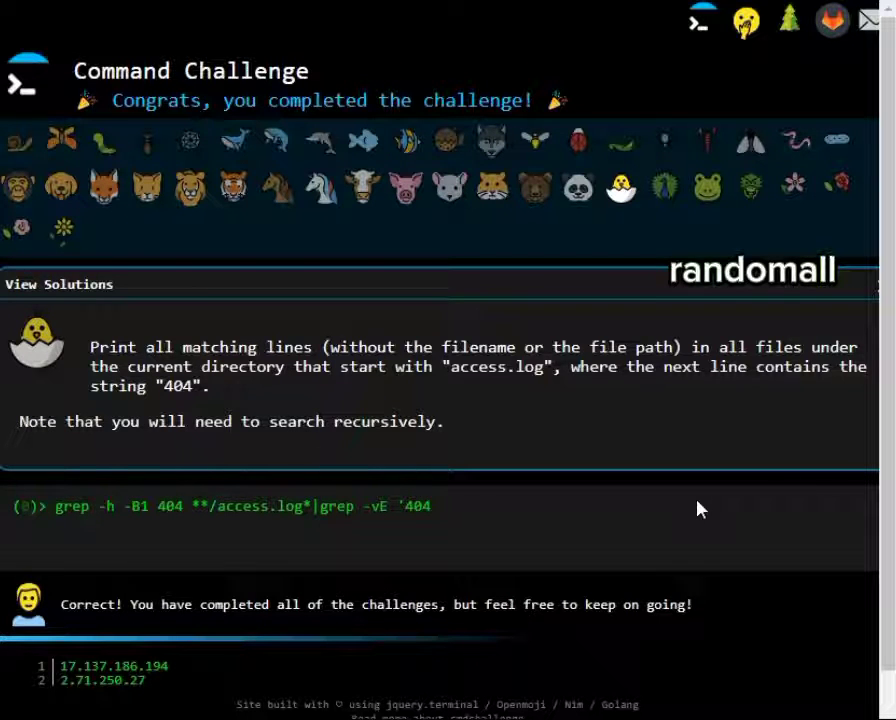
pyautogui.write('|-')
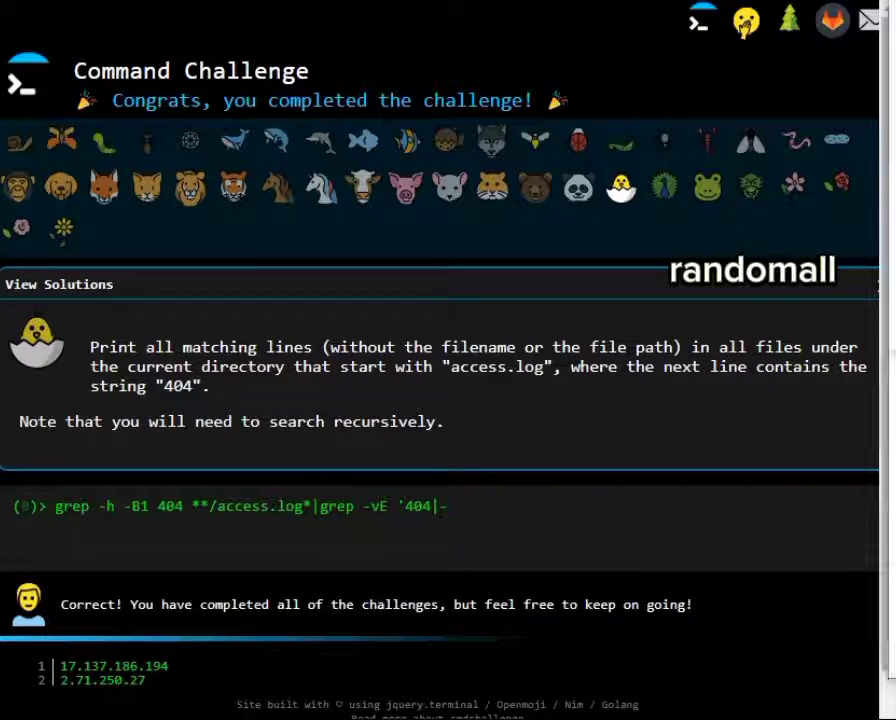
pyautogui.write('-')
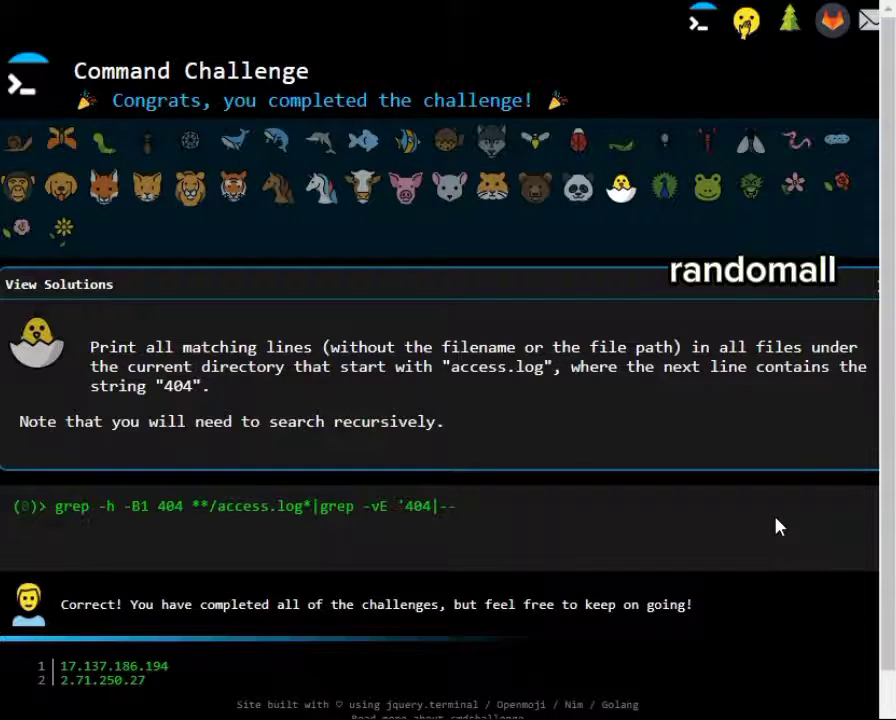
pyautogui.write("'")
pyautogui.press('Return')
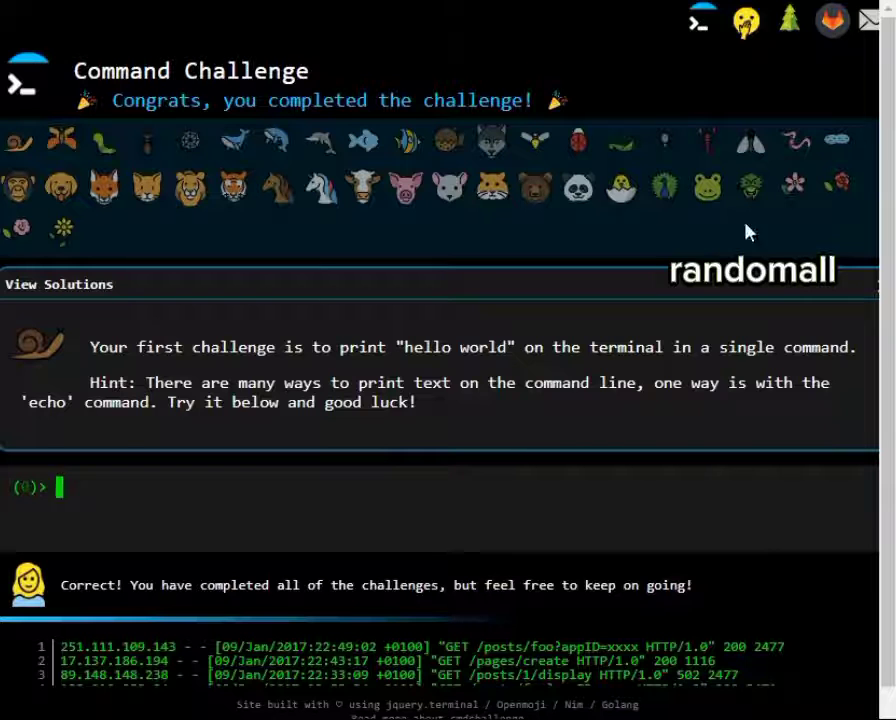
# - Run for f in t*; do cmp -s bas* $f || echo $f; done on the .bin challenge
pyautogui.click(666, 188)
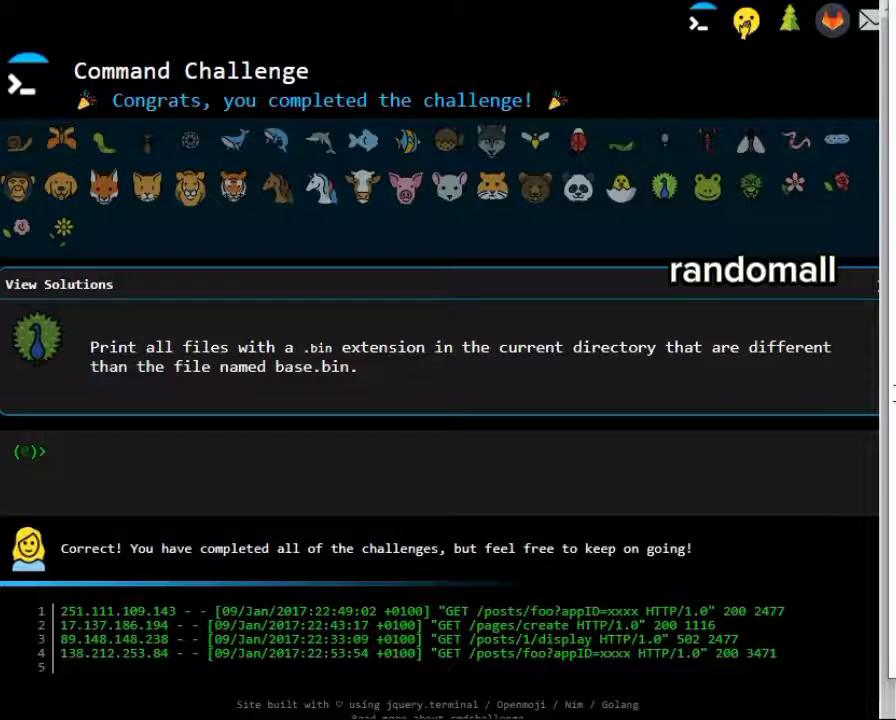
pyautogui.write('foo')
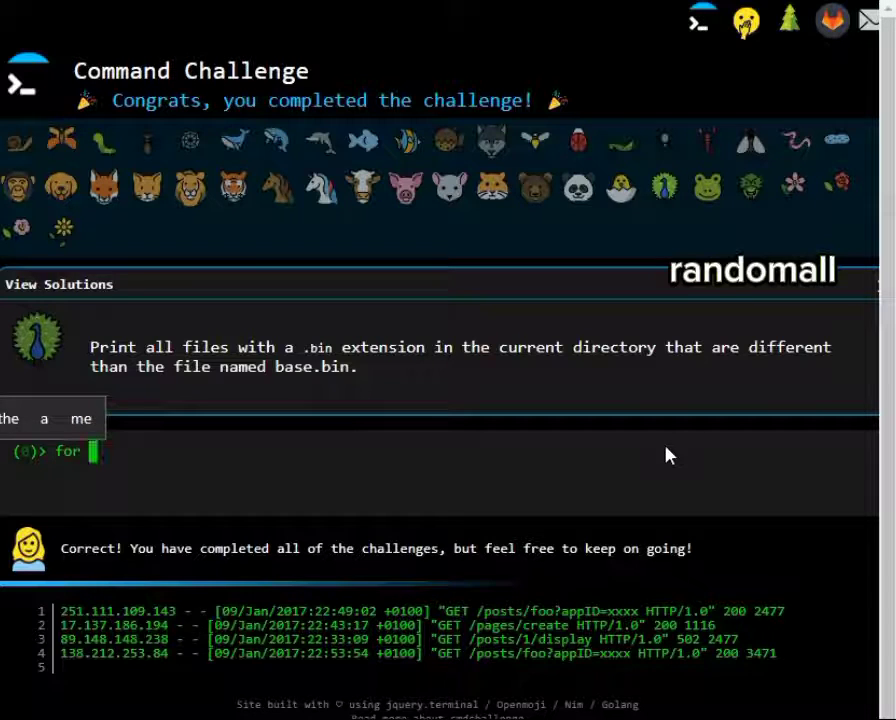
pyautogui.write('f in ')
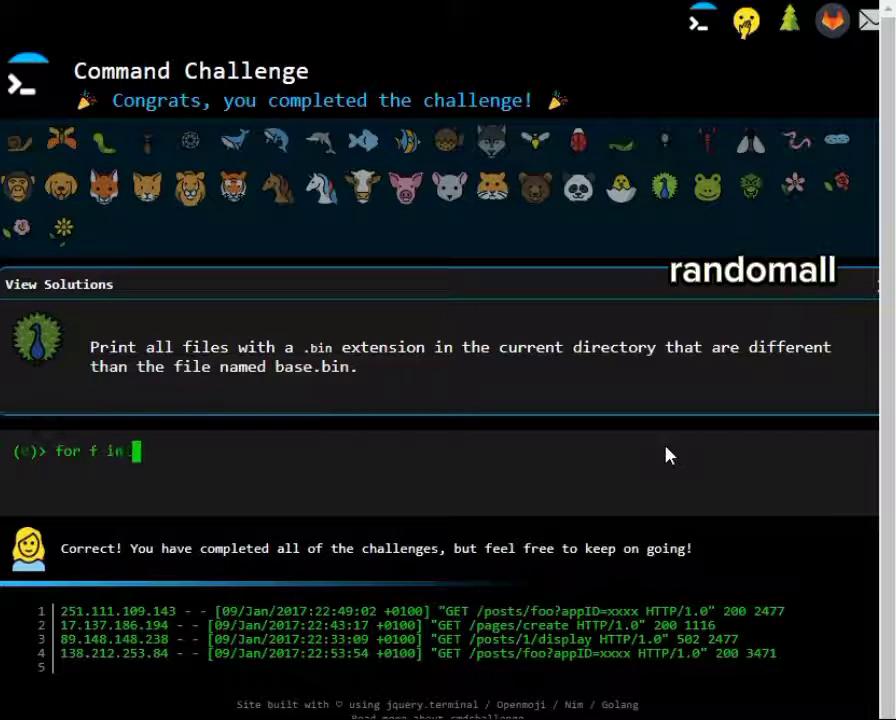
pyautogui.write('t*')
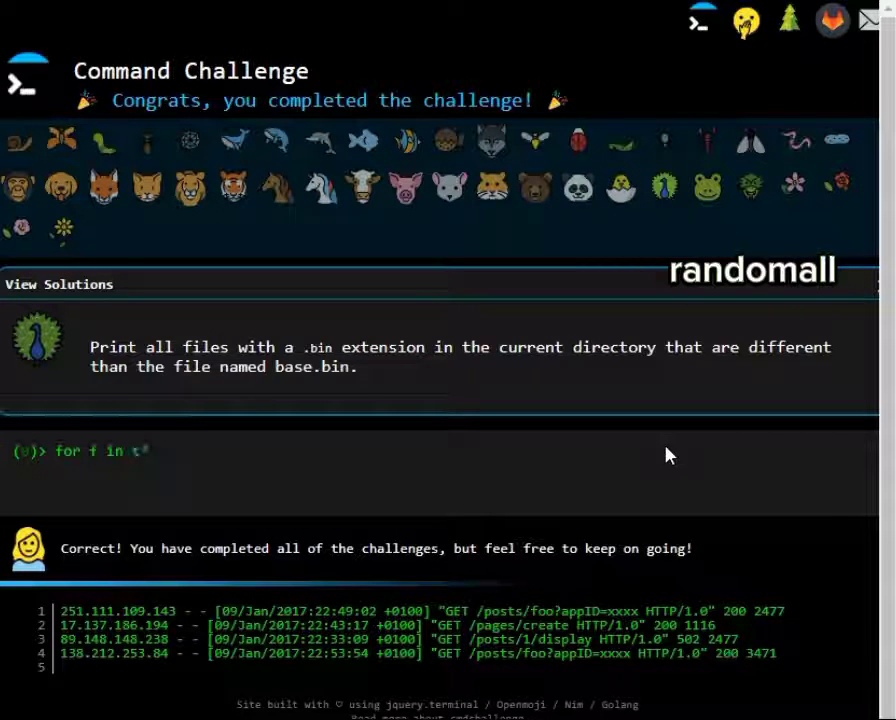
pyautogui.write('.')
pyautogui.write(' do ')
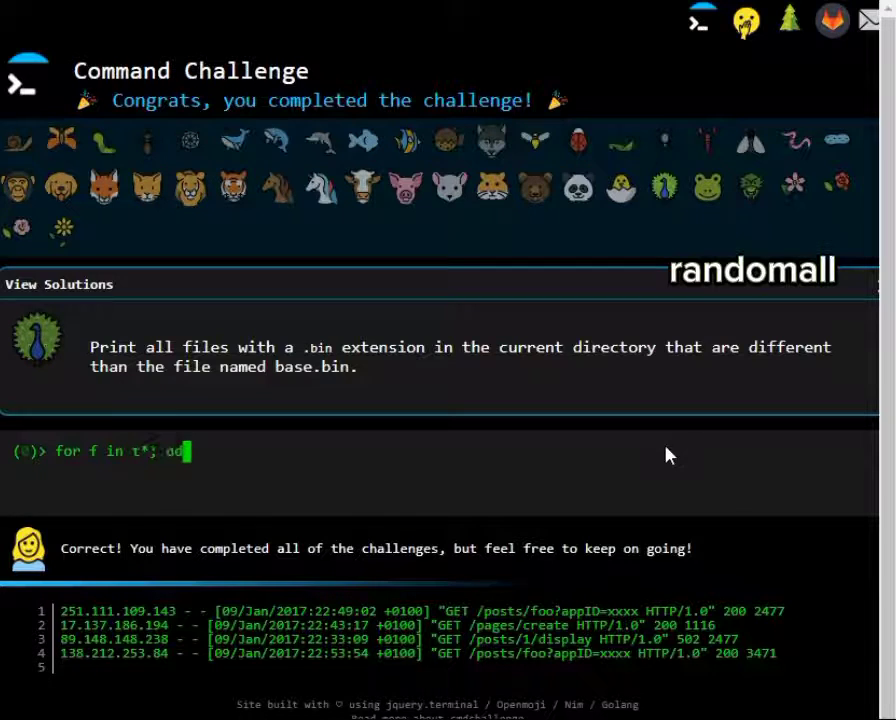
pyautogui.write('cmp -s ')
pyautogui.write('b')
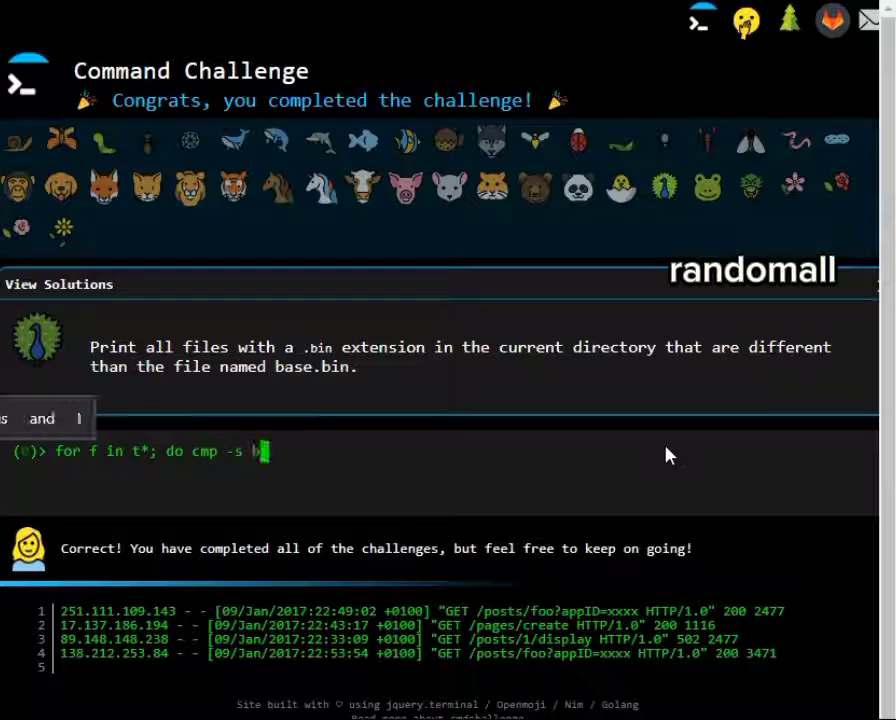
pyautogui.write("as*'")
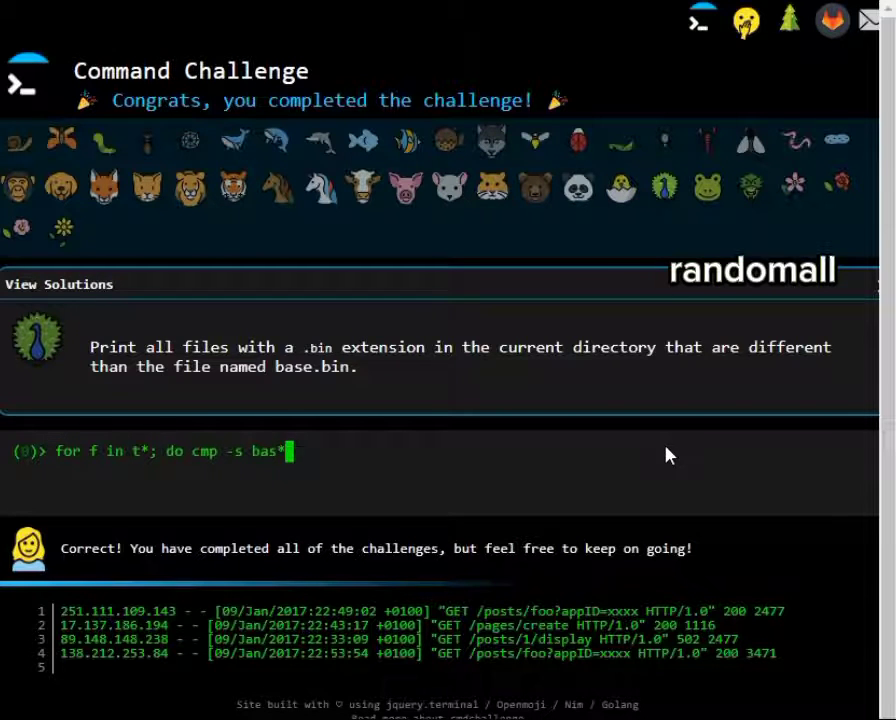
pyautogui.write('$f')
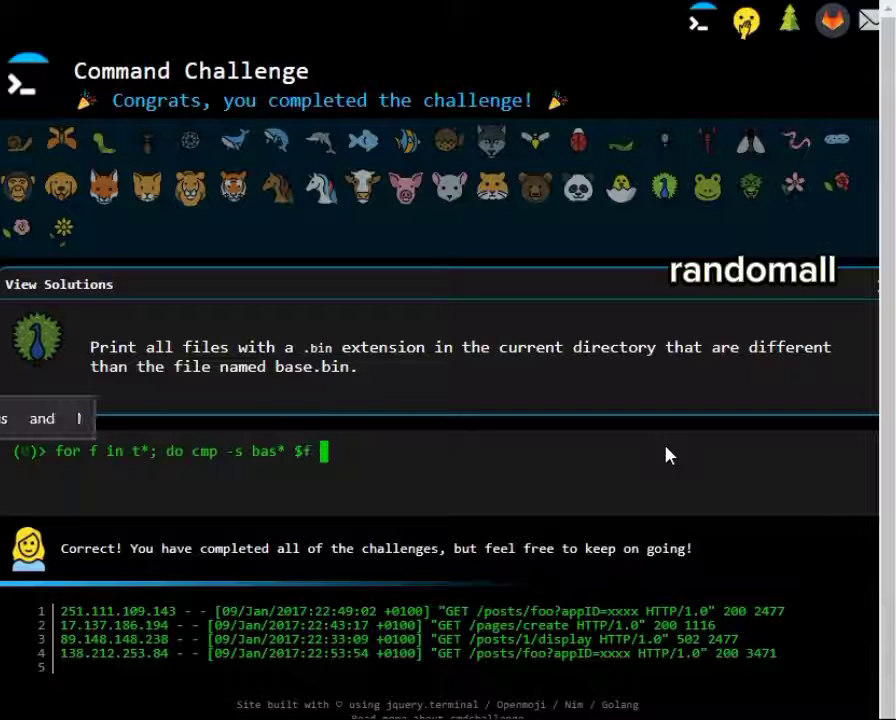
pyautogui.write(' || ')
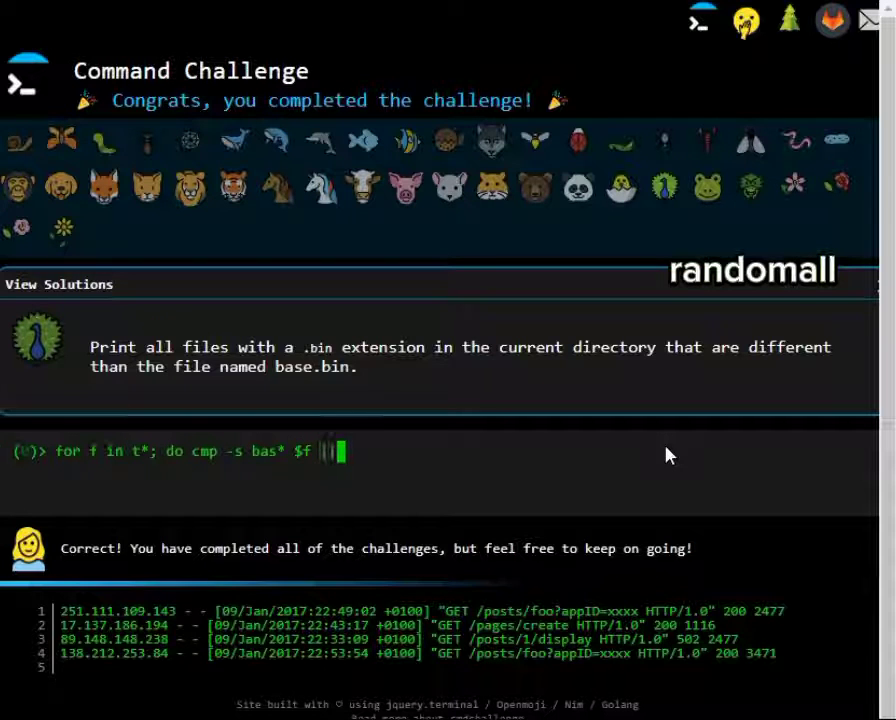
pyautogui.write('ech')
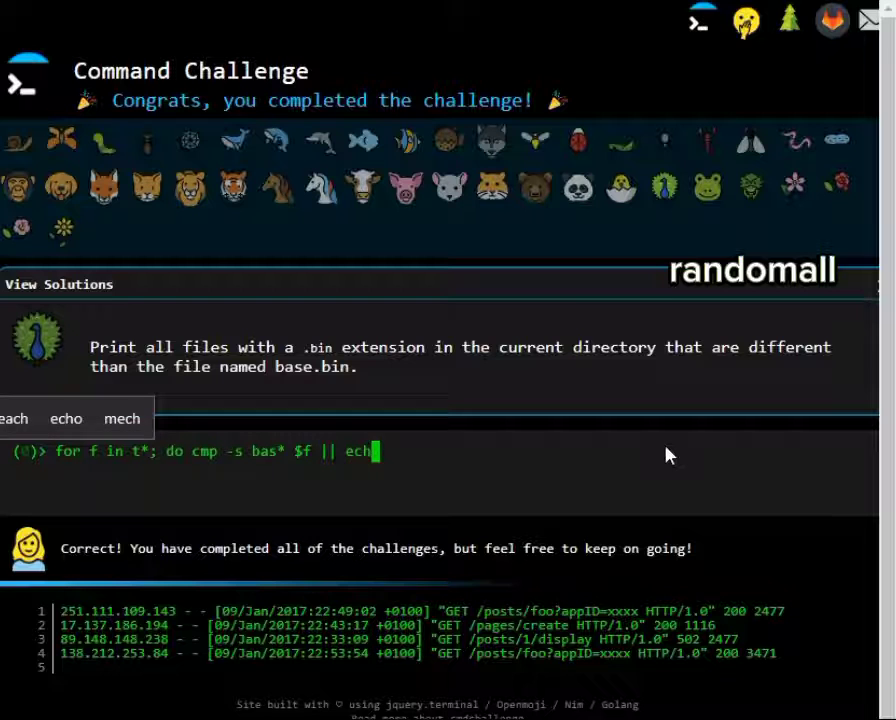
pyautogui.write('o ')
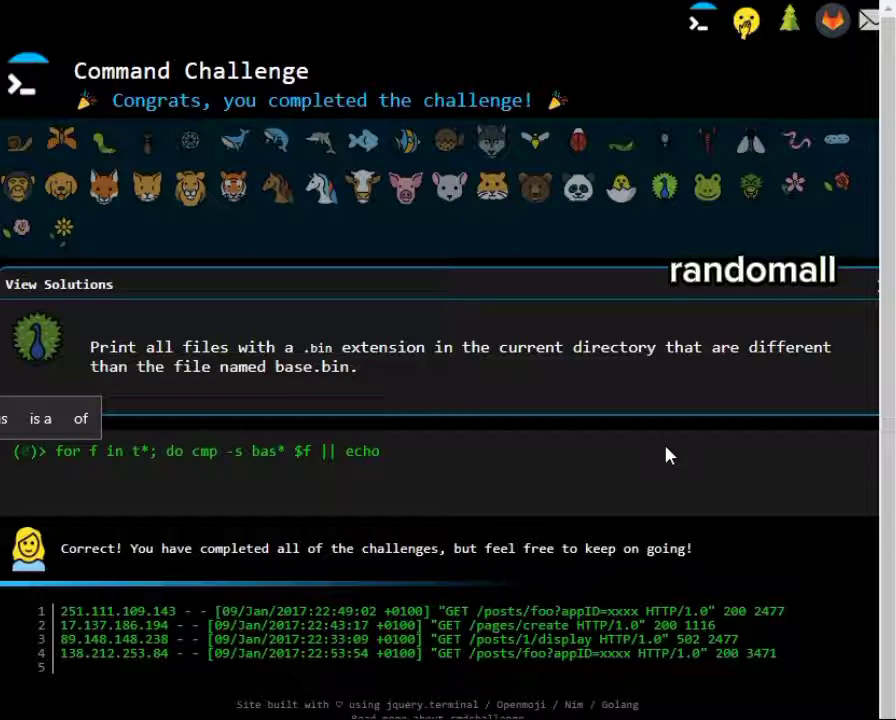
pyautogui.write('$f')
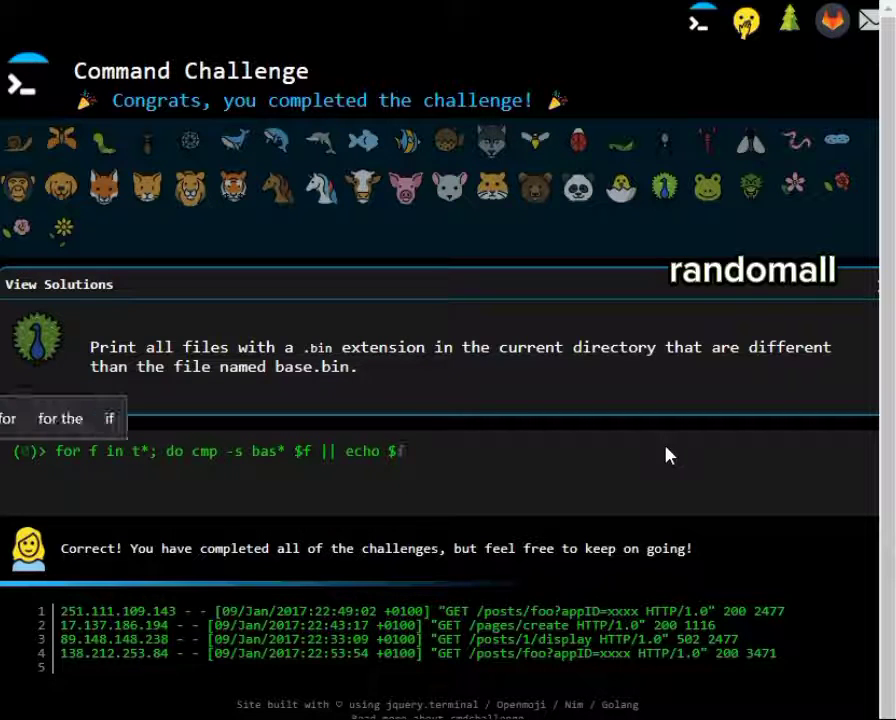
pyautogui.write('; do')
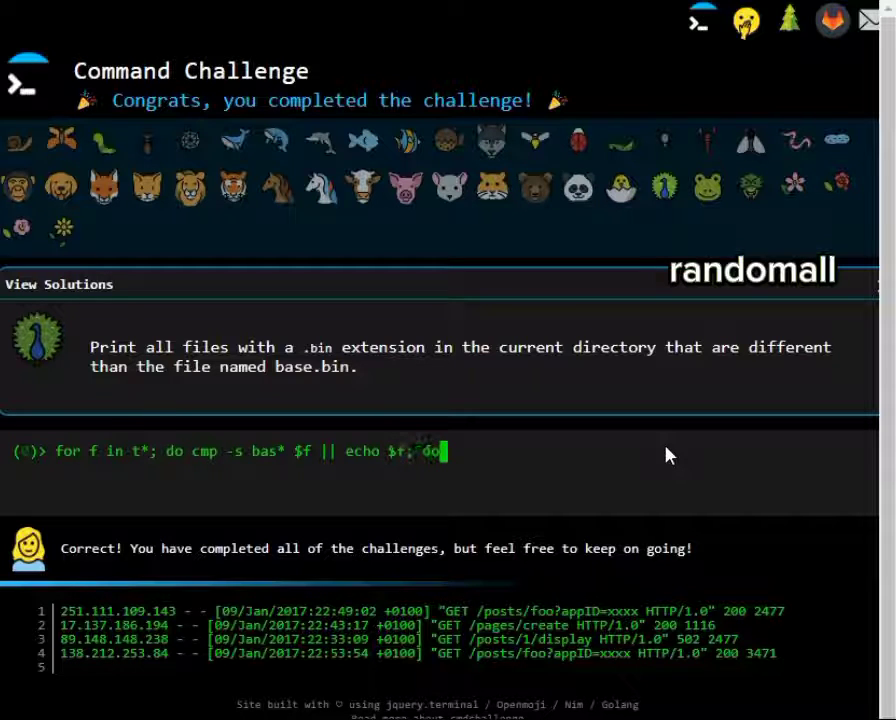
pyautogui.write('ne')
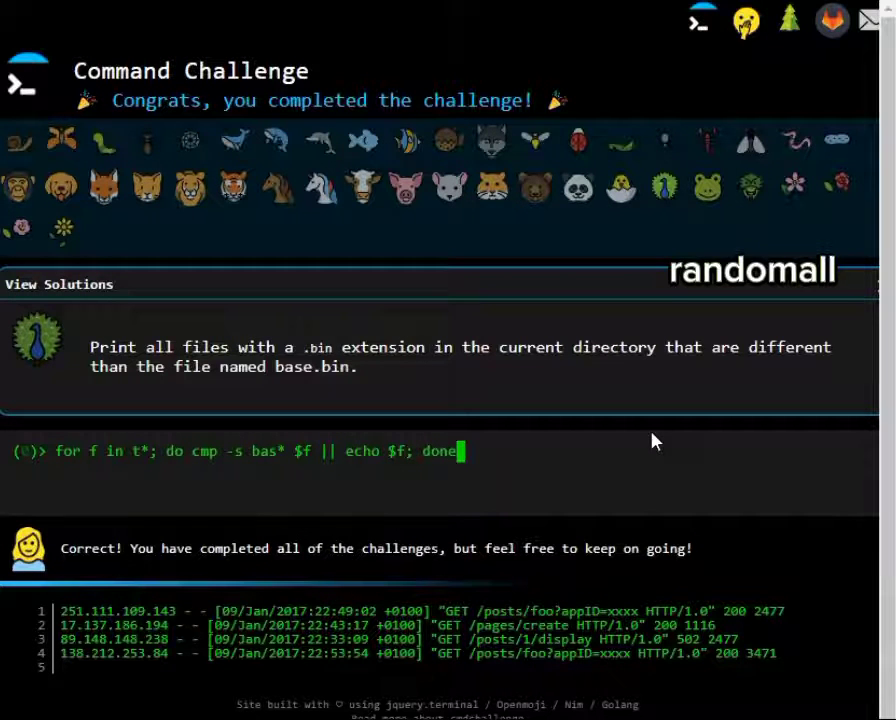
pyautogui.press('Return')
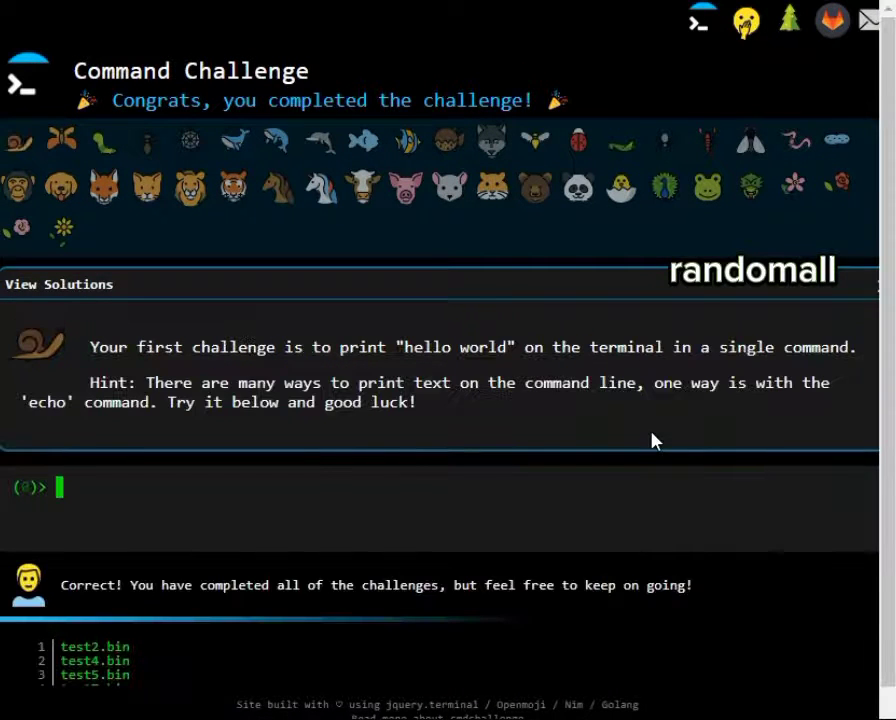
# - Go to the hidden flag.txt challenge and try cat with the quoted hidden path
pyautogui.click(660, 191)
pyautogui.click(703, 197)
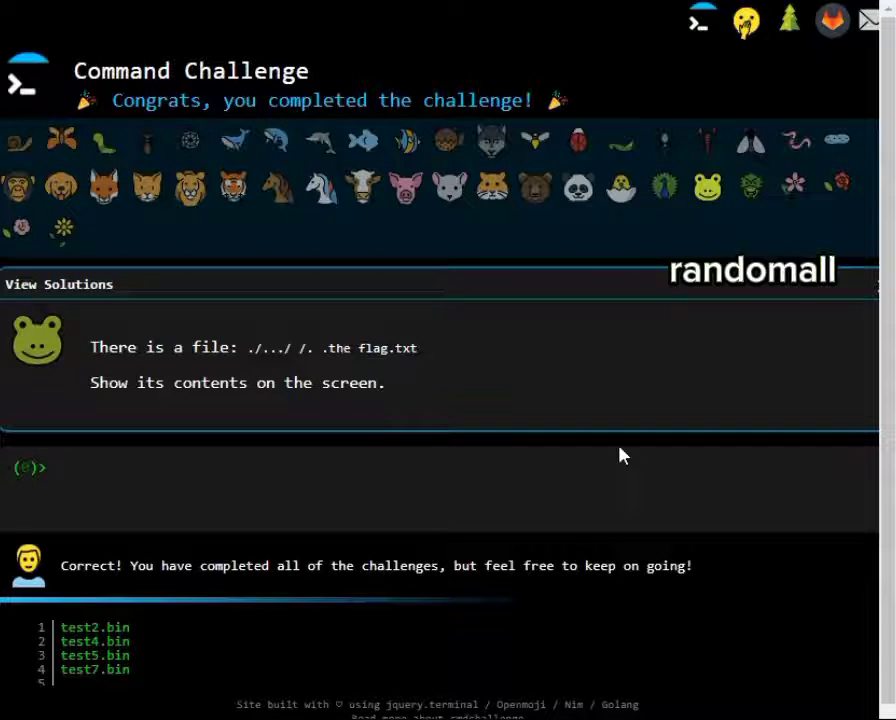
pyautogui.write('cat')
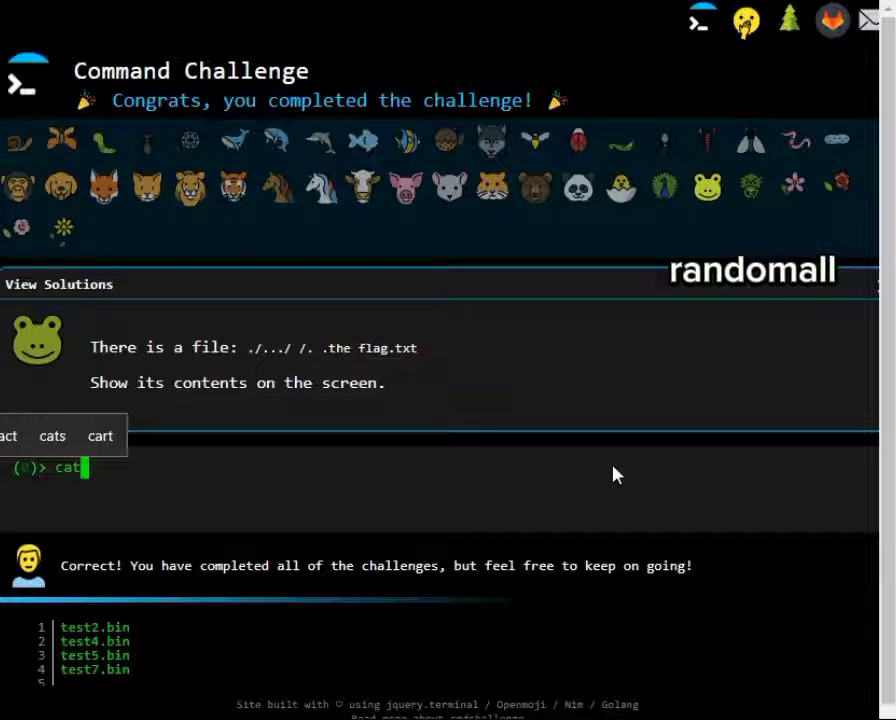
pyautogui.write(" '")
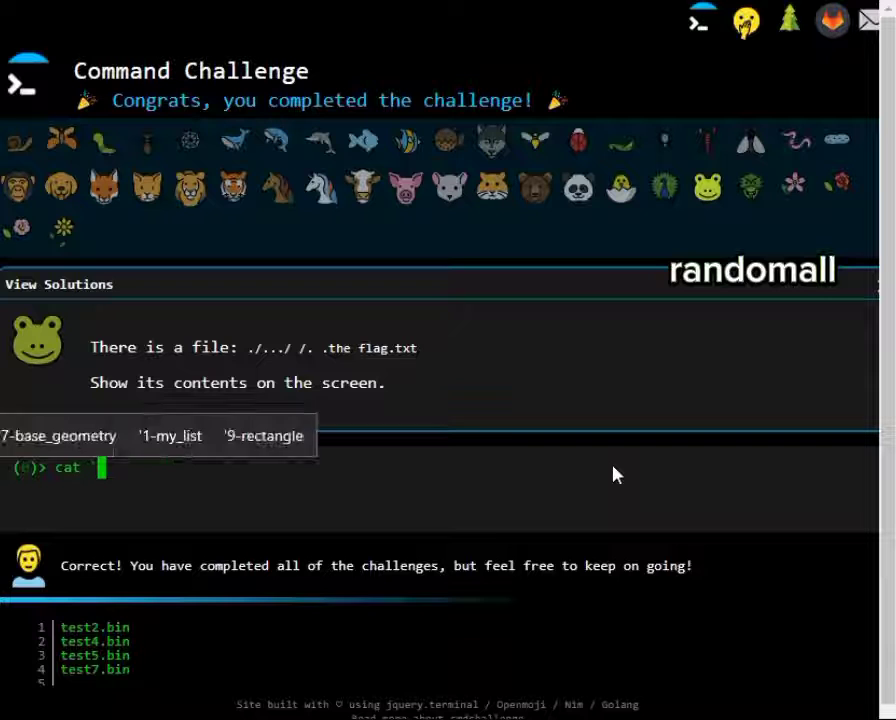
pyautogui.write('./.../')
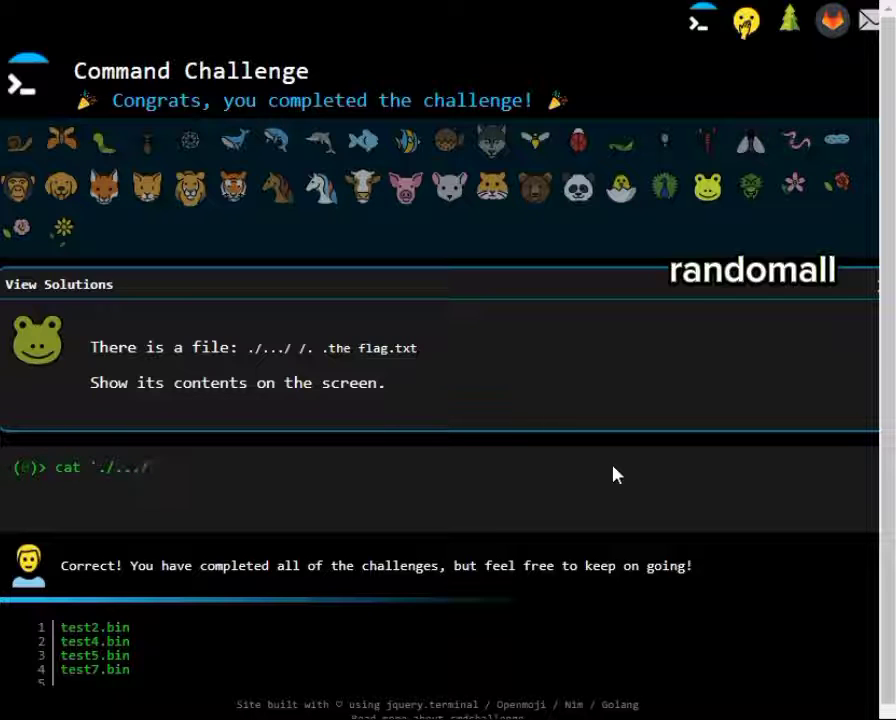
pyautogui.write(' /')
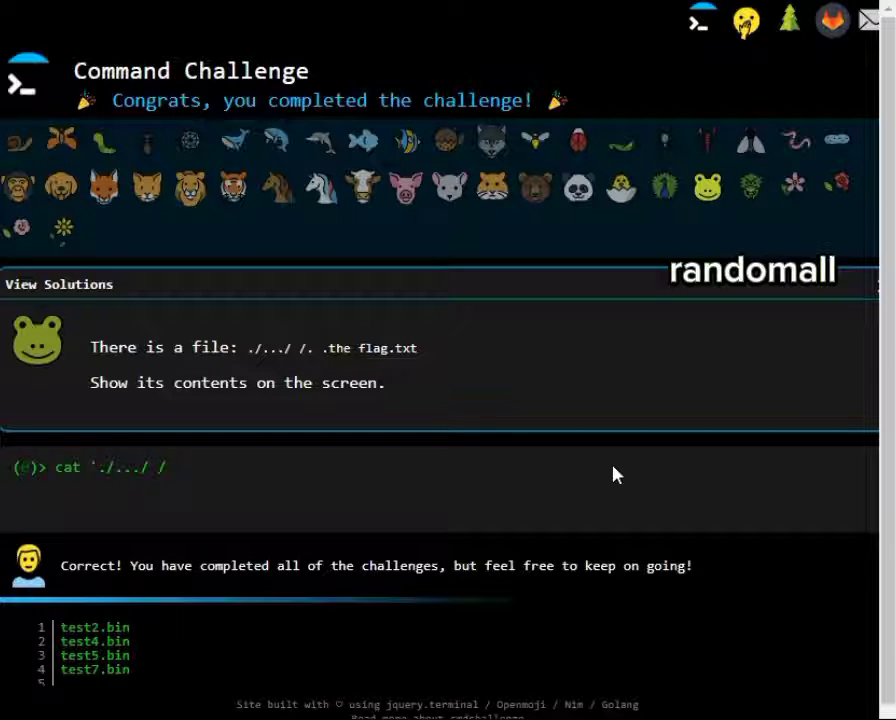
pyautogui.write('. .the ')
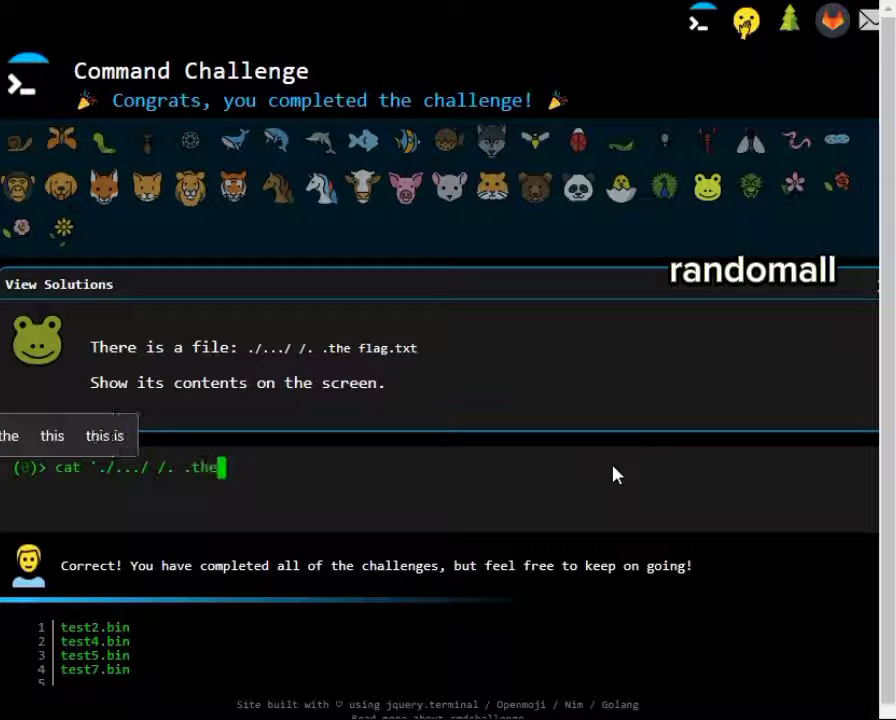
pyautogui.write('flag')
pyautogui.write('.')
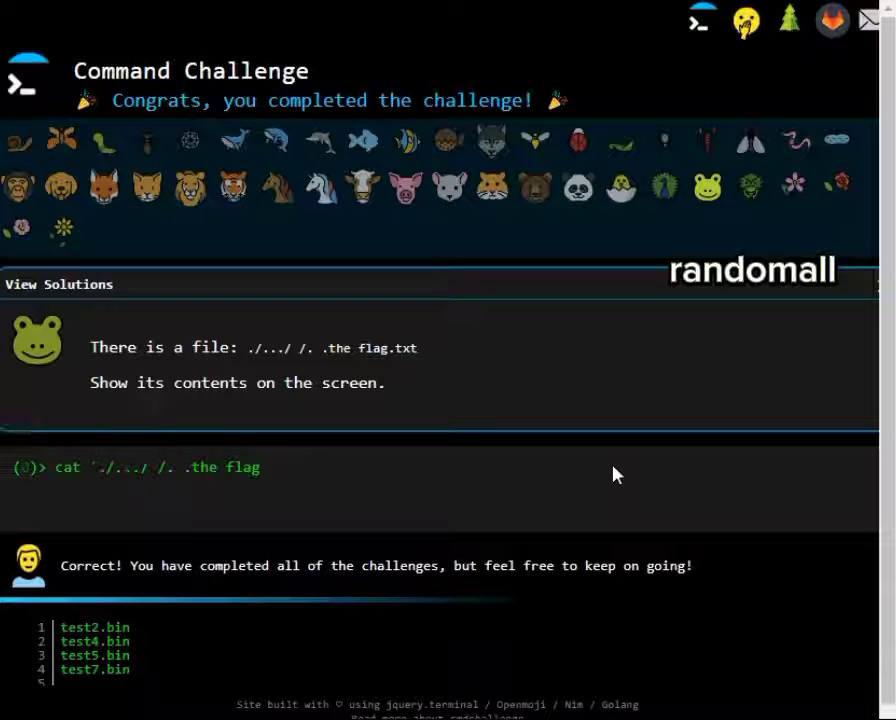
pyautogui.write("txt'")
pyautogui.press('Return')
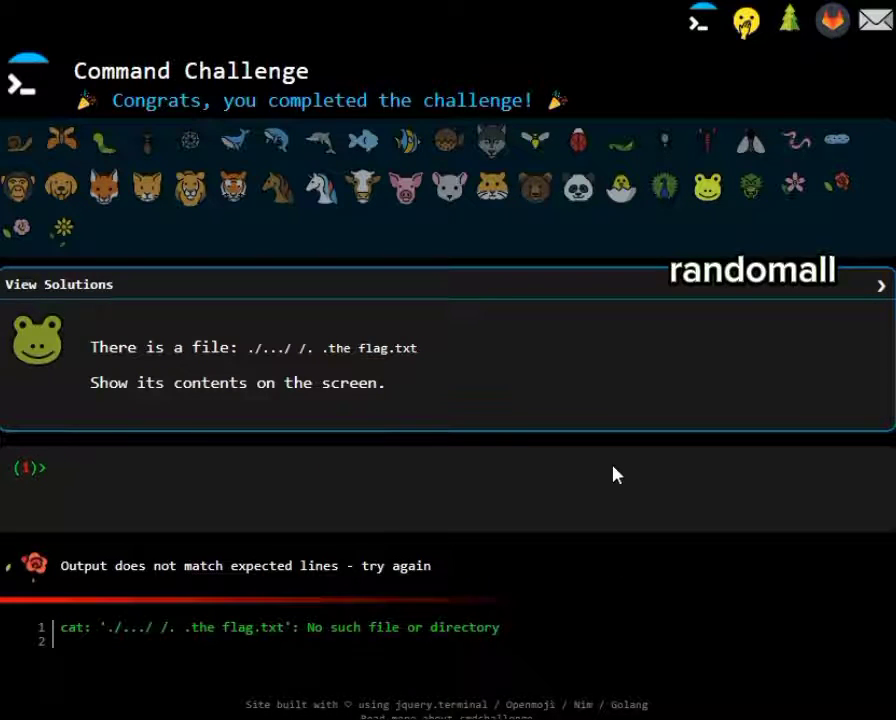
# - Correct the flag file path in the recalled cat command so it prints 'you got it!'
pyautogui.press('Up')
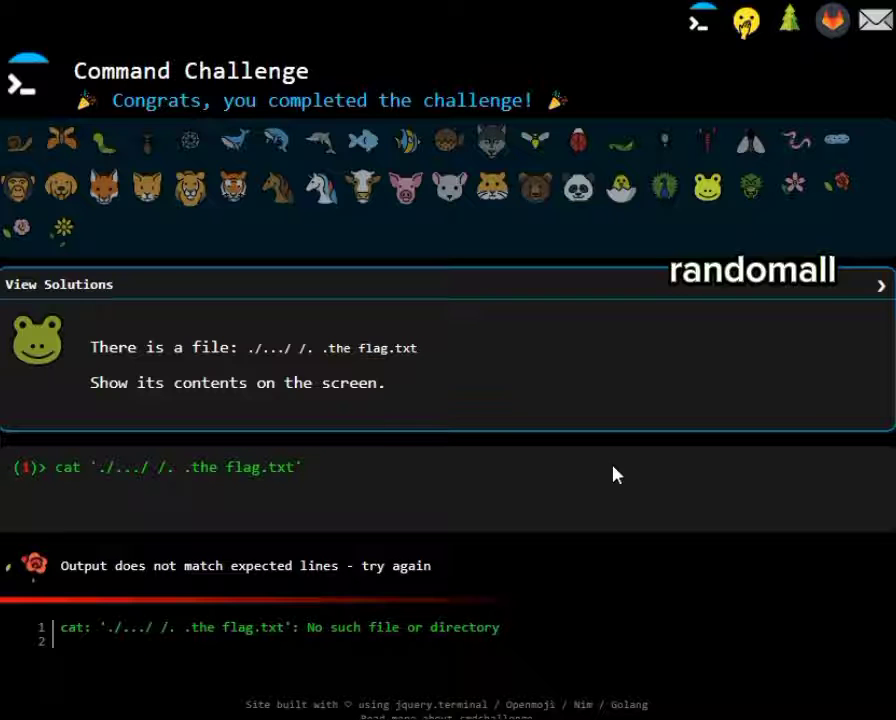
pyautogui.press('Left')
pyautogui.press('Left')
pyautogui.press('Left')
pyautogui.press('Left')
pyautogui.press('Left')
pyautogui.press('Left')
pyautogui.press('Left')
pyautogui.press('Left')
pyautogui.press('Left')
pyautogui.press('Left')
pyautogui.press('Left')
pyautogui.press('Left')
pyautogui.press('Left')
pyautogui.press('Return')
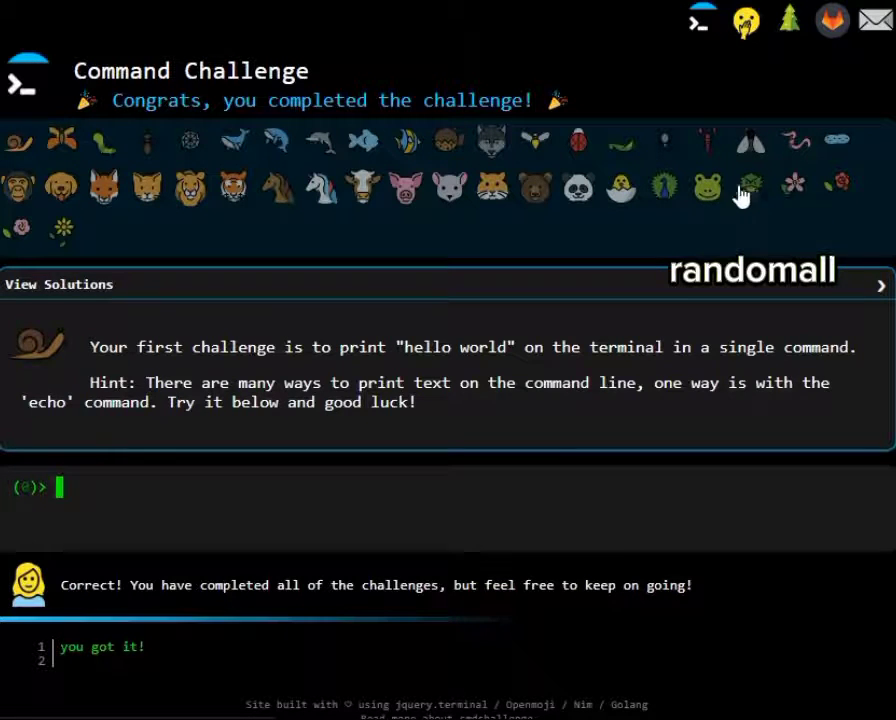
# - Open the tab-lines challenge and try grep -p "\t" * | wc -l
pyautogui.click(711, 192)
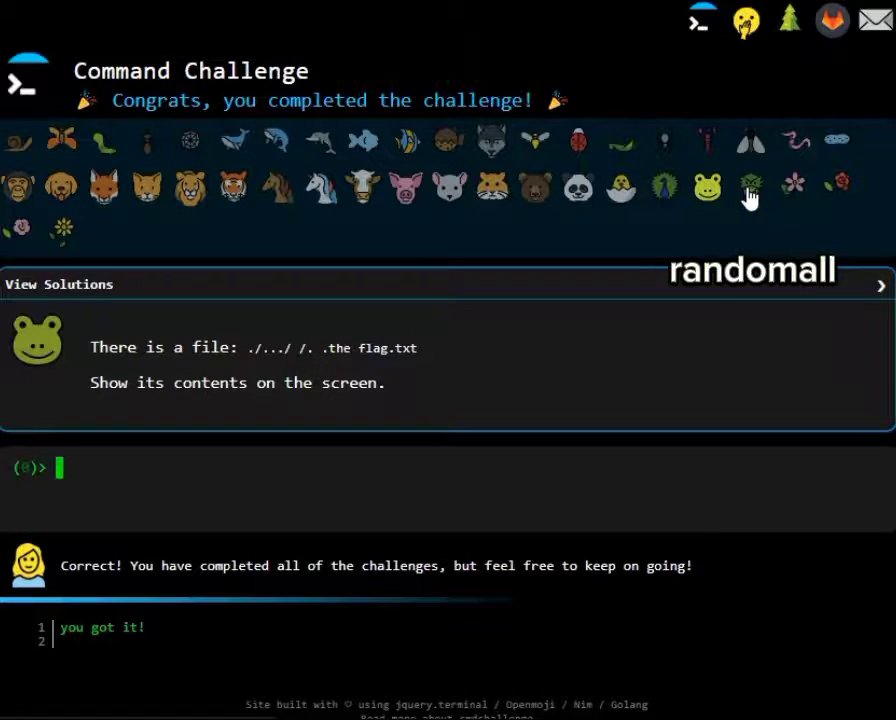
pyautogui.click(748, 194)
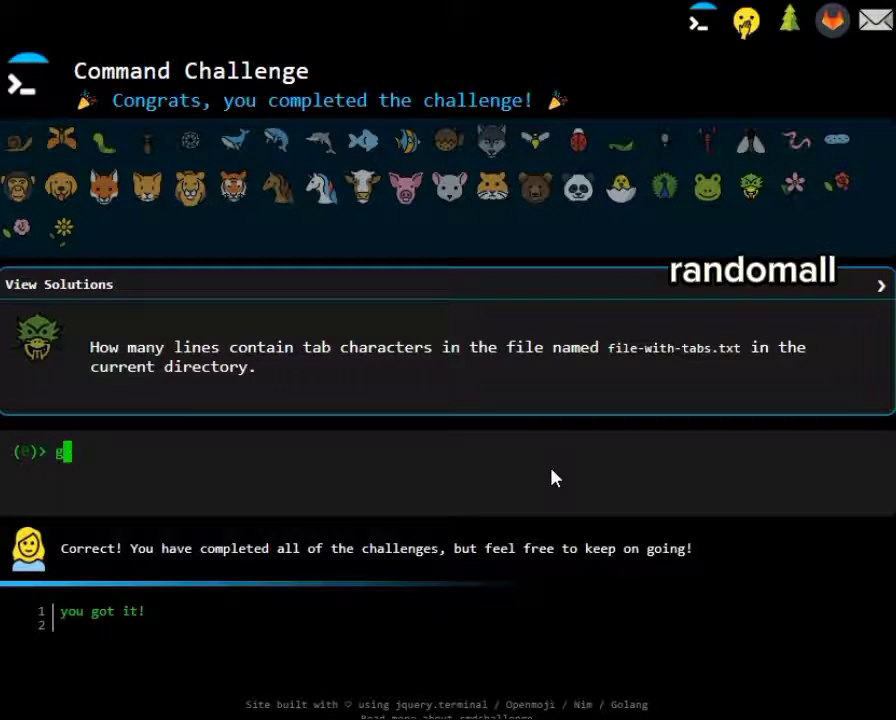
pyautogui.write('grep -p ')
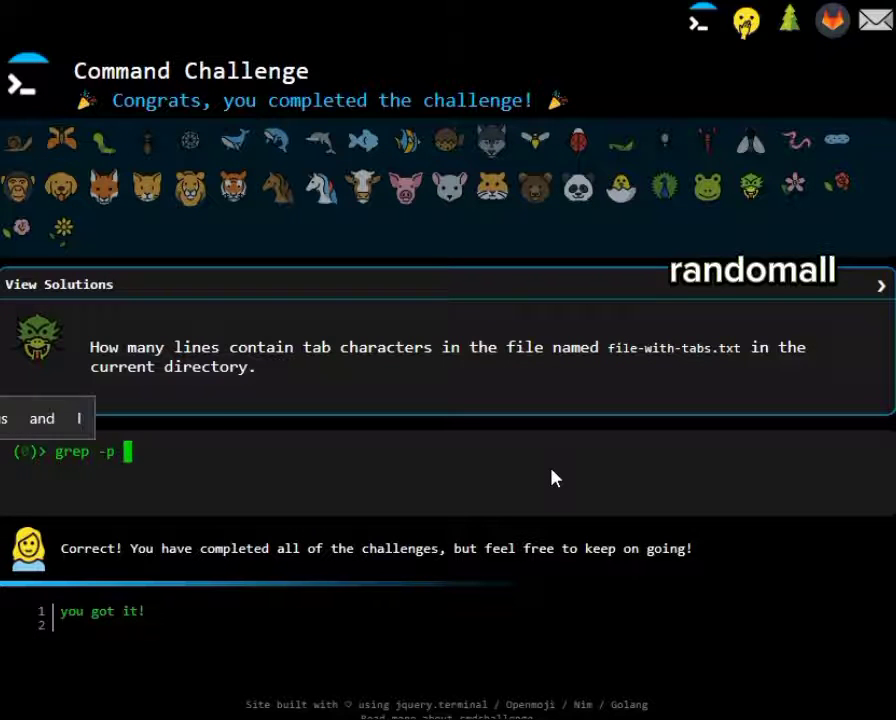
pyautogui.write('"')
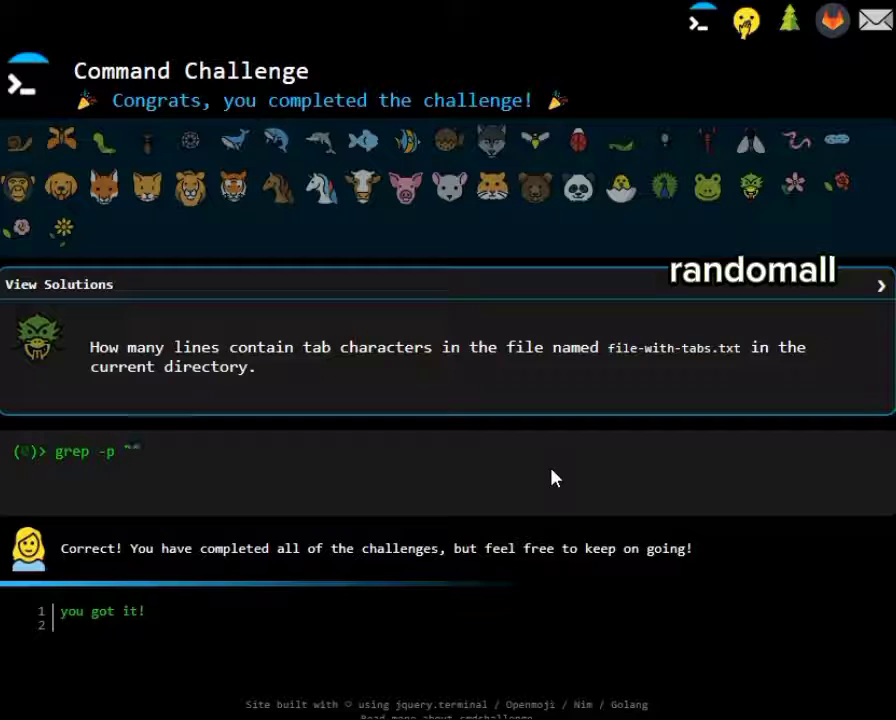
pyautogui.write('\\t"')
pyautogui.write(' * ')
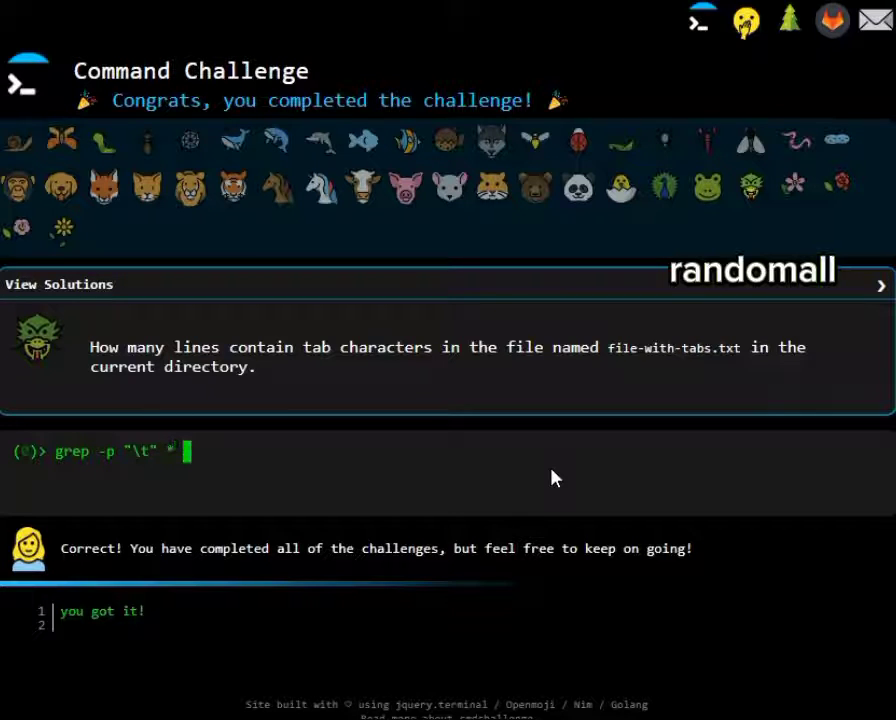
pyautogui.write('| w')
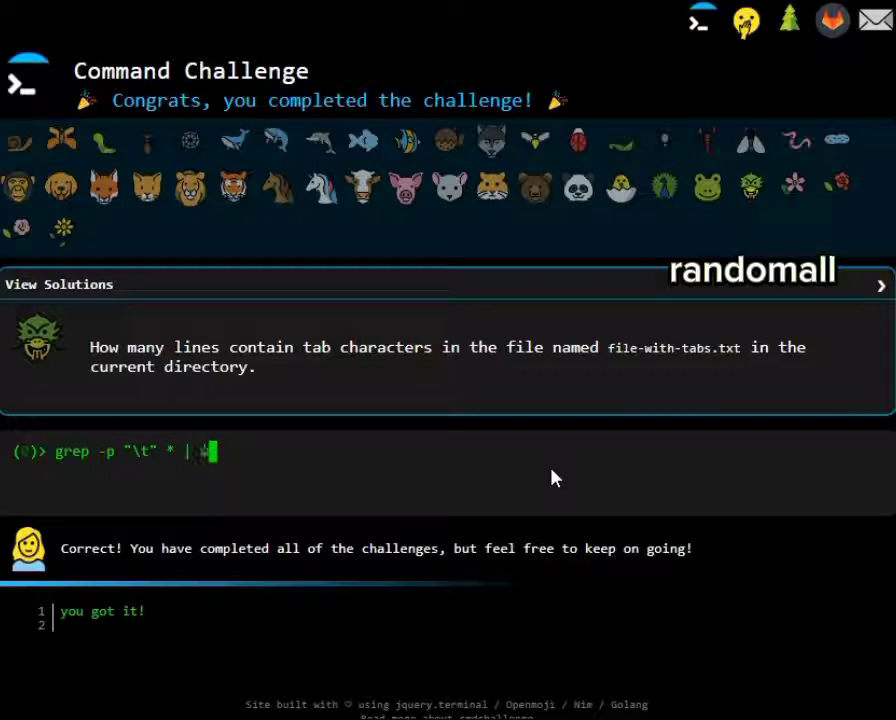
pyautogui.write('c -l')
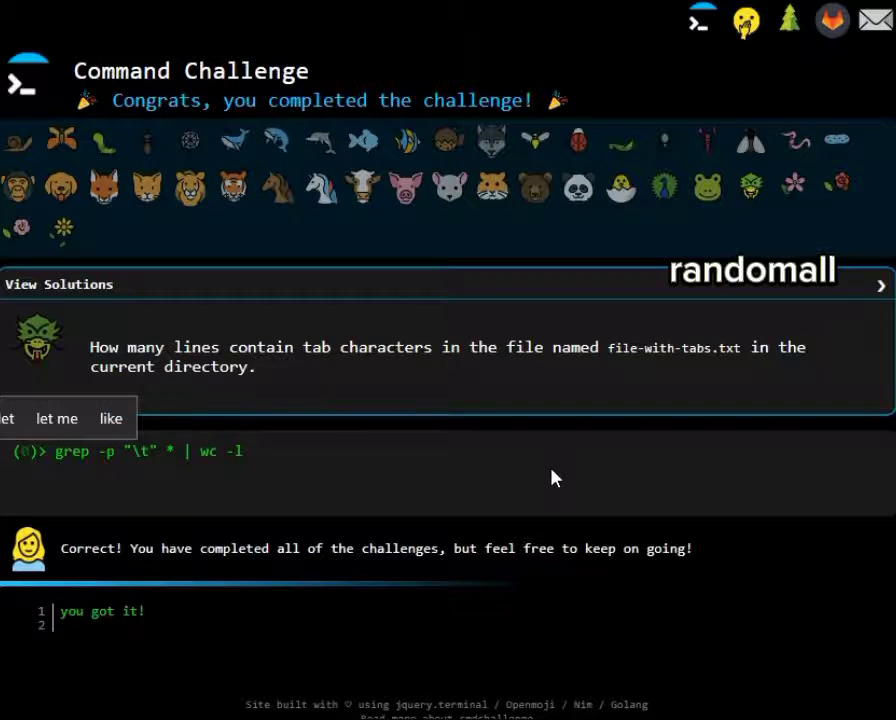
pyautogui.press('Return')
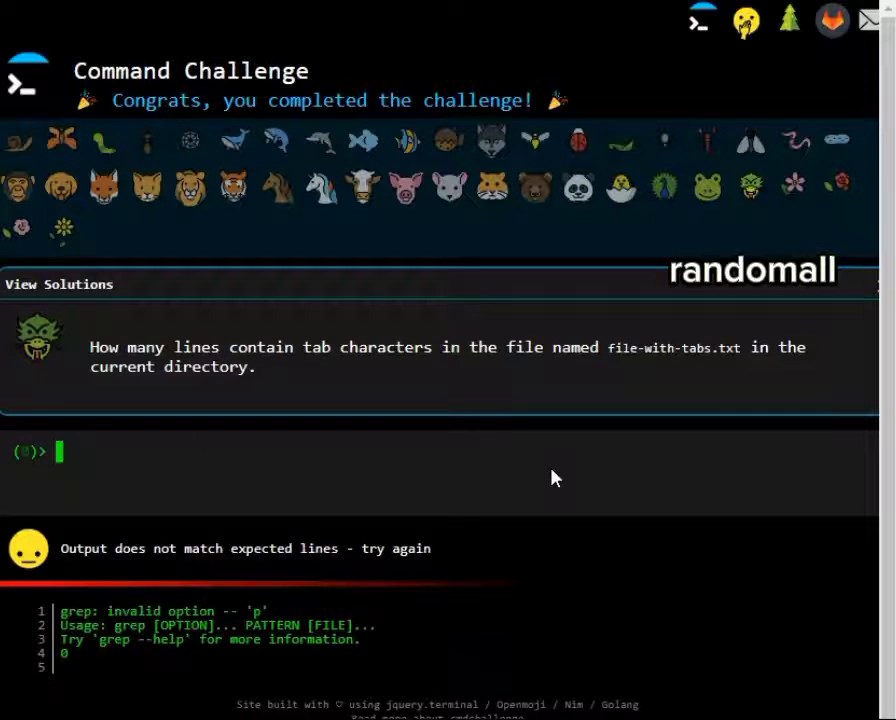
# - Fix the recalled command to grep -P "\t" * | wc -l, getting the accepted count 3
pyautogui.press('Up')
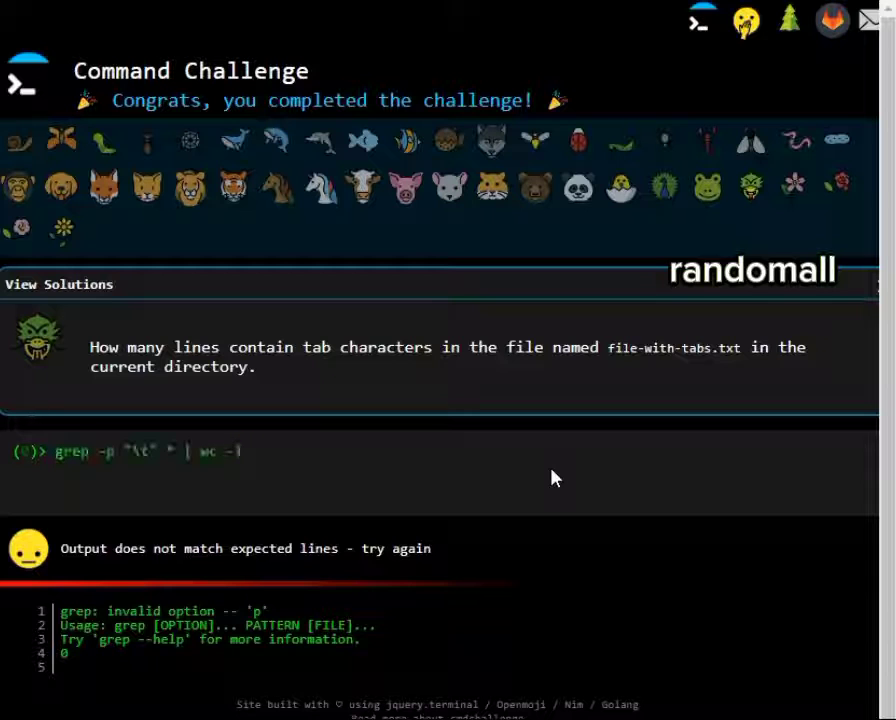
pyautogui.press('Left')
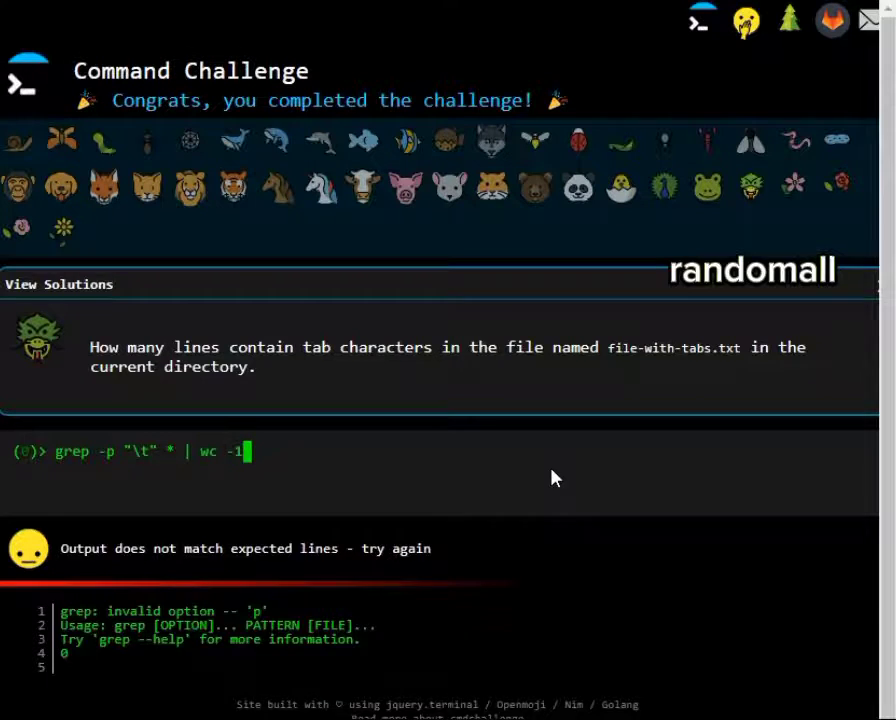
pyautogui.press('Return')
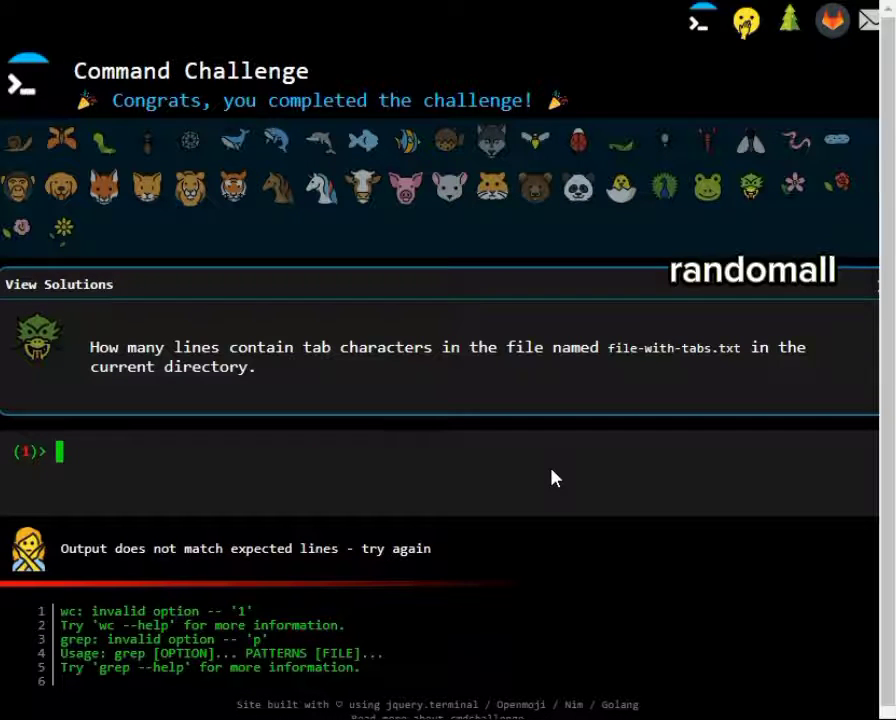
pyautogui.press('Up')
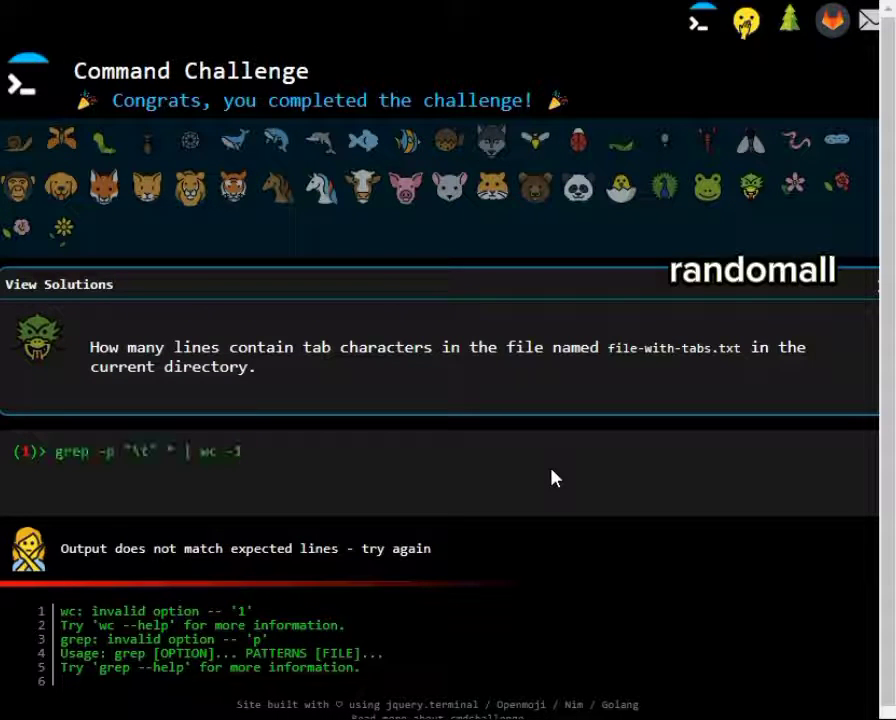
pyautogui.press('Left')
pyautogui.press('Left')
pyautogui.press('Left')
pyautogui.press('BackSpace')
pyautogui.write('P')
pyautogui.press('Return')
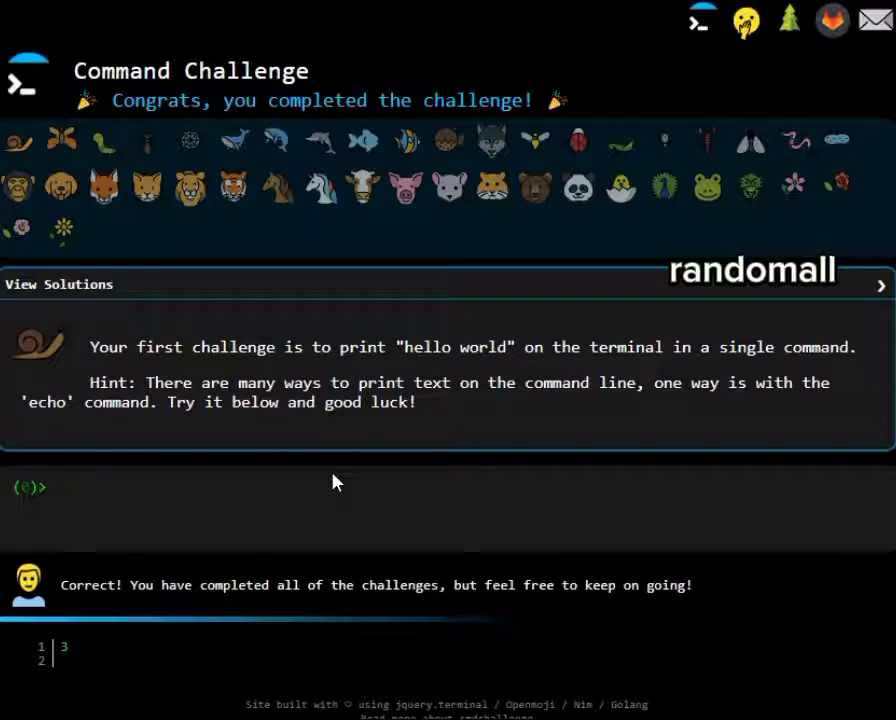
# - Reopen the tab challenge and run grep -P "\t" * | wc -l for output 3
pyautogui.click(751, 188)
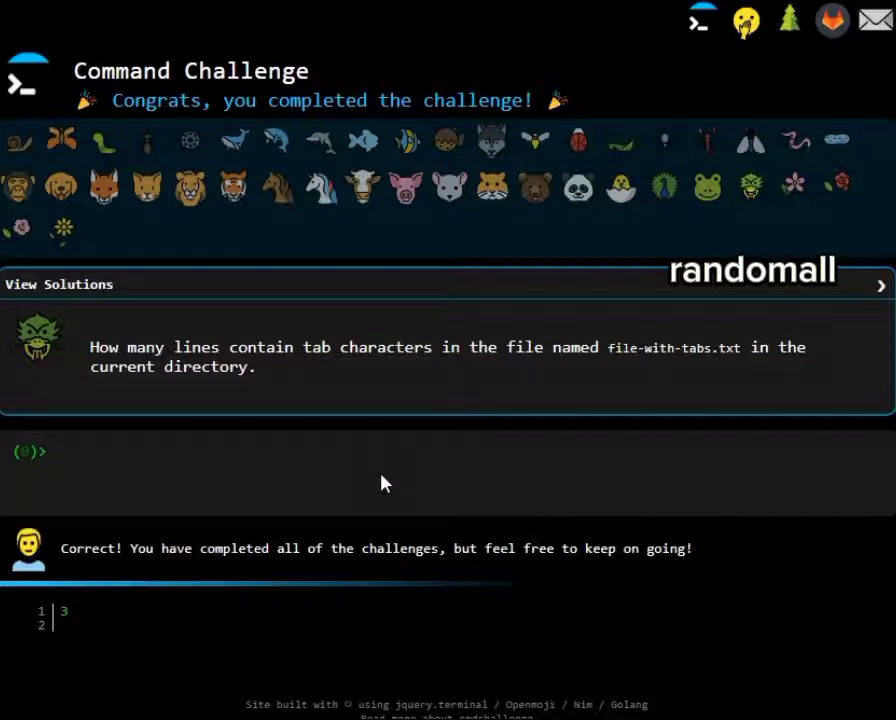
pyautogui.write('grep -P "\\t" * | wc -l')
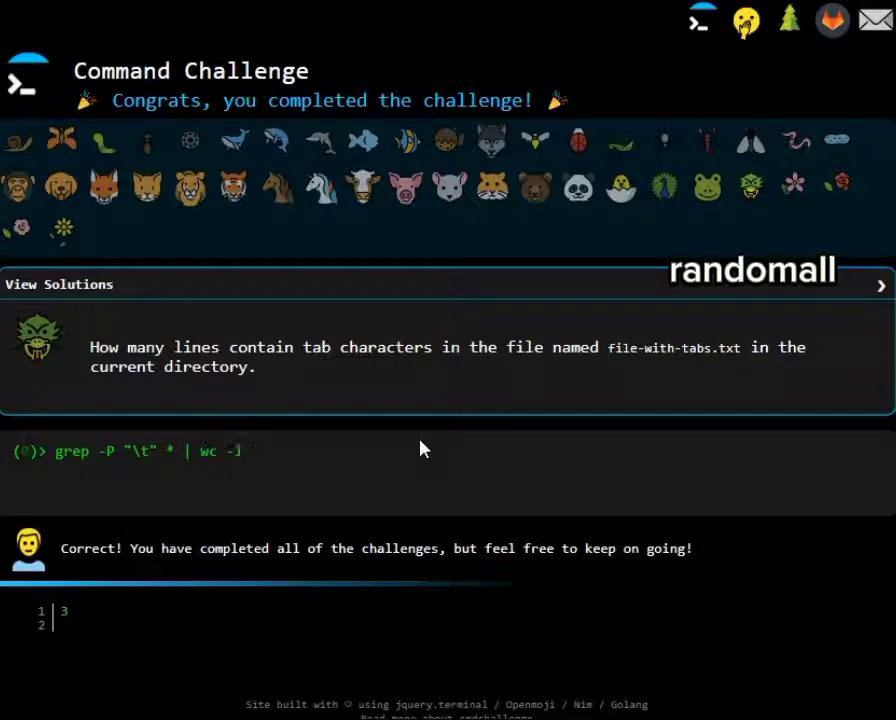
pyautogui.press('Return')
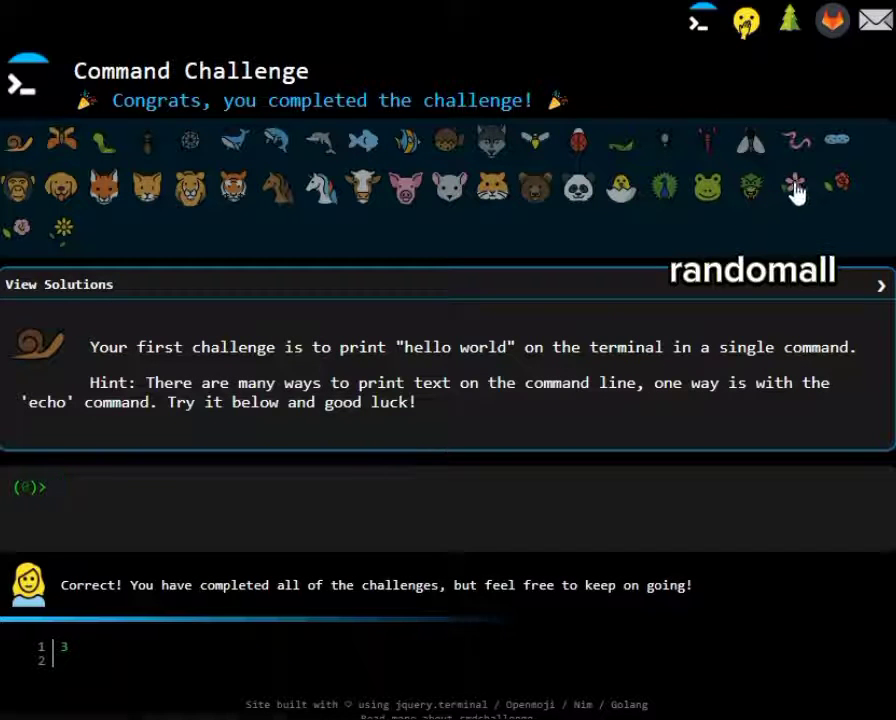
# - Type find -type f ! -regex '.*\(exe\|txt\)$' -delete for the file-extensions challenge
pyautogui.click(796, 186)
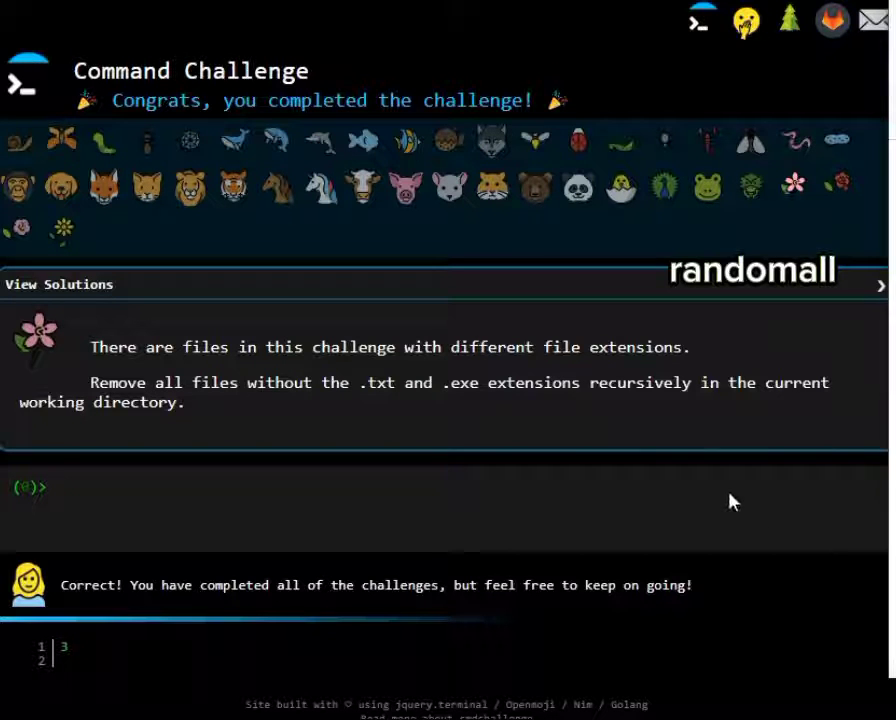
pyautogui.write('fi')
pyautogui.write('rd ')
pyautogui.write('-type')
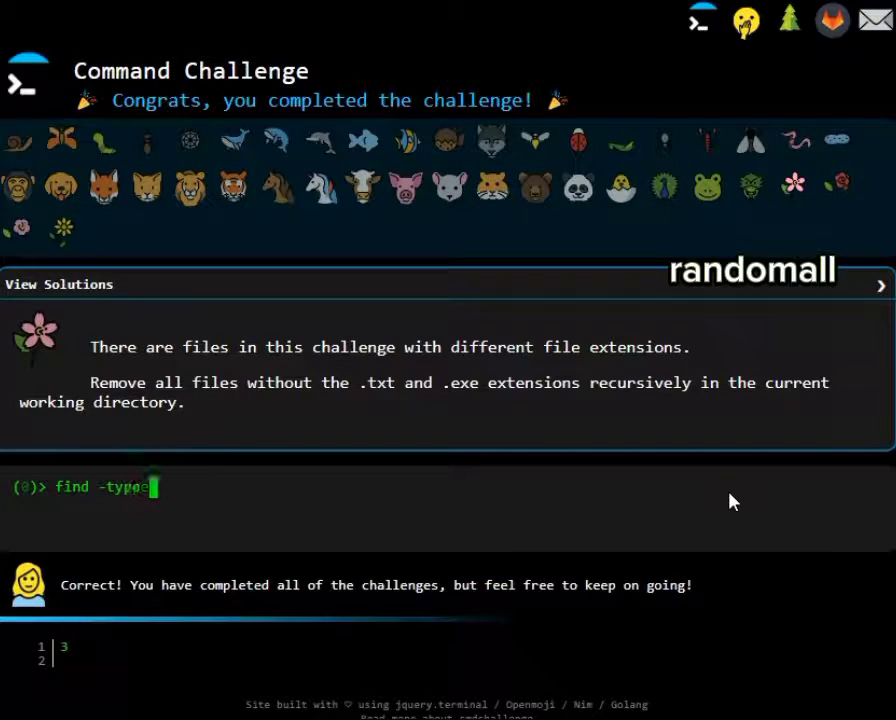
pyautogui.write(' f')
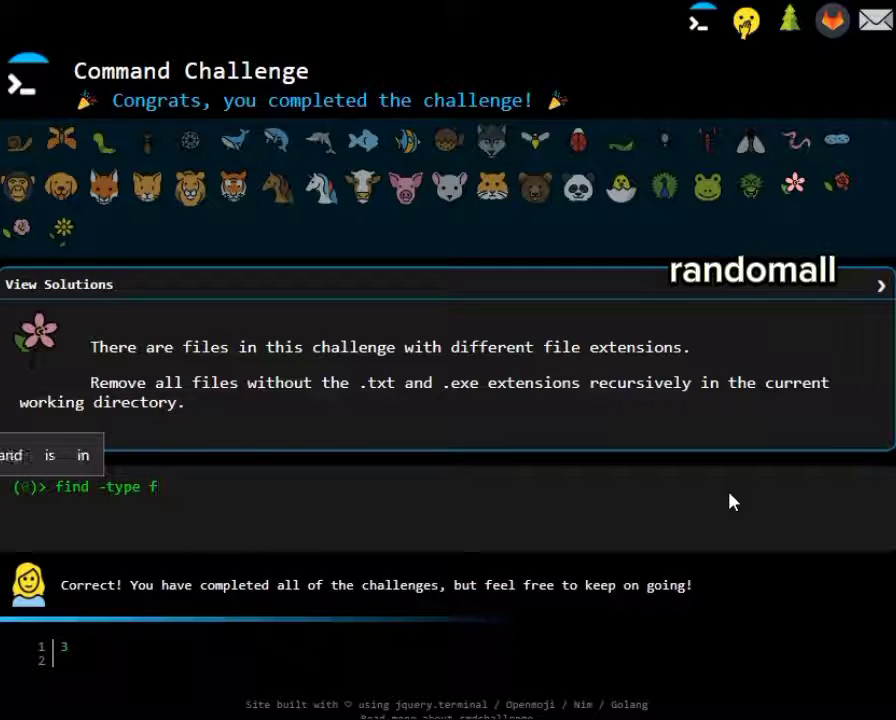
pyautogui.write(' !')
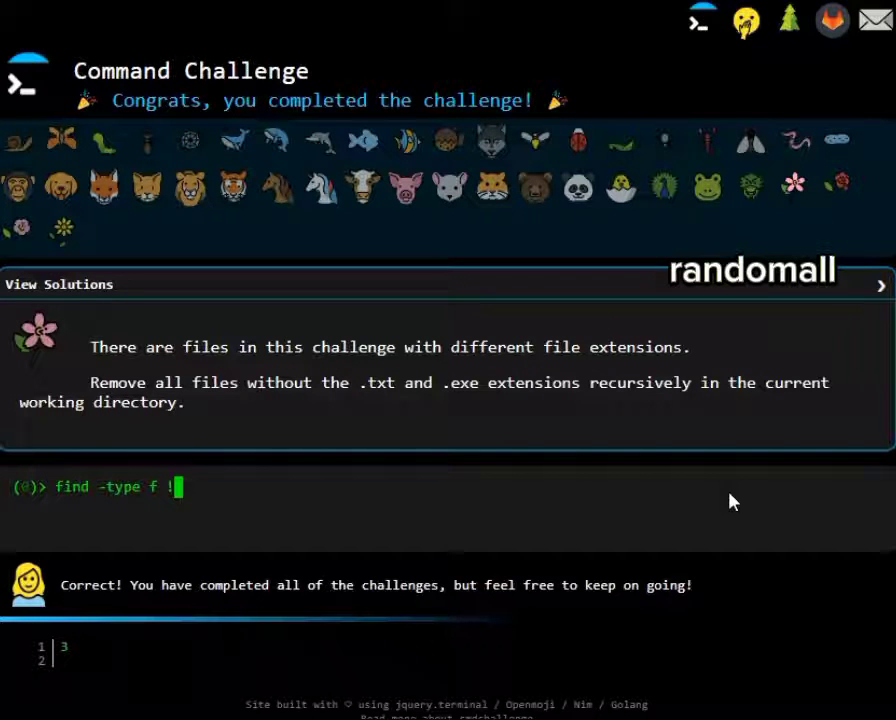
pyautogui.write(' -regex ')
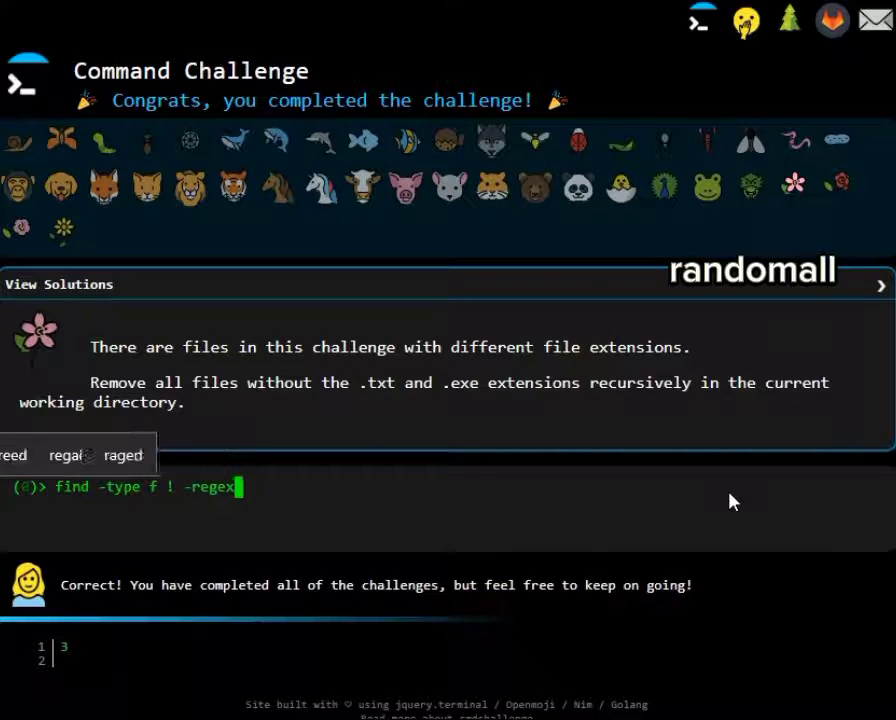
pyautogui.write("'")
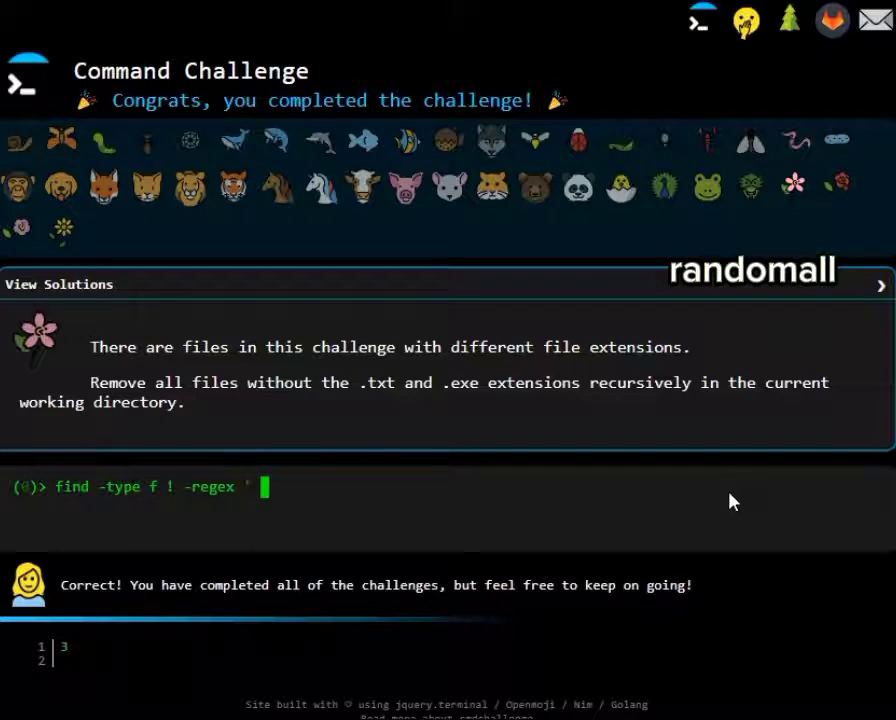
pyautogui.press('BackSpace')
pyautogui.write('.*')
pyautogui.write('\\')
pyautogui.write('(')
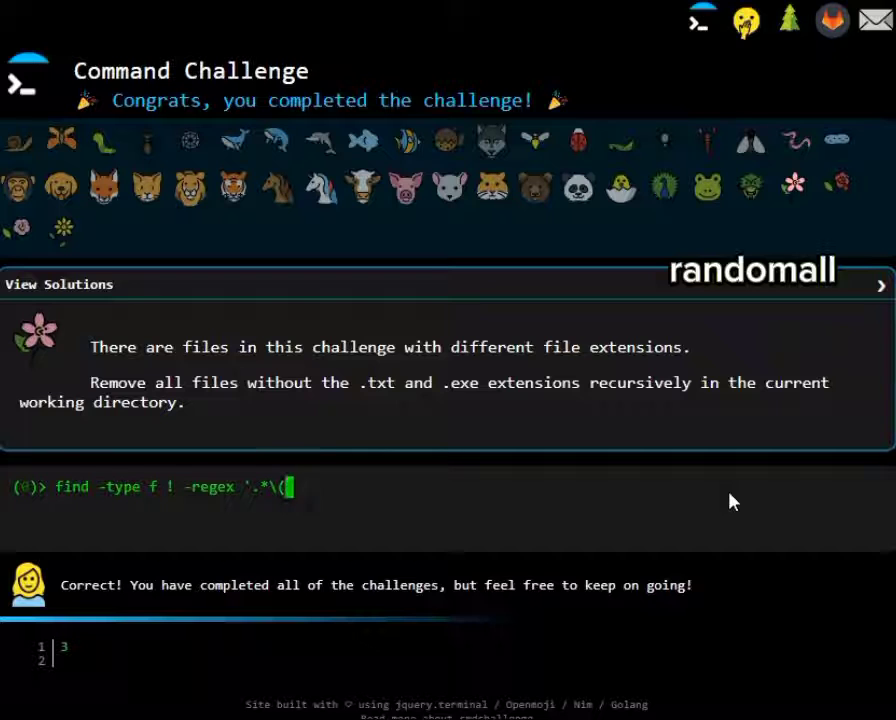
pyautogui.write('()')
pyautogui.press('Left')
pyautogui.write('exe\\')
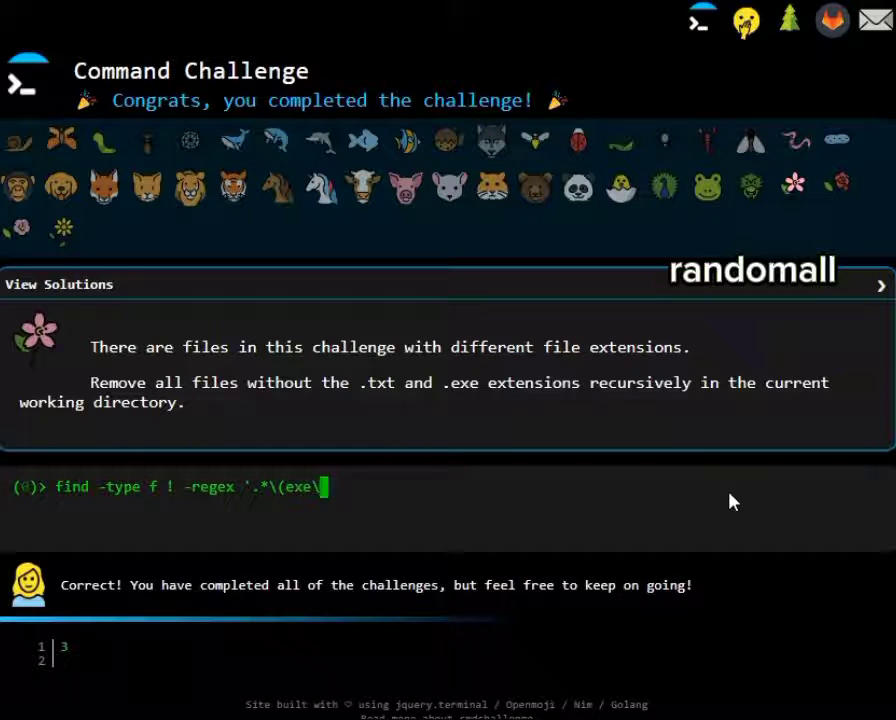
pyautogui.write('|')
pyautogui.write('tx')
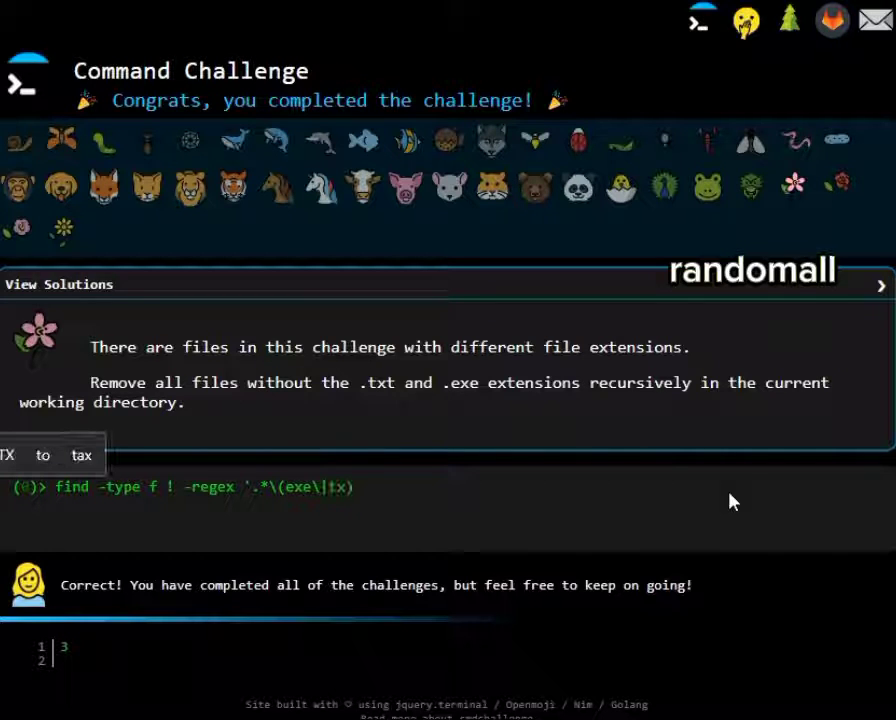
pyautogui.write('t')
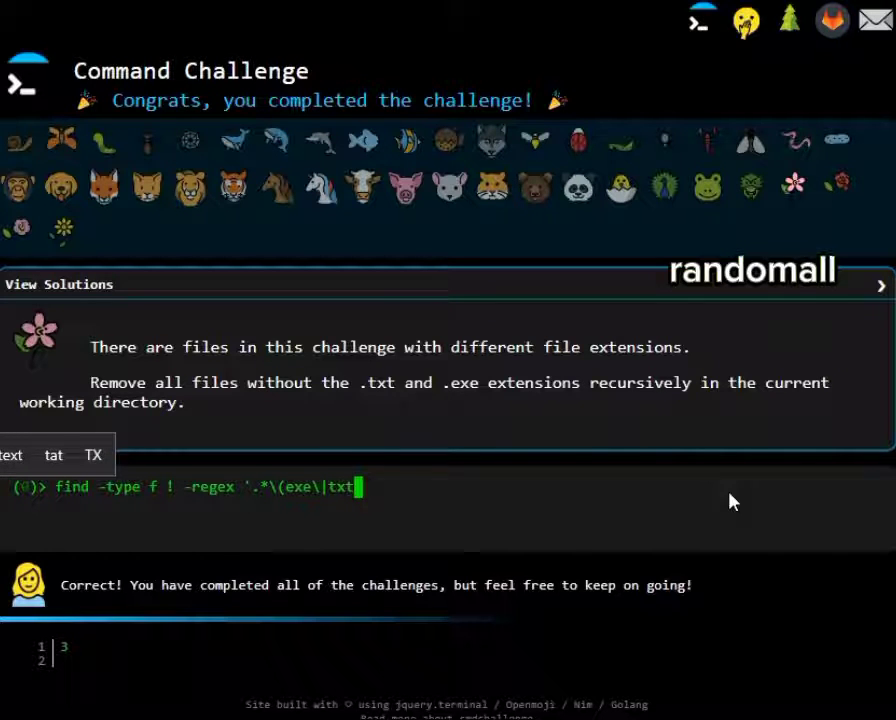
pyautogui.write('t\\)$')
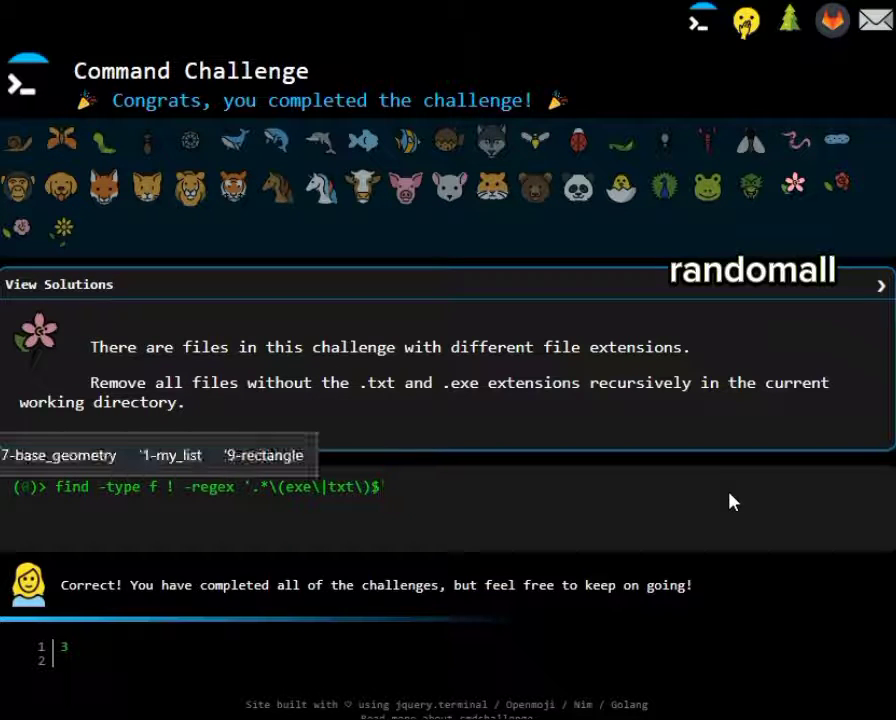
pyautogui.write("' -d")
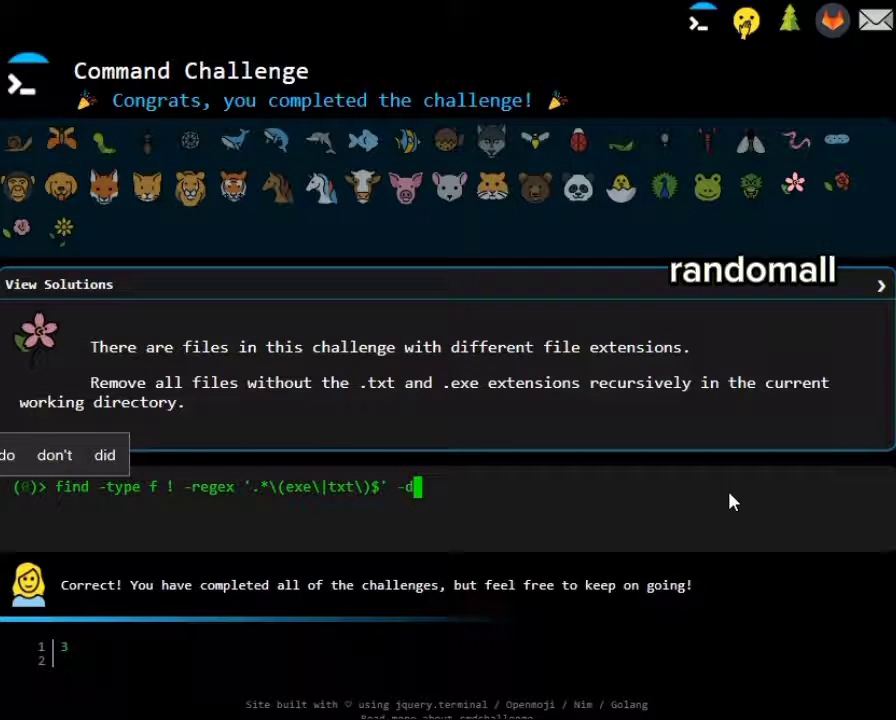
pyautogui.write('elete')
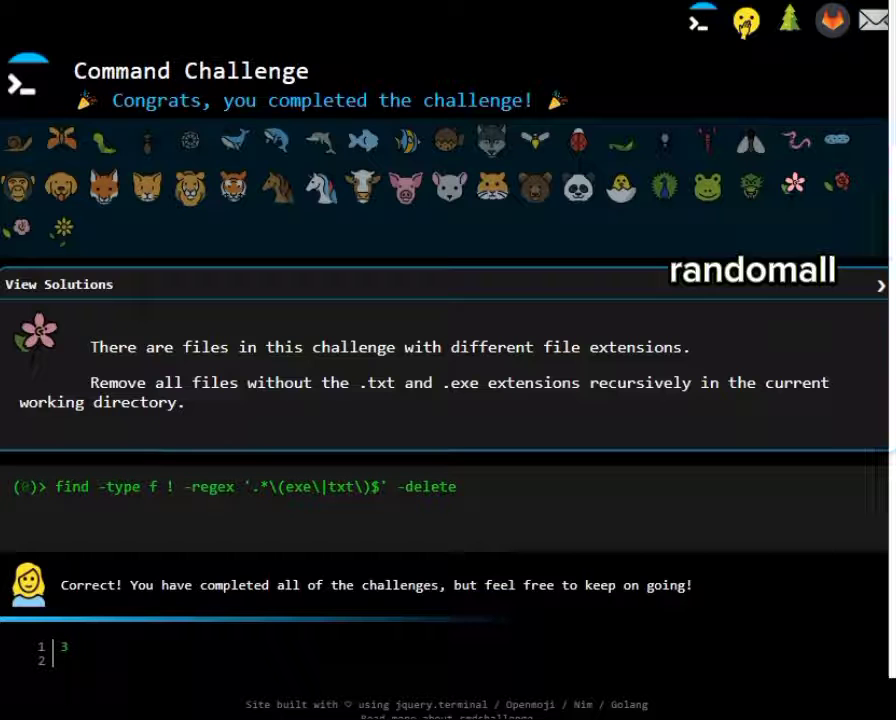
# - Submit the find delete answer, then start rm ./-* on the dash-prefixed files challenge
pyautogui.press('Return')
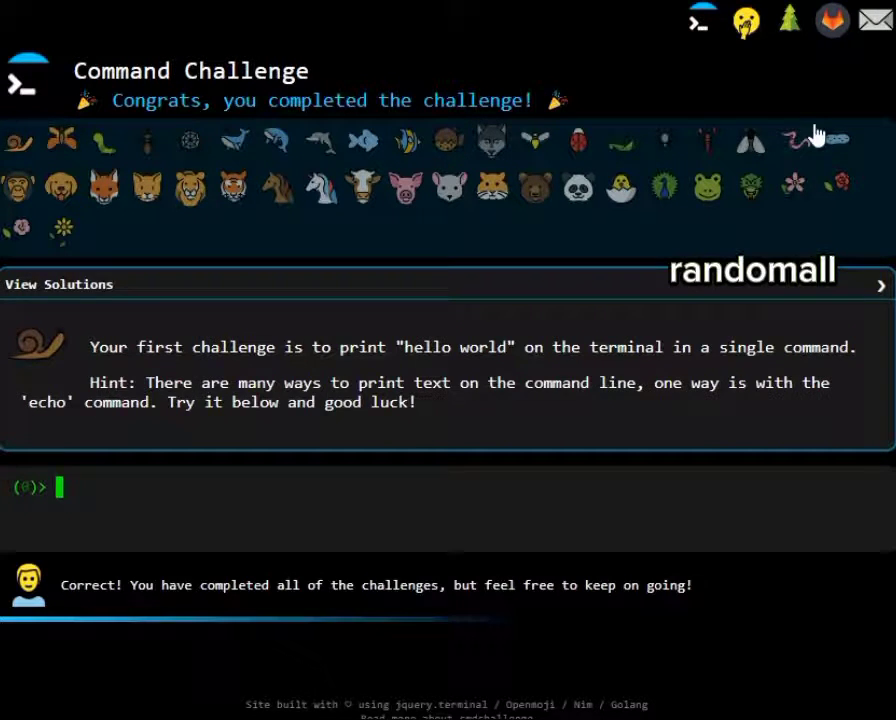
pyautogui.click(841, 188)
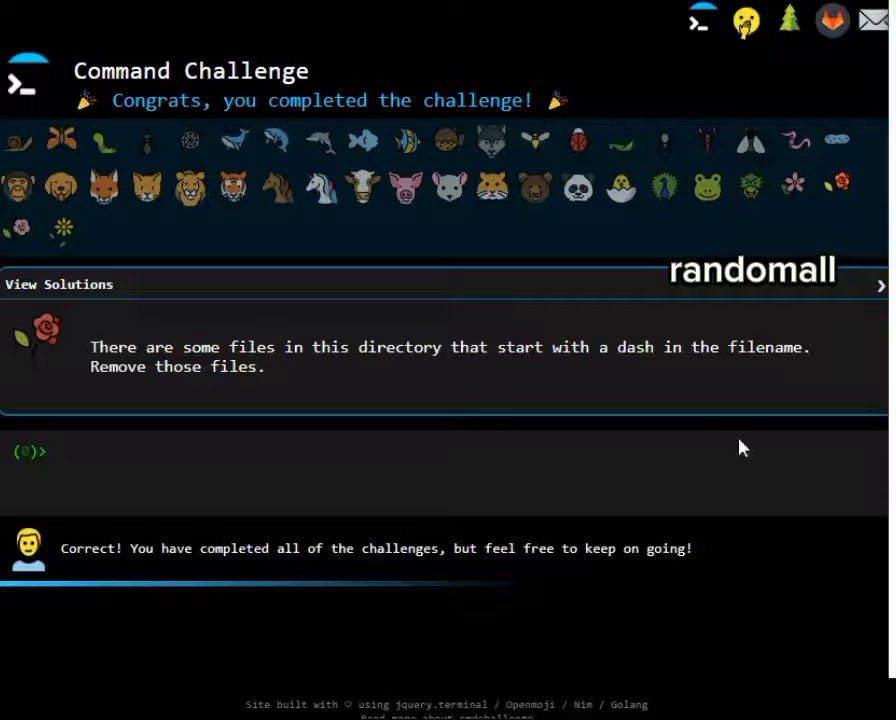
pyautogui.write('rm .')
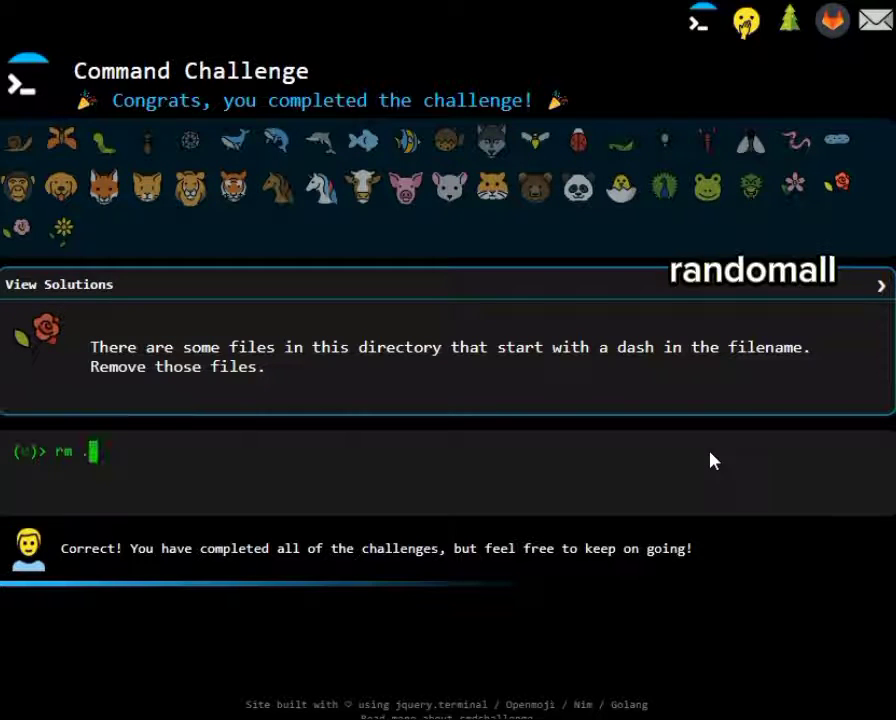
pyautogui.write('/-*')
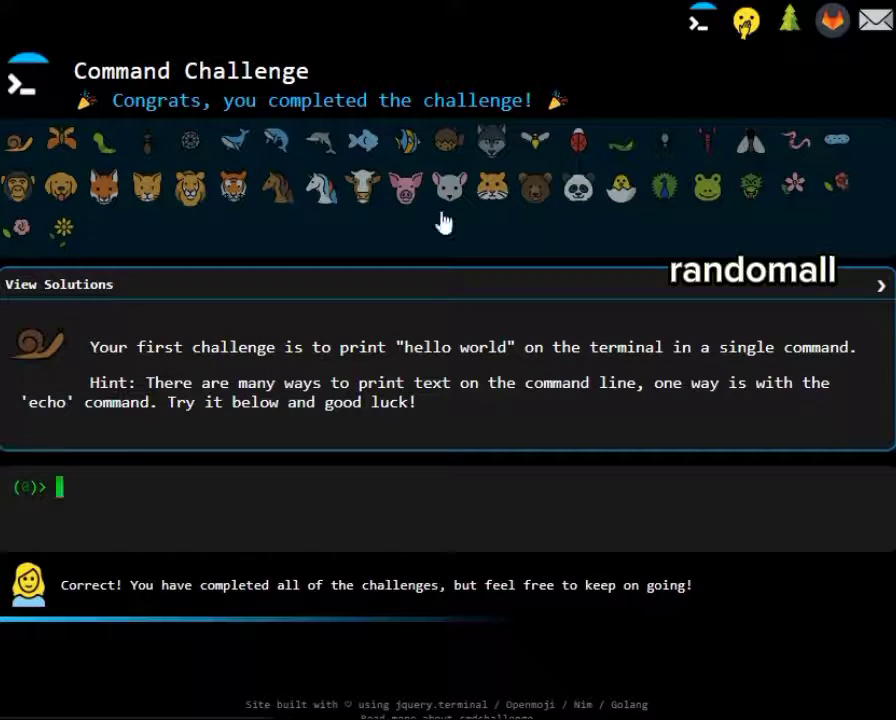
# - Run cat ps-* | sort -k2 -n | uniq for the ps-ef1/ps-ef2 challenge
pyautogui.click(20, 234)
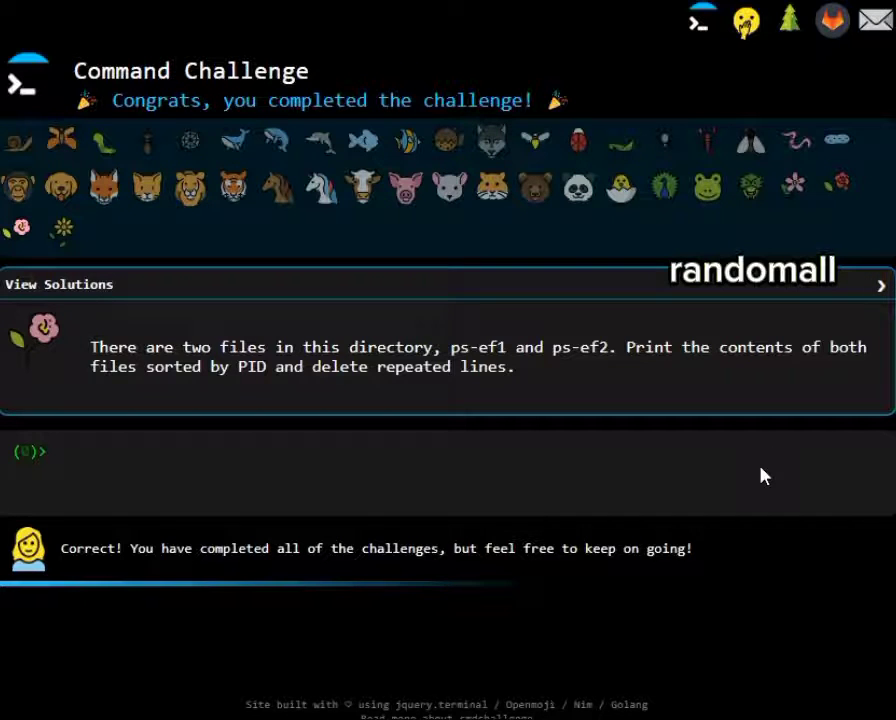
pyautogui.write('cat ')
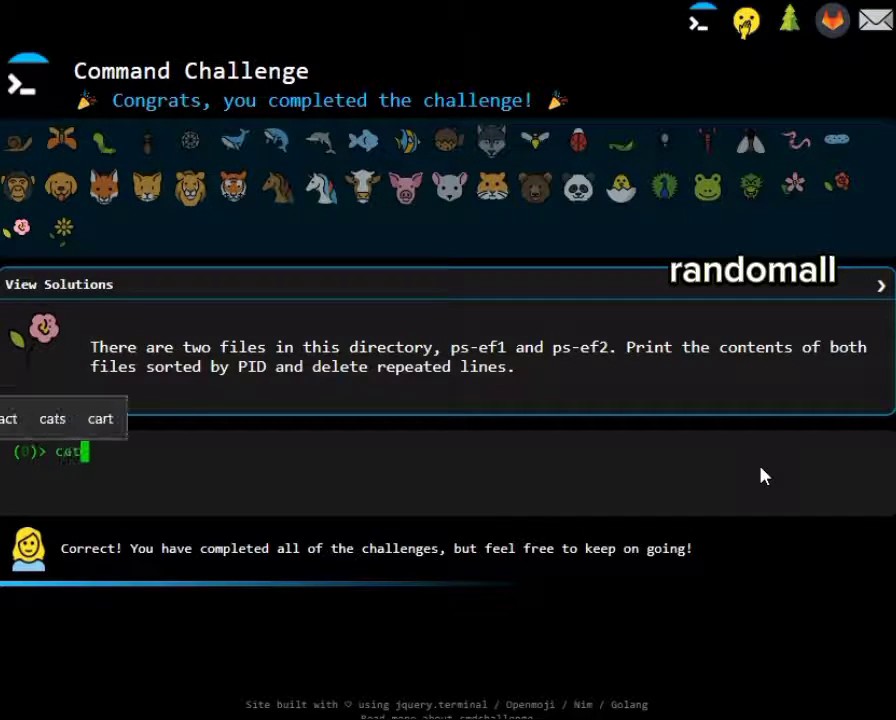
pyautogui.write('ps-* |')
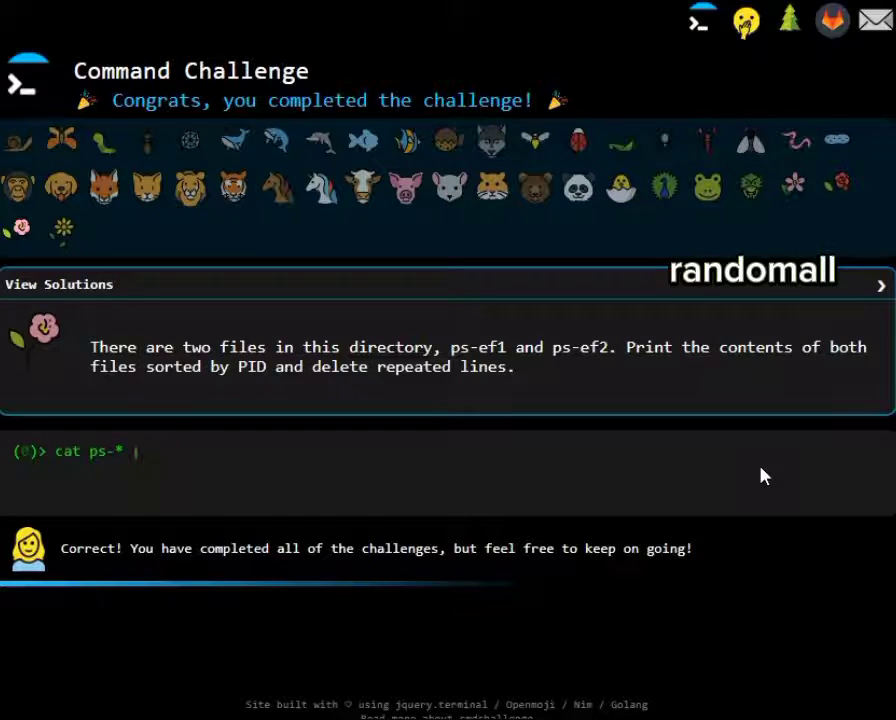
pyautogui.write('sort -k2')
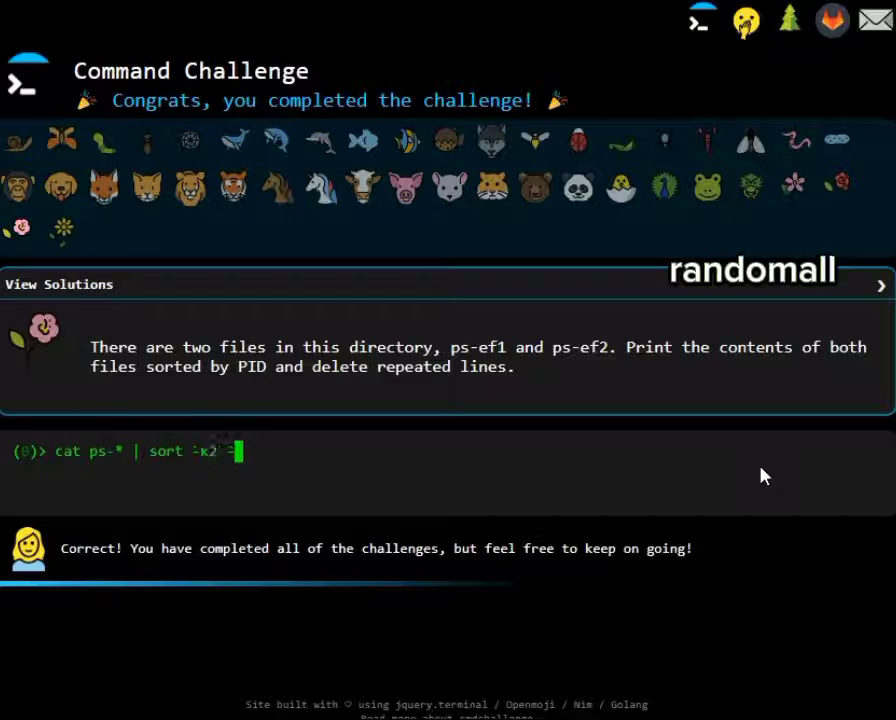
pyautogui.write('-n-|uniq')
pyautogui.press('Return')
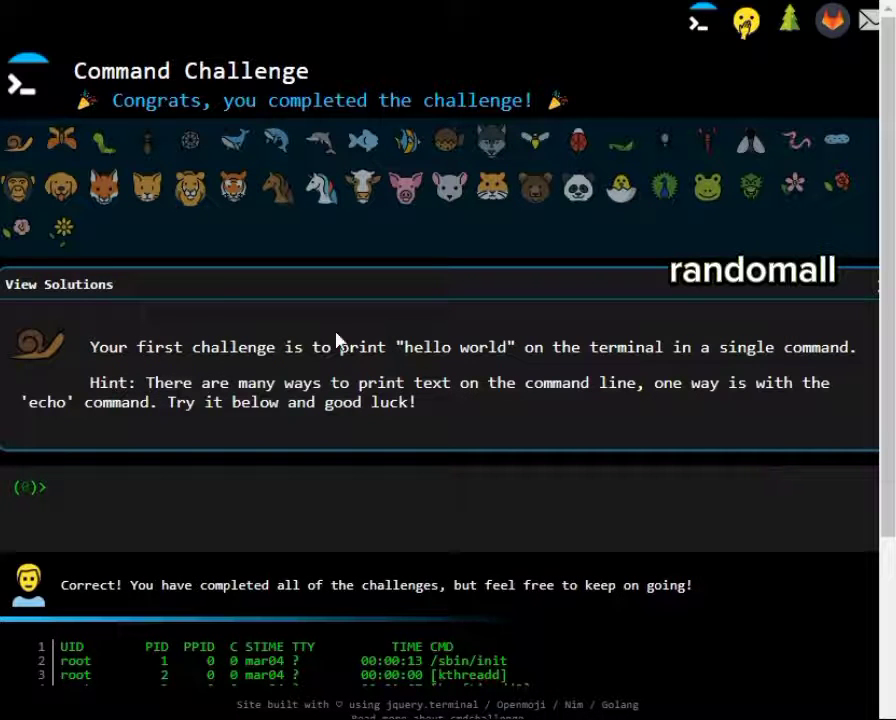
# - Solve the netstat.out listening-ports challenge with grep "\bLISTEN\b" netstat.out|grep -oP "tcp\s+.*:\K\d+"|sort -nr
pyautogui.click(62, 232)
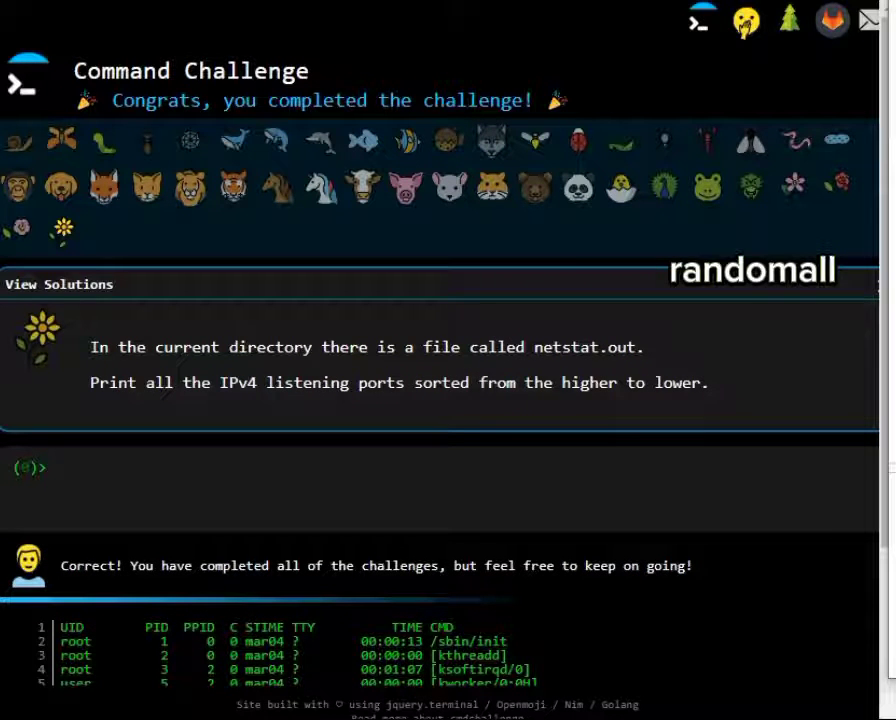
pyautogui.click(776, 472)
pyautogui.write('gre')
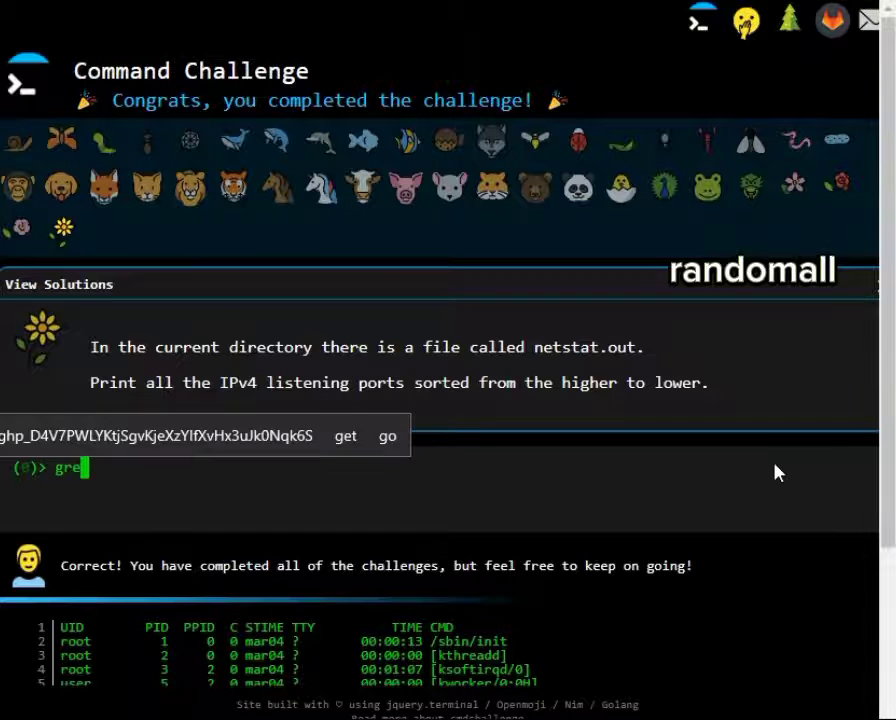
pyautogui.write('p ""')
pyautogui.press('Left')
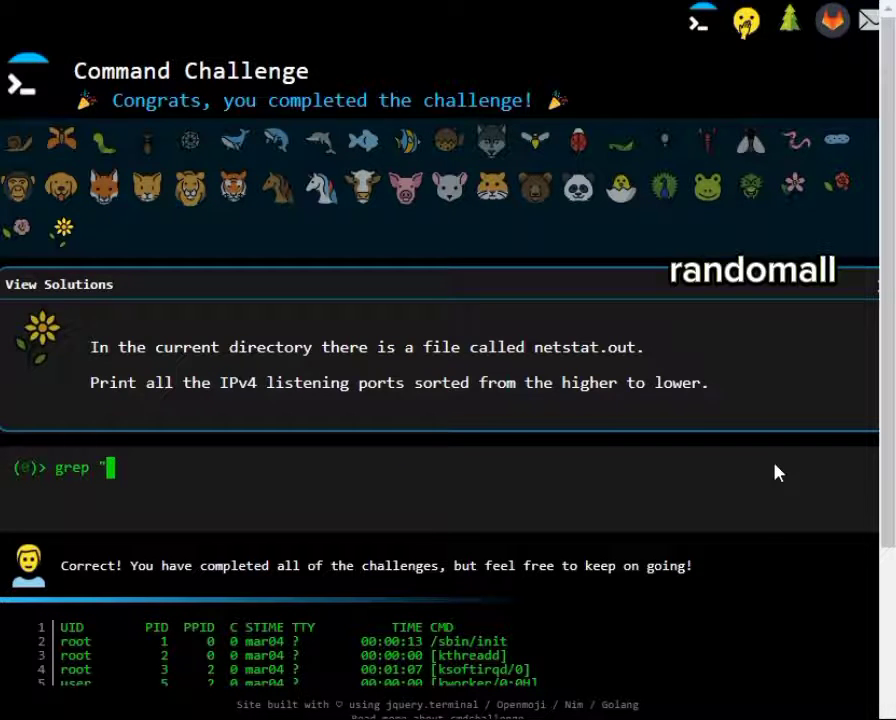
pyautogui.write('\\b')
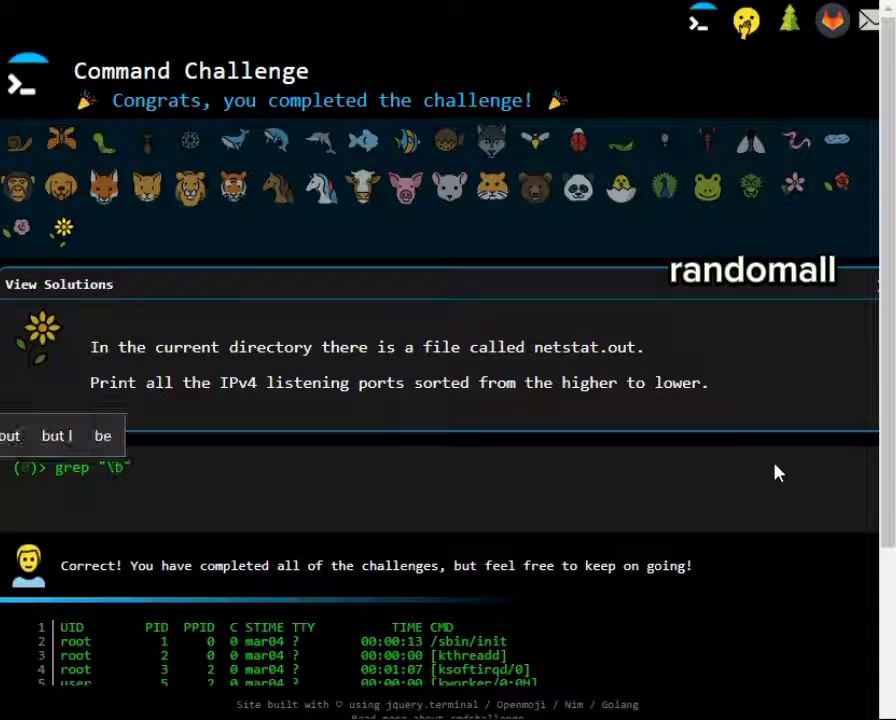
pyautogui.write('LISTEN')
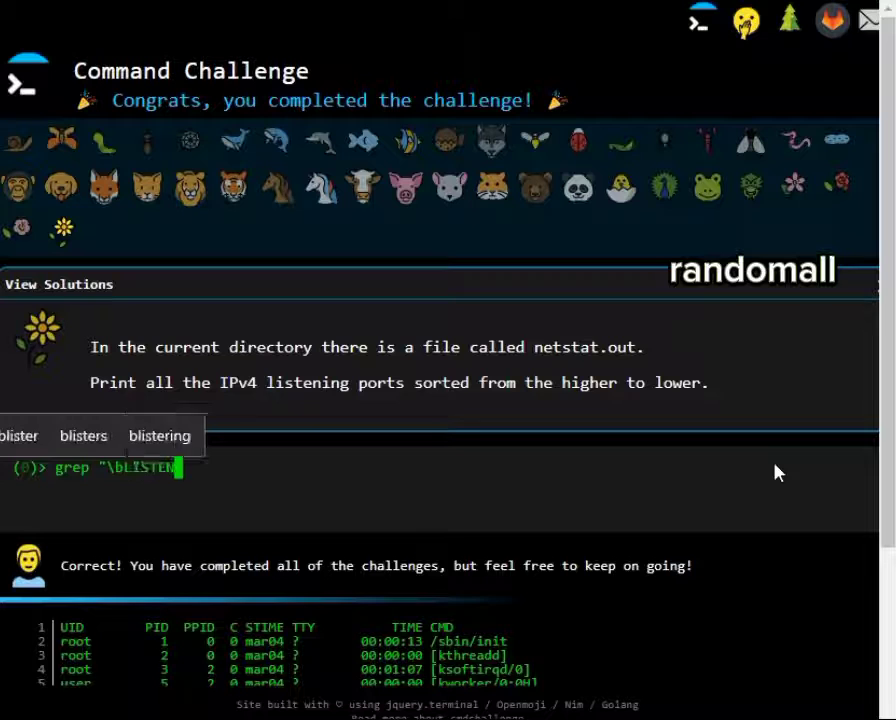
pyautogui.write('\\')
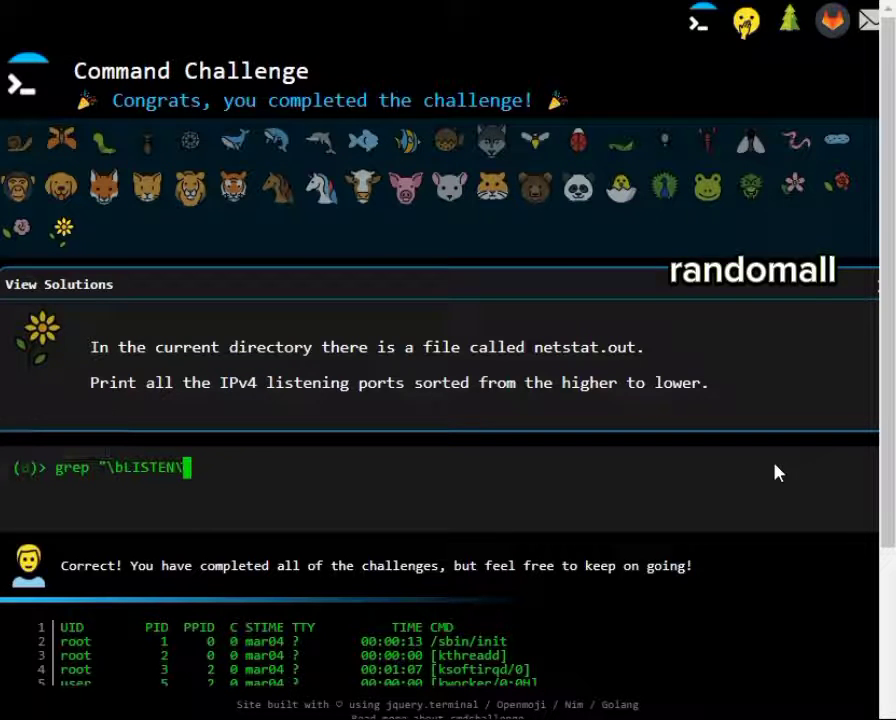
pyautogui.write('b"')
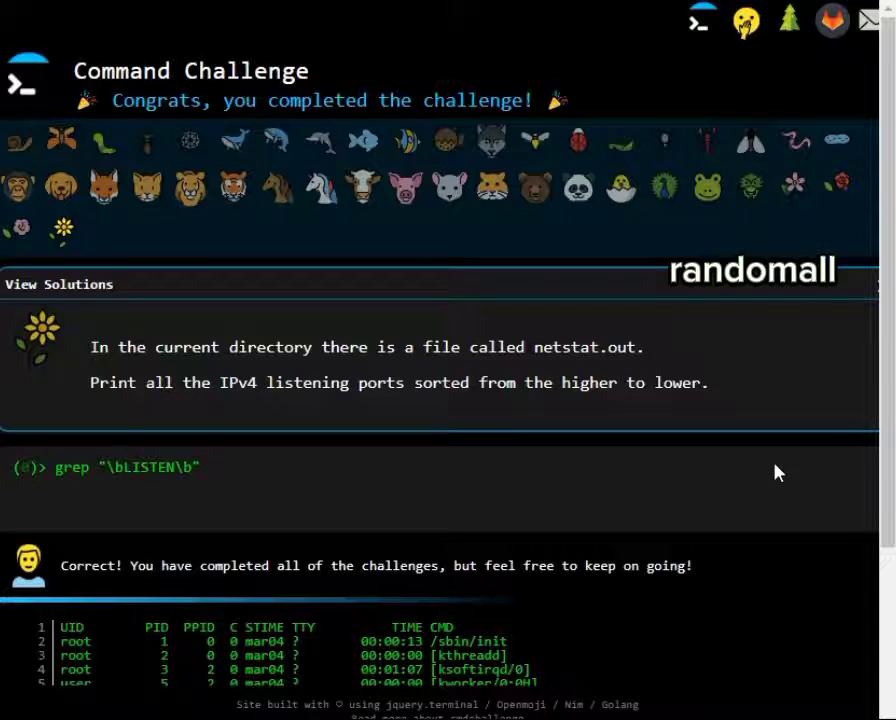
pyautogui.write(' ne')
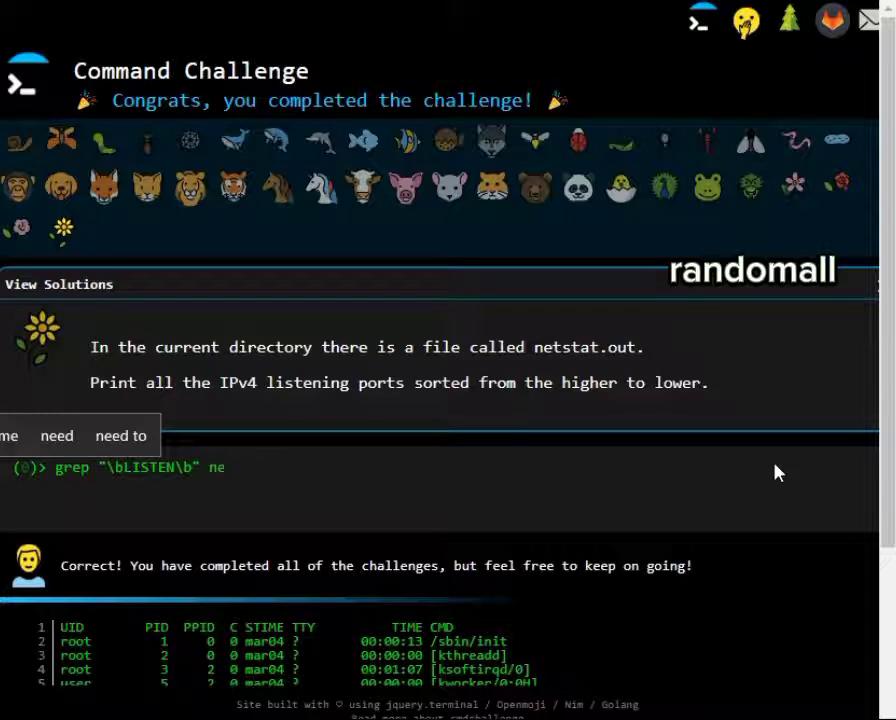
pyautogui.write('tst')
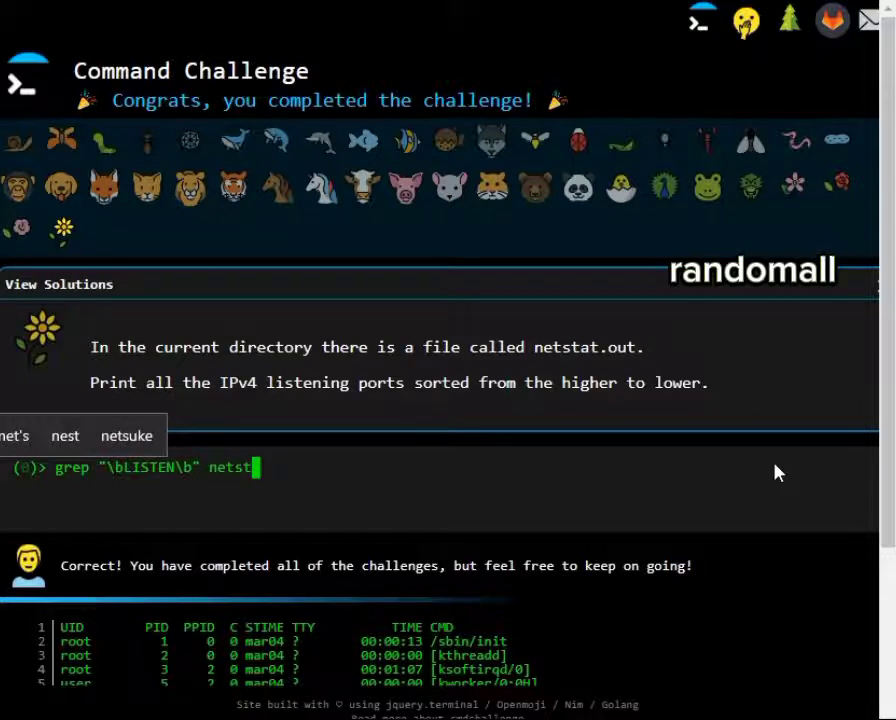
pyautogui.write('at')
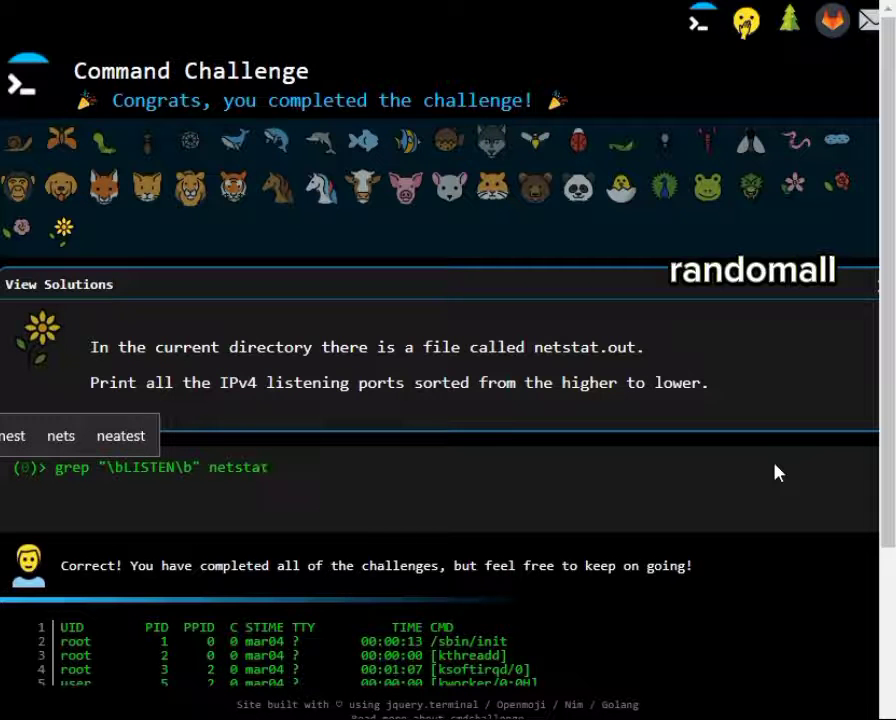
pyautogui.write('.ou')
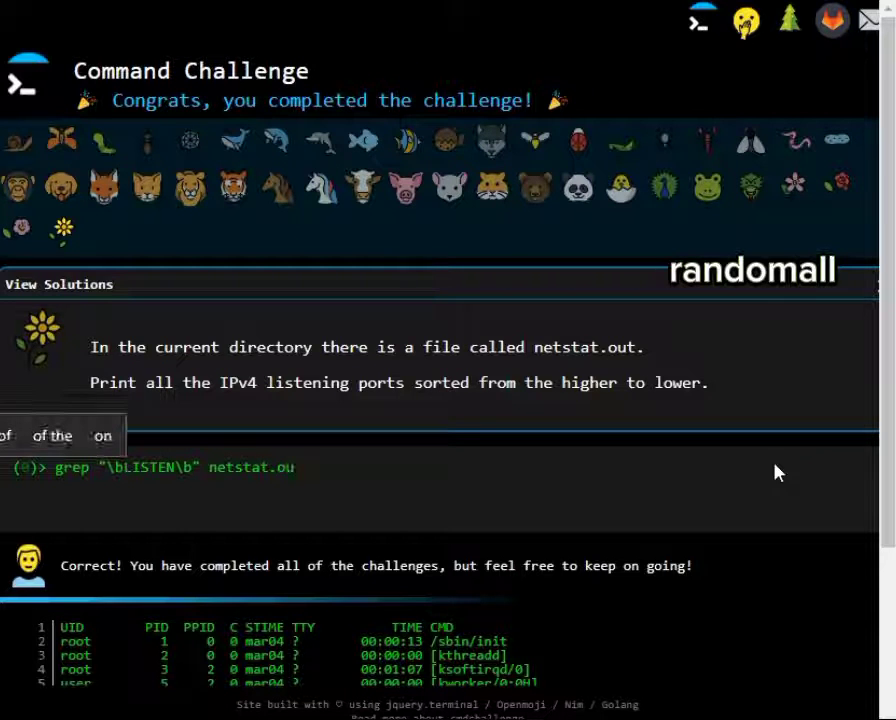
pyautogui.write('t|gr')
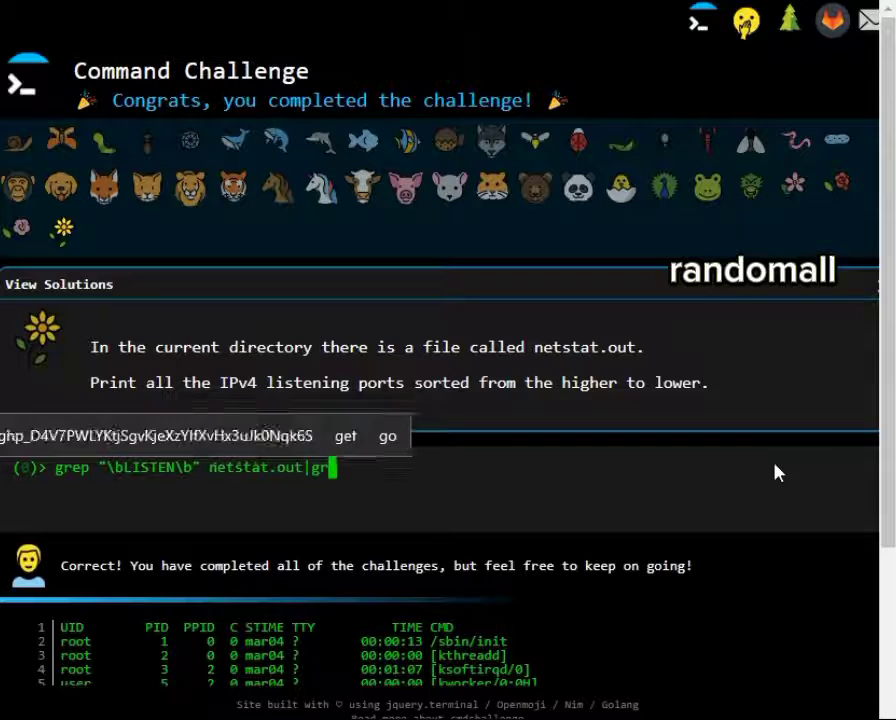
pyautogui.write('ep -')
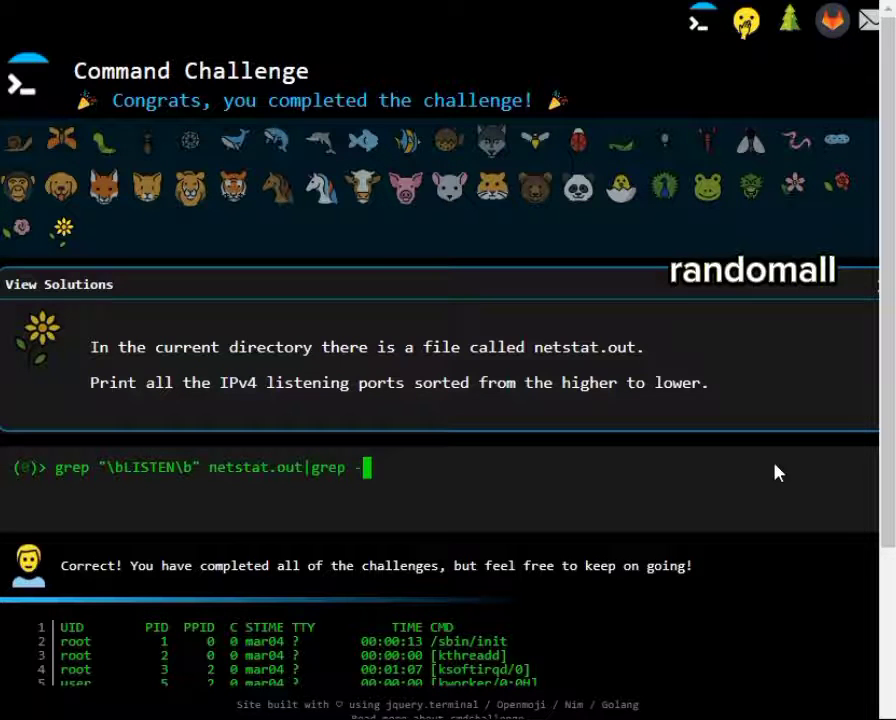
pyautogui.write(' -')
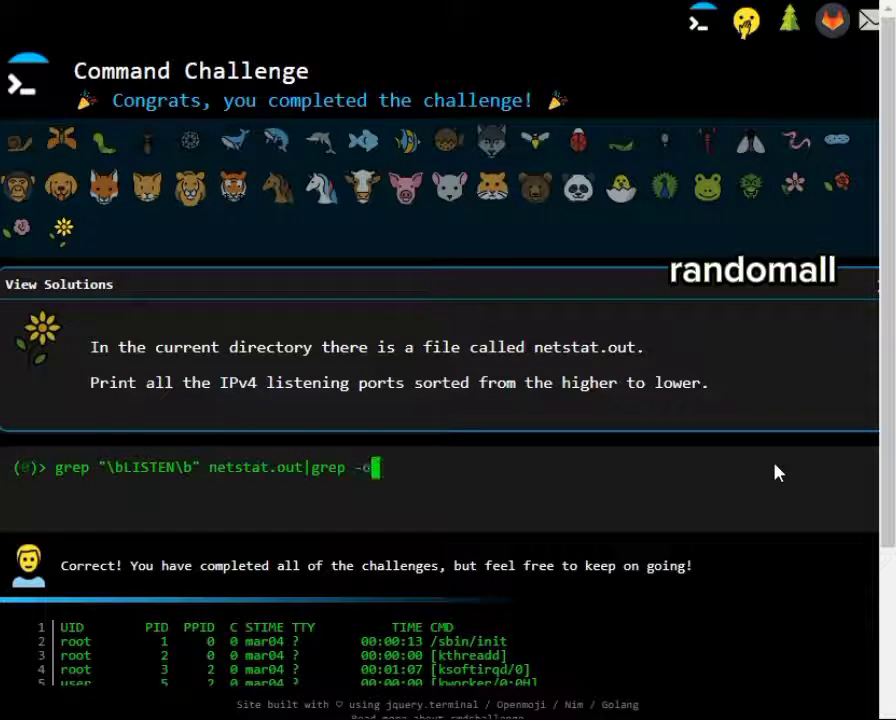
pyautogui.write('oP')
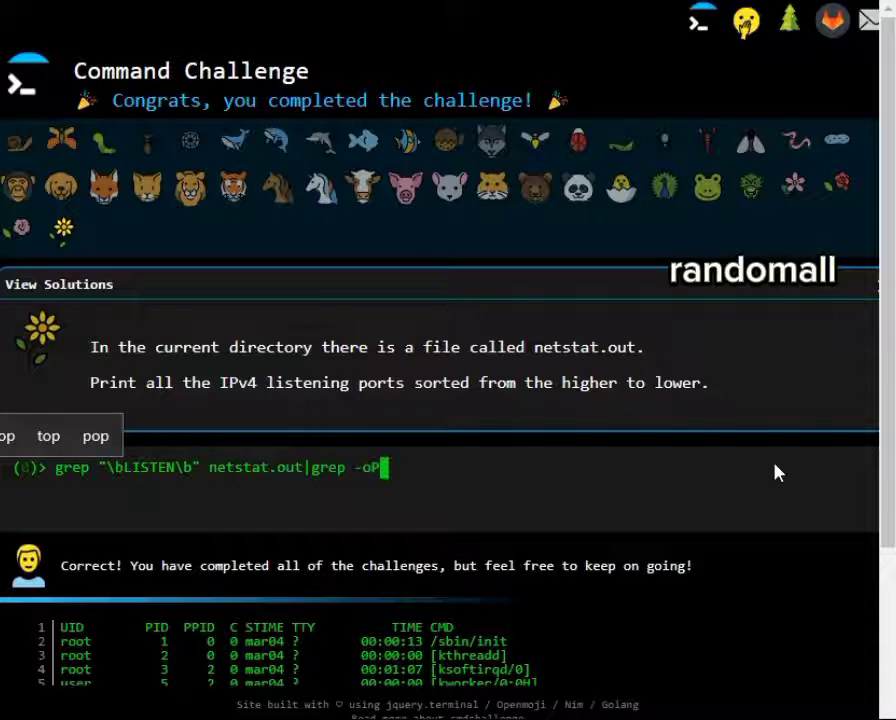
pyautogui.write(' "')
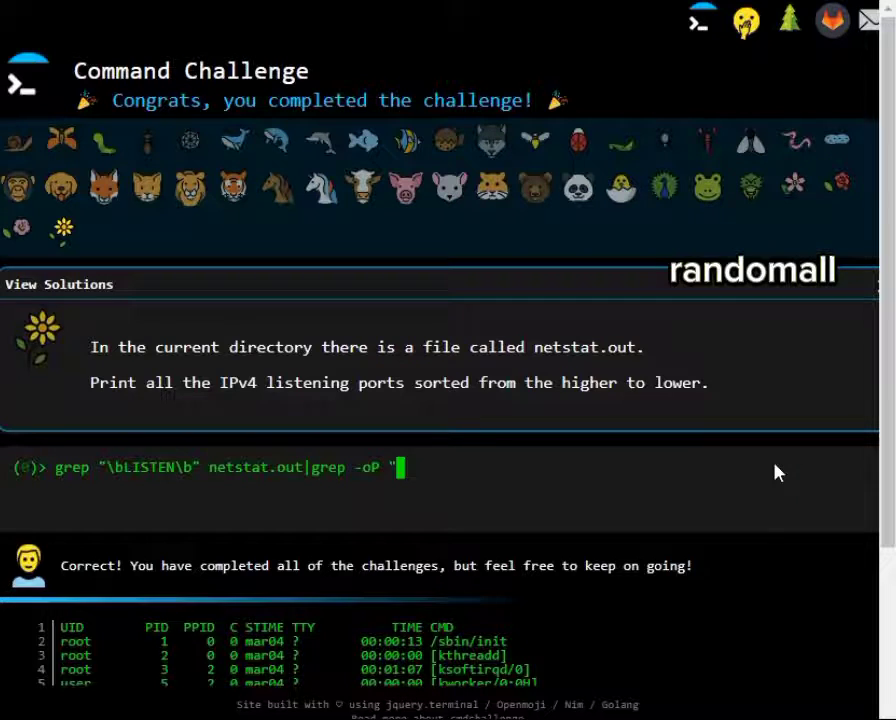
pyautogui.write('"tcp')
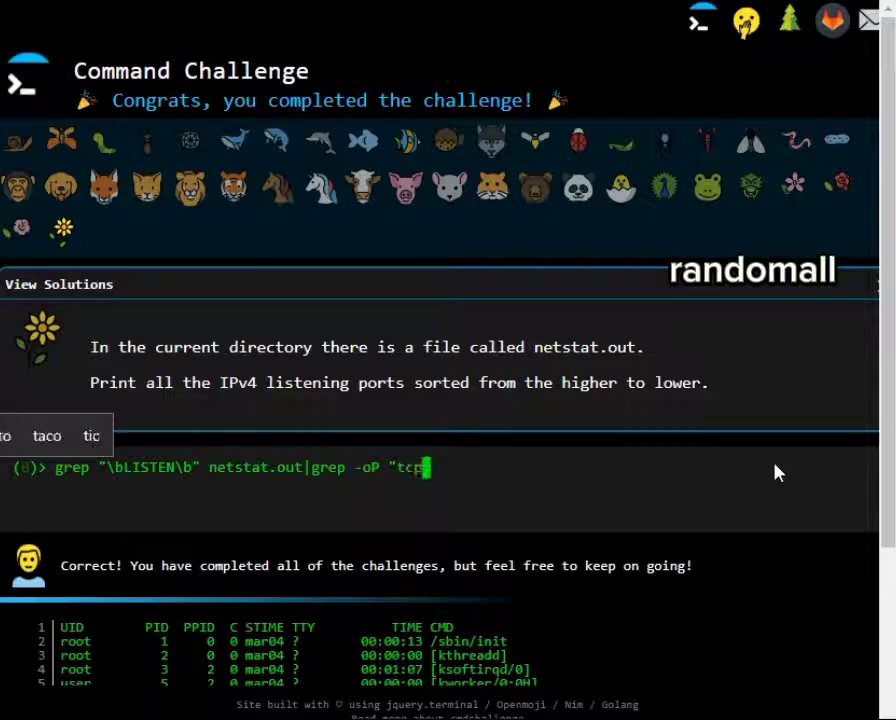
pyautogui.write('\\s')
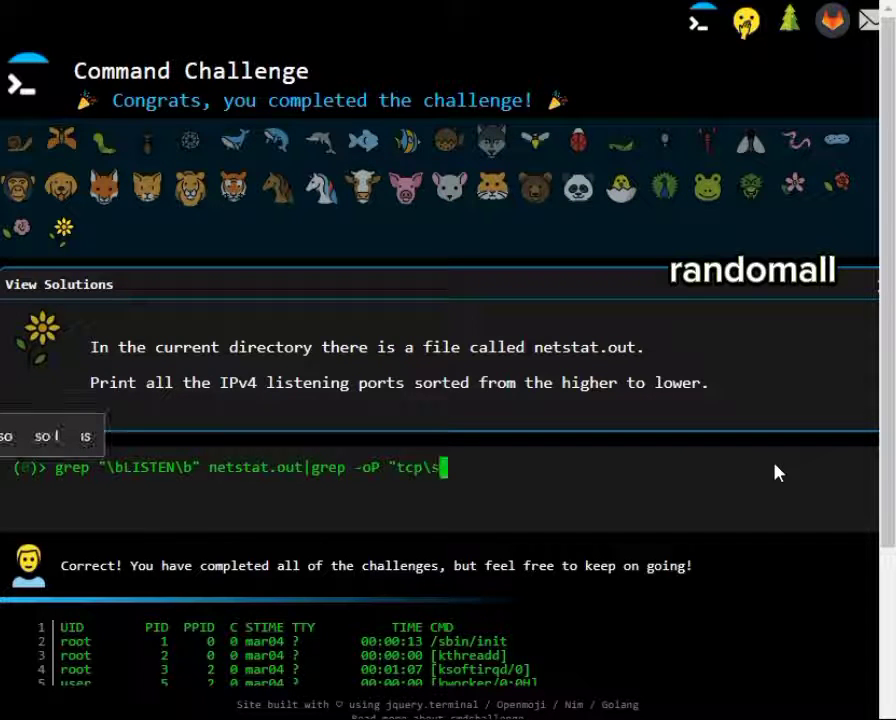
pyautogui.write('+.')
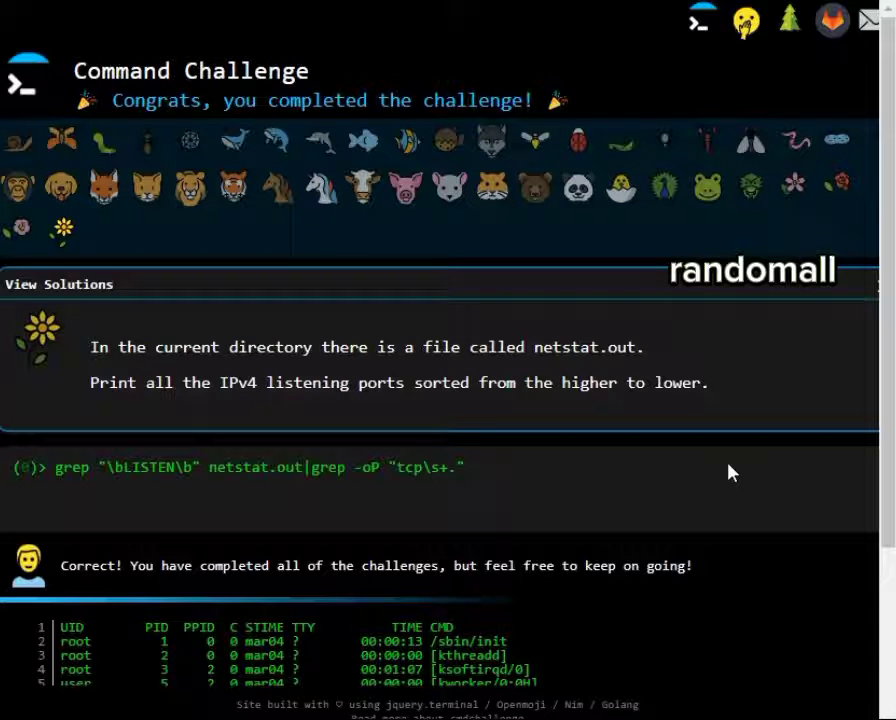
pyautogui.press('Left')
pyautogui.write('*')
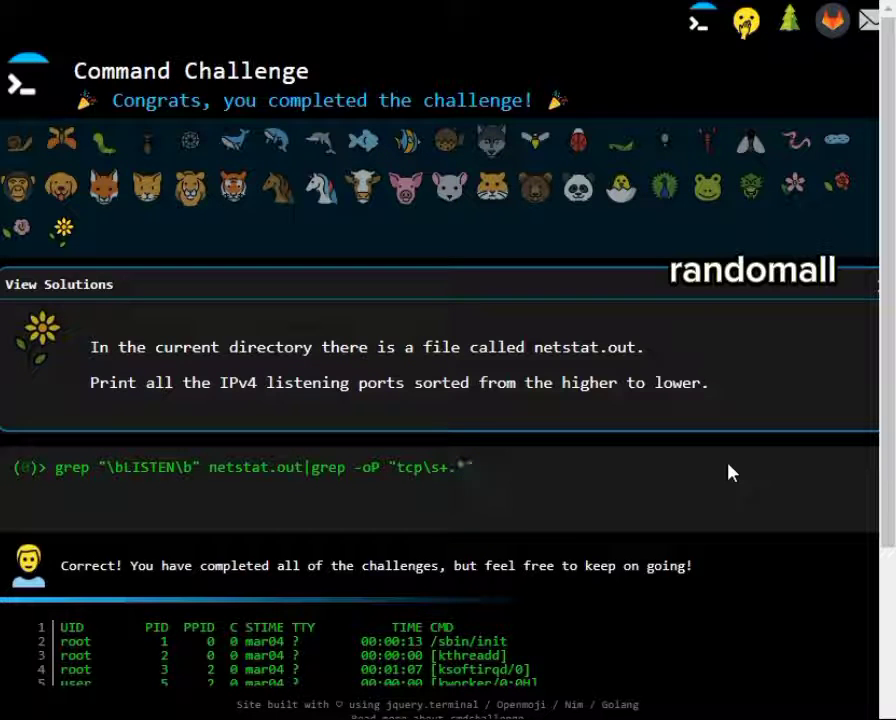
pyautogui.write(':\\')
pyautogui.write('K\\')
pyautogui.write('d+')
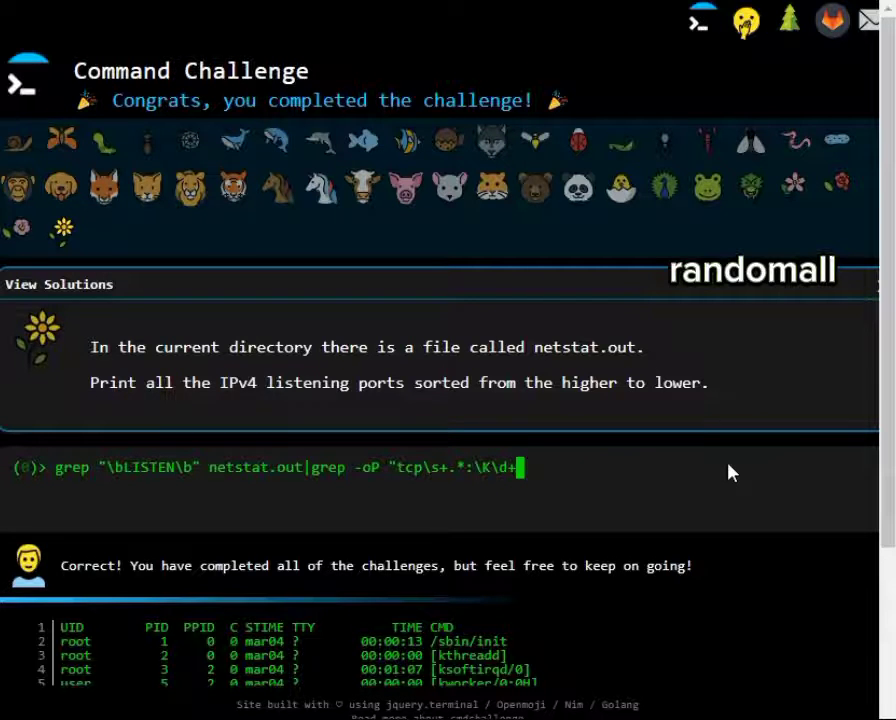
pyautogui.press('Right')
pyautogui.write('|sort')
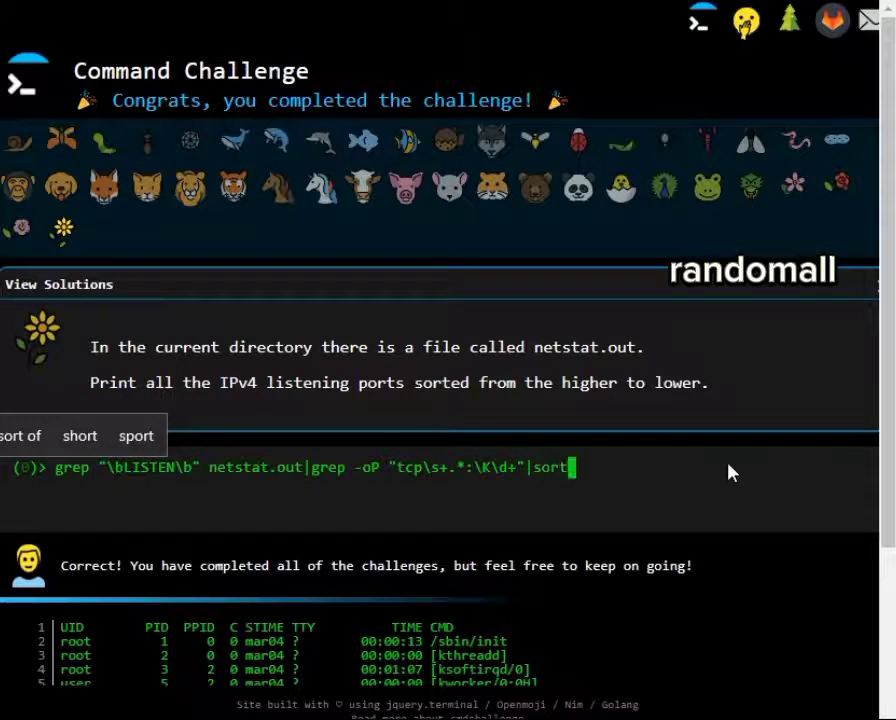
pyautogui.write(' -n')
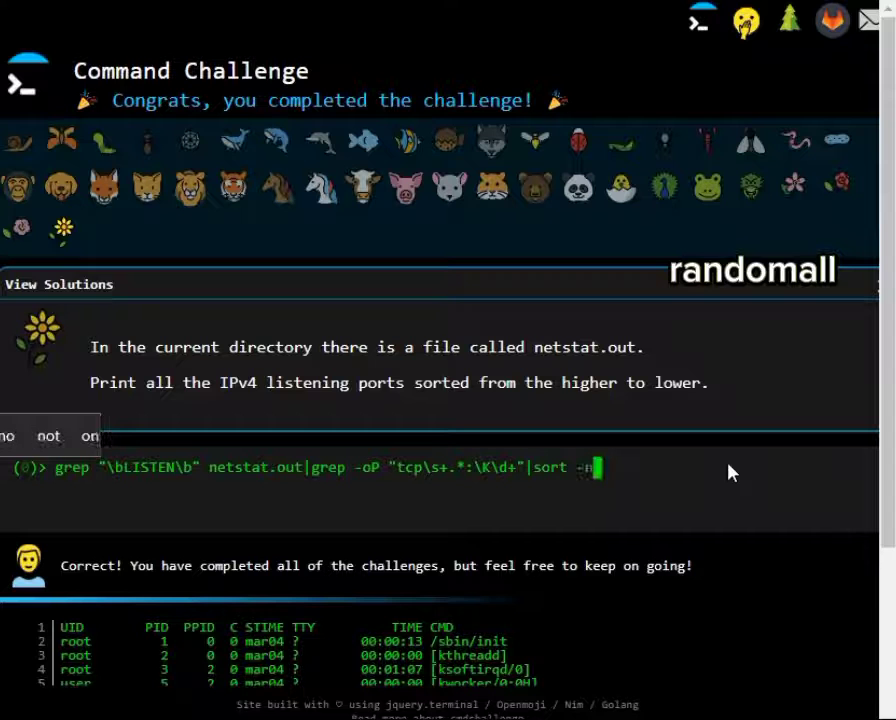
pyautogui.write('r')
pyautogui.press('Return')
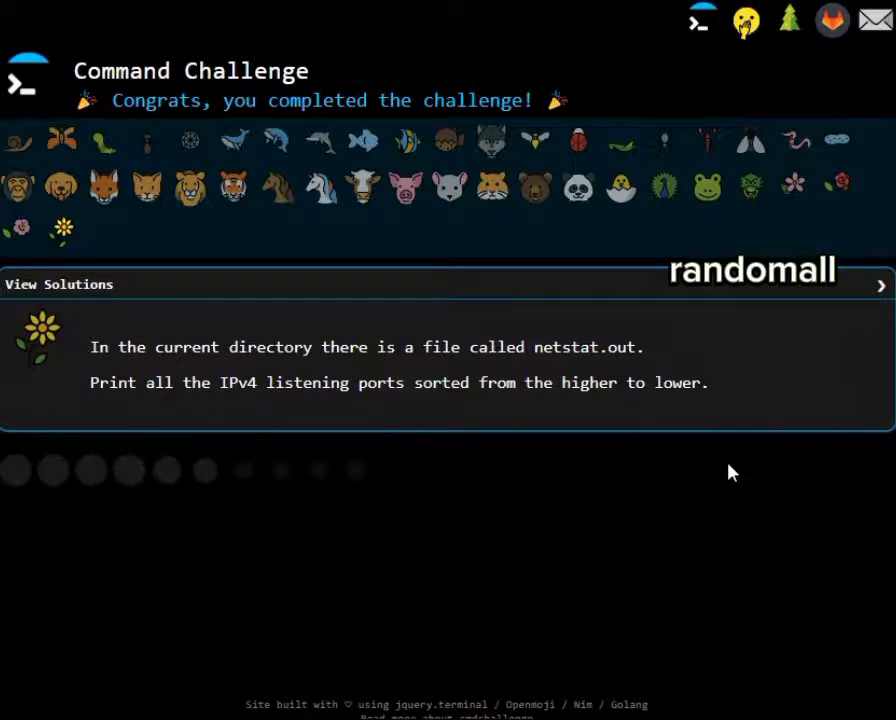